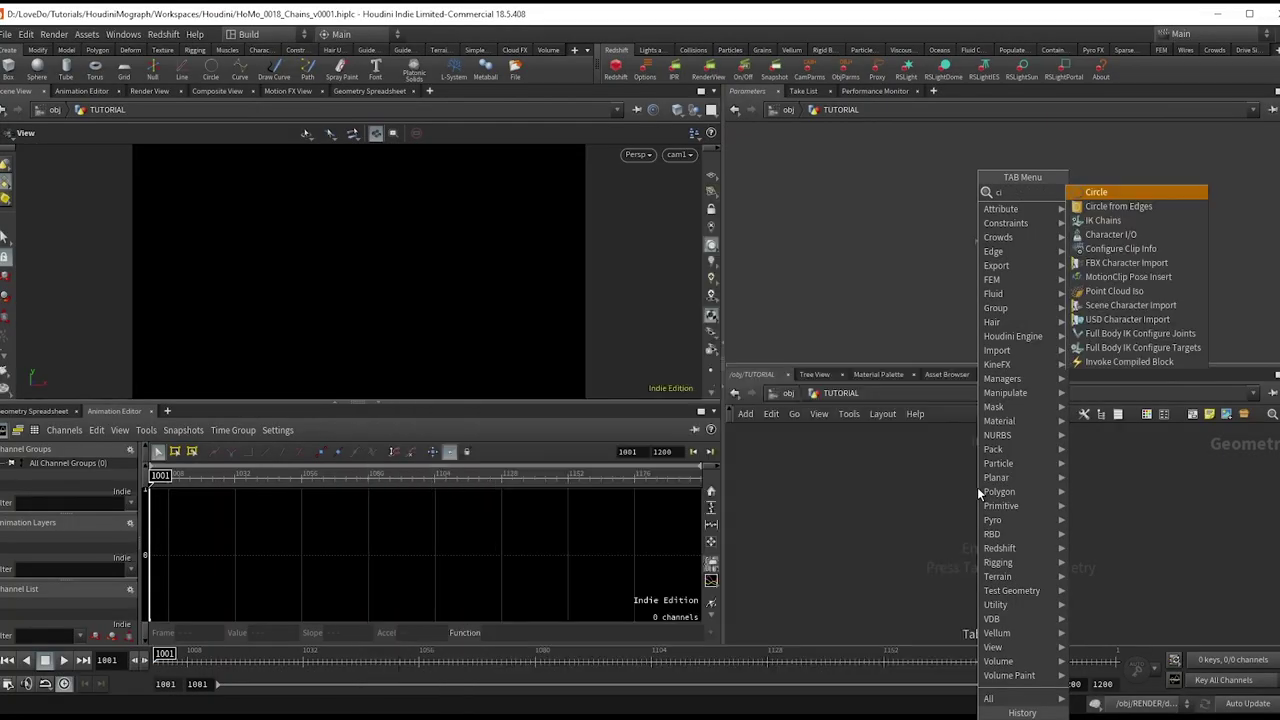
Add a Circle node lying in the ZX plane with radius 1.7
type("rc")
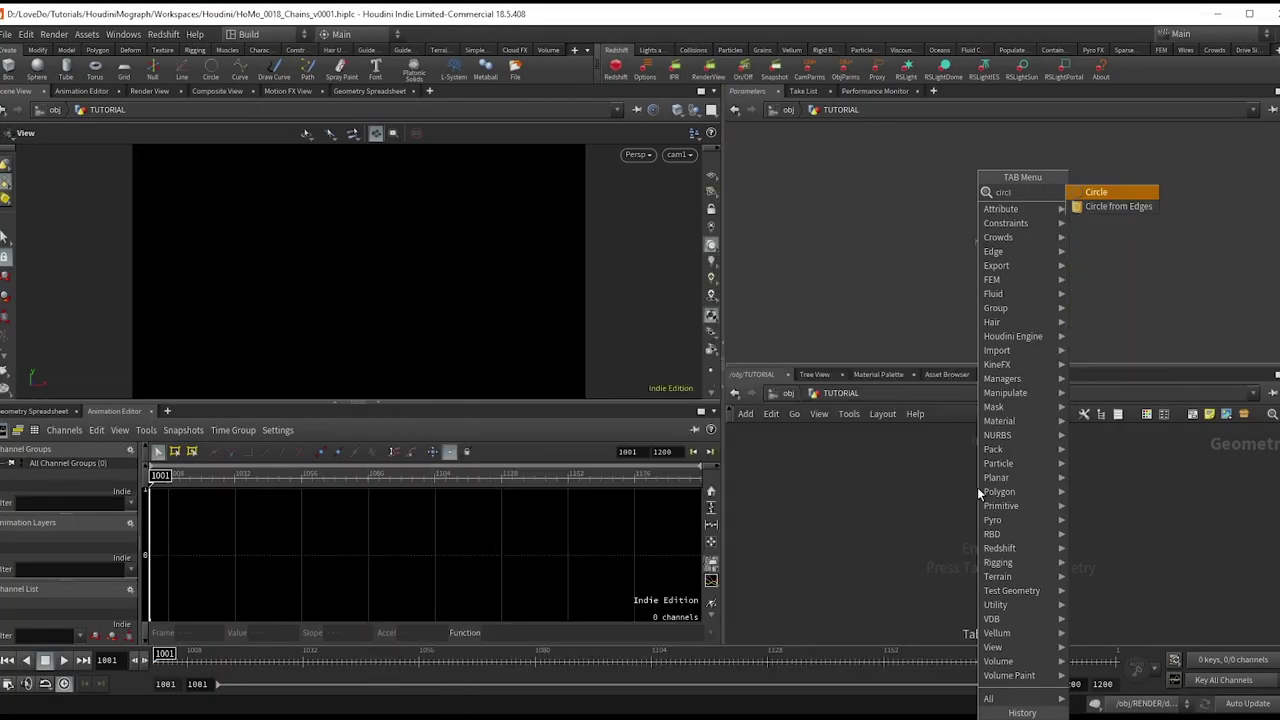
type("l")
key("Return")
left_click(977, 487)
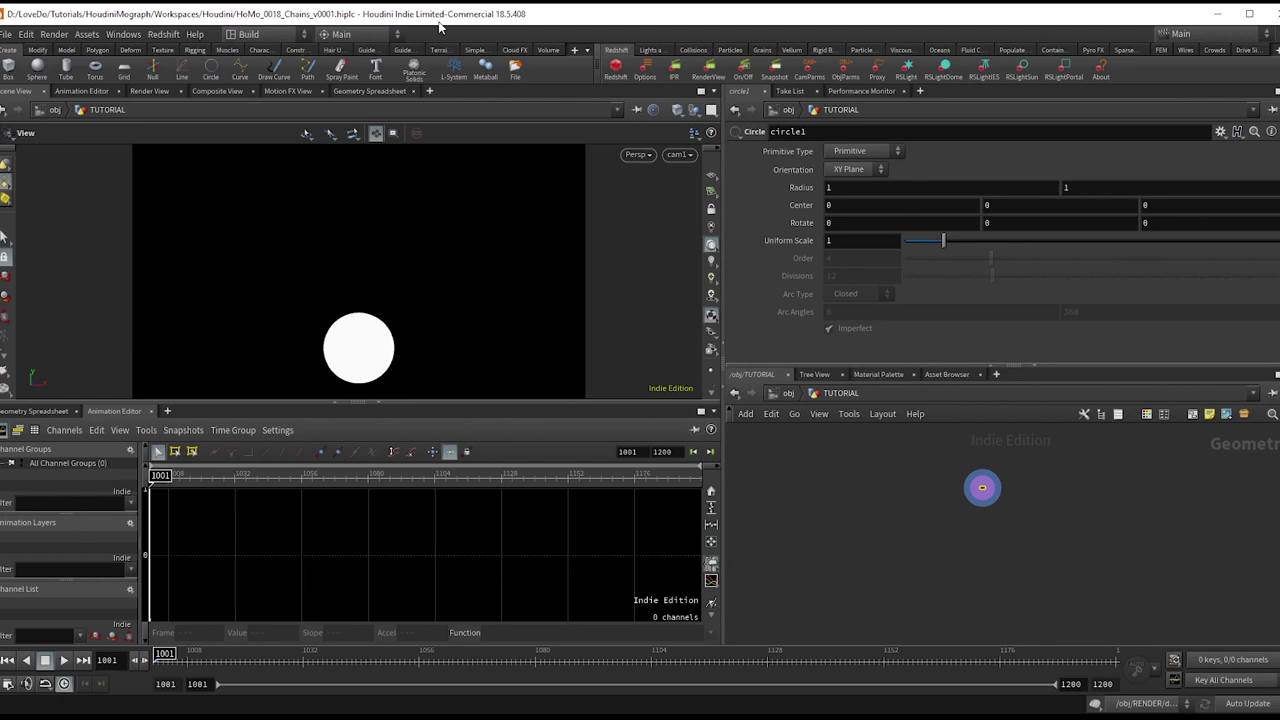
left_click(866, 170)
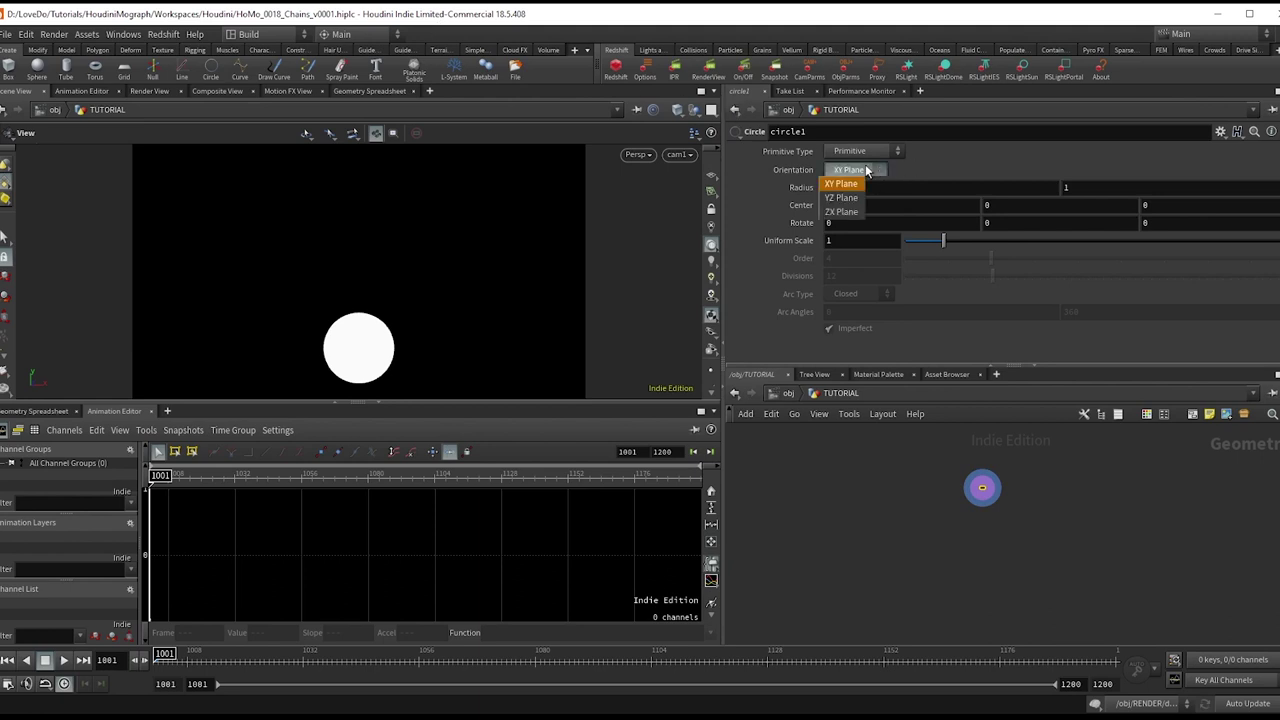
left_click(841, 212)
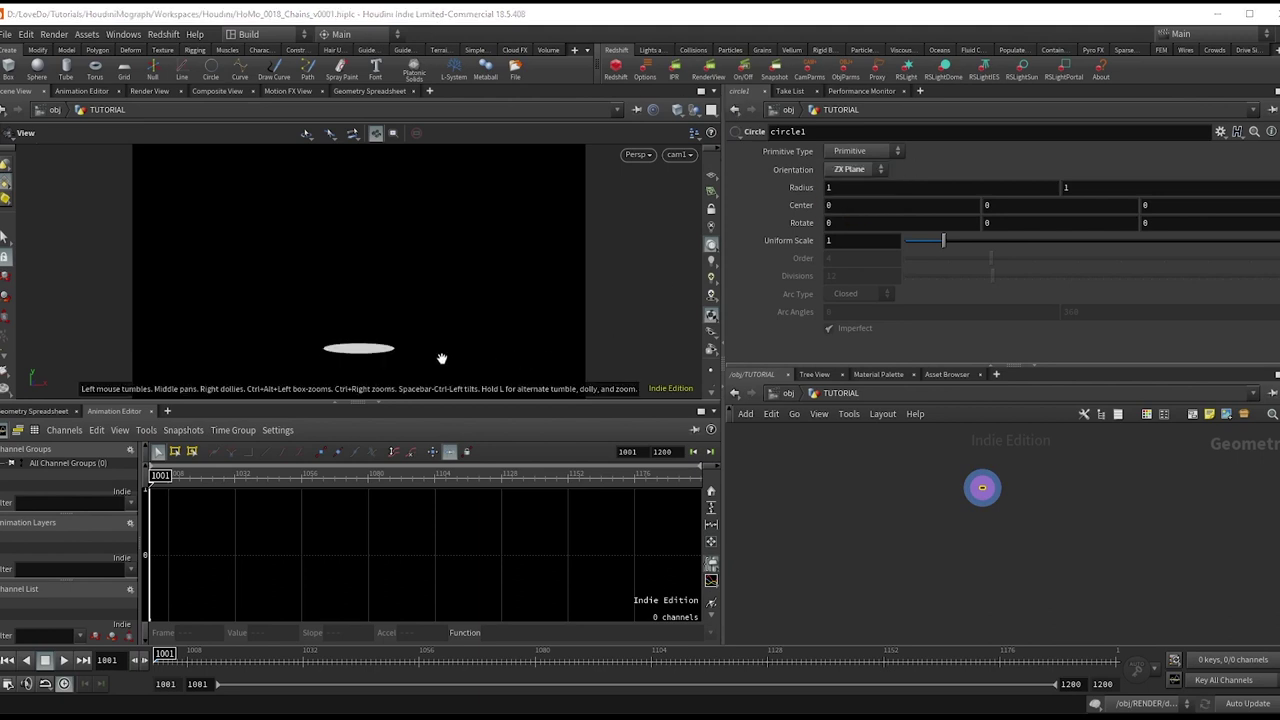
left_click_drag(420, 357, 471, 303)
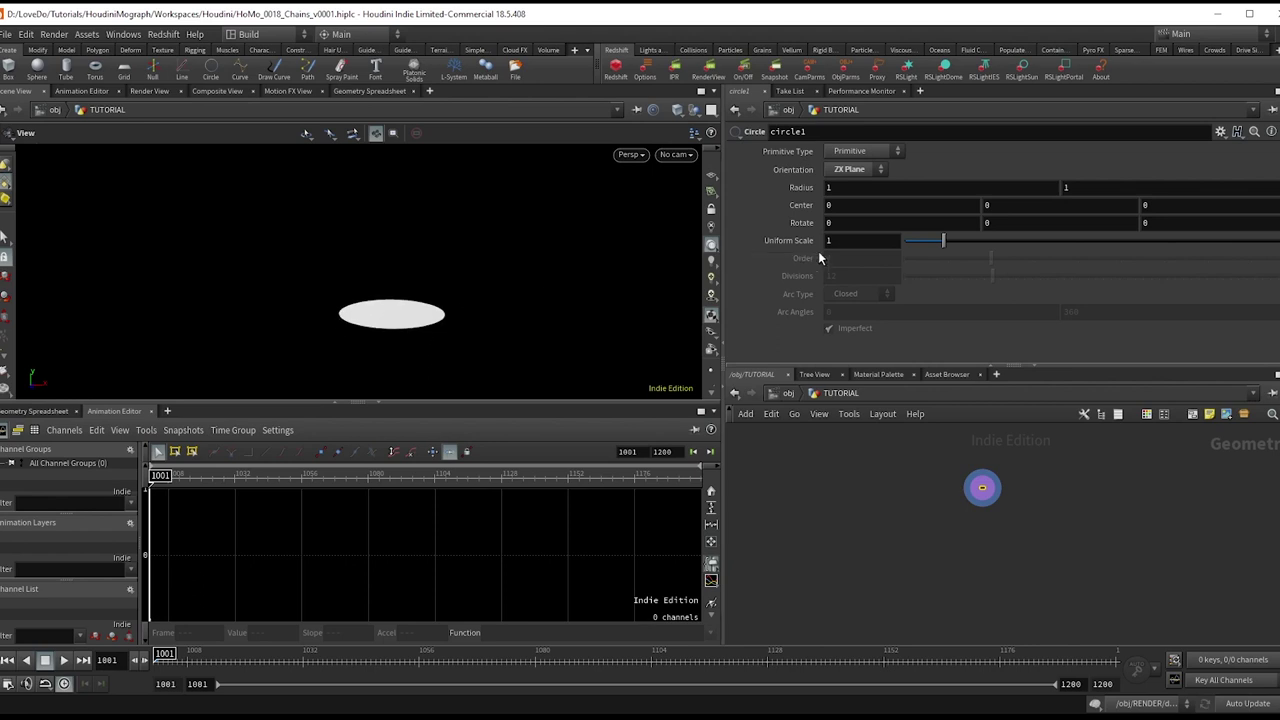
left_click(856, 190)
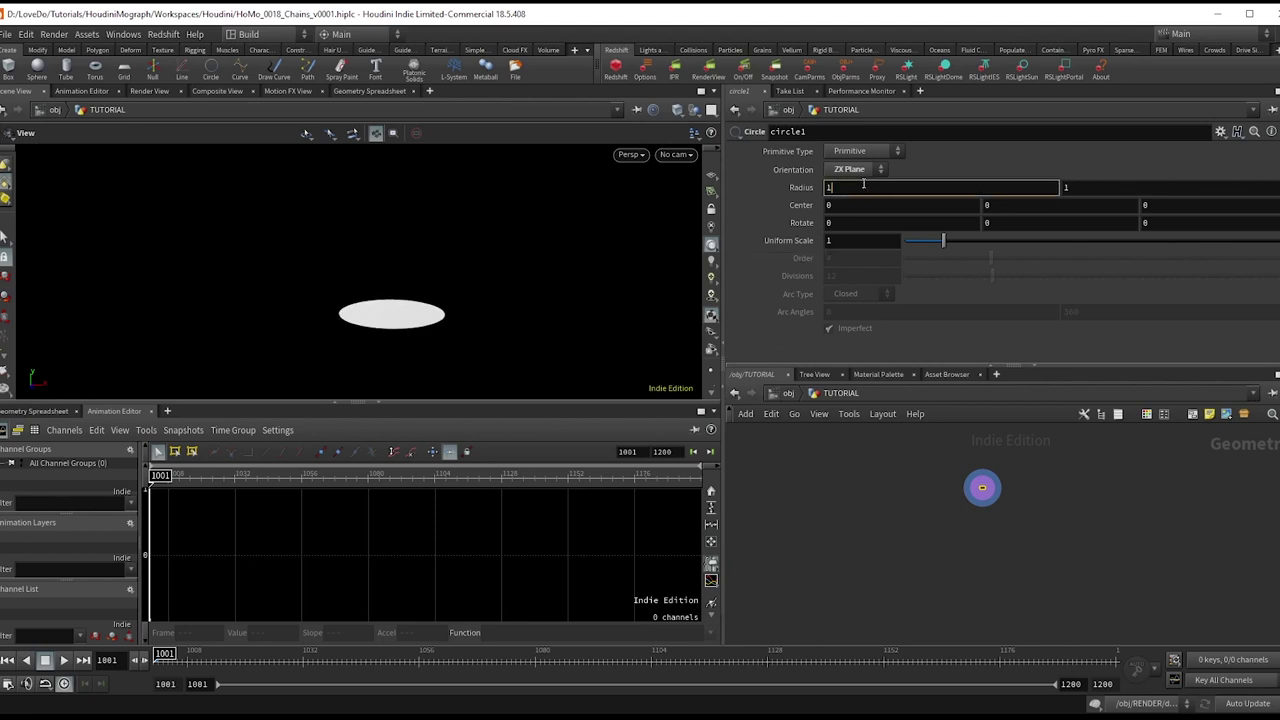
key("Return")
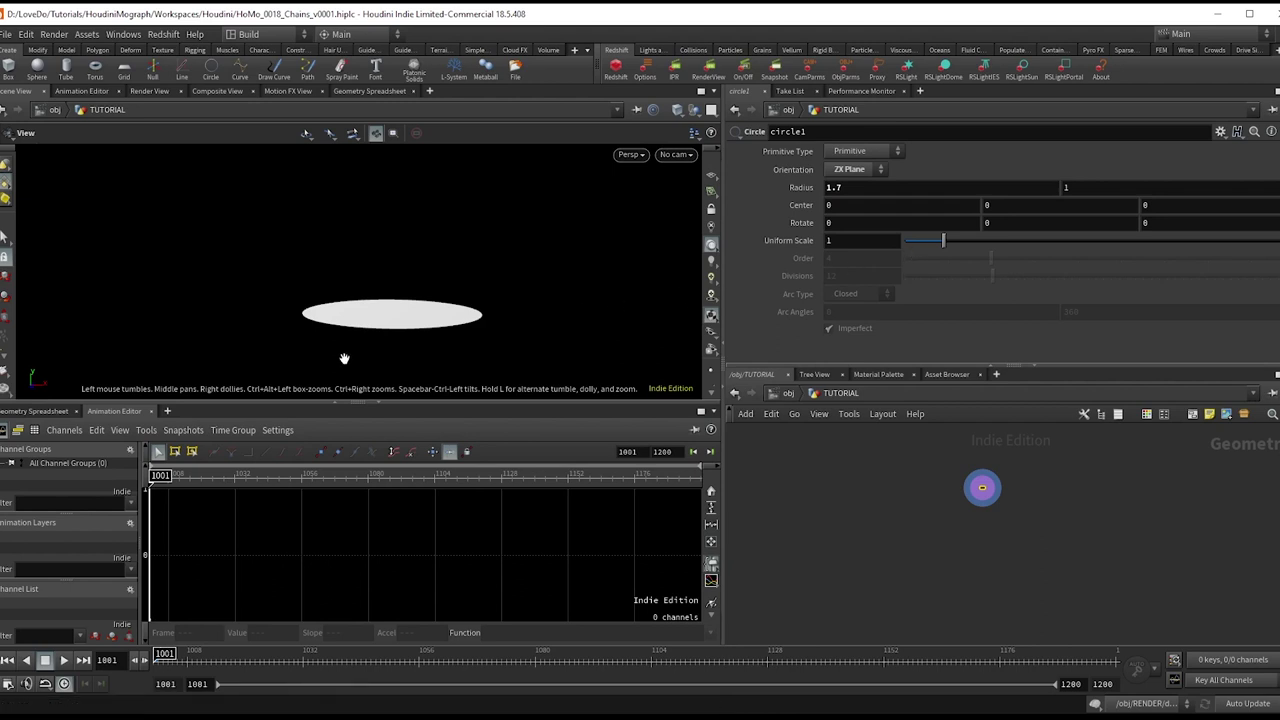
Raise the circle's center to Y 5 and frame it
left_click_drag(343, 357, 600, 300)
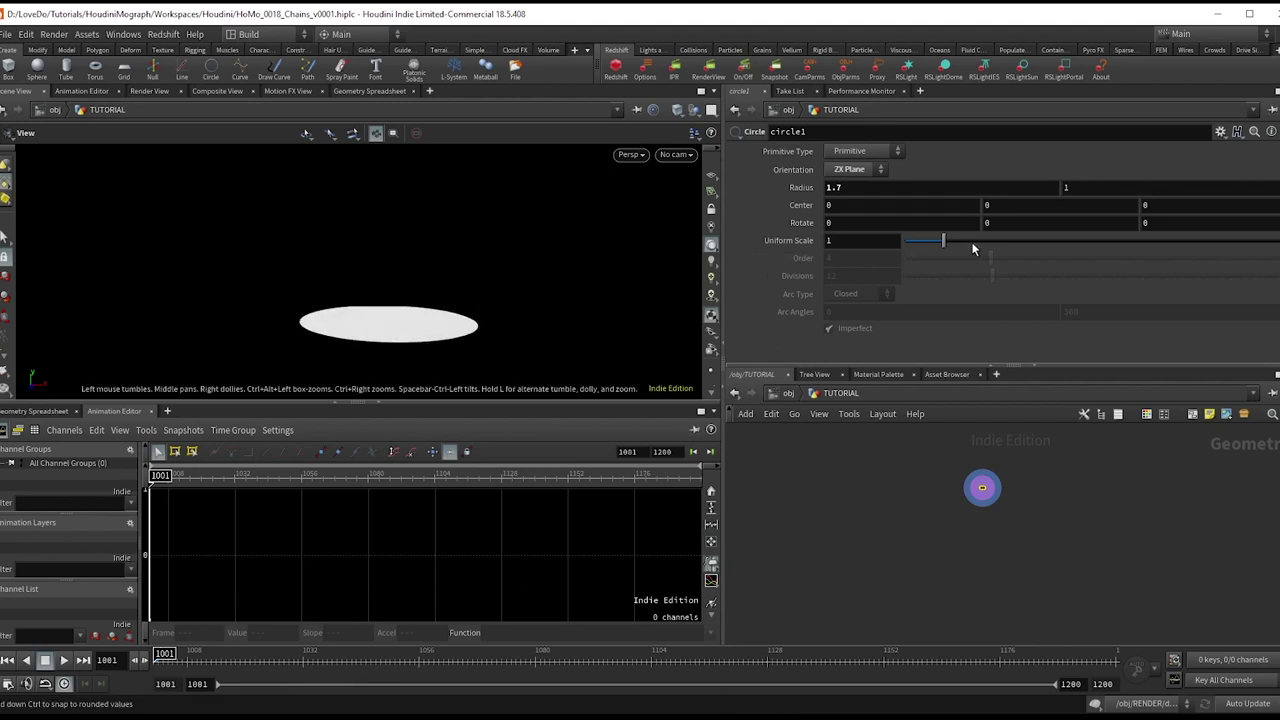
double_click(1033, 207)
type("5")
key("Return")
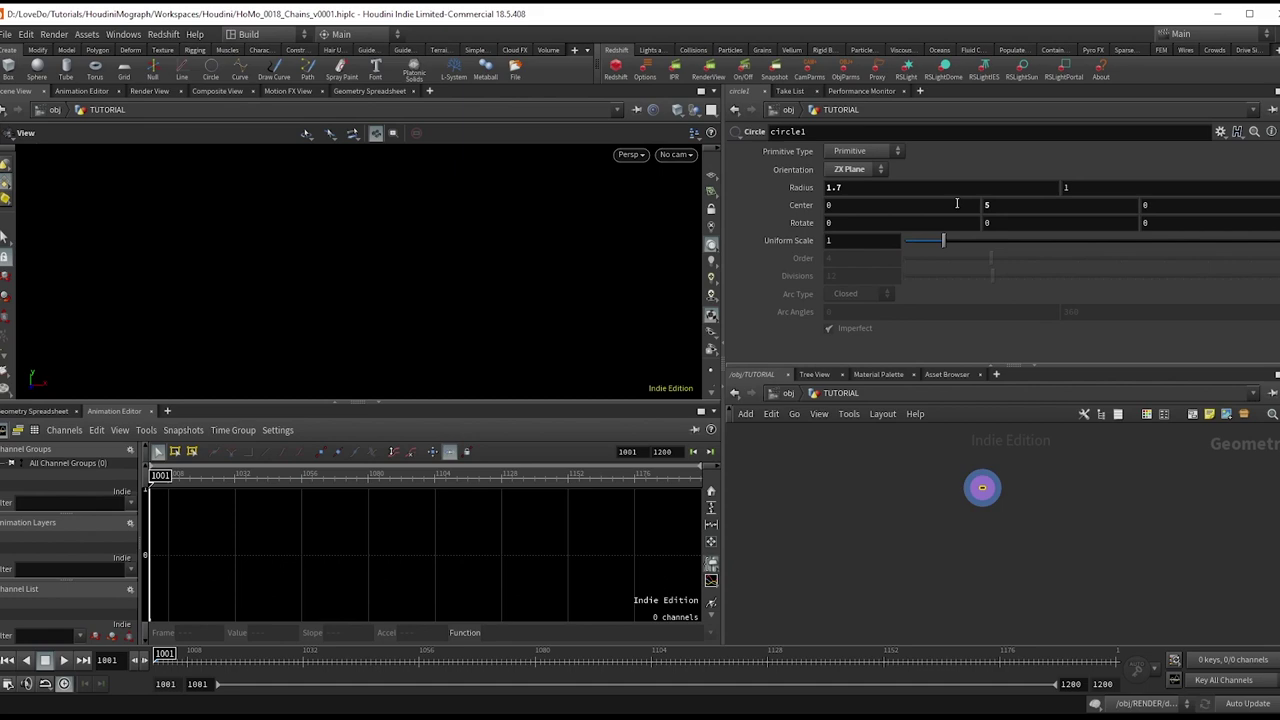
key("g")
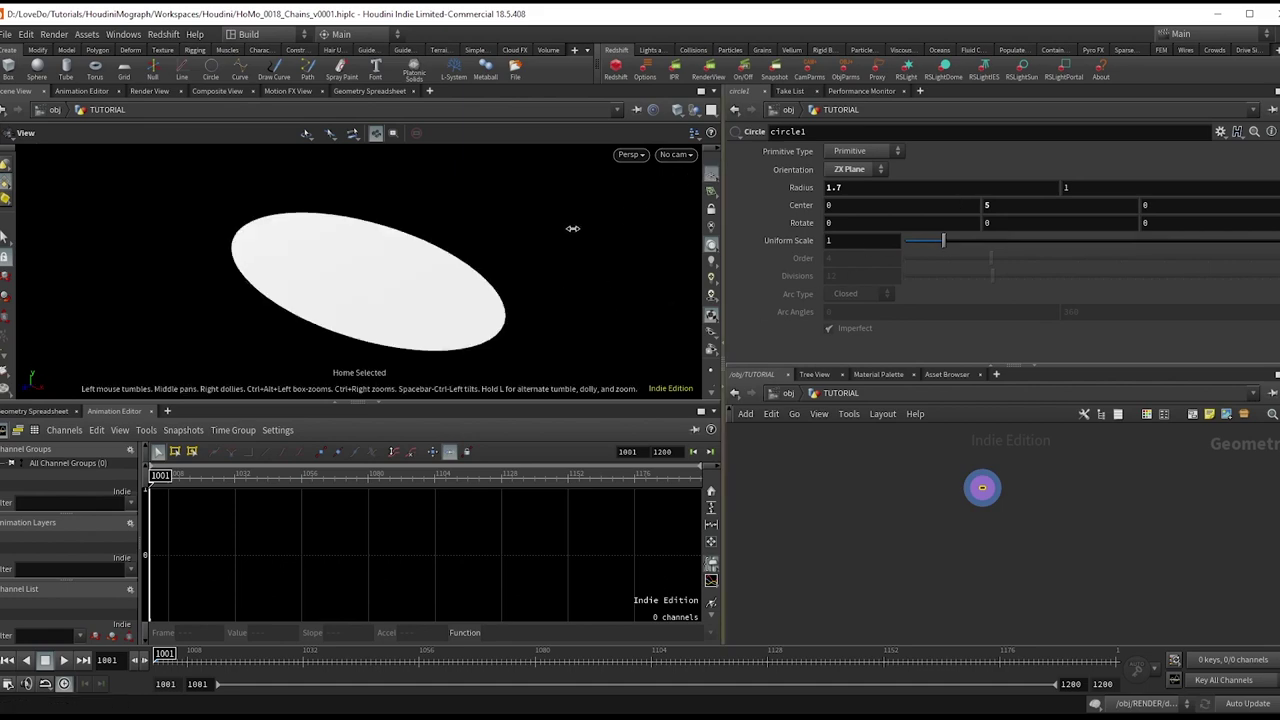
Animate the circle's center X with sin($F*3)*3 and play the animation
left_click_drag(427, 262, 423, 289)
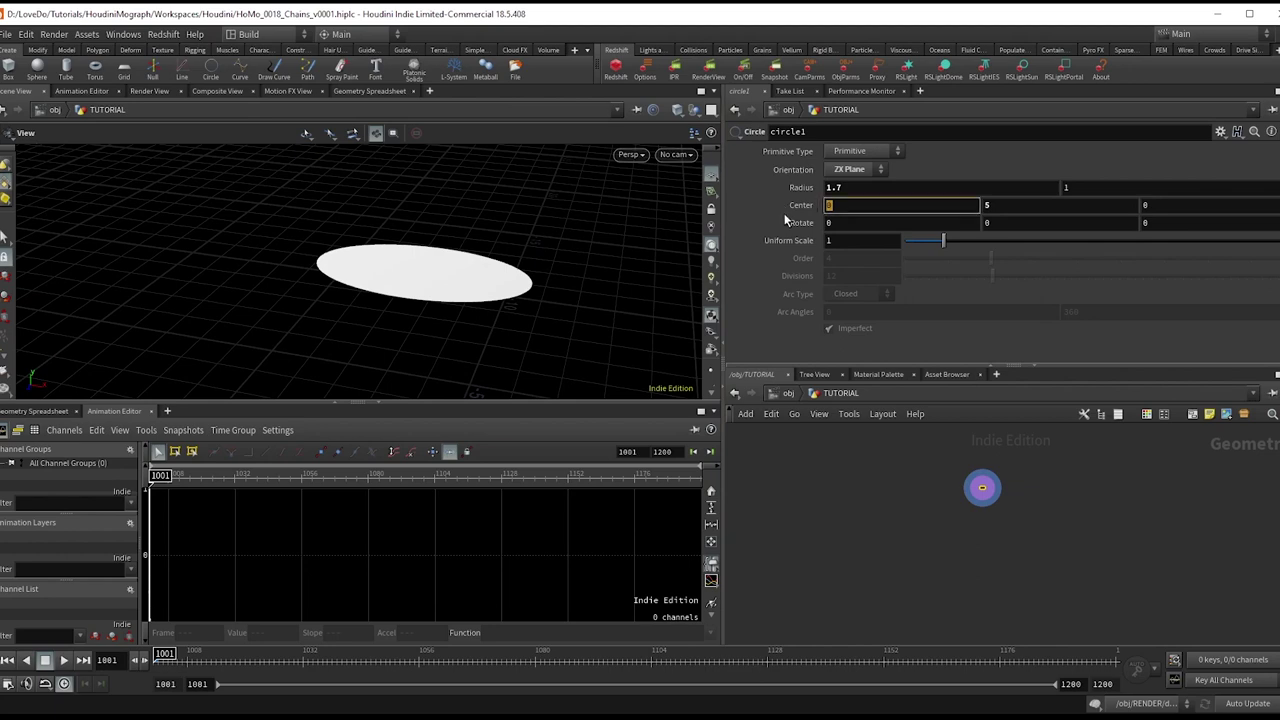
type("sin(")
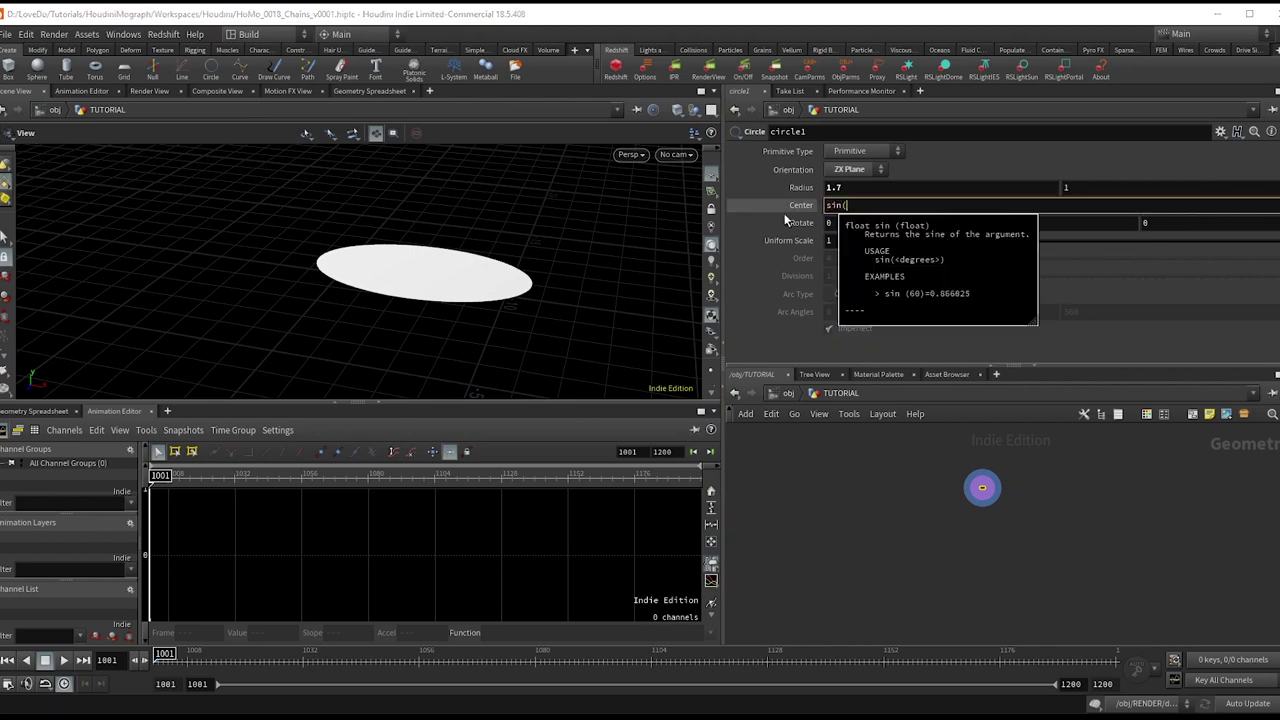
type("$F*3")
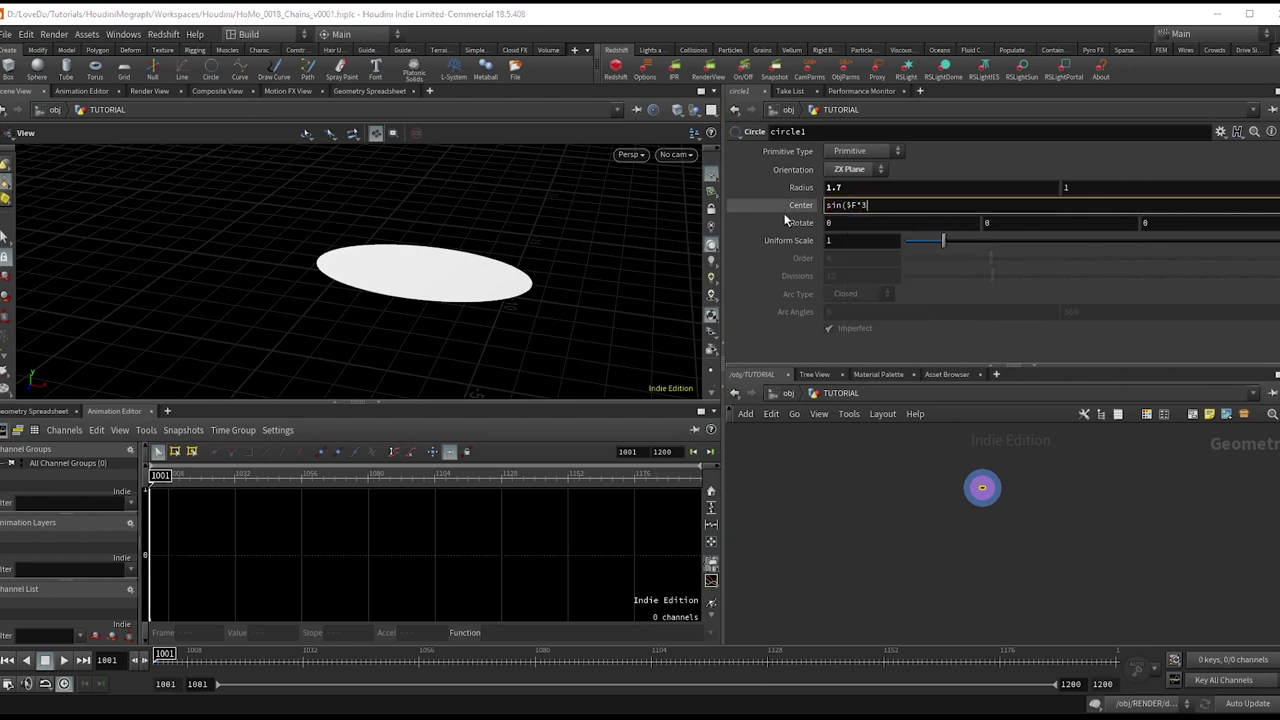
type(")*3")
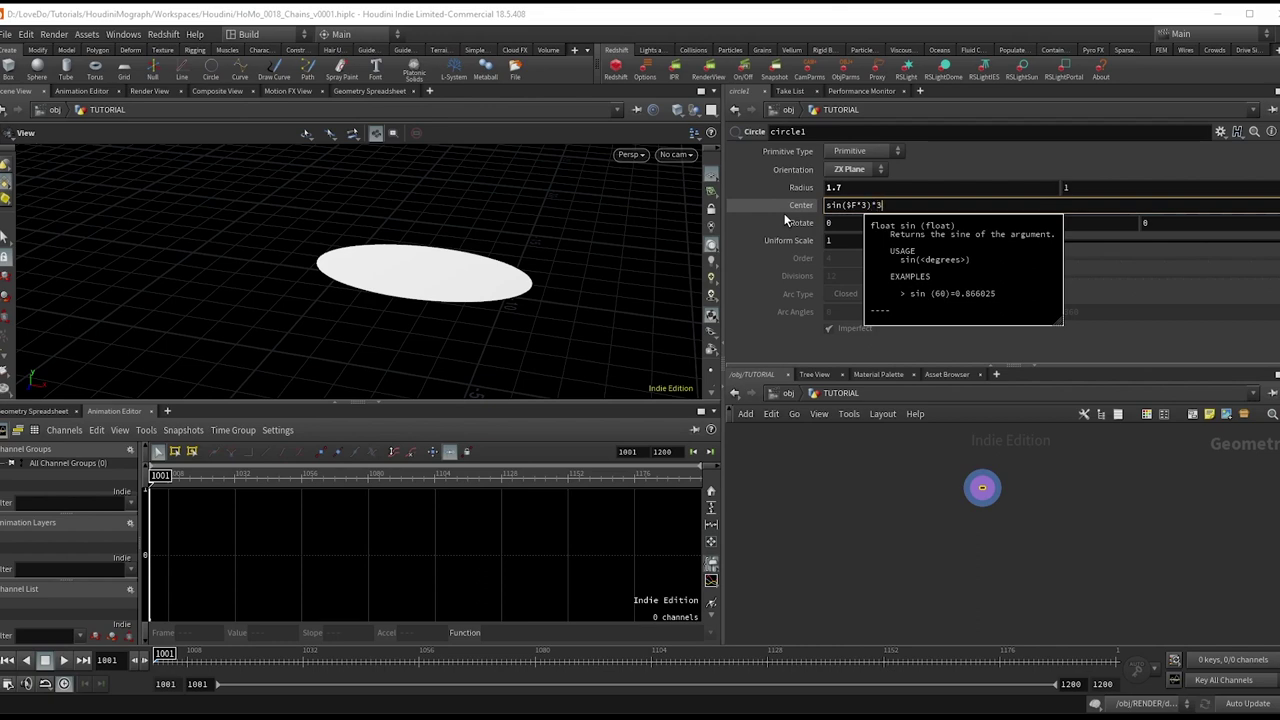
key("Return")
key("Up")
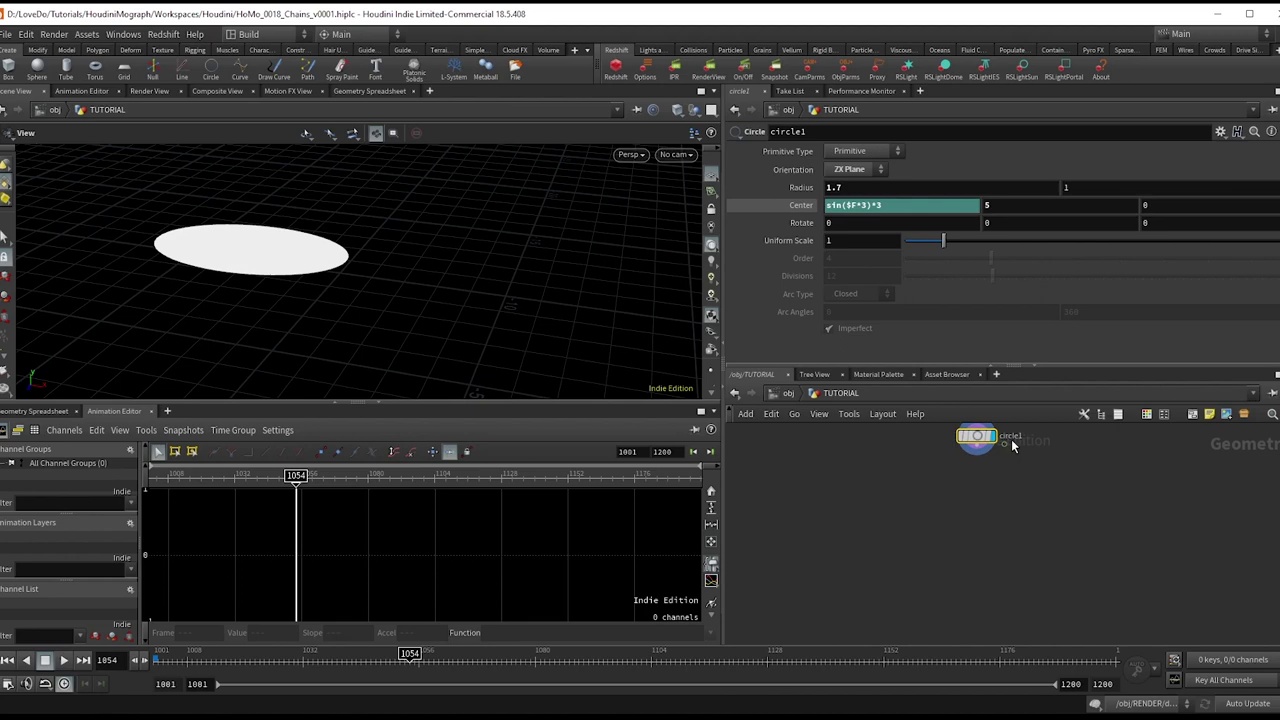
Add a Time Shift under circle1, frozen at frame 1001 by deleting its Frame channel
scroll(1013, 446, "up", 2)
left_click(948, 518)
key("Tab")
type("time")
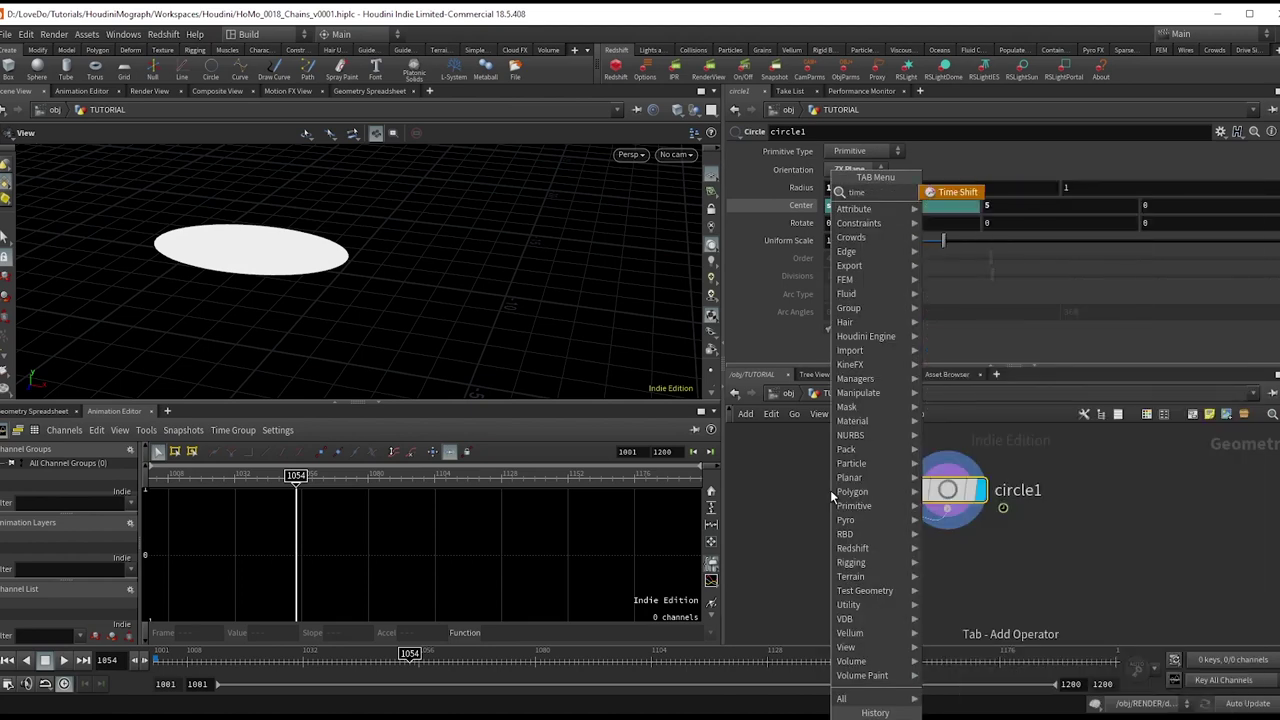
key("Return")
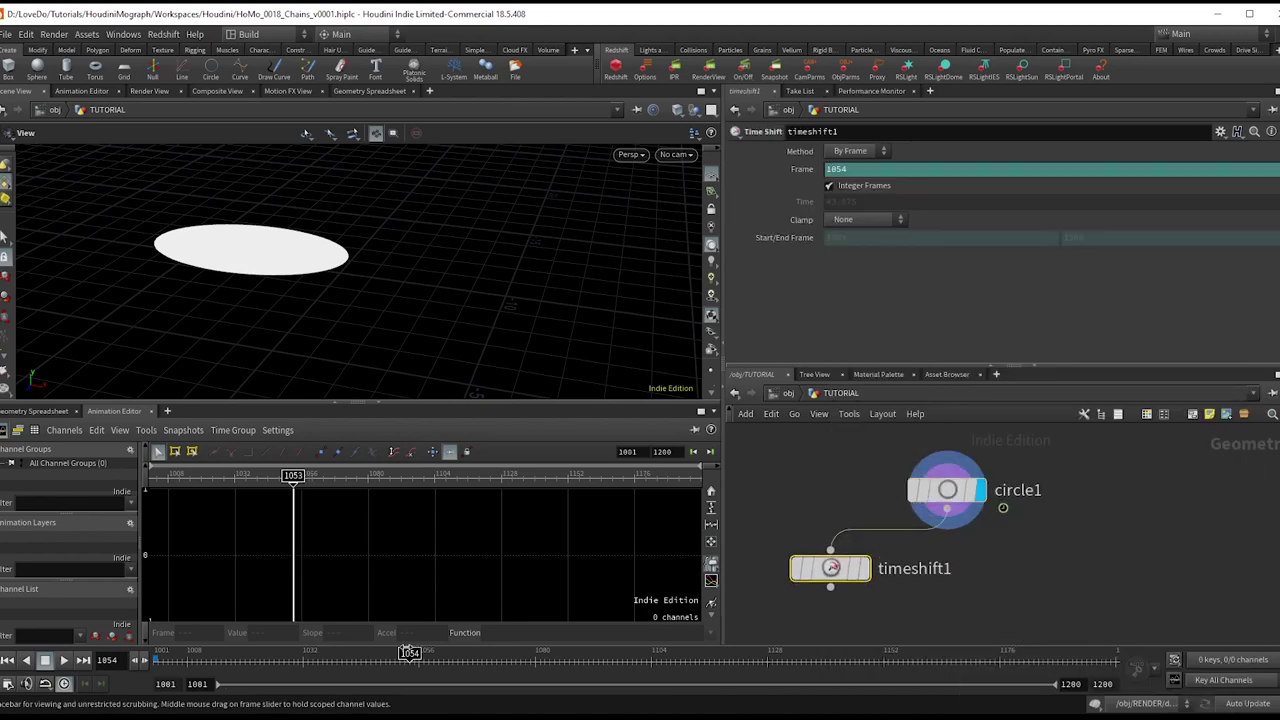
key("ctrl+Up")
right_click(813, 173)
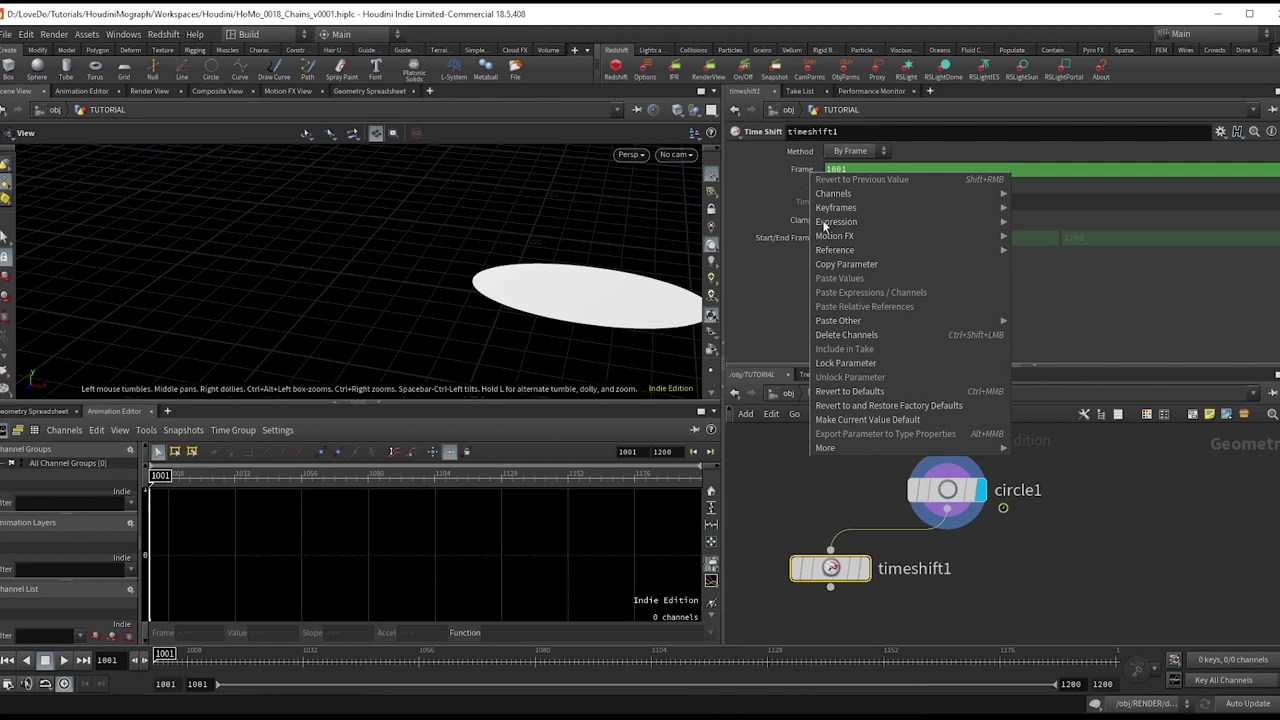
left_click(848, 337)
Scatter 40 points, outputting source prim number and UVW attributes, and display them
key("Tab")
type("scatter")
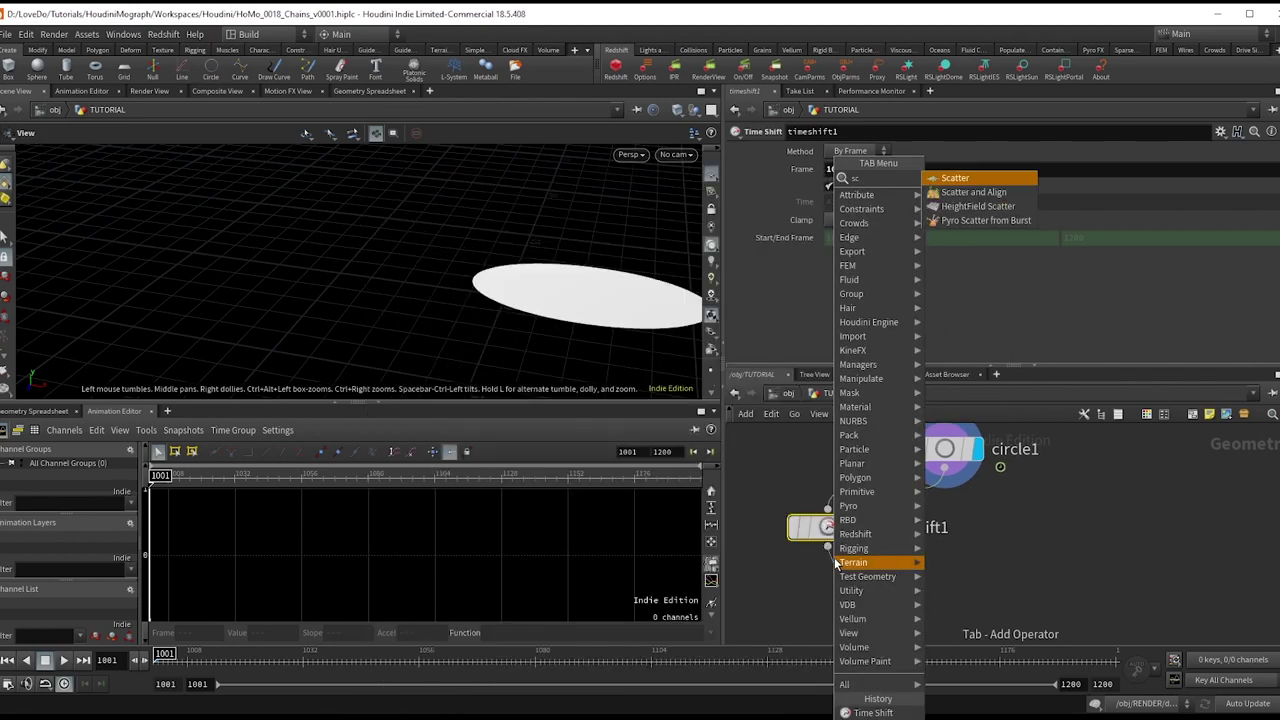
key("Return")
left_click(875, 289)
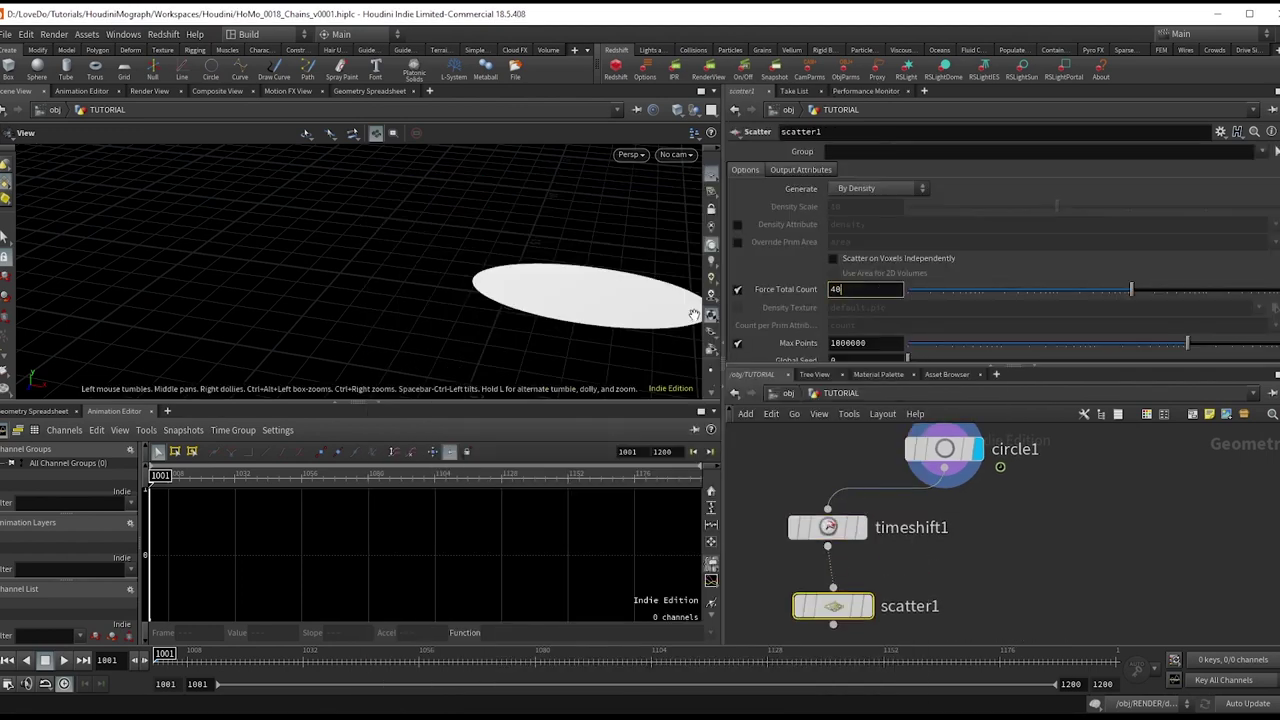
key("Return")
left_click(781, 172)
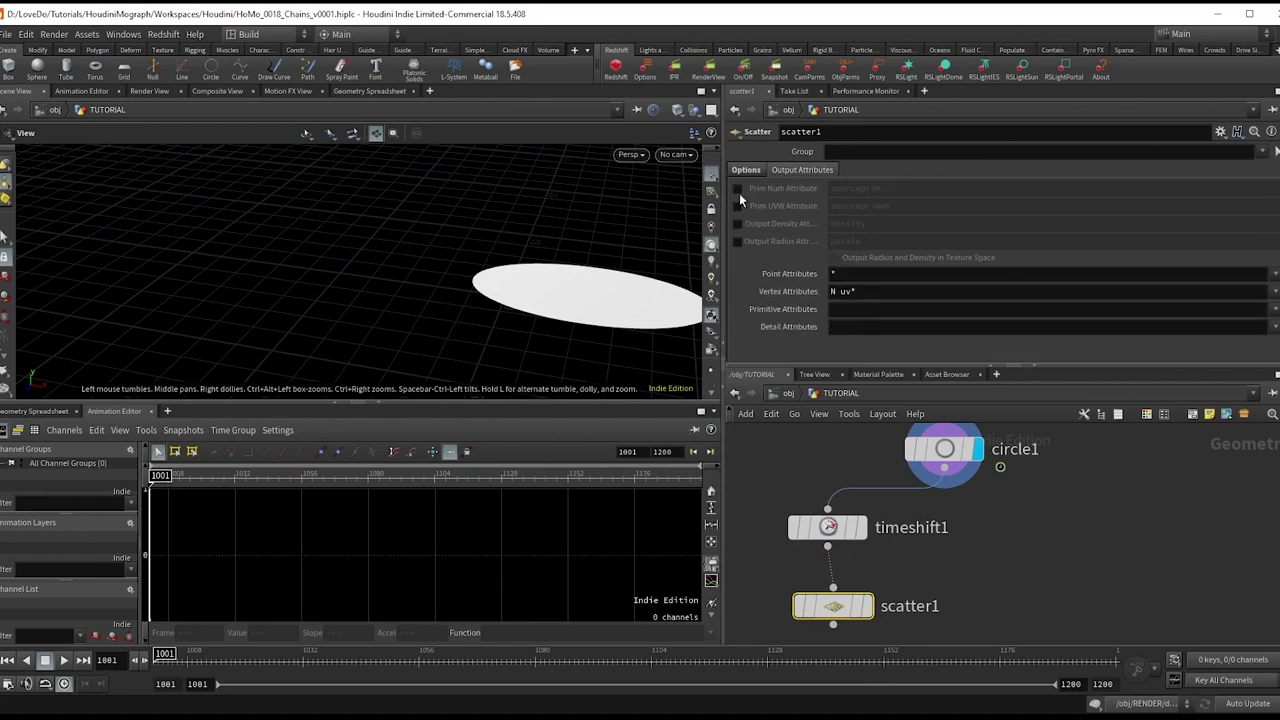
left_click(738, 190)
left_click(738, 206)
scroll(860, 531, "down", 2)
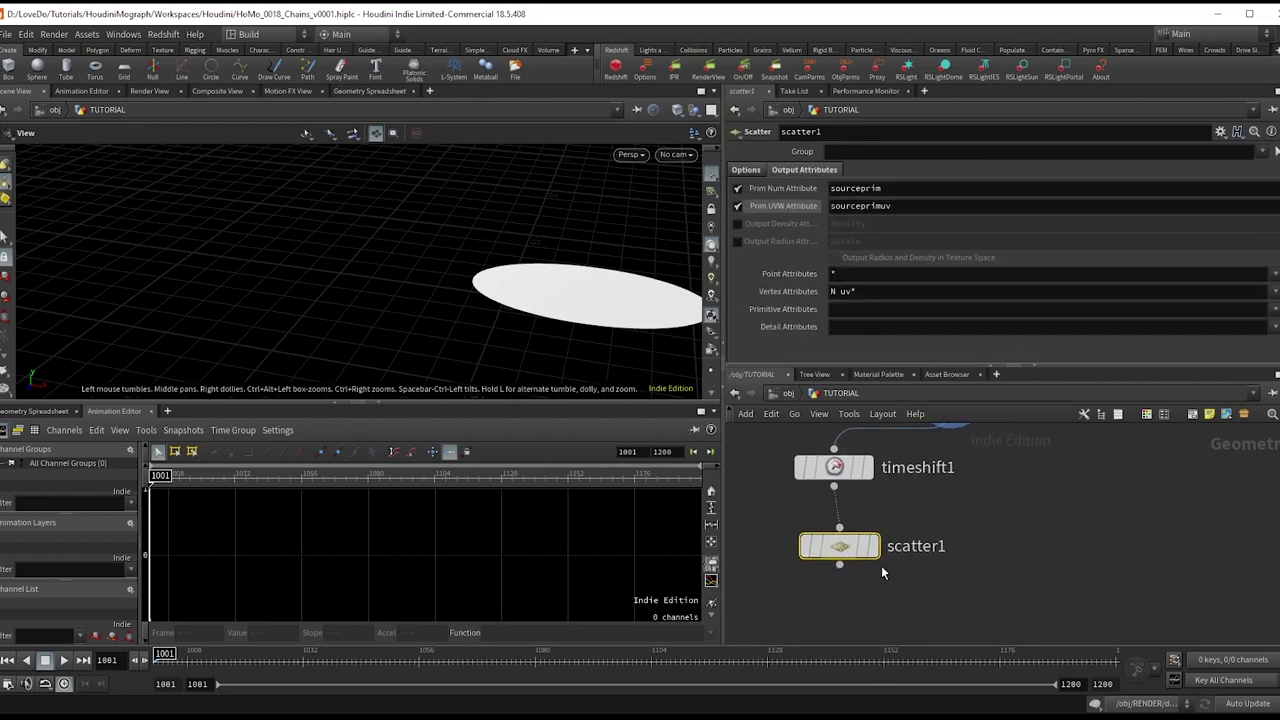
left_click(868, 547)
Add Attribute Interpolate after scatter1 with circle1 wired into its second input
key("Tab")
type("attribinterp")
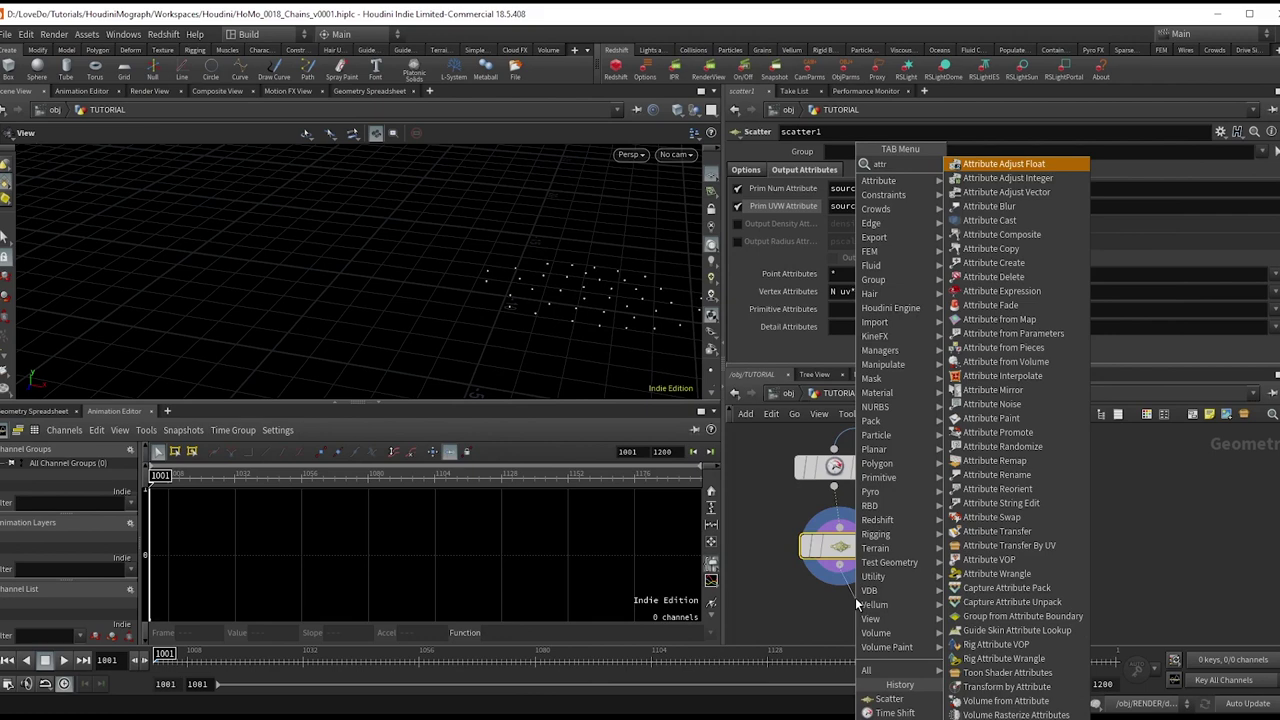
key("Return")
left_click(855, 597)
left_click(867, 607)
scroll(893, 563, "down", 2)
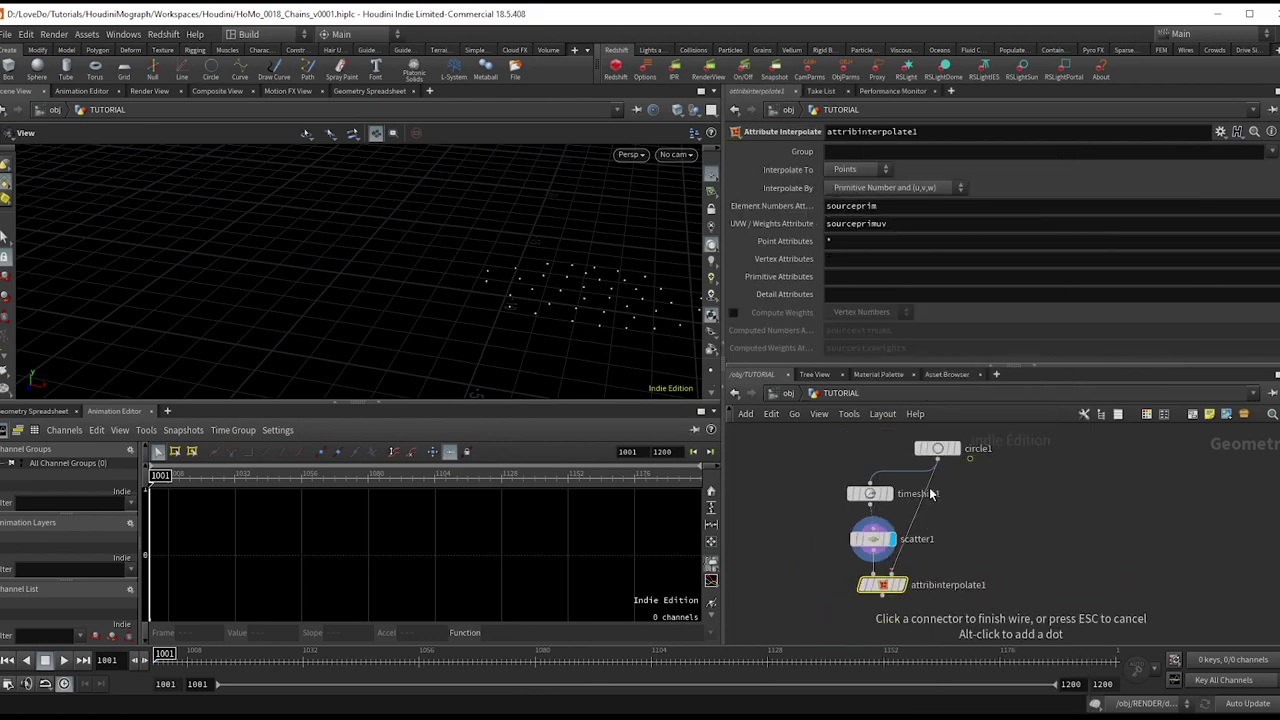
left_click(899, 580)
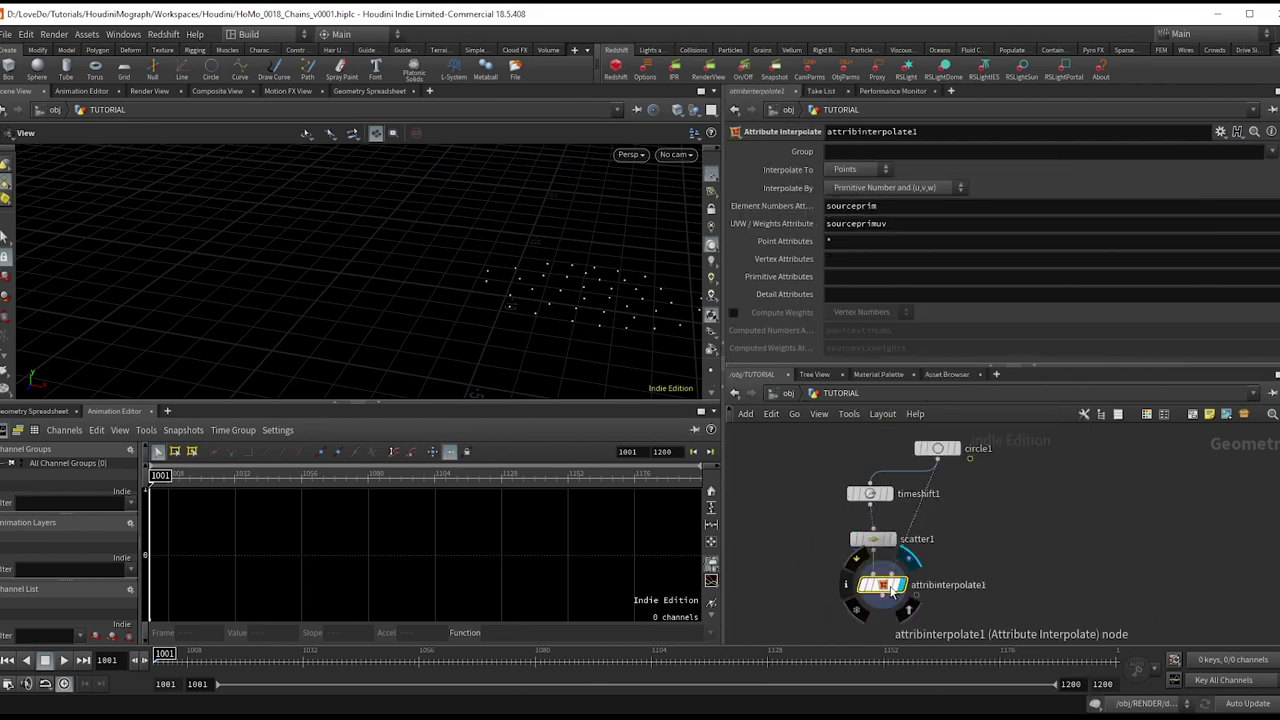
left_click(903, 584)
scroll(885, 550, "up", 3)
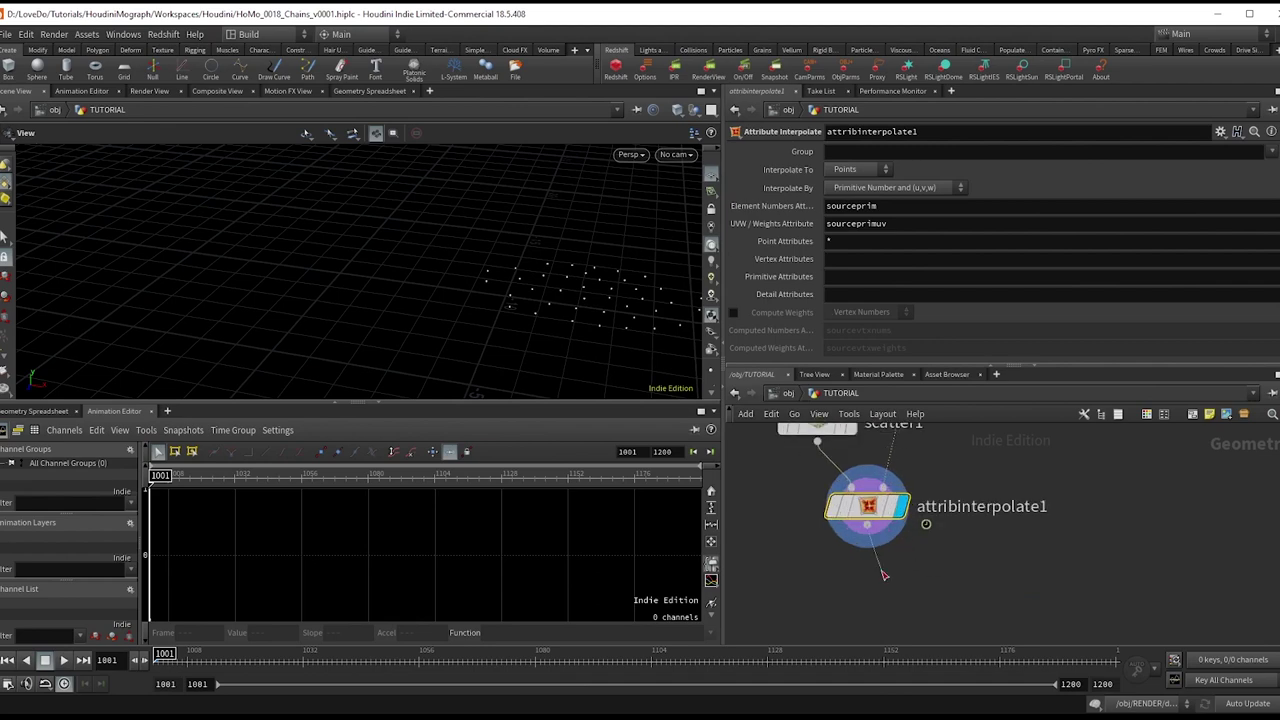
Create a vector attribute N with value 0,-1,0
key("Tab")
type("attrc")
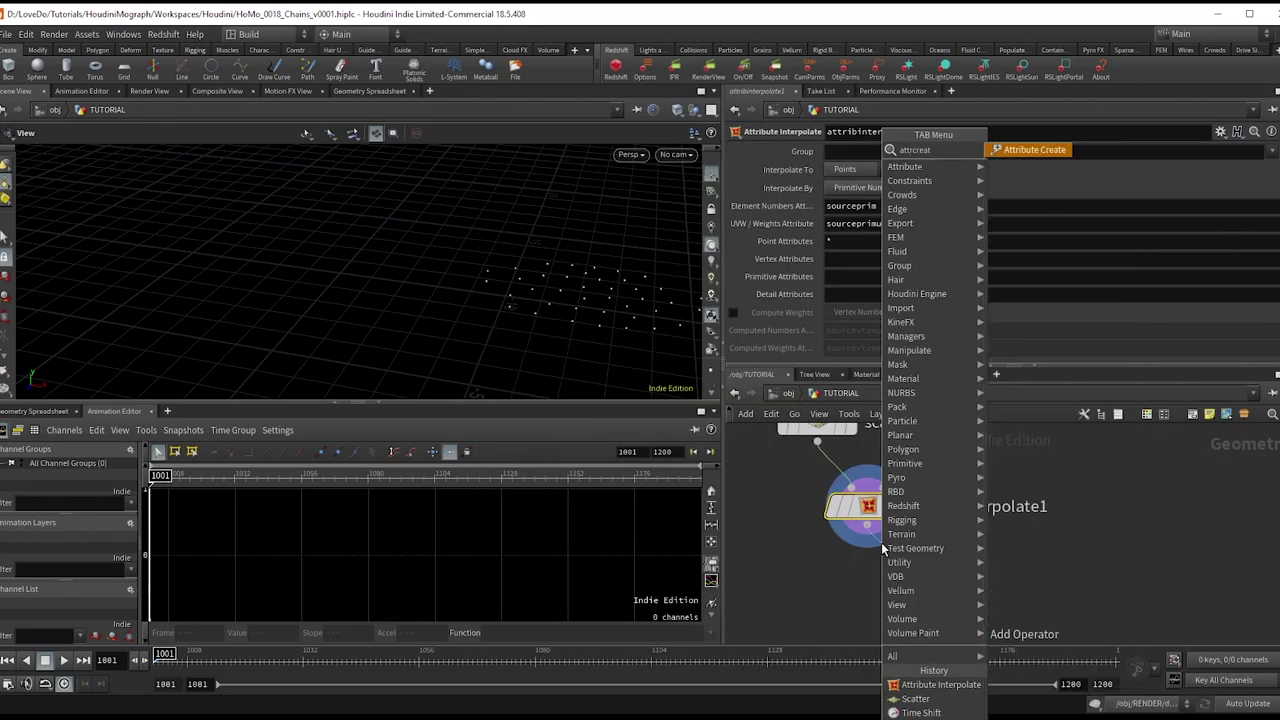
key("Return")
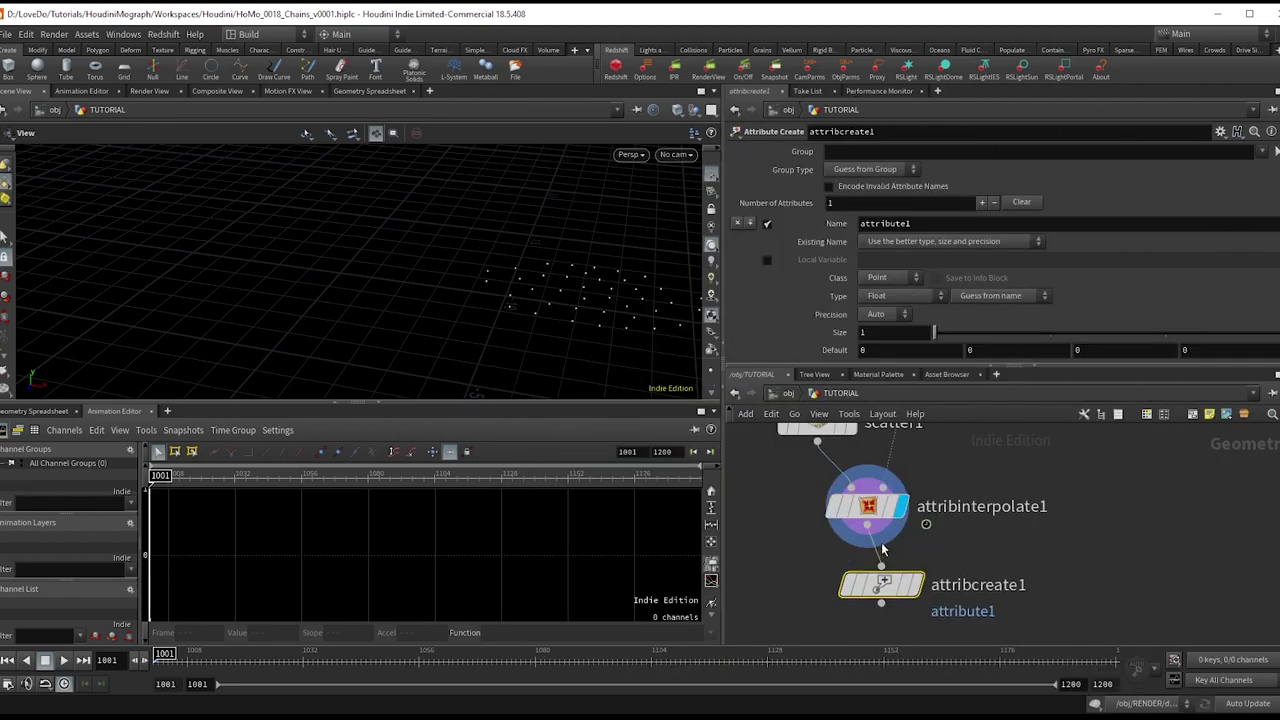
left_click(929, 229)
key("Return")
left_click(900, 295)
left_click(880, 334)
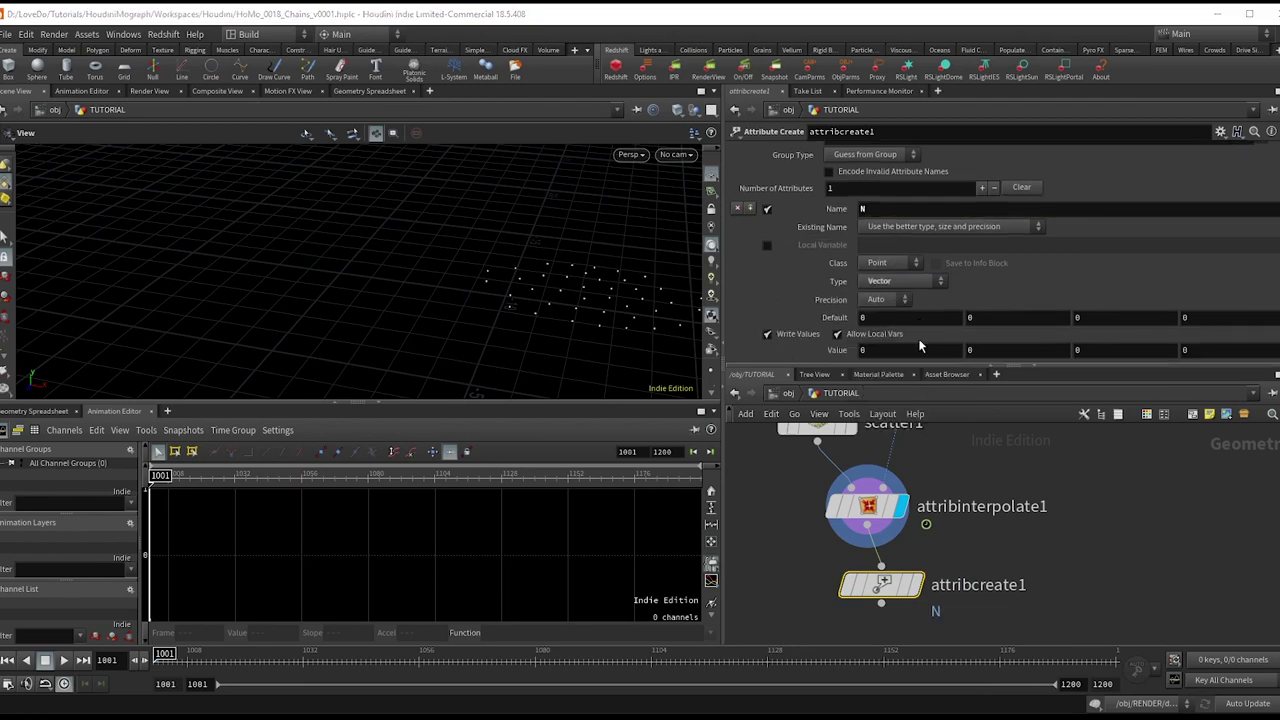
left_click(973, 349)
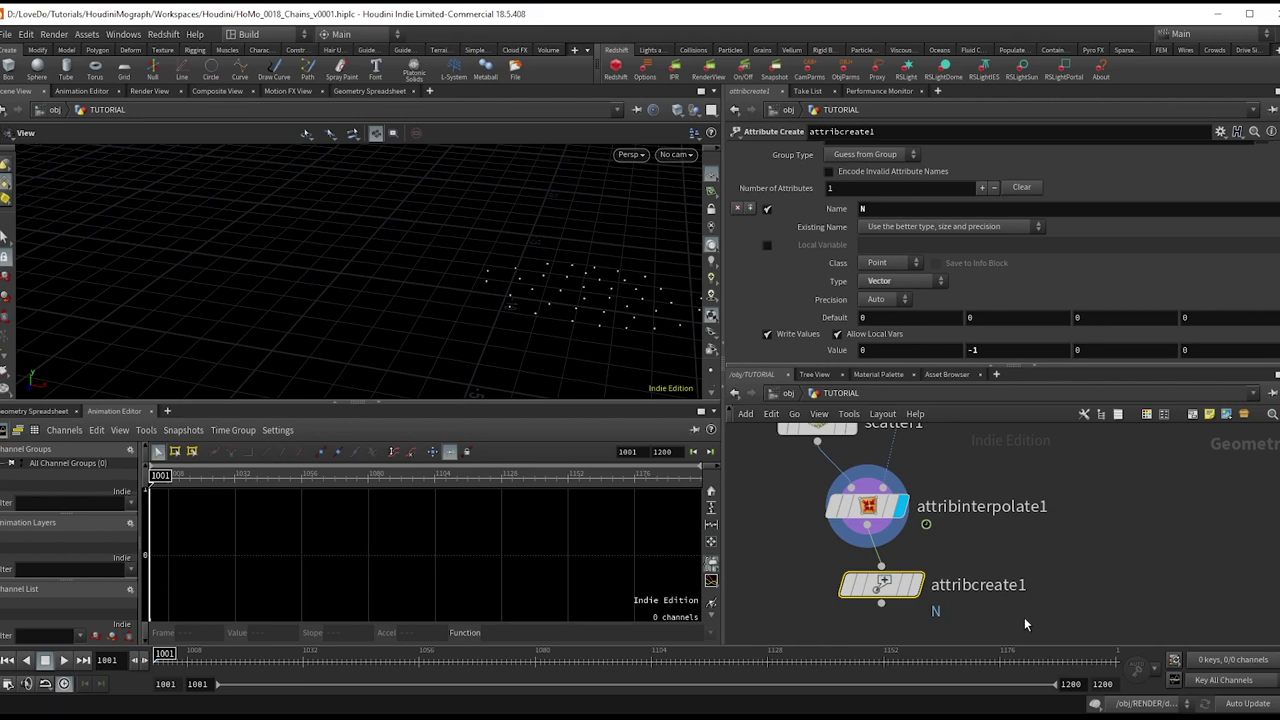
middle_click_drag(1025, 624, 1032, 578)
left_click_drag(888, 537, 899, 590, "alt")
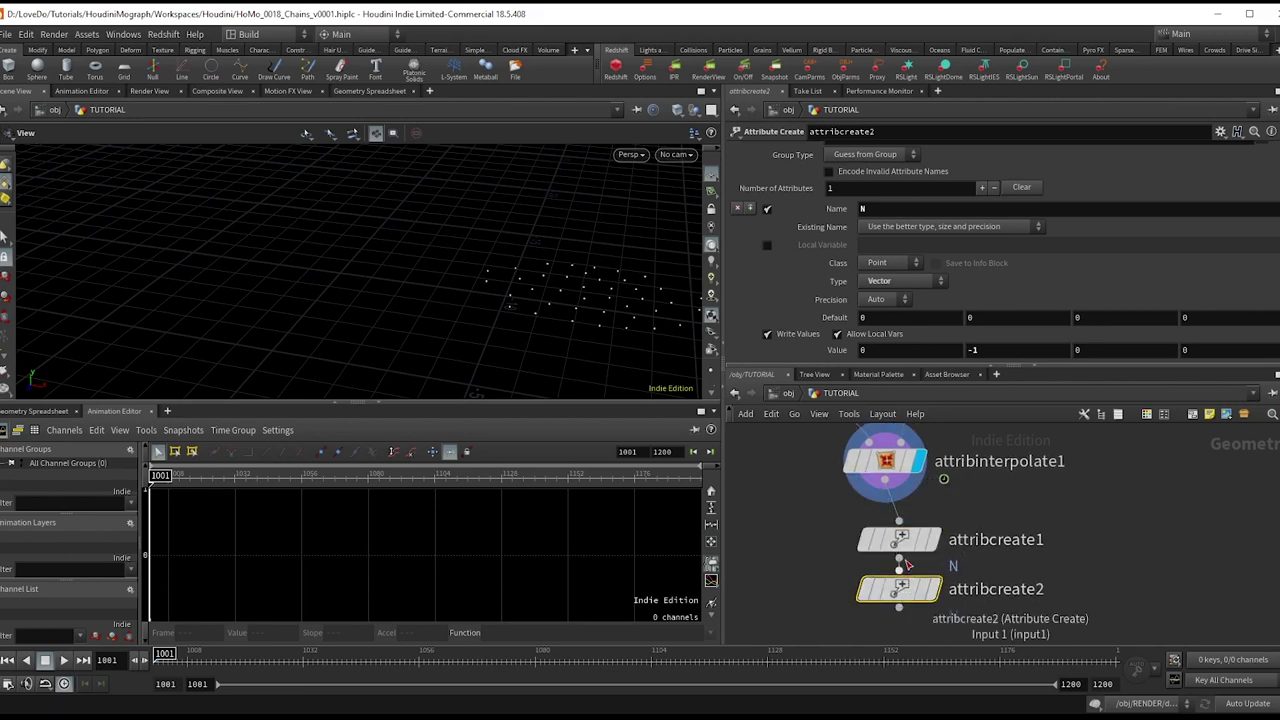
left_click(908, 209)
type("id")
key("Return")
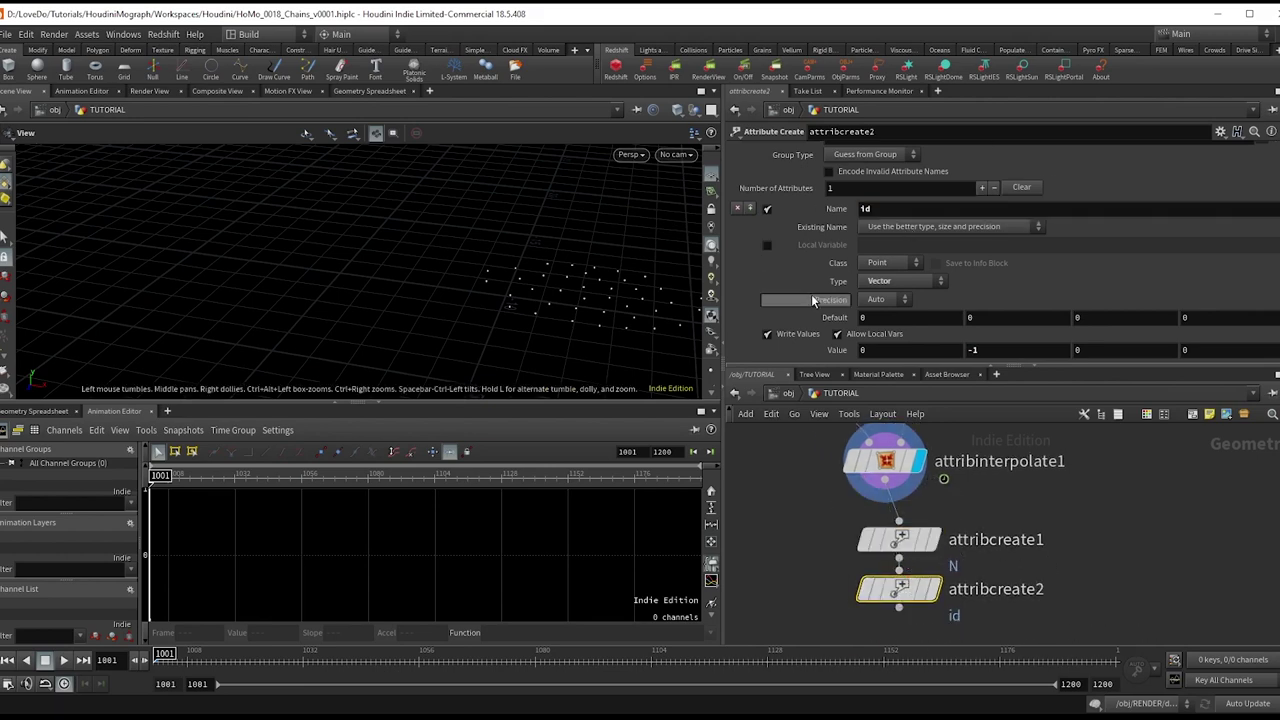
left_click(882, 282)
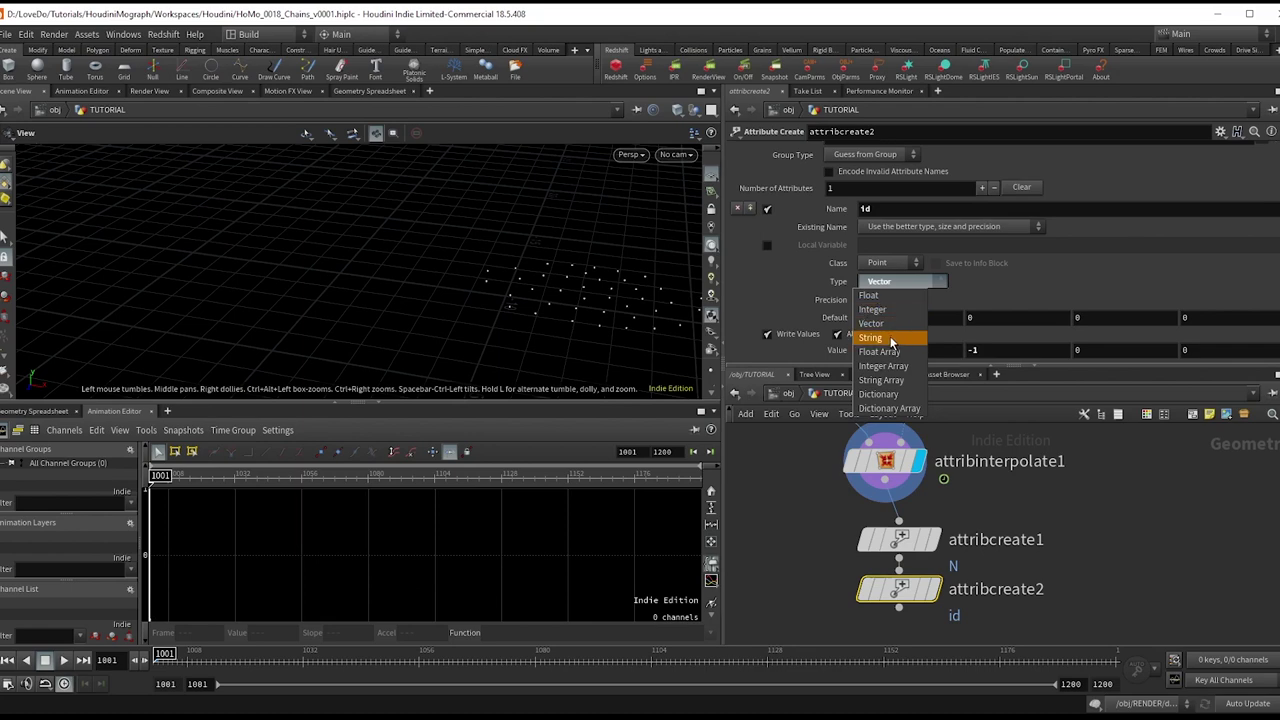
left_click(872, 309)
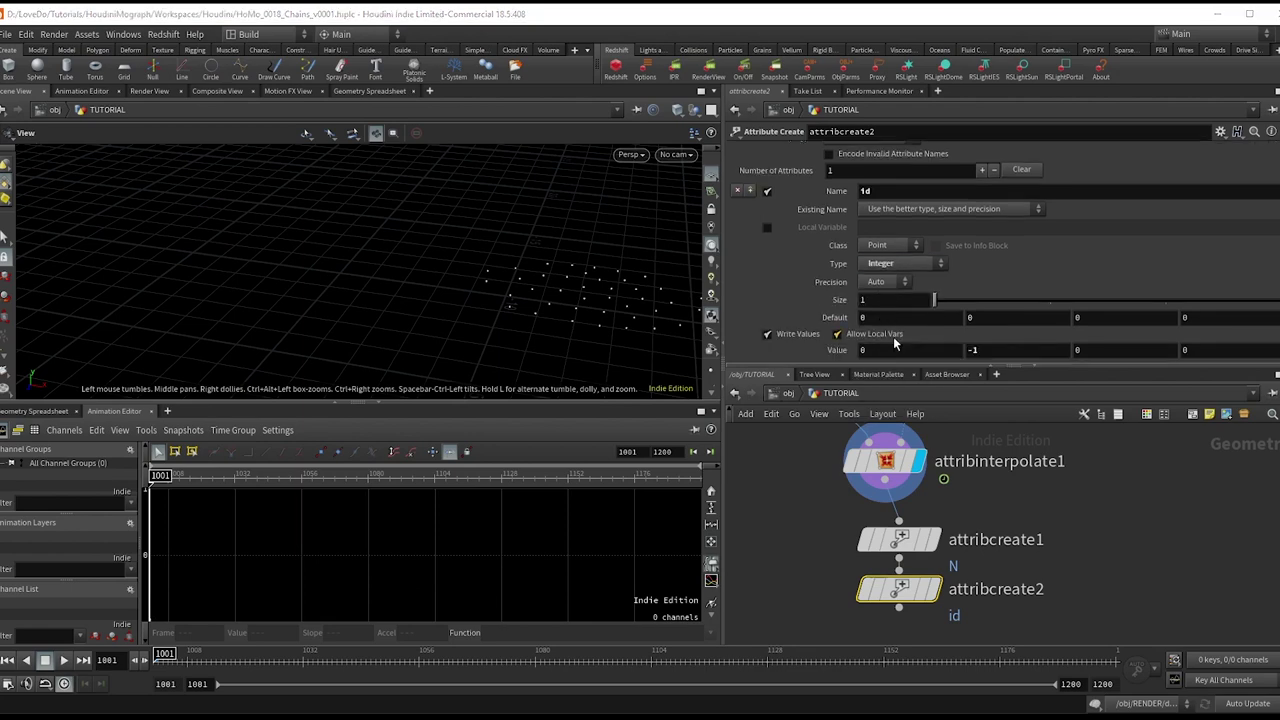
left_click(870, 350)
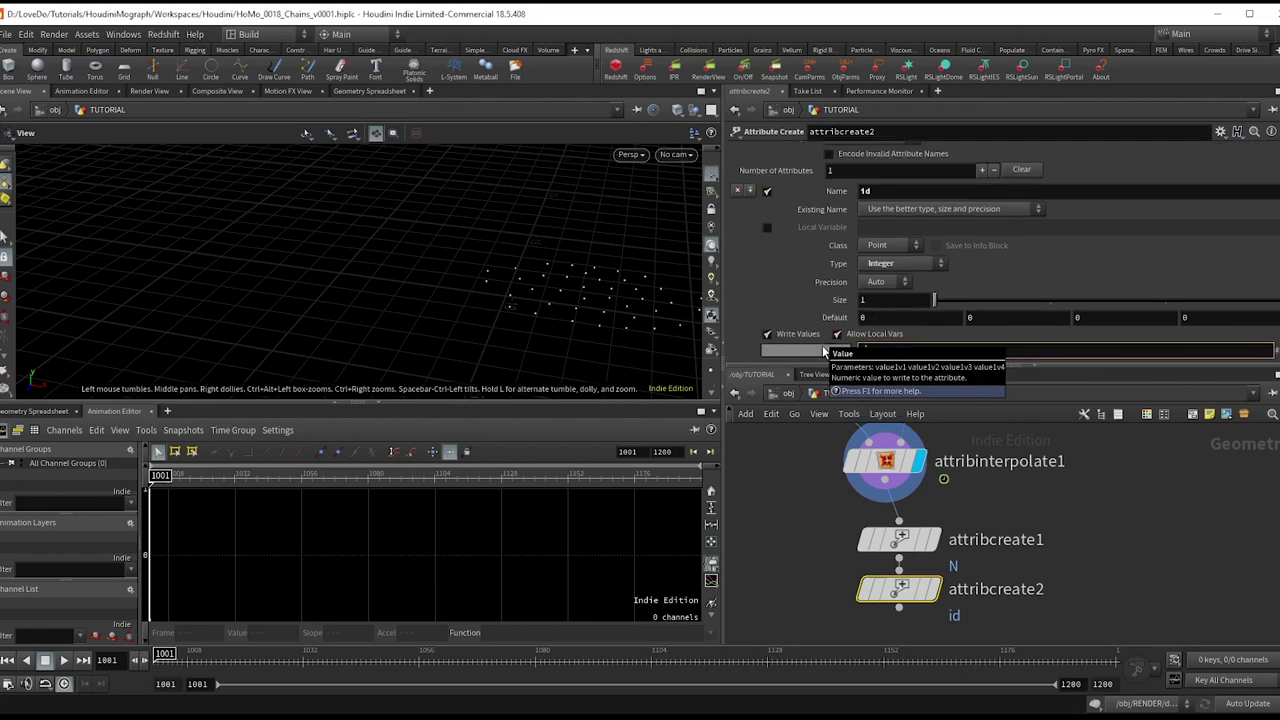
type("@ptnum -1")
key("Return")
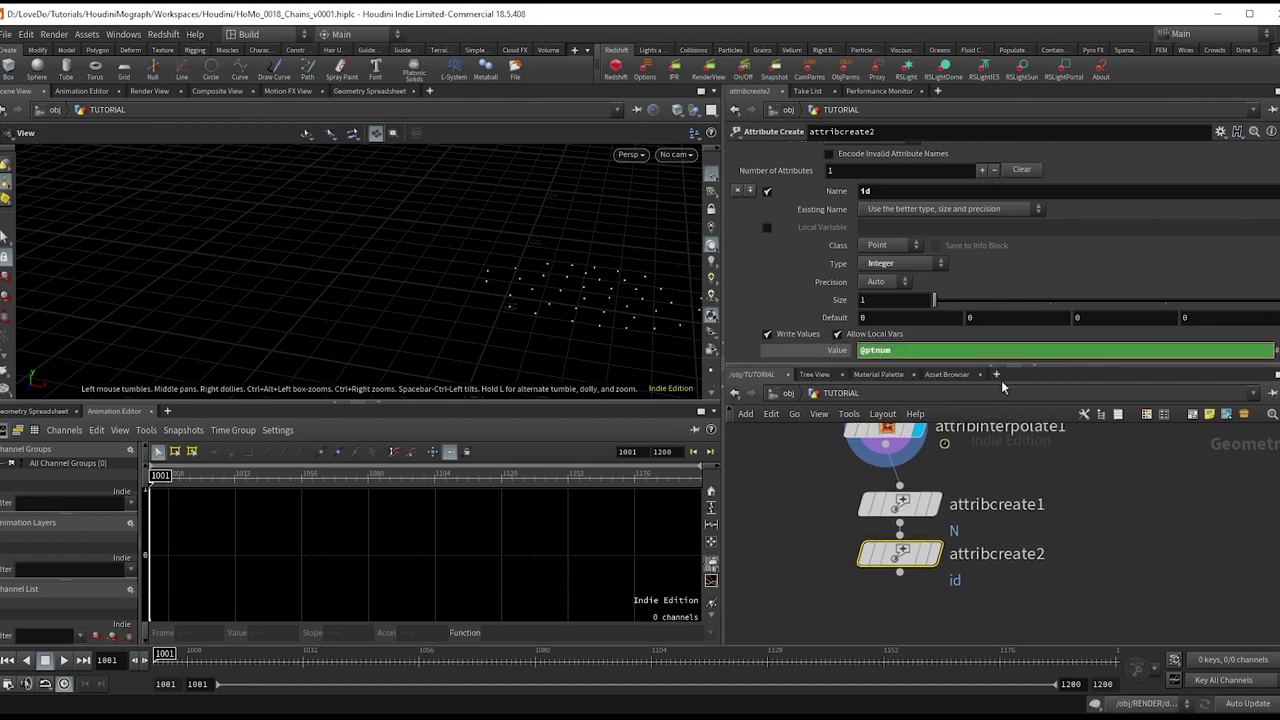
Randomize pscale in one dimension between 0.7 and 1.4
left_click(900, 578)
type("attribrand")
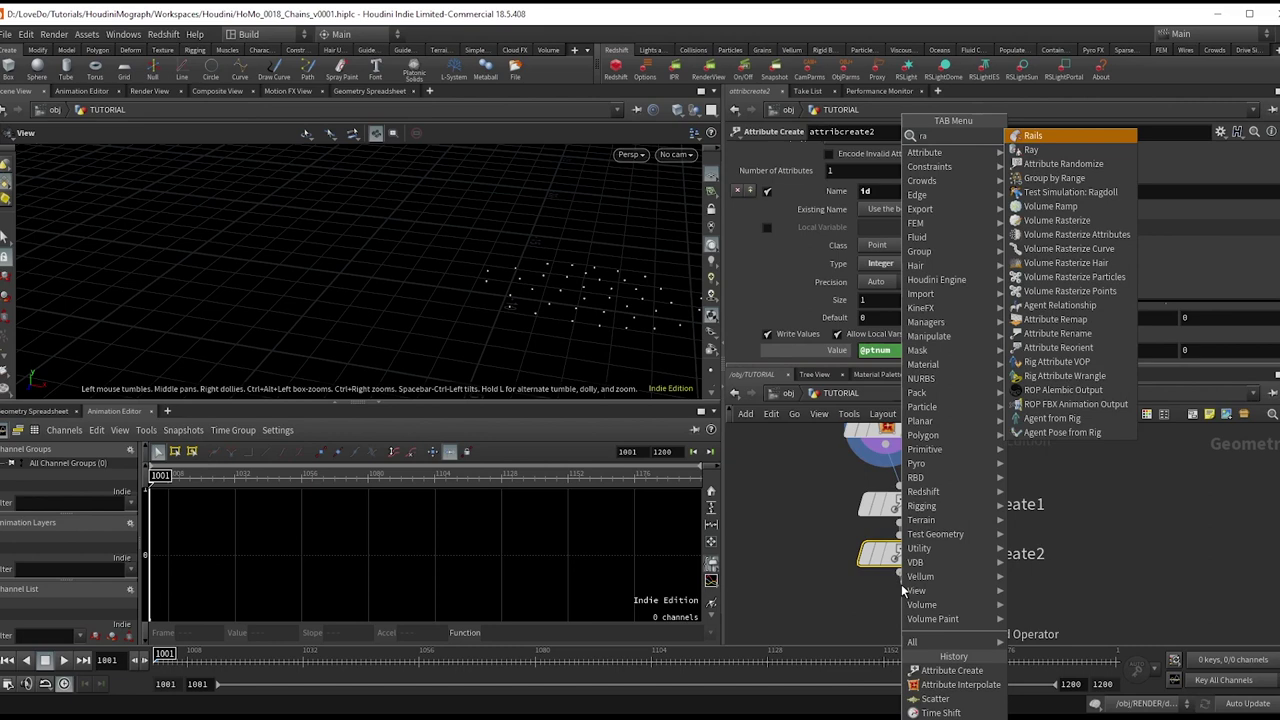
key("Return")
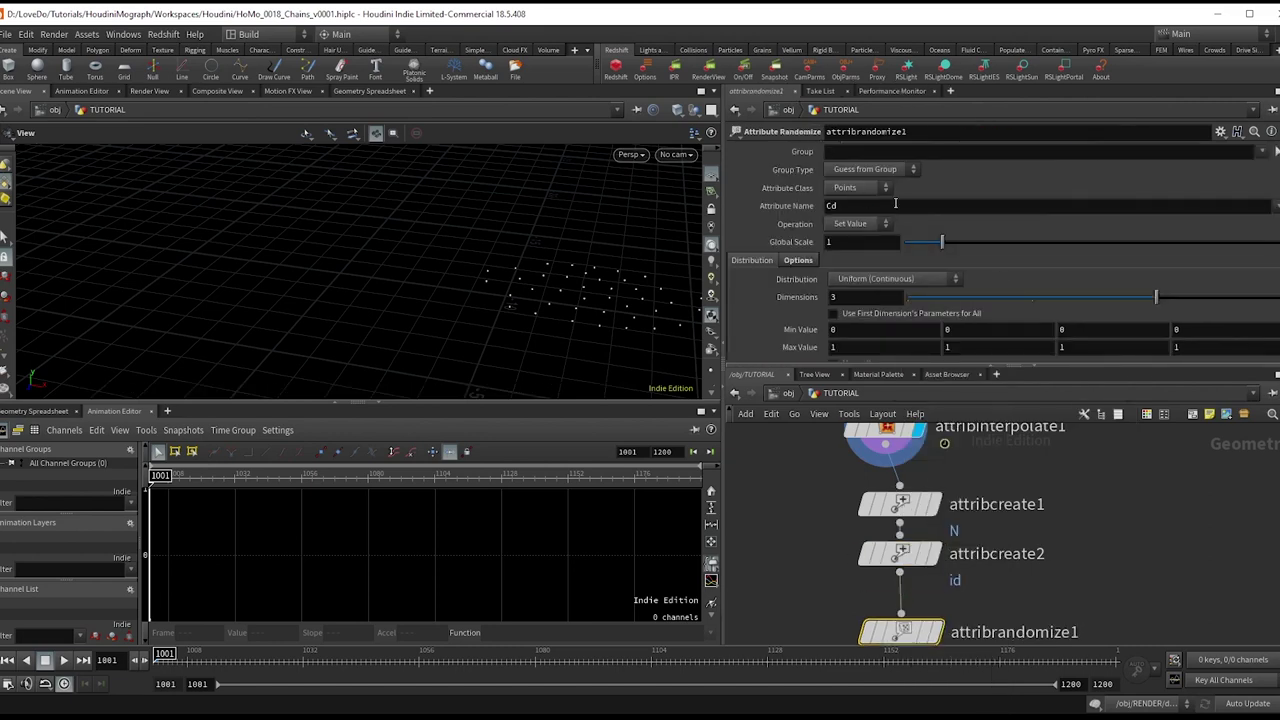
double_click(895, 204)
type("pscale")
key("Return")
left_click_drag(1156, 297, 869, 296)
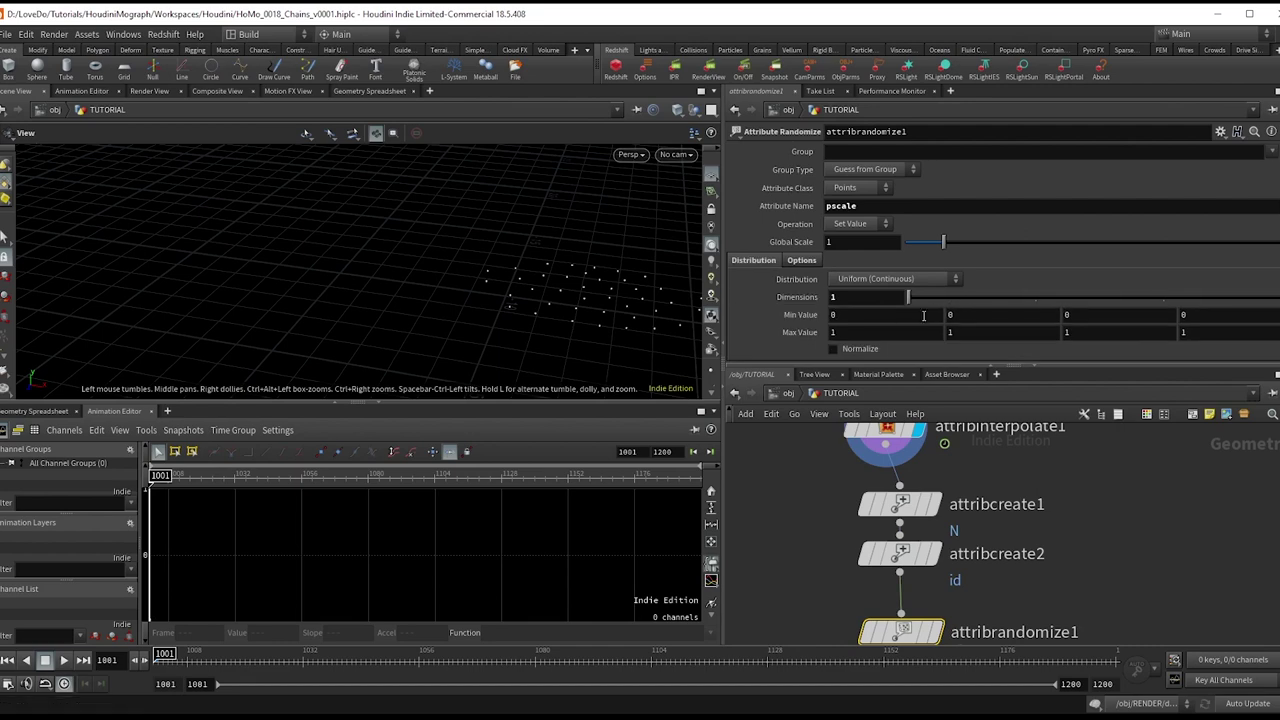
type(".7")
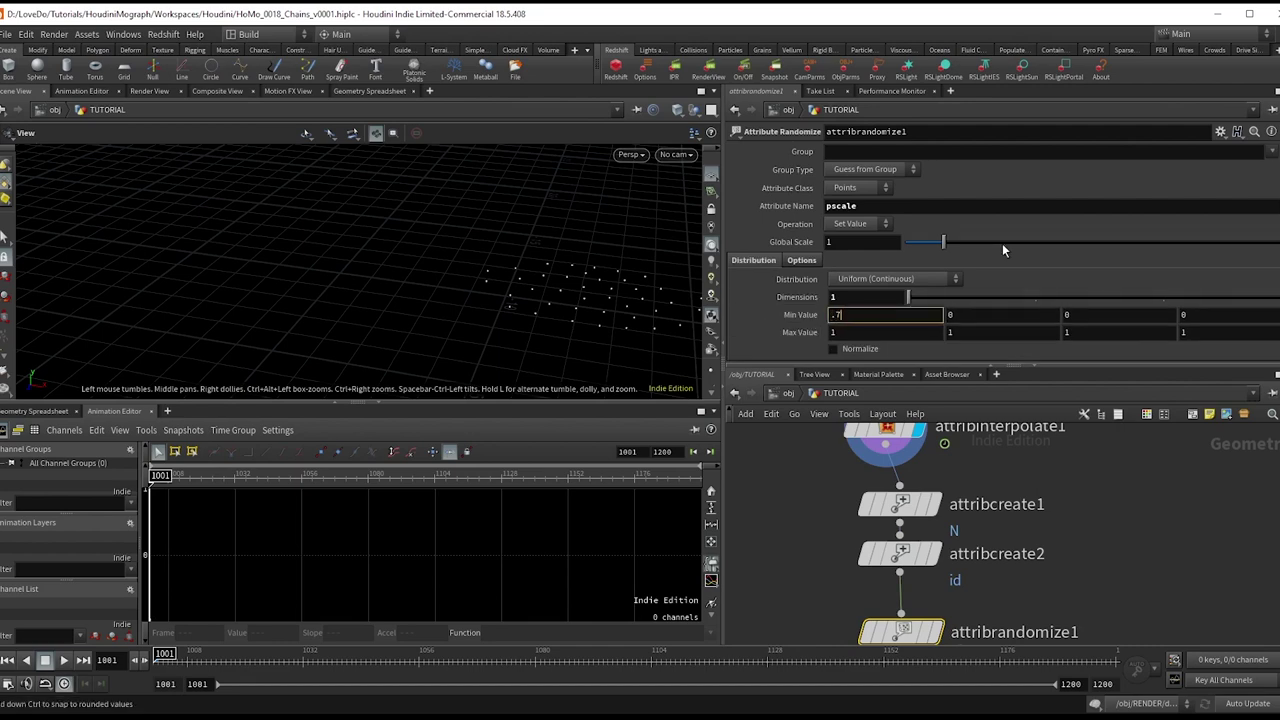
key("Tab")
key("Tab")
key("Tab")
type("1.4")
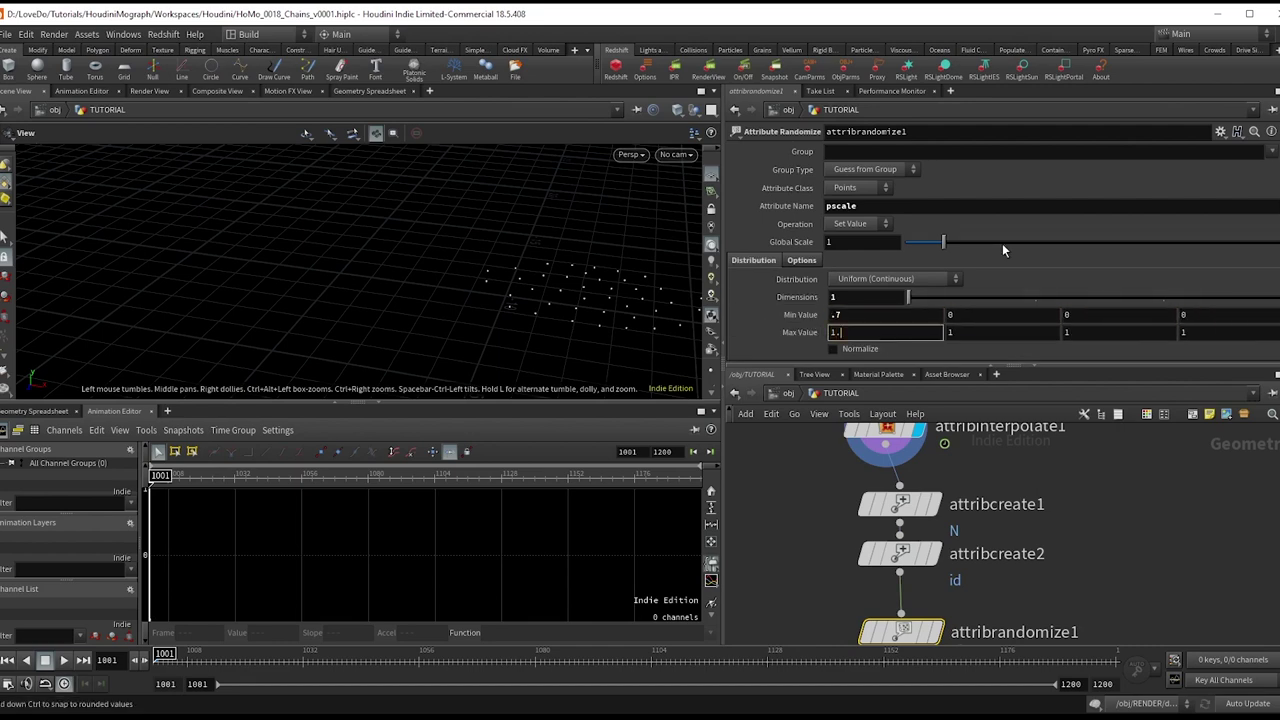
Add a Line node to the network
key("Tab")
type("line")
key("Return")
Set line1 to direction 0,0,1, length 3, with 35 points
left_click(913, 513)
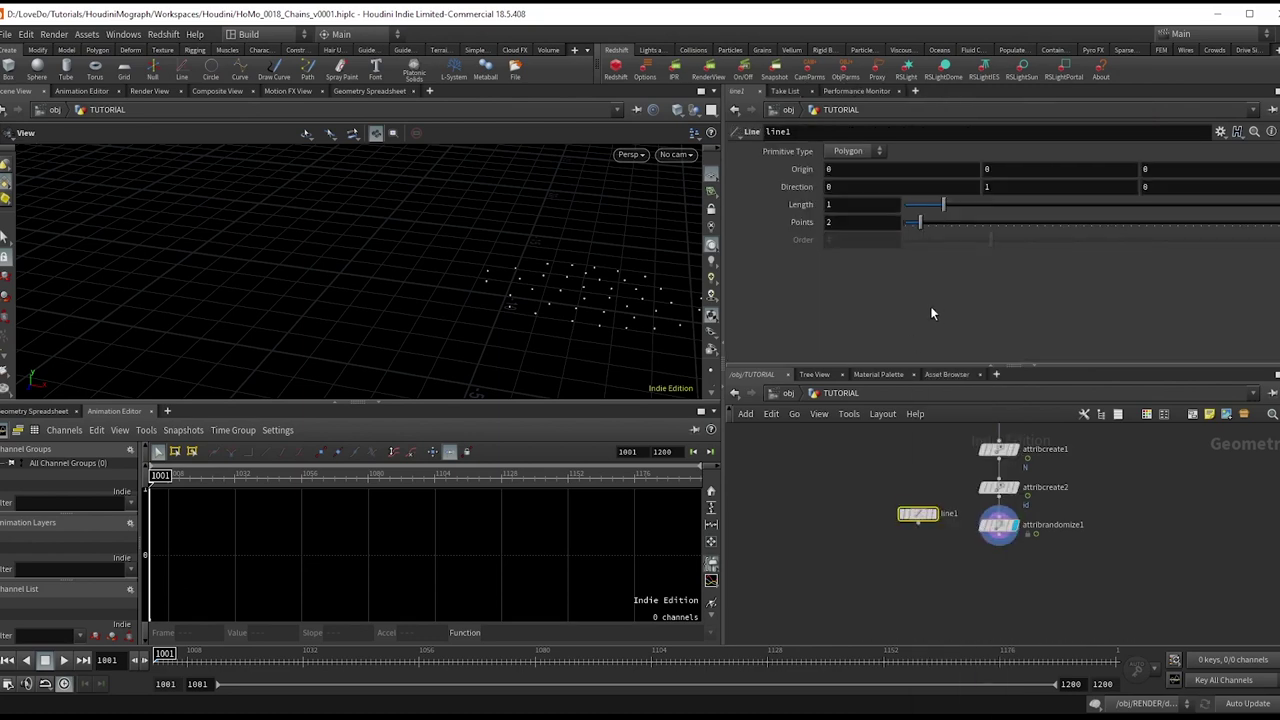
type("0")
key("Tab")
type("1")
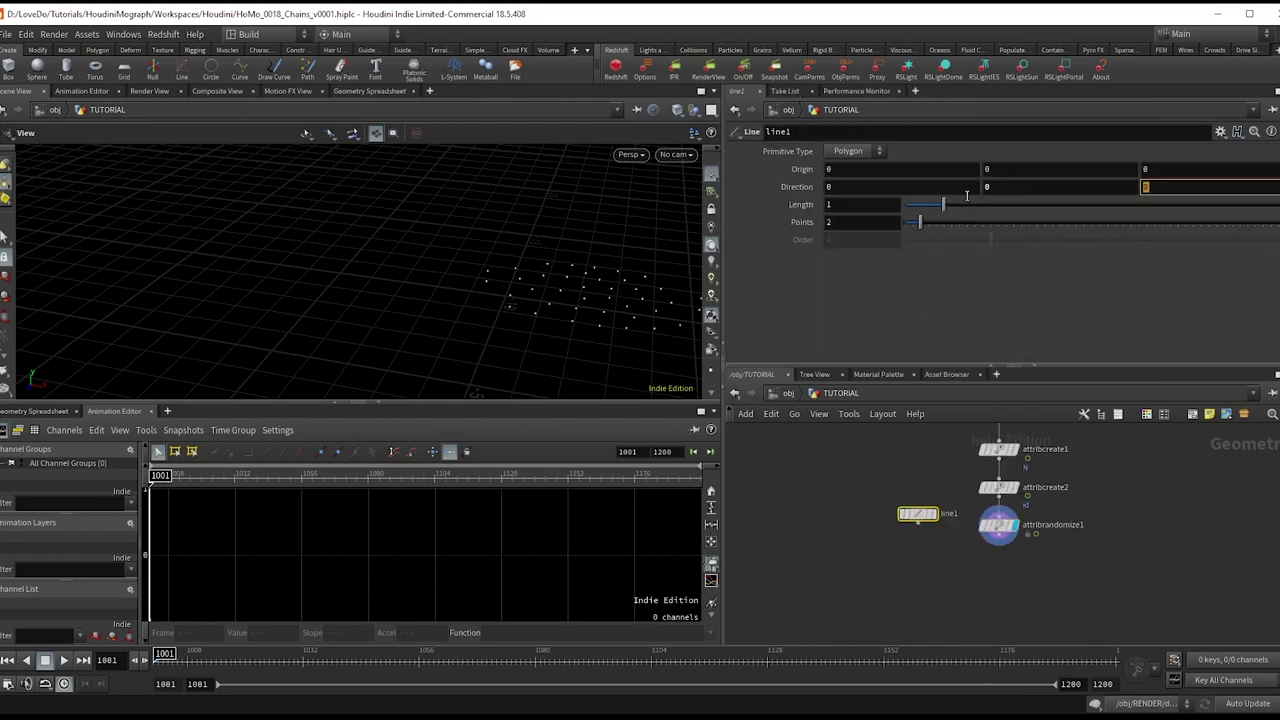
key("Return")
scroll(1019, 561, "up", 1)
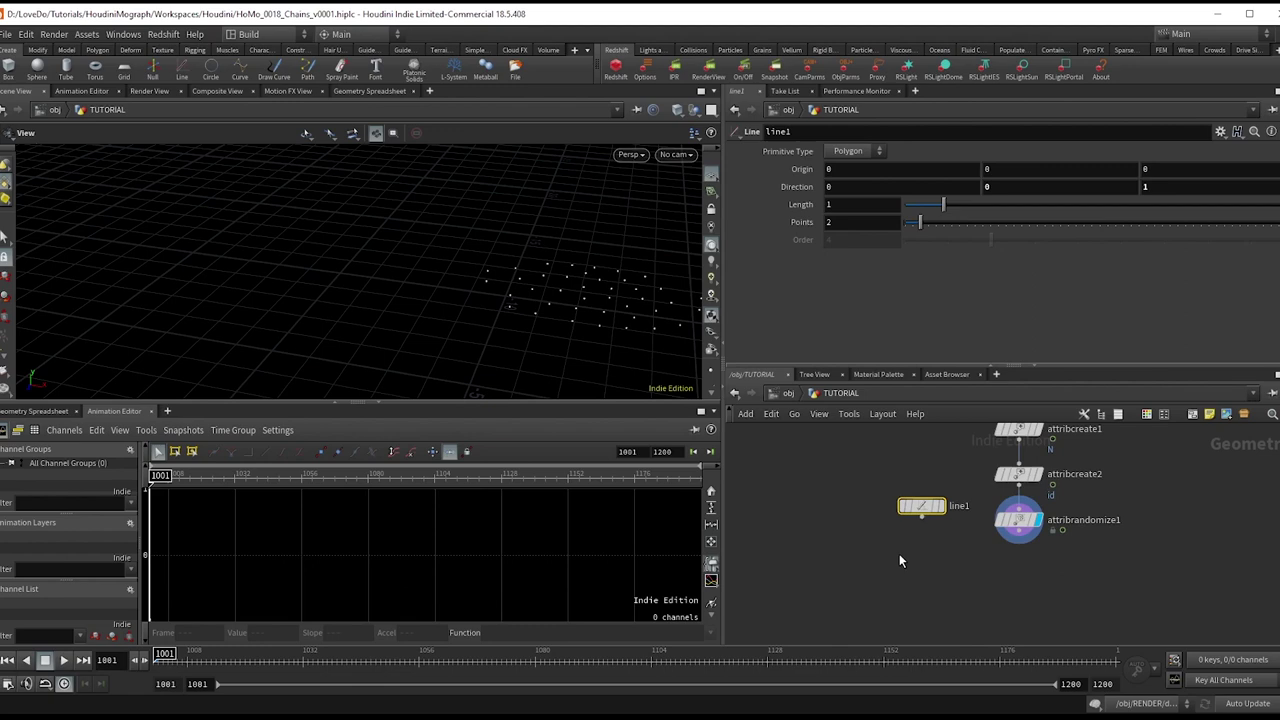
left_click(877, 206)
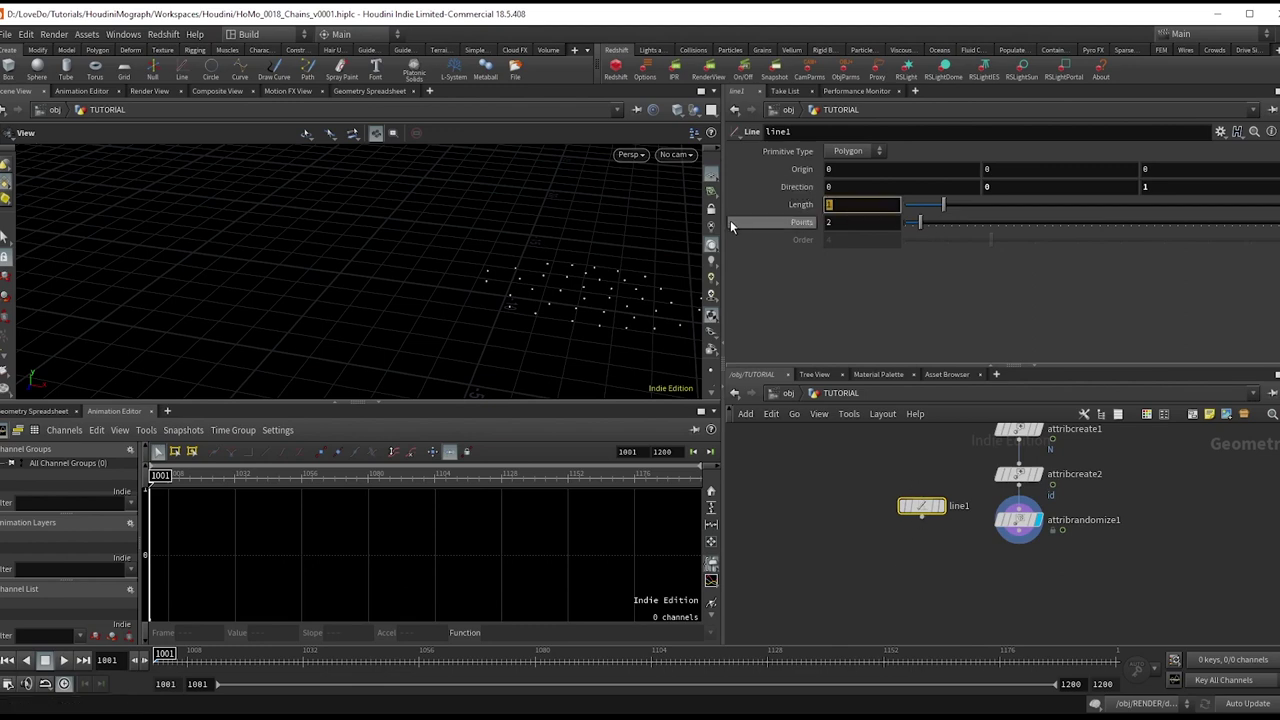
type("3")
key("Return")
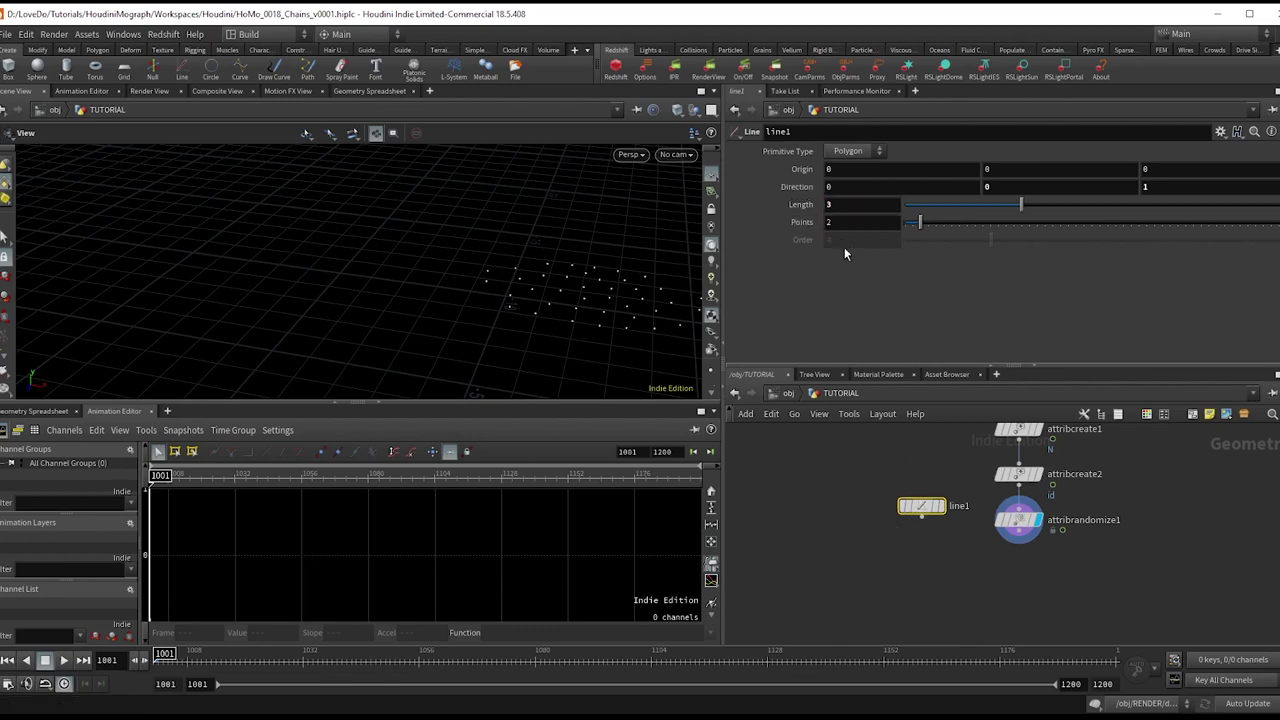
key("Return")
Display line1 and frame it in the viewport
left_click_drag(940, 512, 903, 504)
left_click(898, 498)
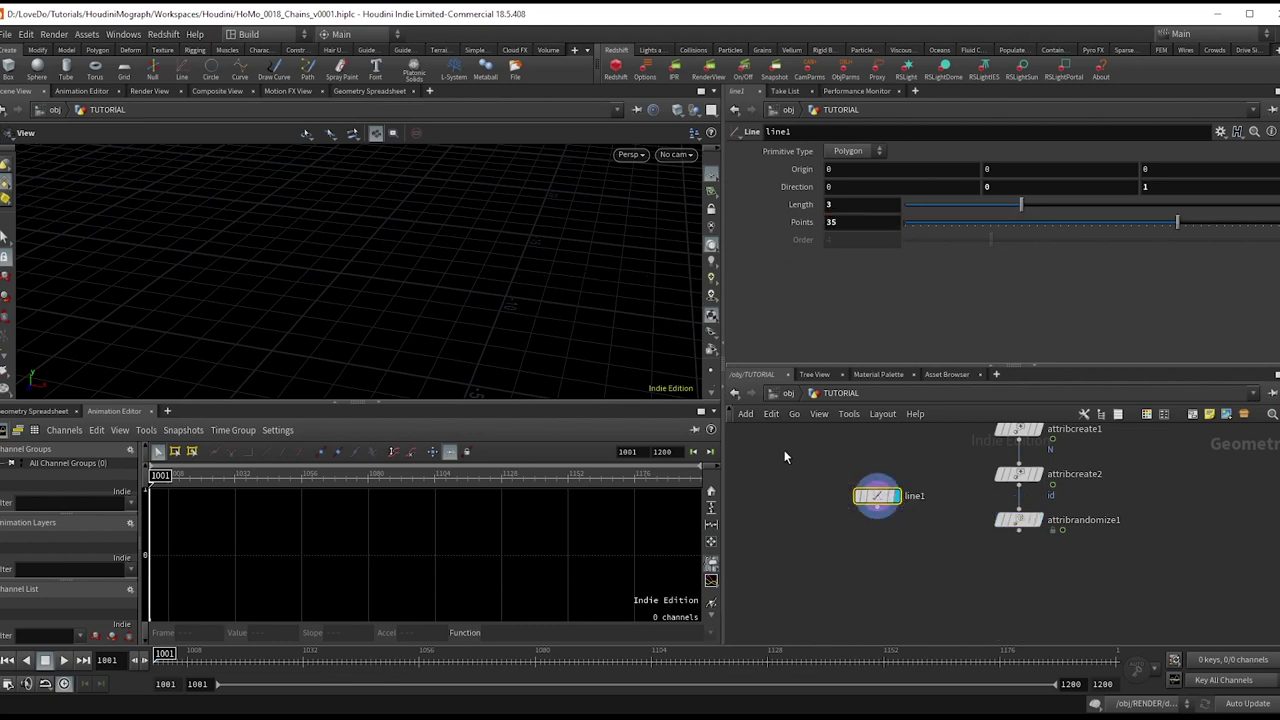
key("g")
mouse_move(521, 314)
left_mouse_down()
mouse_move(291, 303)
mouse_move(517, 317)
left_mouse_up()
Add a Group Create node below line1 and display it
scroll(885, 511, "up", 3)
left_click(870, 518)
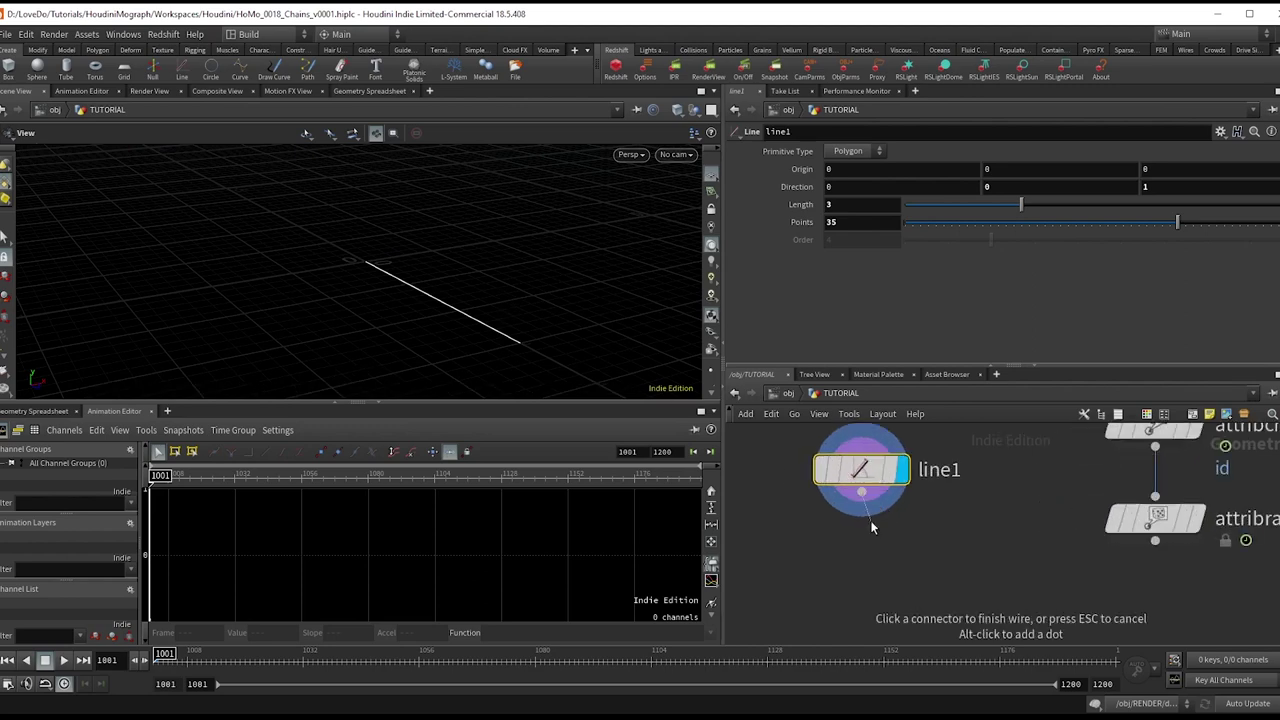
left_click(870, 520)
left_click(1040, 150)
left_click(872, 528)
left_click_drag(872, 528, 880, 563)
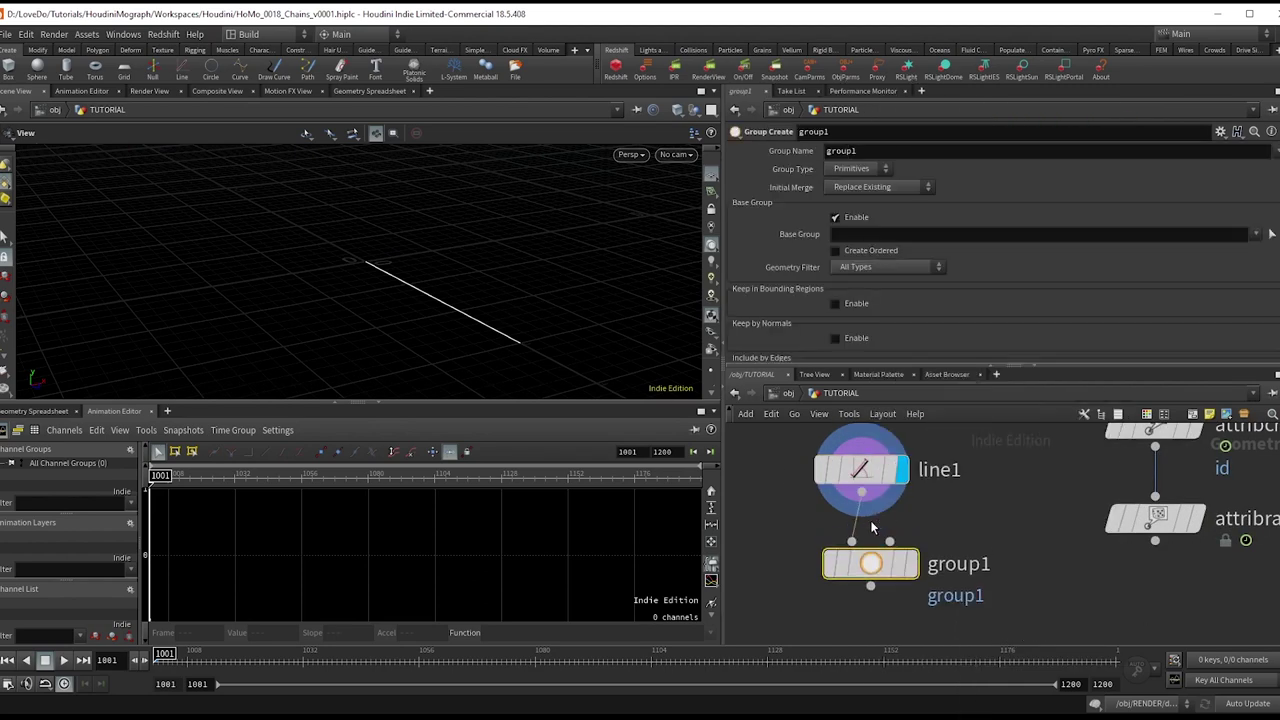
scroll(866, 555, "up", 2)
left_click(920, 566)
Make group1 a point group named pin containing only point 0
left_click(860, 168)
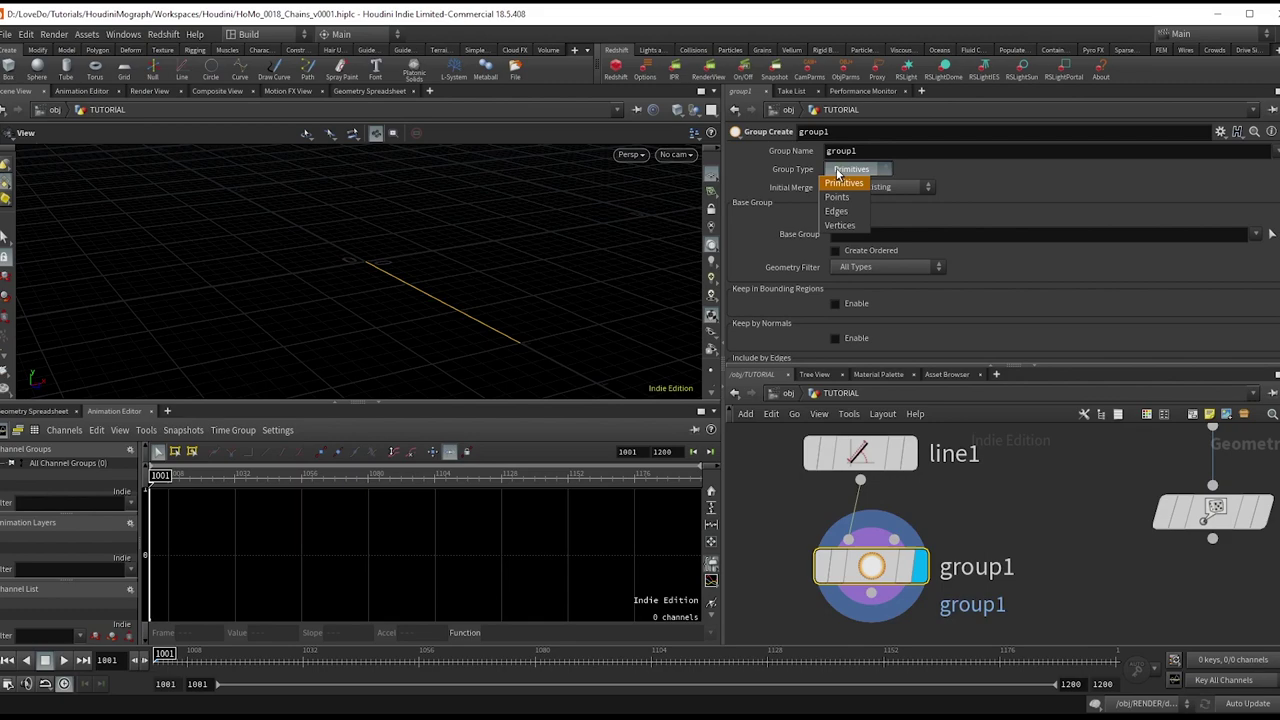
left_click(850, 186)
double_click(841, 150)
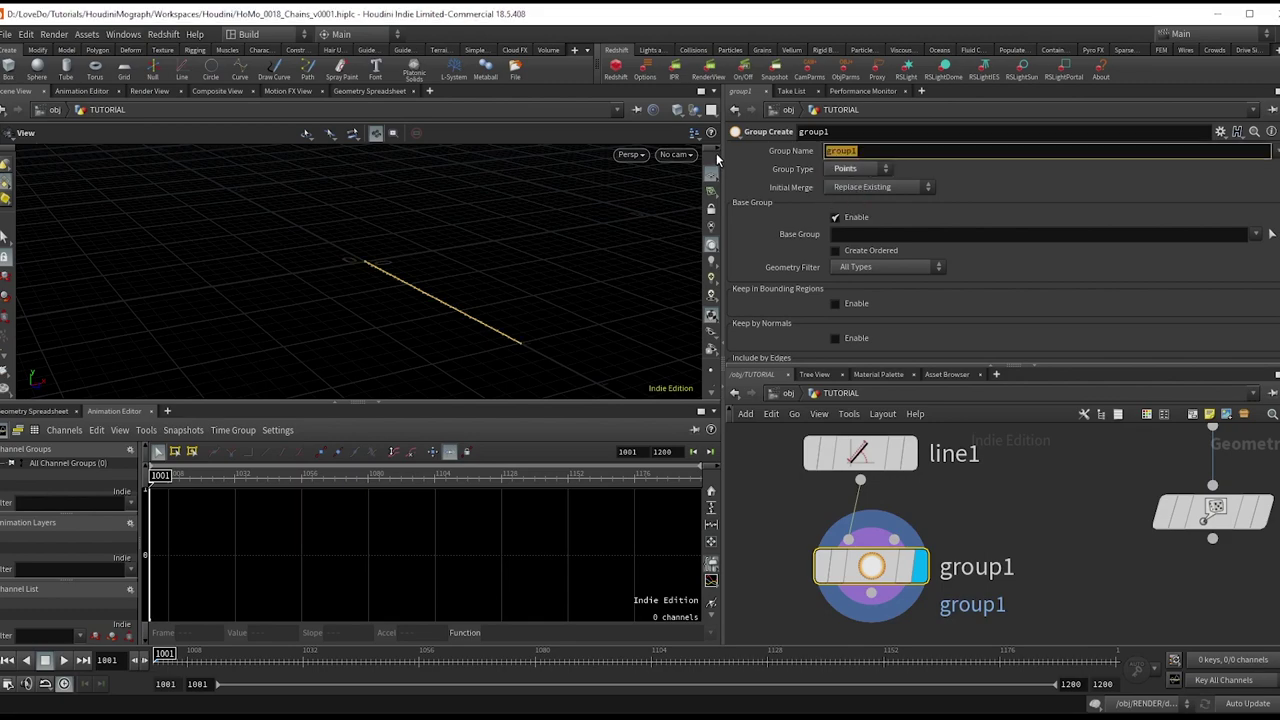
type("pin")
key("Return")
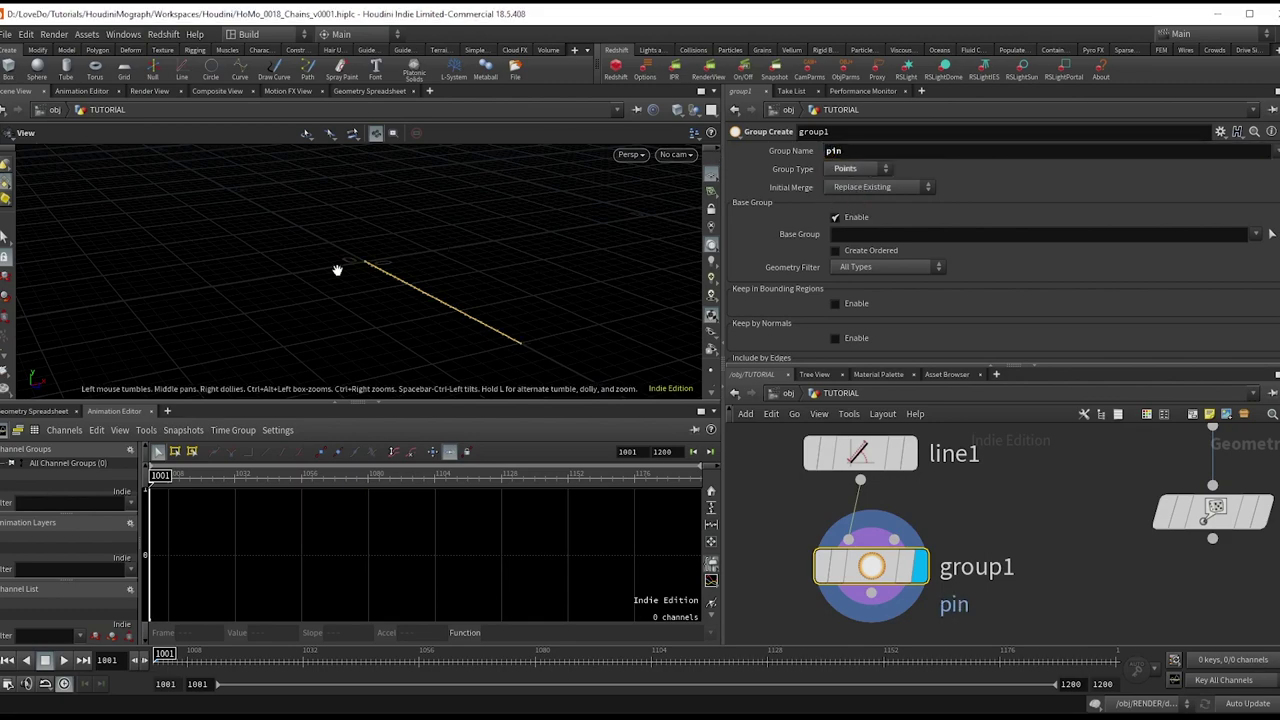
left_click_drag(337, 271, 586, 283)
left_click(870, 234)
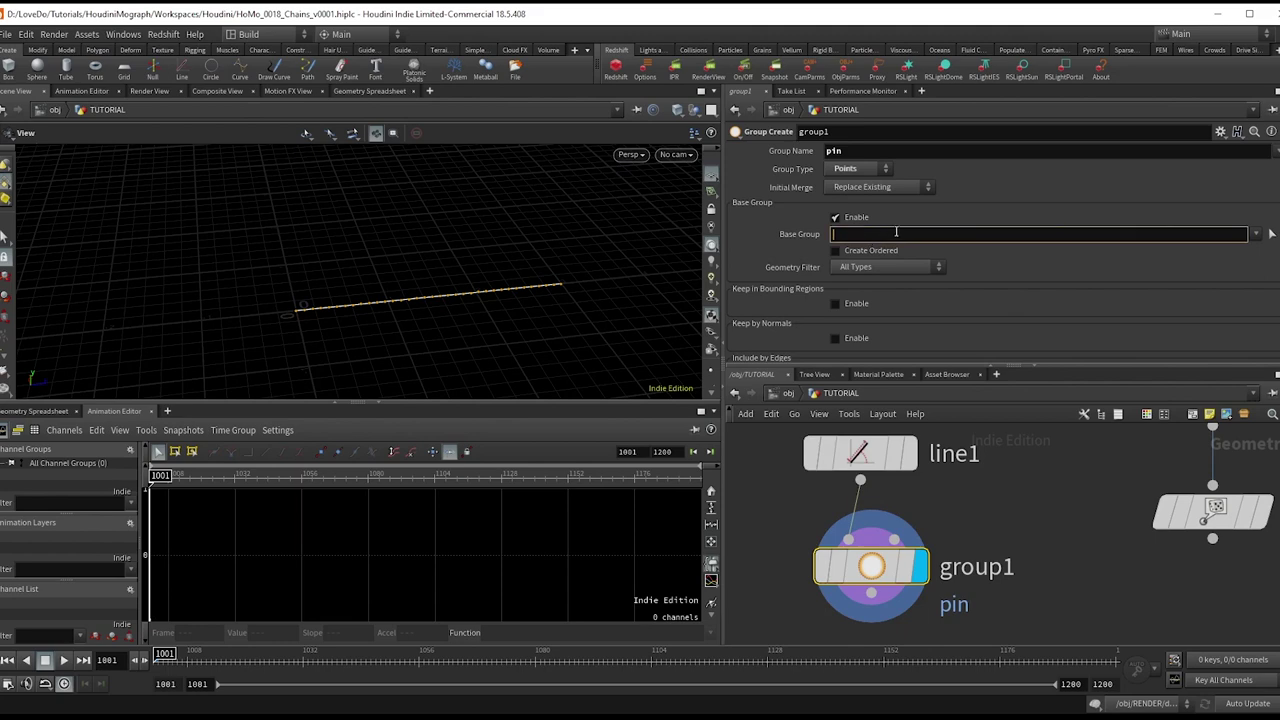
key("Return")
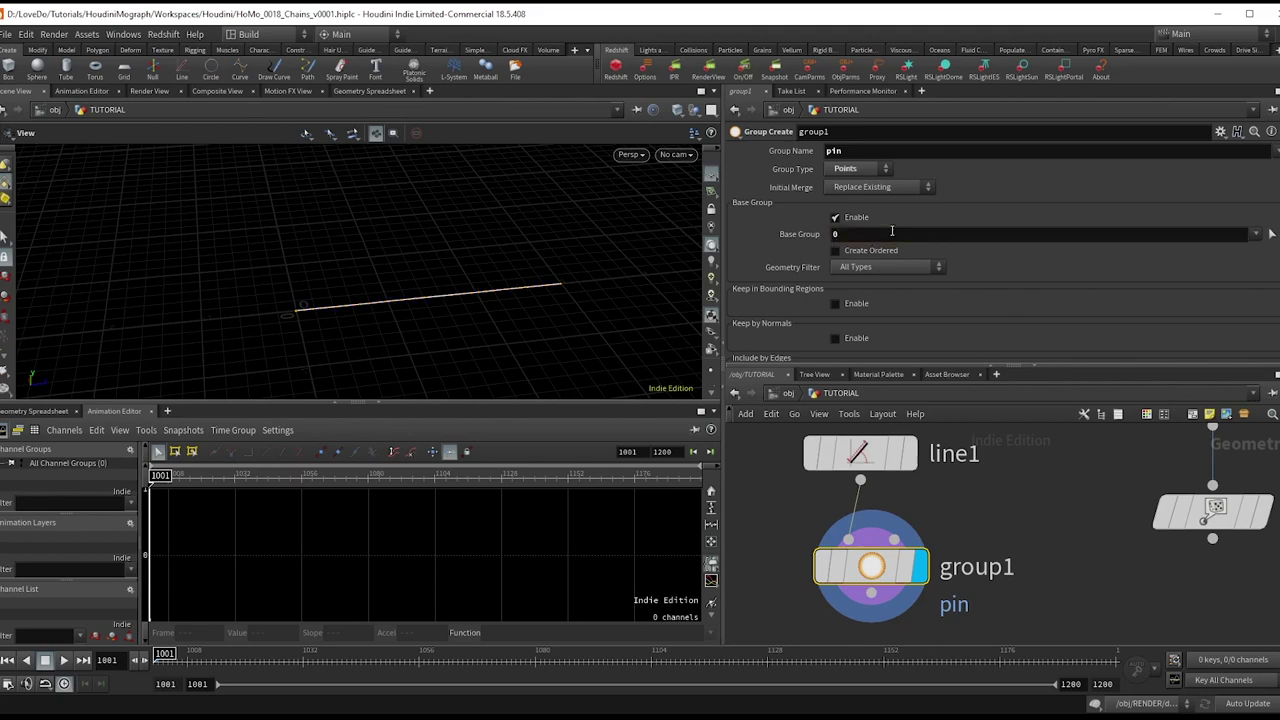
scroll(960, 510, "down", 2)
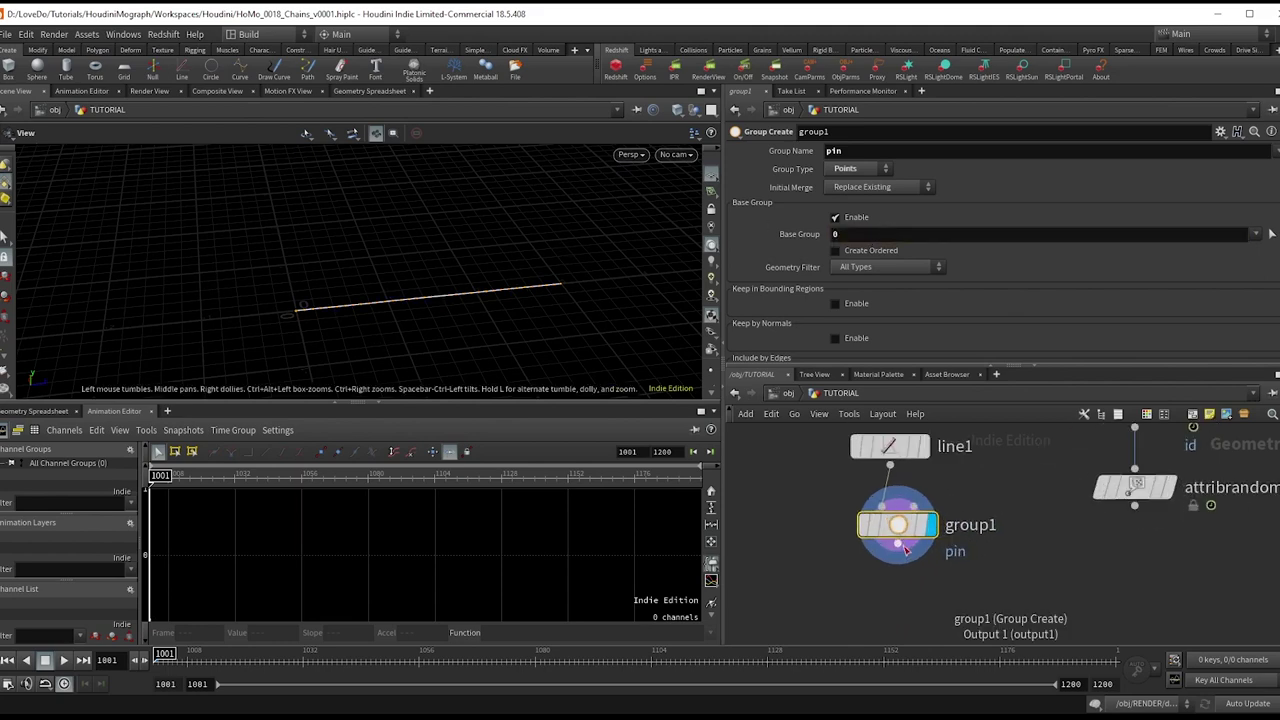
key("Tab")
Copy the pinned lines onto the attribrandomize1 points with Copy to Points
type("copy to p")
key("Return")
left_click(987, 600)
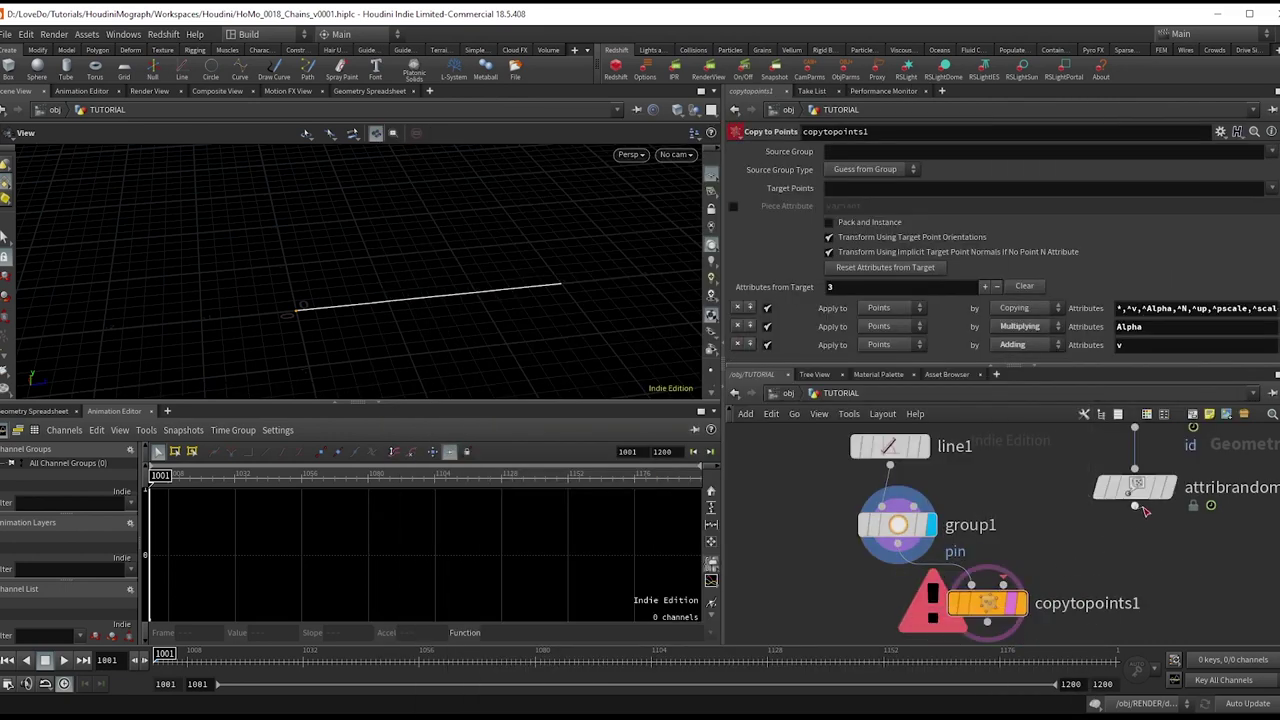
left_click(1135, 507)
left_click(1003, 584)
scroll(1162, 607, "down", 2)
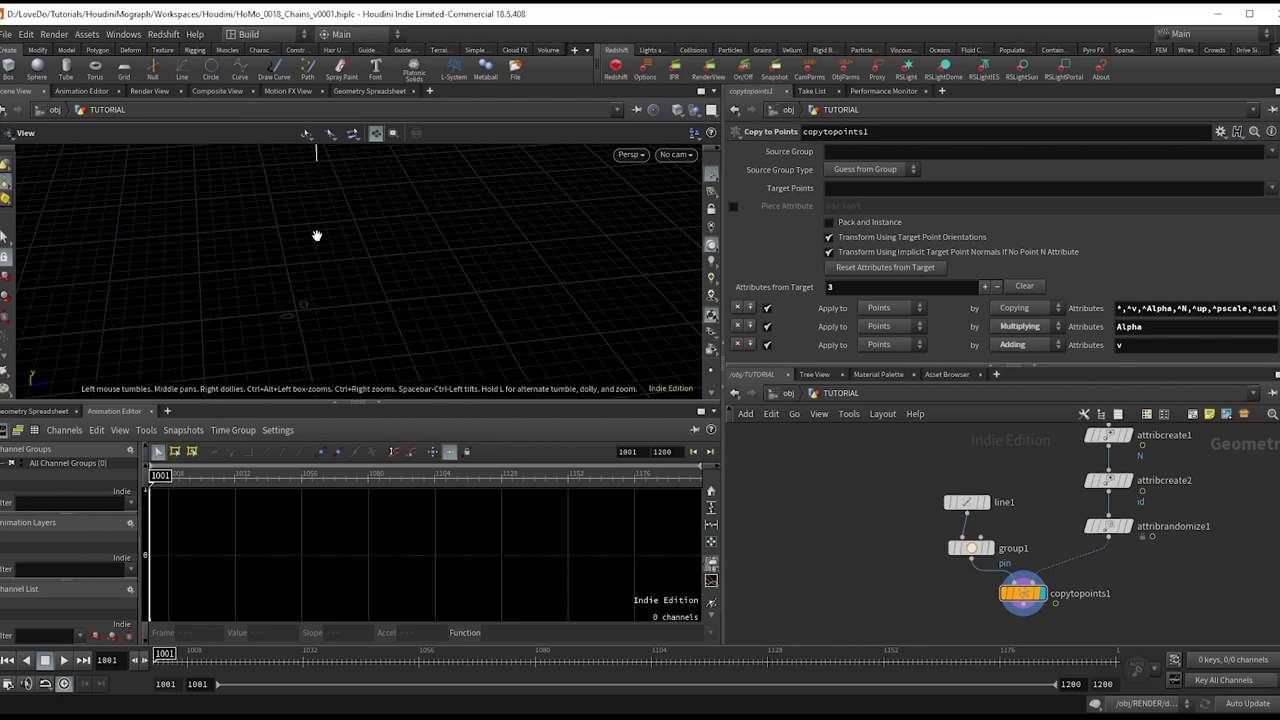
right_click_drag(346, 274, 294, 271)
left_click_drag(294, 271, 414, 271)
scroll(1143, 600, "up", 2)
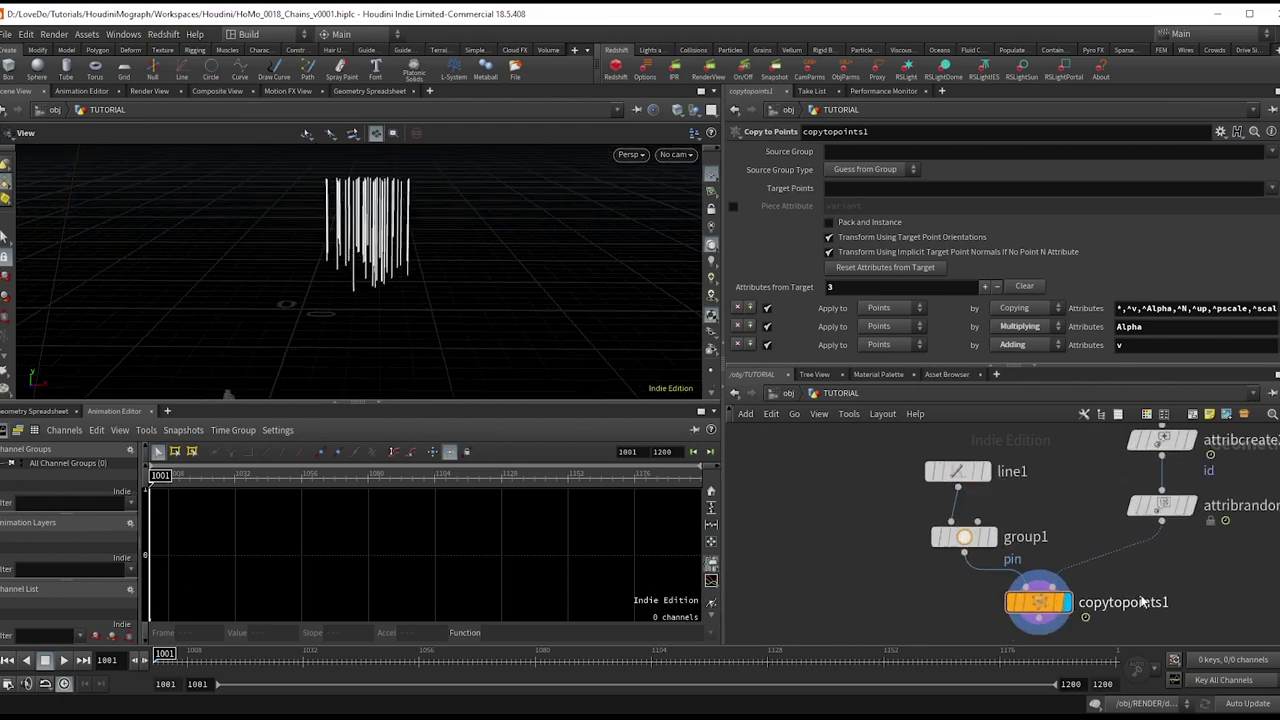
scroll(1143, 600, "up", 2)
Add a Resample node after copytopoints1 with 0.1 maximum segment length and frame the chains
left_click(968, 520)
key("Tab")
type("resa")
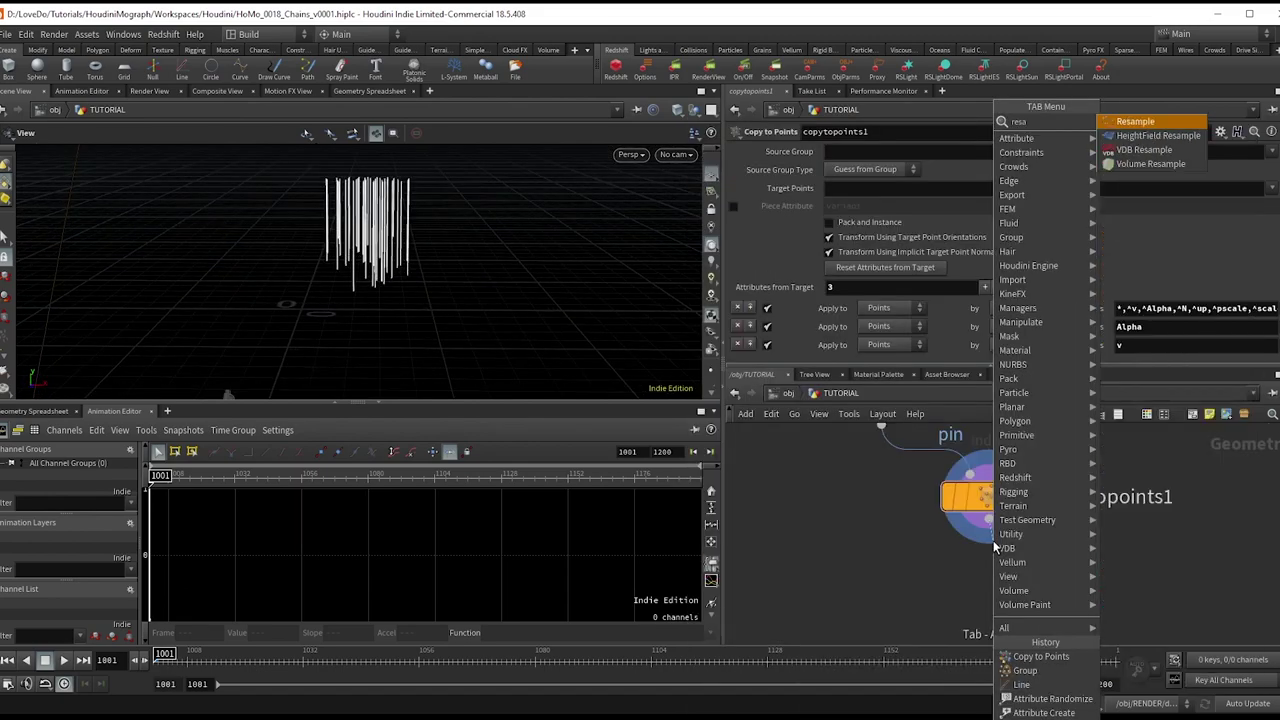
key("Return")
left_click(992, 590)
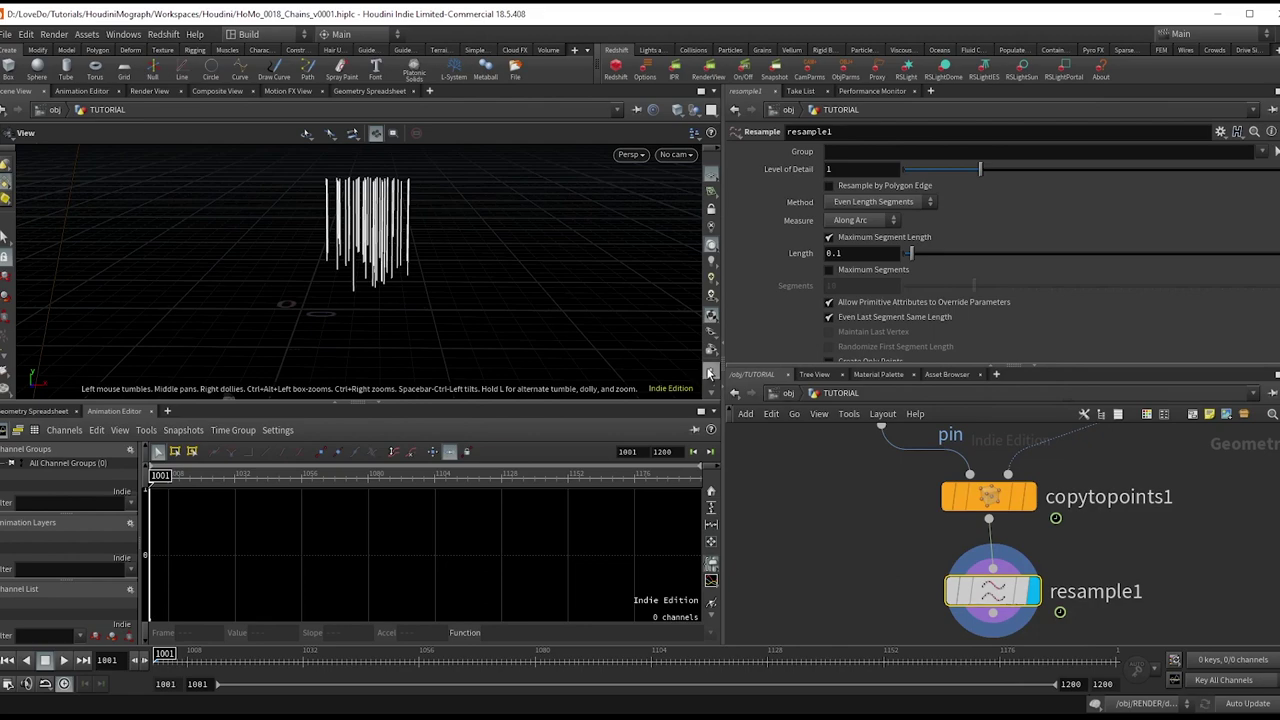
right_click_drag(417, 229, 429, 323)
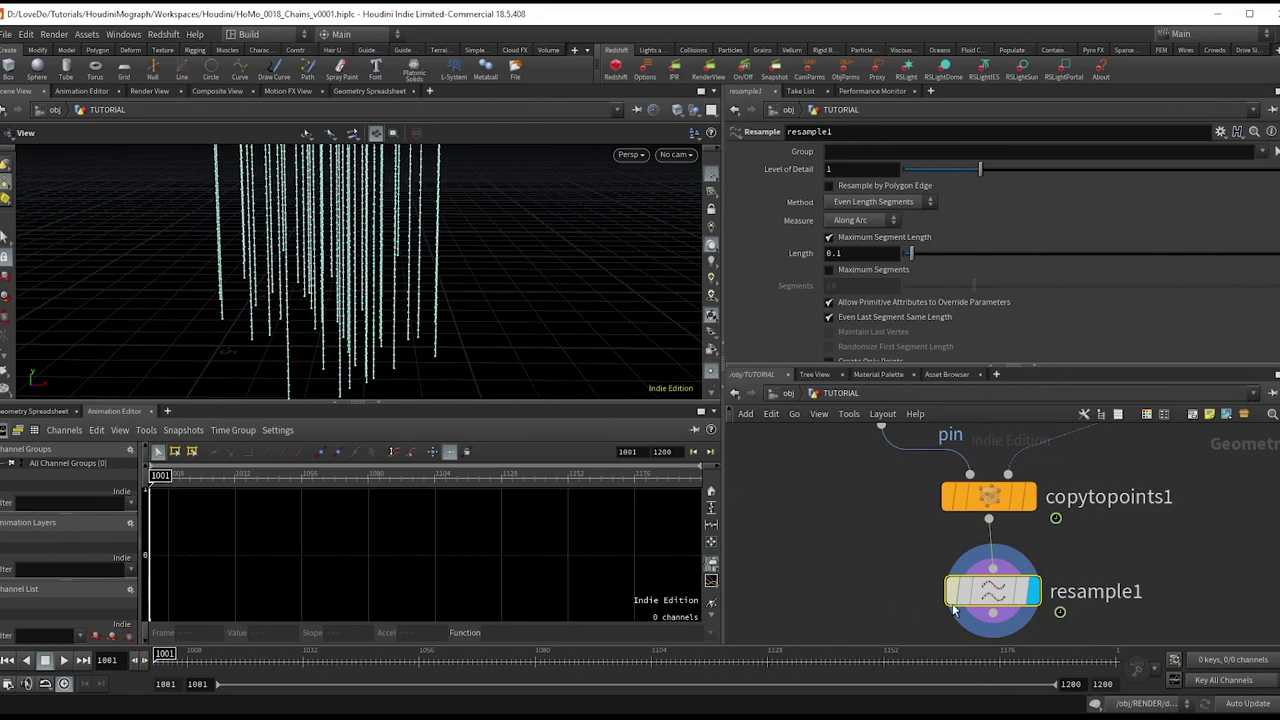
mouse_move(952, 596)
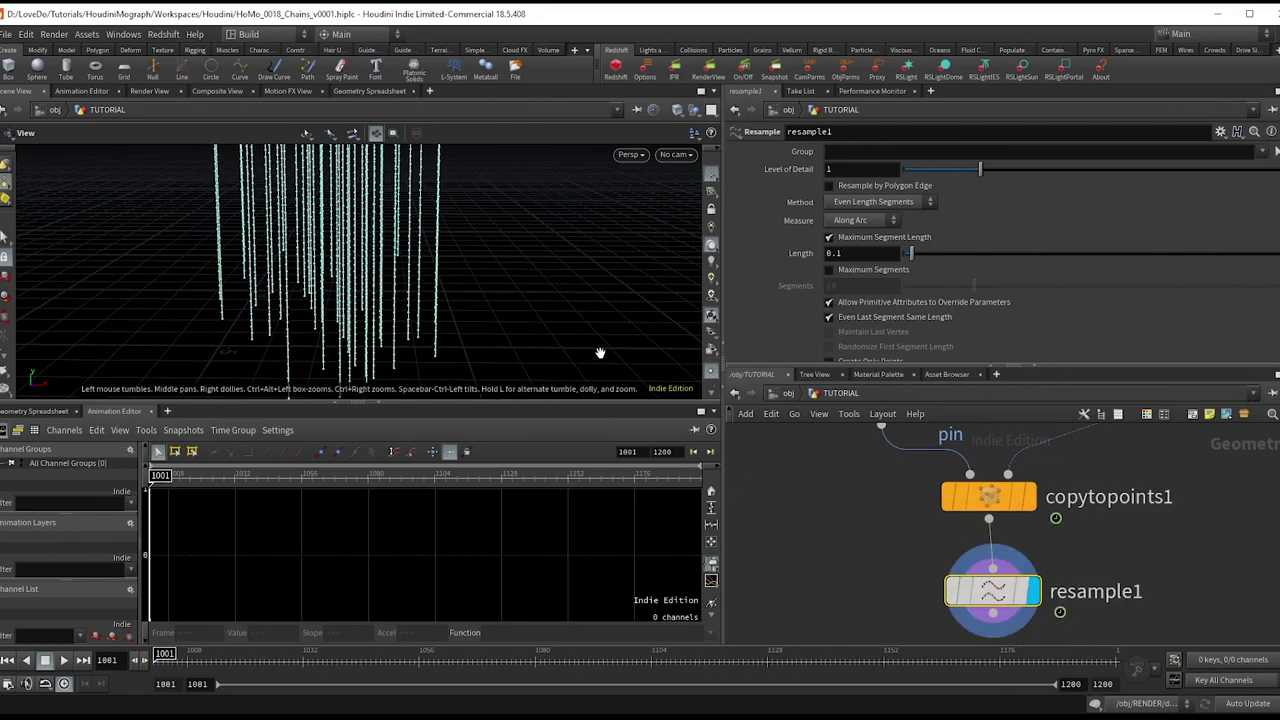
key("space+h")
scroll(1120, 550, "down", 3)
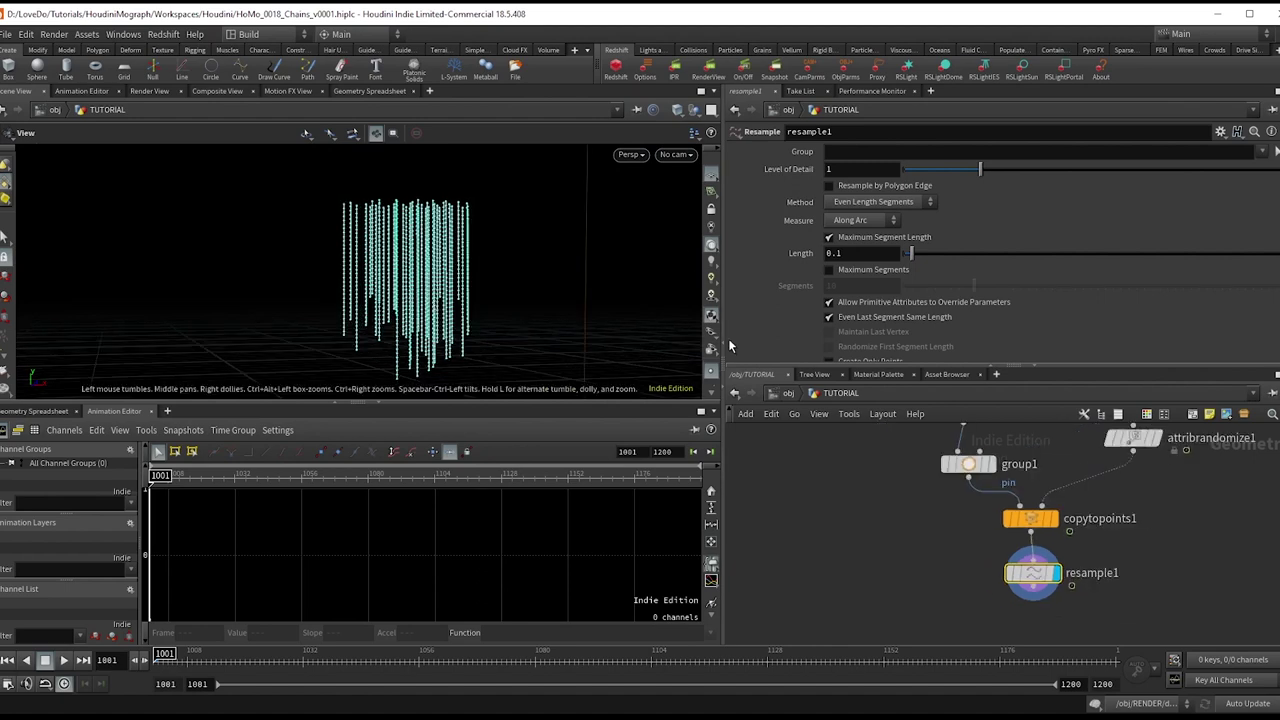
Add a Vellum Constraints node below resample1 and set its constraint type to Hair
scroll(1166, 569, "up", 3)
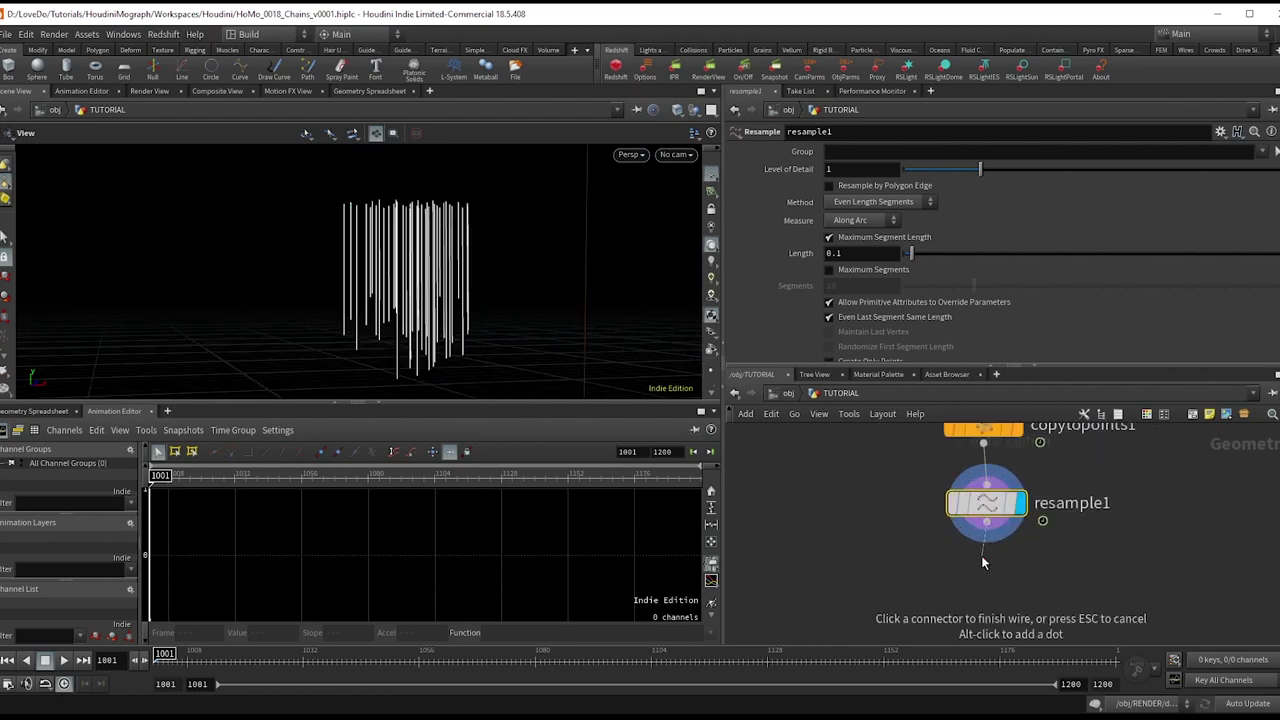
key("Tab")
type("vellum con")
key("Return")
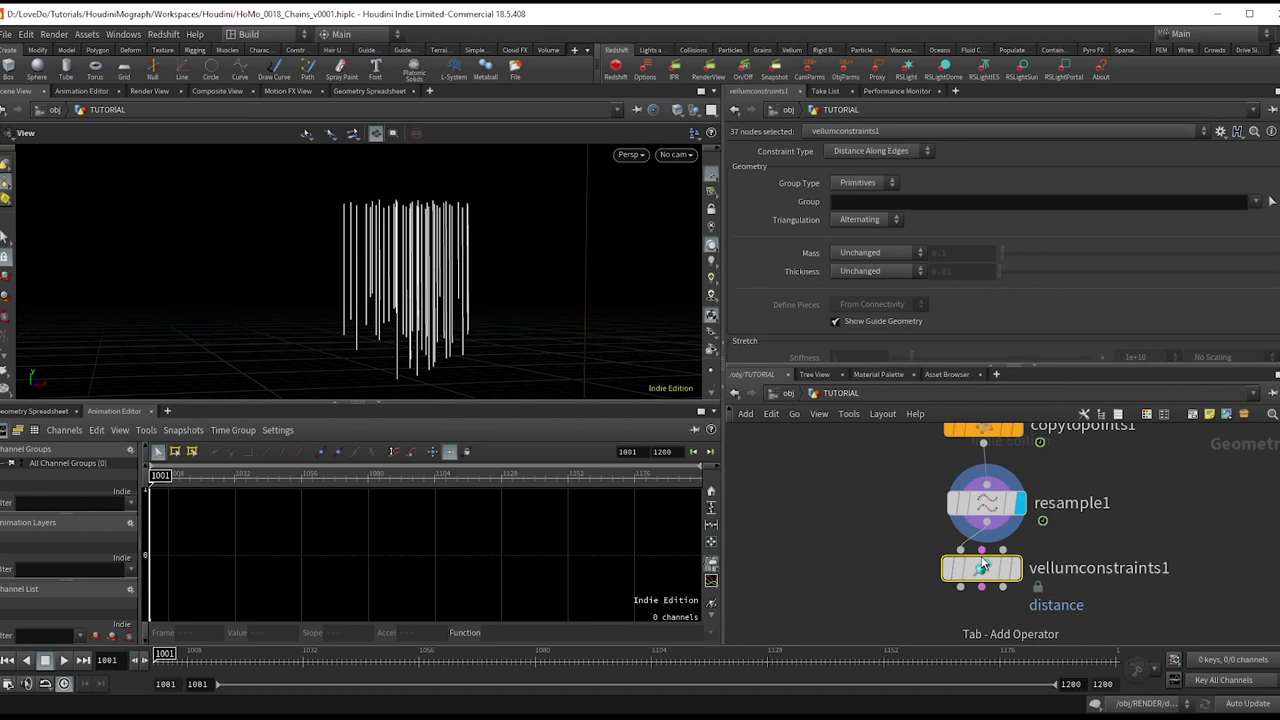
left_click(857, 152)
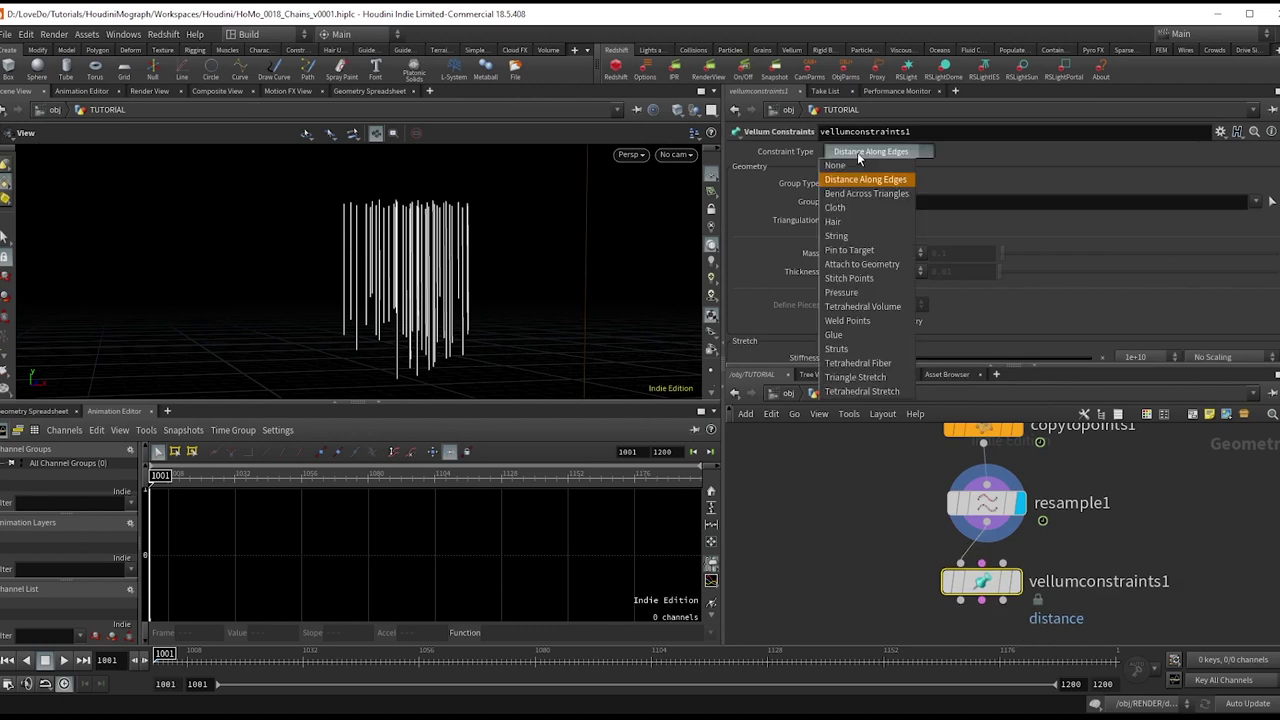
left_click(840, 218)
Set the mass to Set Uniform 0.2 and the stretch stiffness to 10
scroll(824, 233, "down", 2)
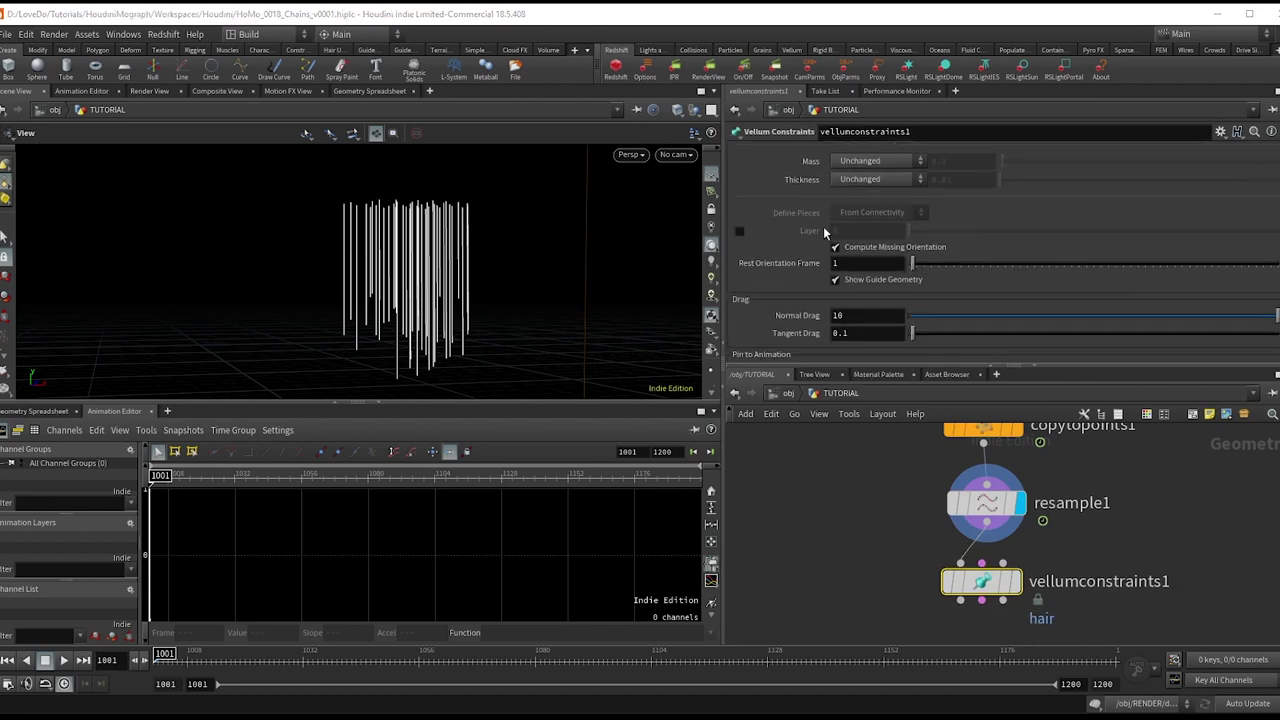
scroll(824, 233, "up", 2)
left_click(849, 236)
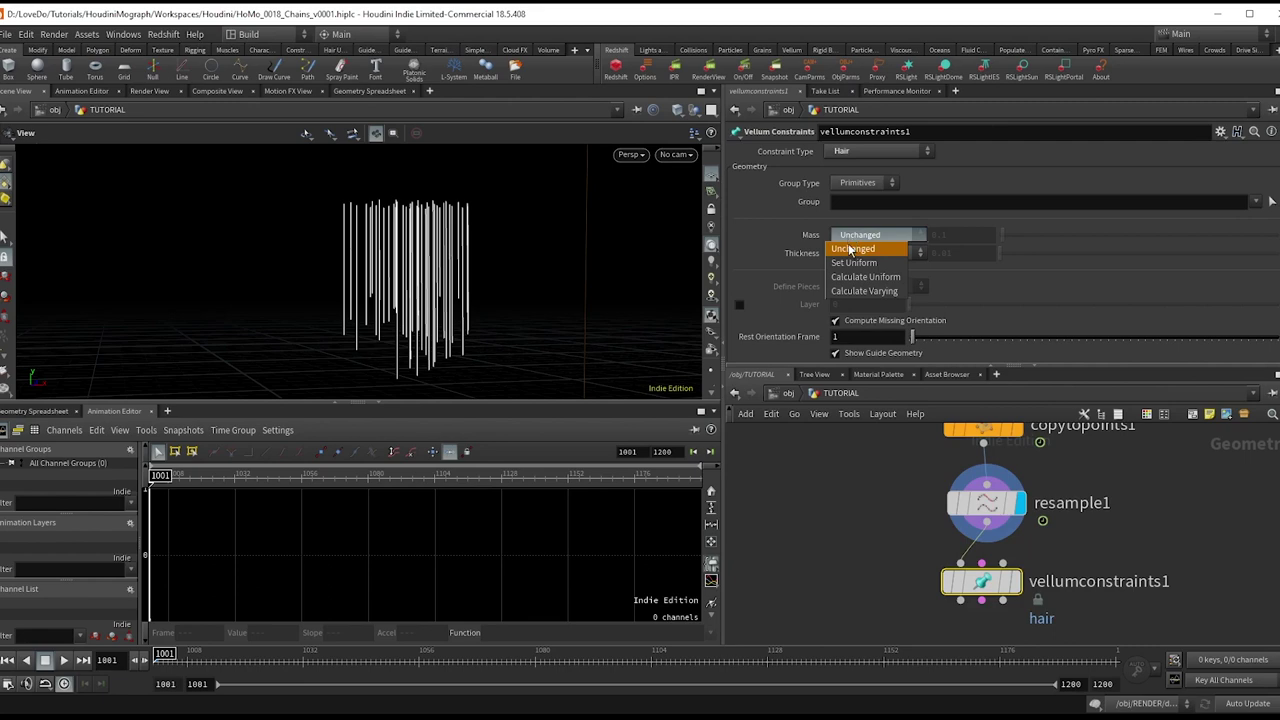
left_click(847, 262)
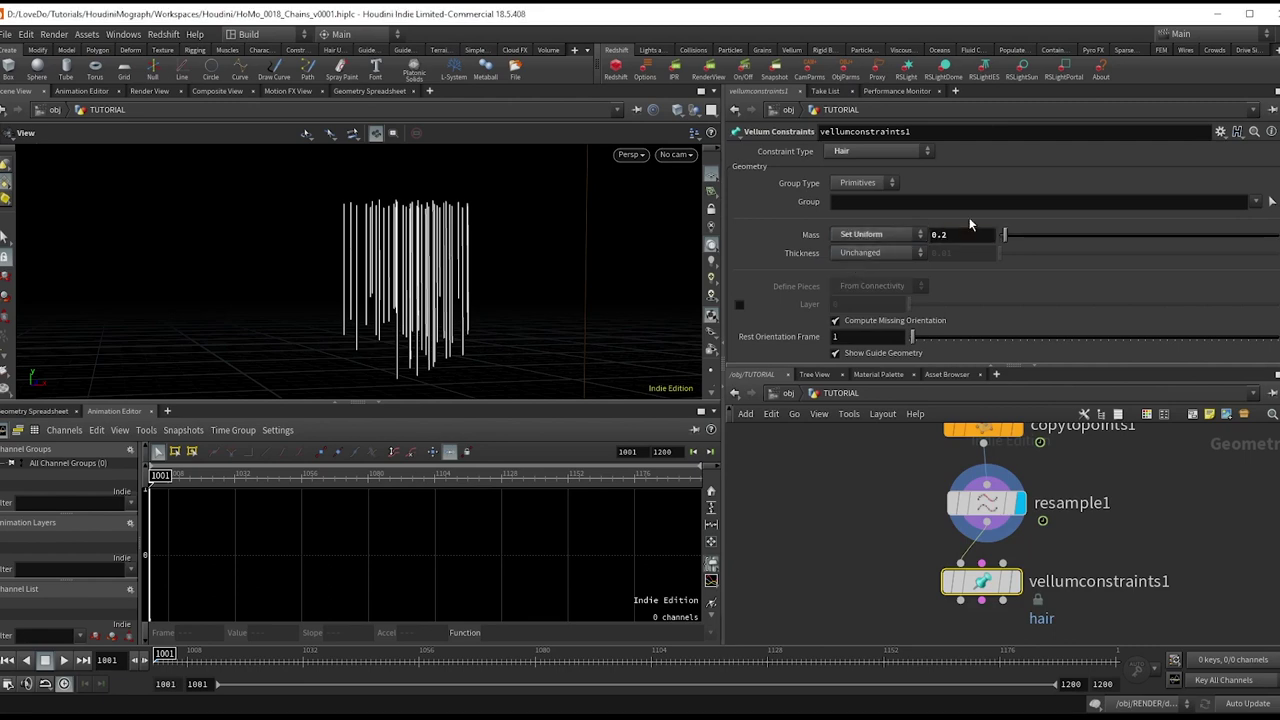
scroll(793, 246, "down", 10)
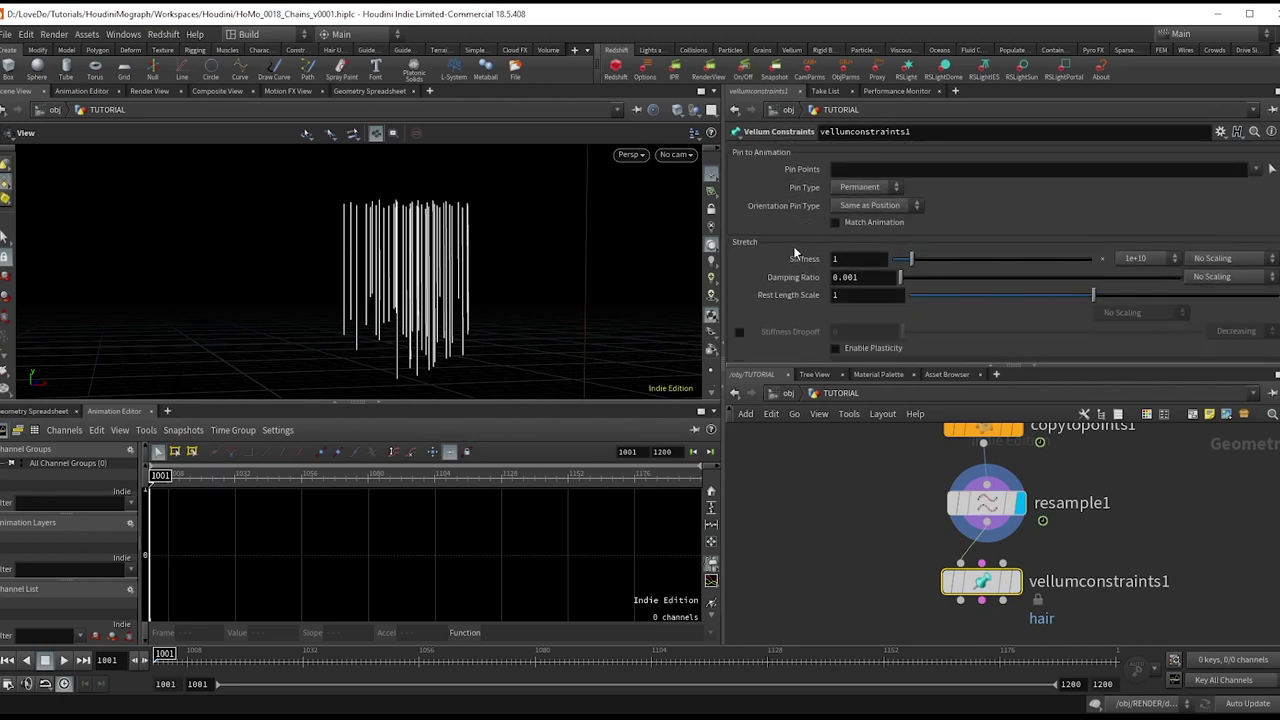
left_click(838, 260)
type("0")
key("Return")
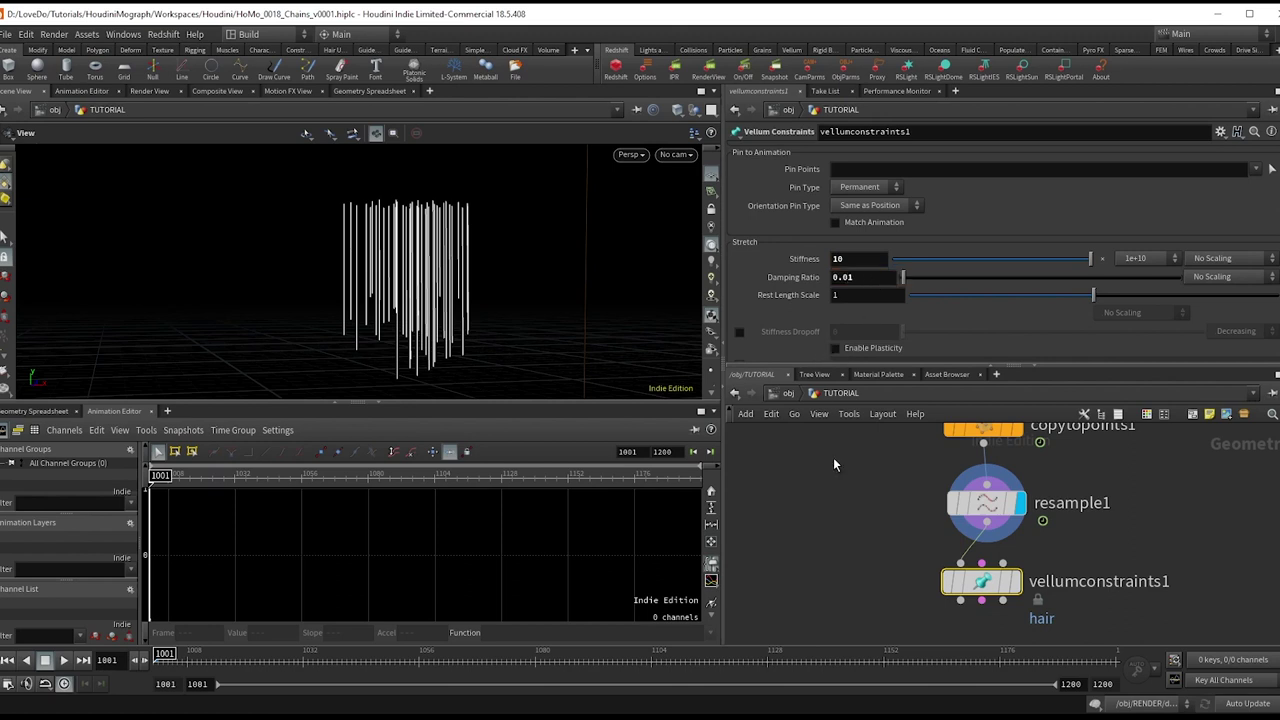
Set bend stiffness to 6 and the bend damping ratio to 0.05
scroll(774, 292, "down", 5)
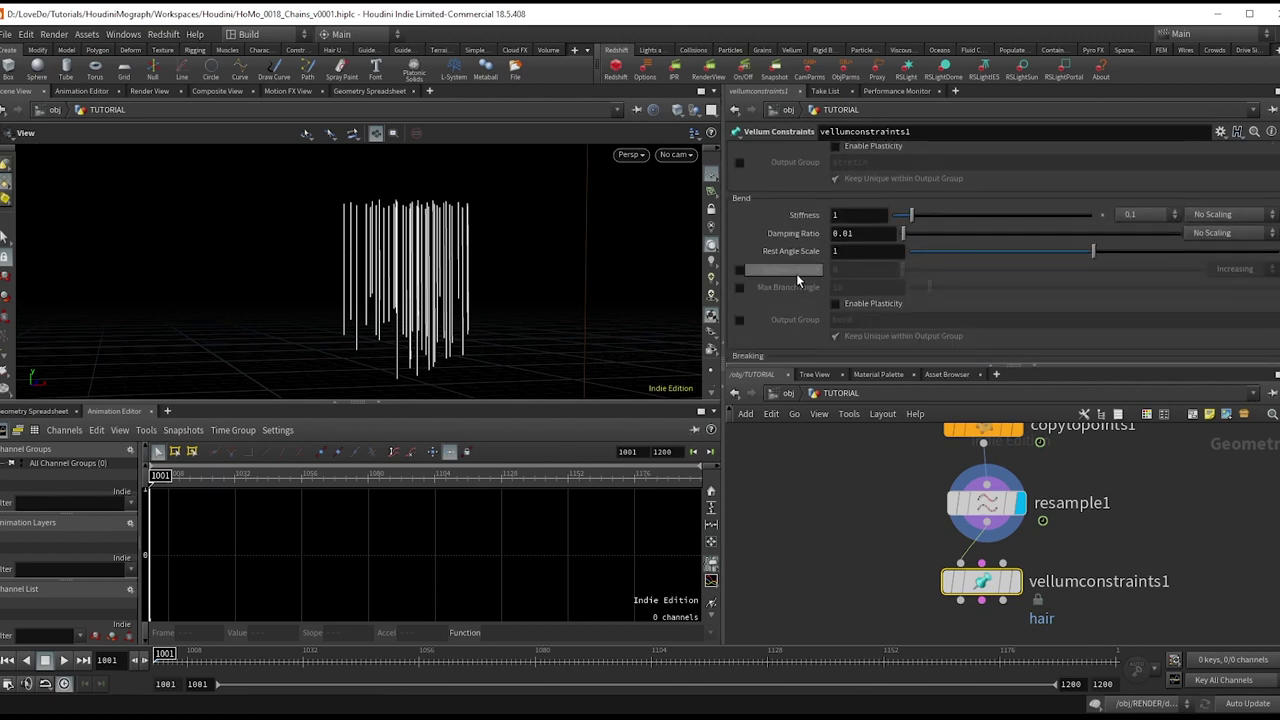
type("6")
key("Return")
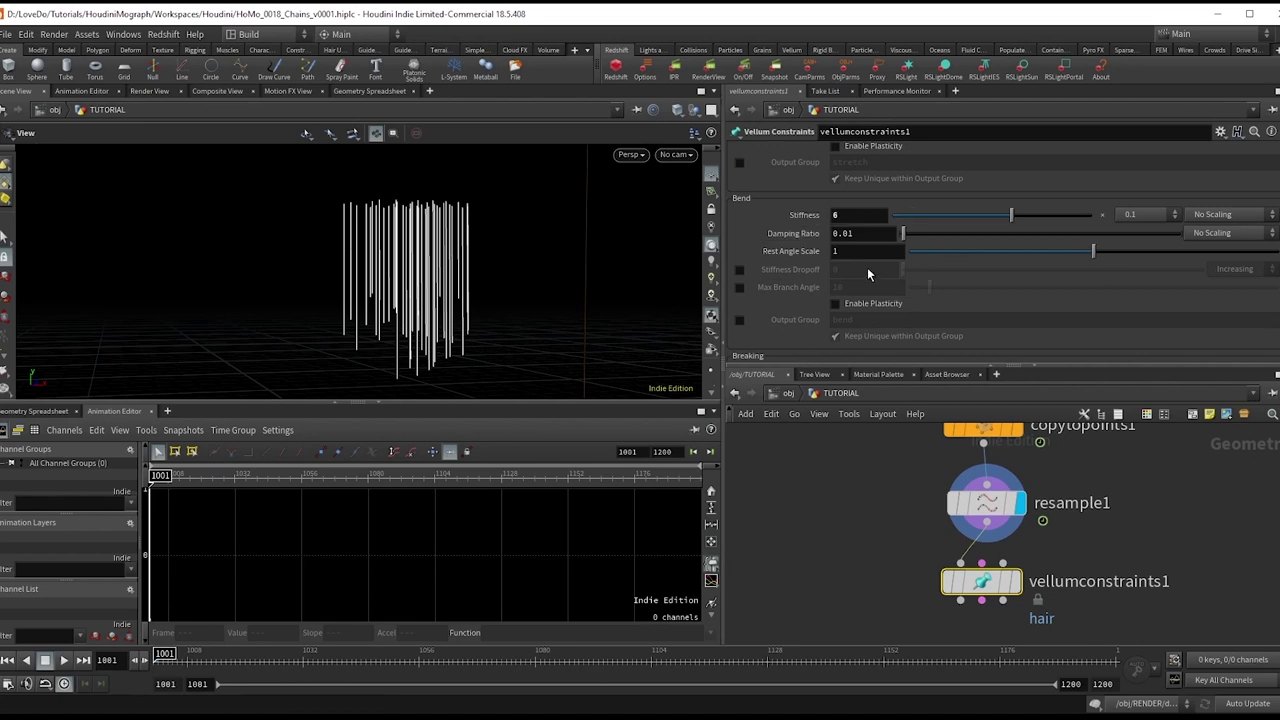
left_click(1118, 215)
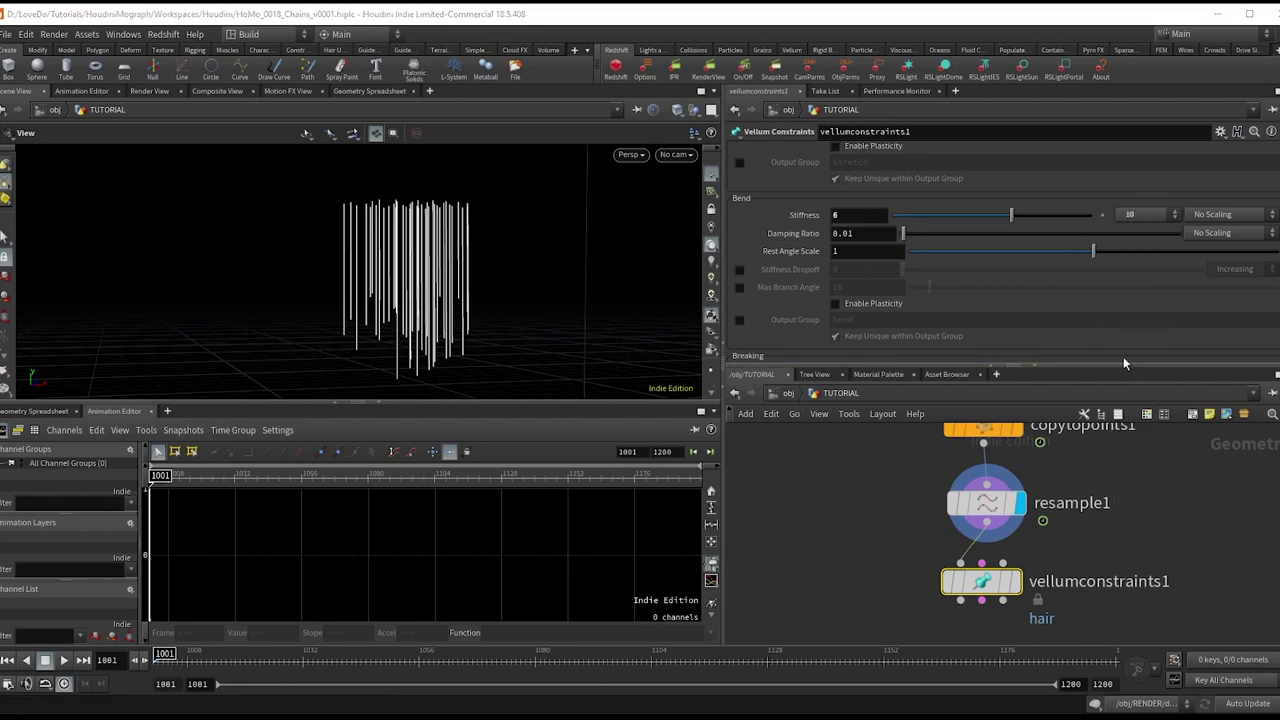
left_click(862, 233)
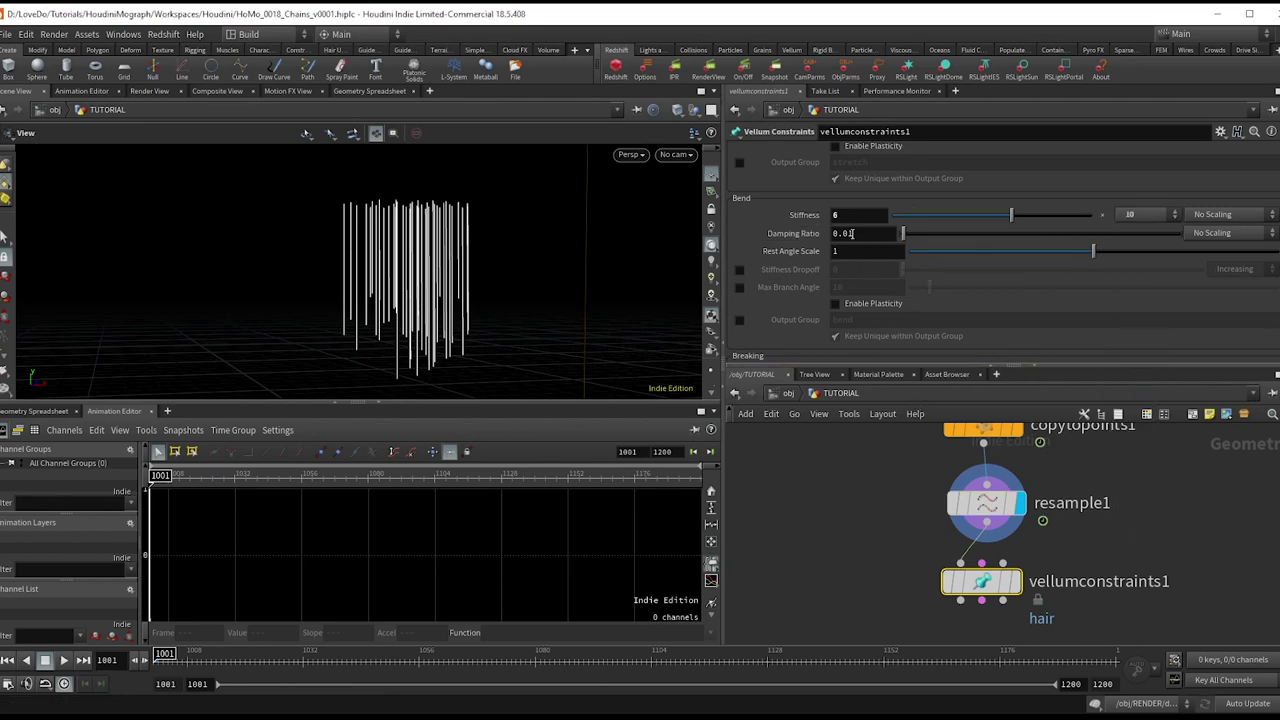
type("0.05")
key("Return")
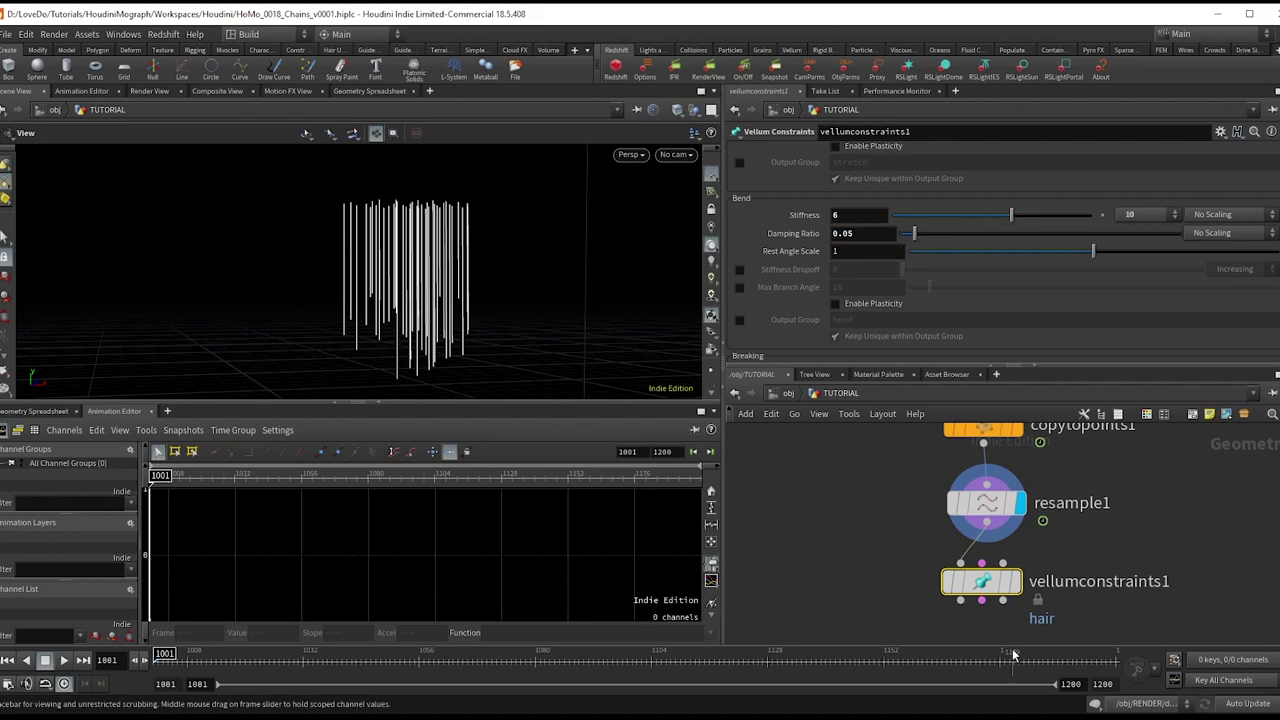
scroll(990, 560, "down", 3)
scroll(990, 600, "up", 3)
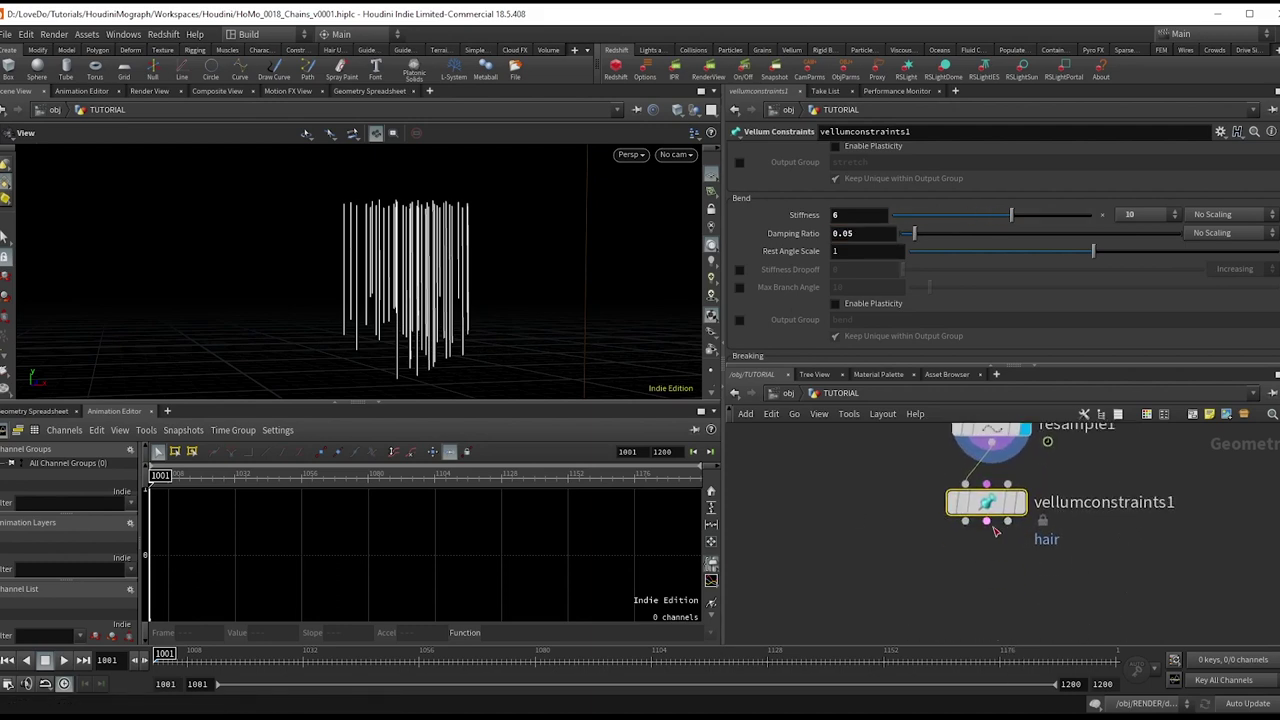
Add a second Vellum Constraints node wired below vellumconstraints1
left_click_drag(963, 521, 964, 540)
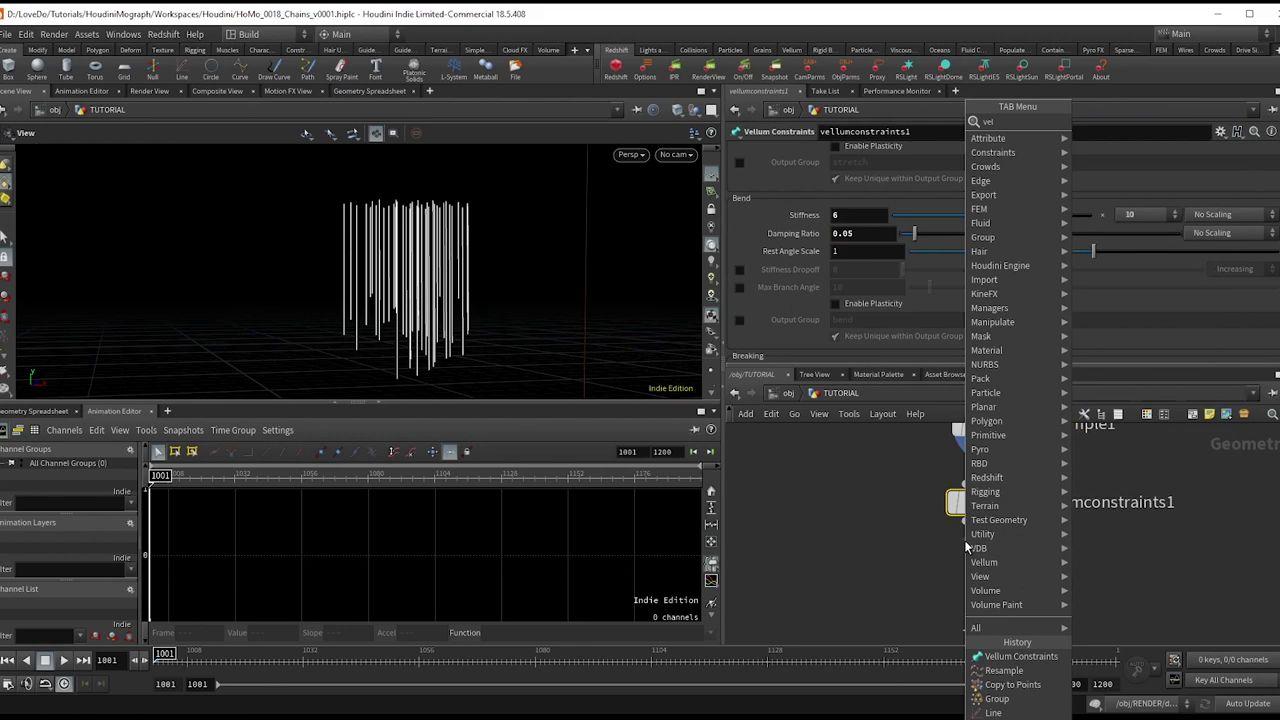
type("vellumcon")
key("Return")
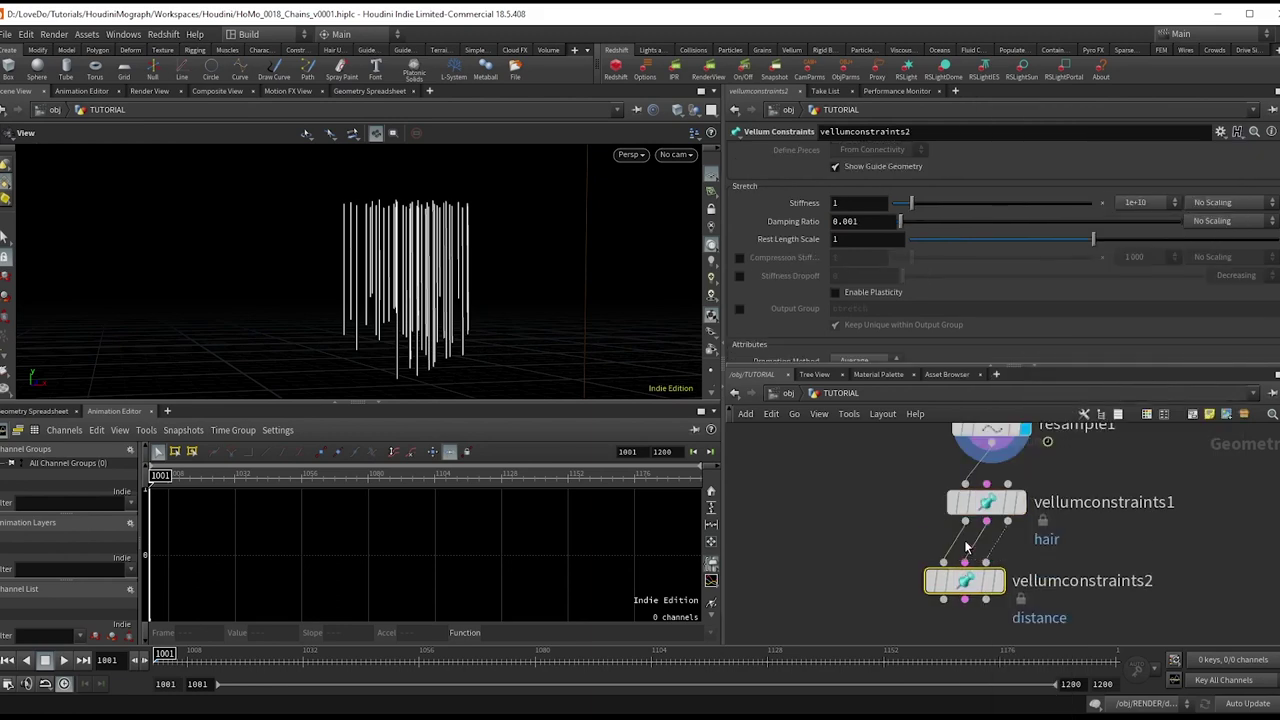
left_click_drag(965, 581, 986, 581)
scroll(826, 165, "up", 2)
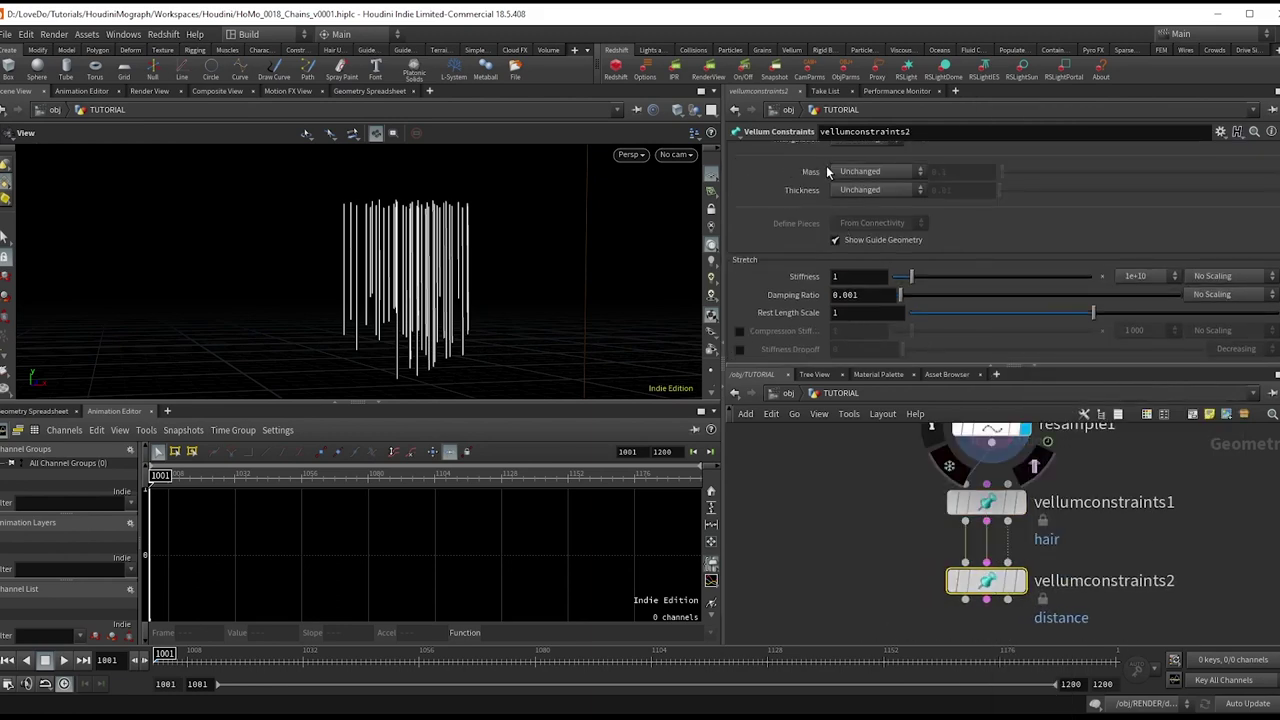
scroll(826, 165, "up", 2)
Make it a Pin to Target constraint acting on the pin point group
left_click(870, 152)
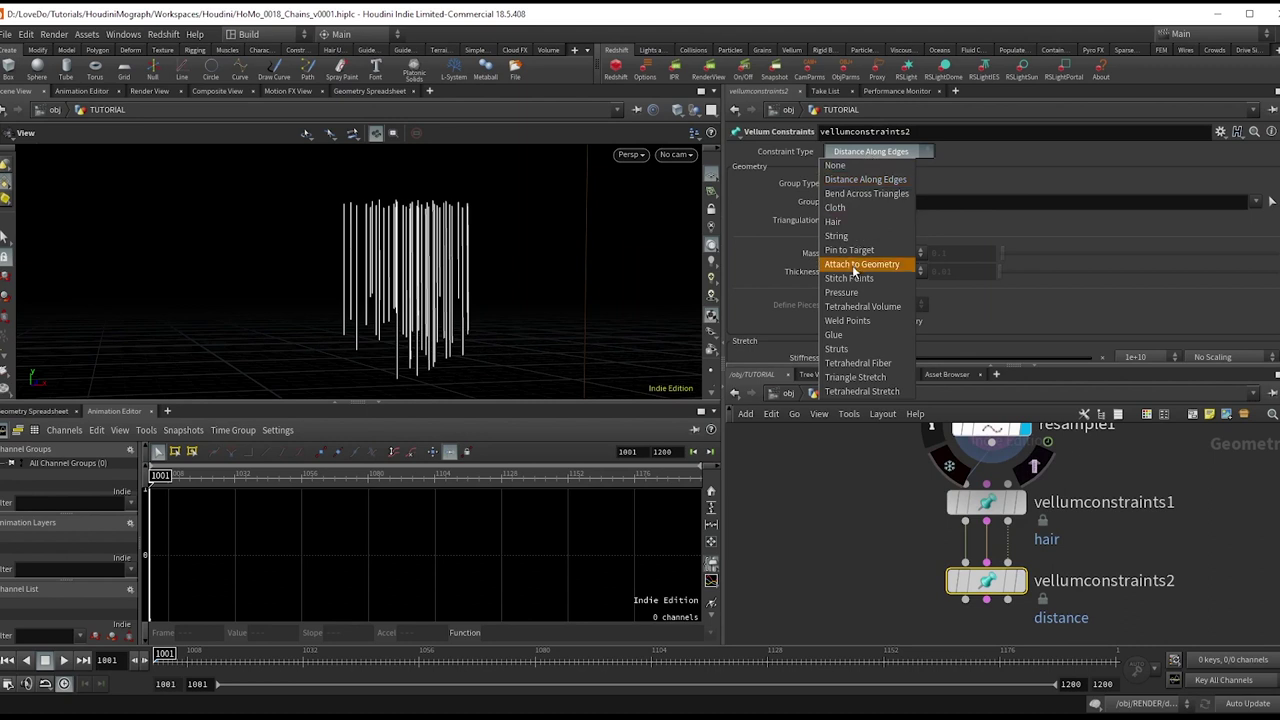
left_click(867, 253)
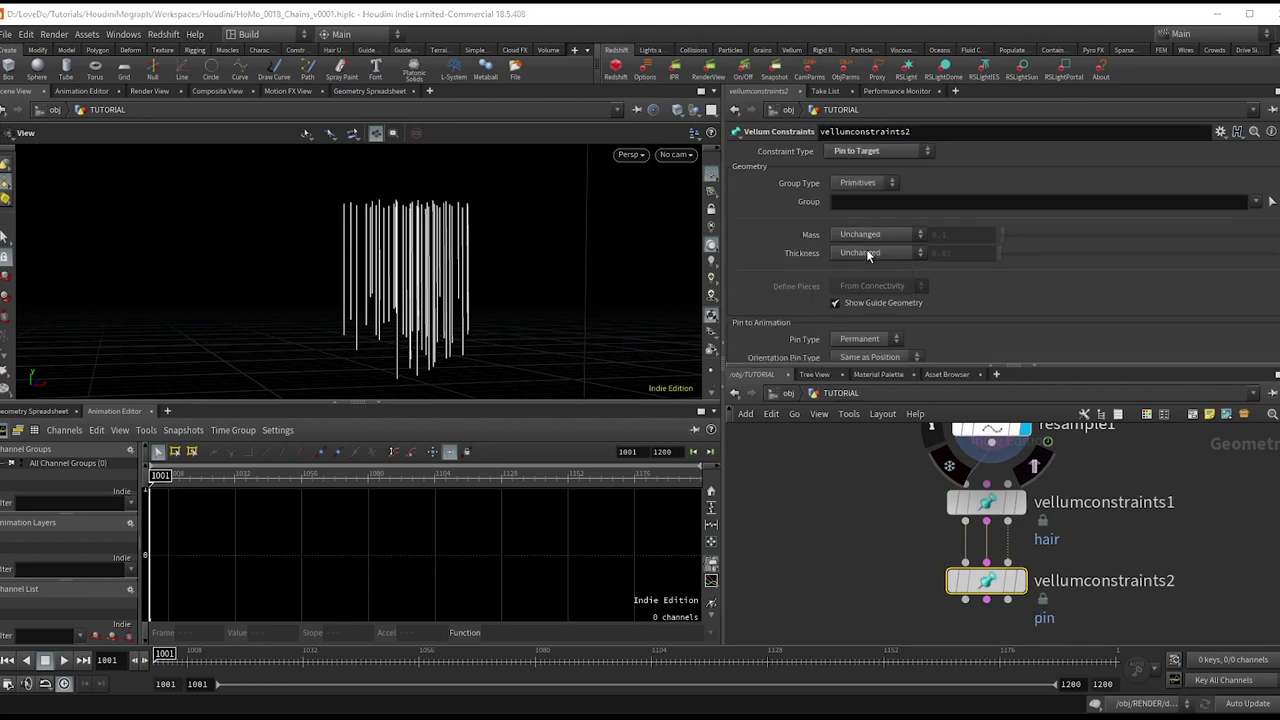
scroll(805, 253, "down", 2)
scroll(862, 259, "up", 2)
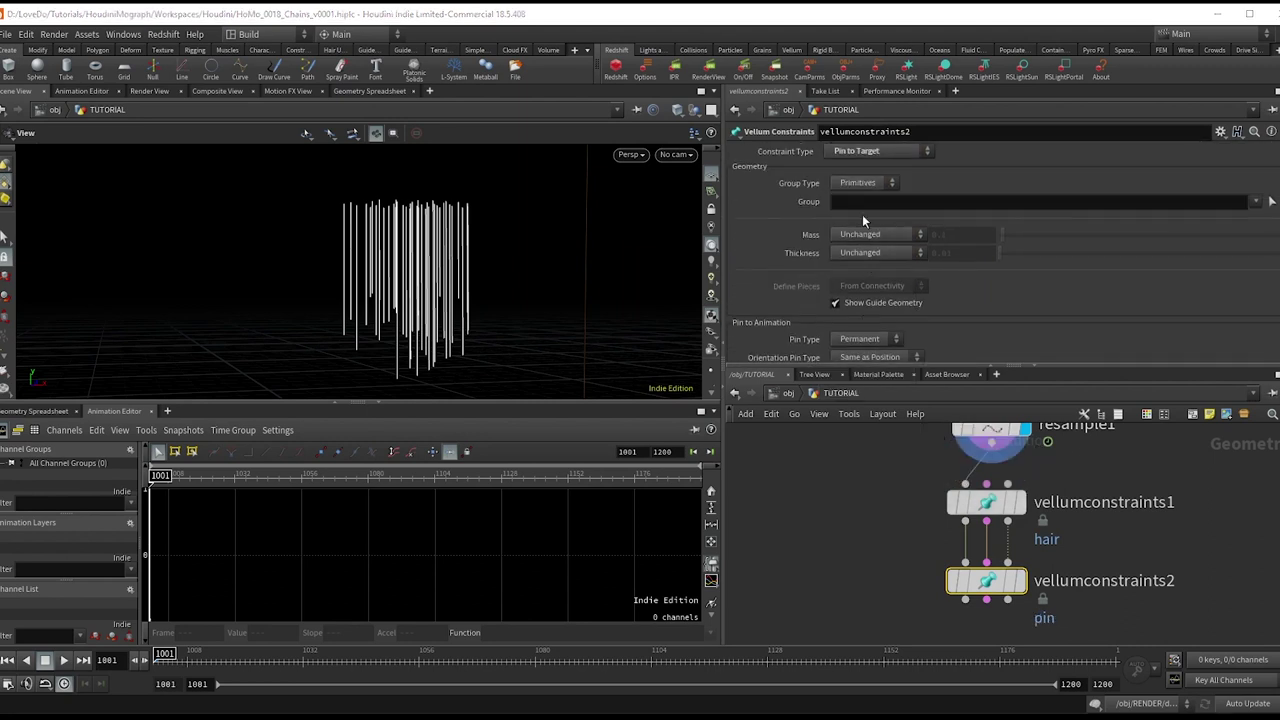
left_click(862, 182)
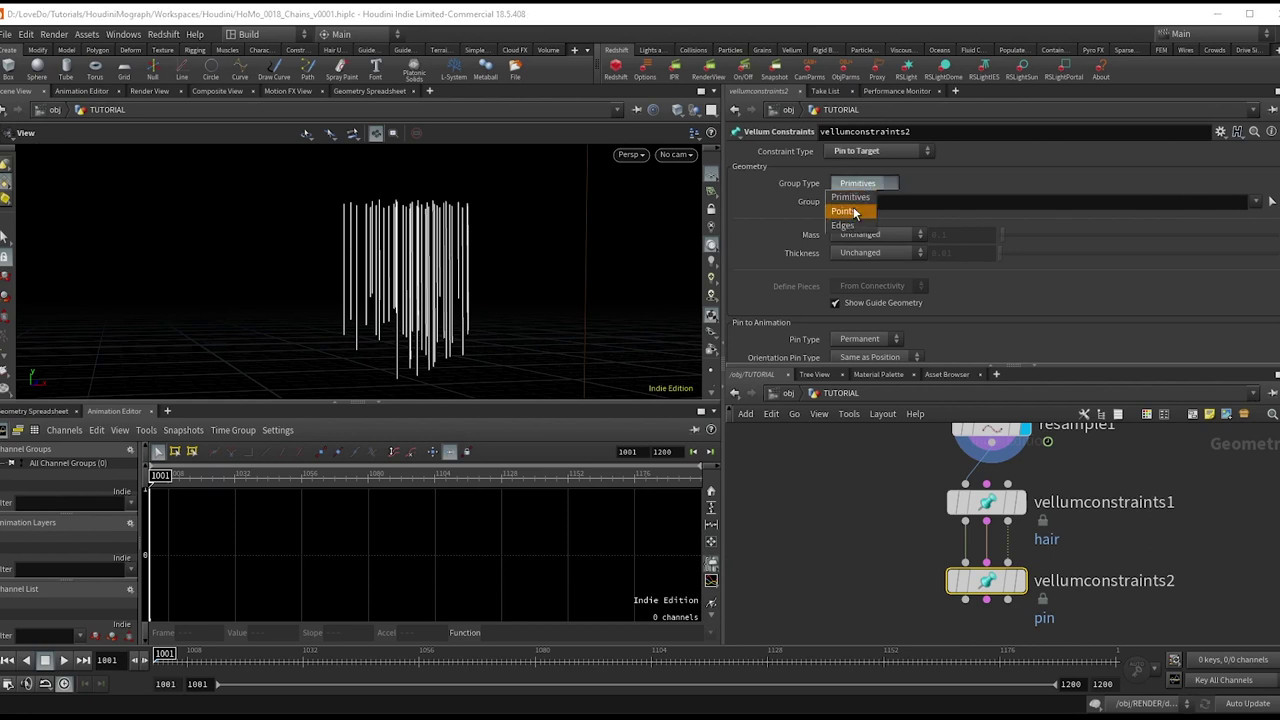
left_click(855, 207)
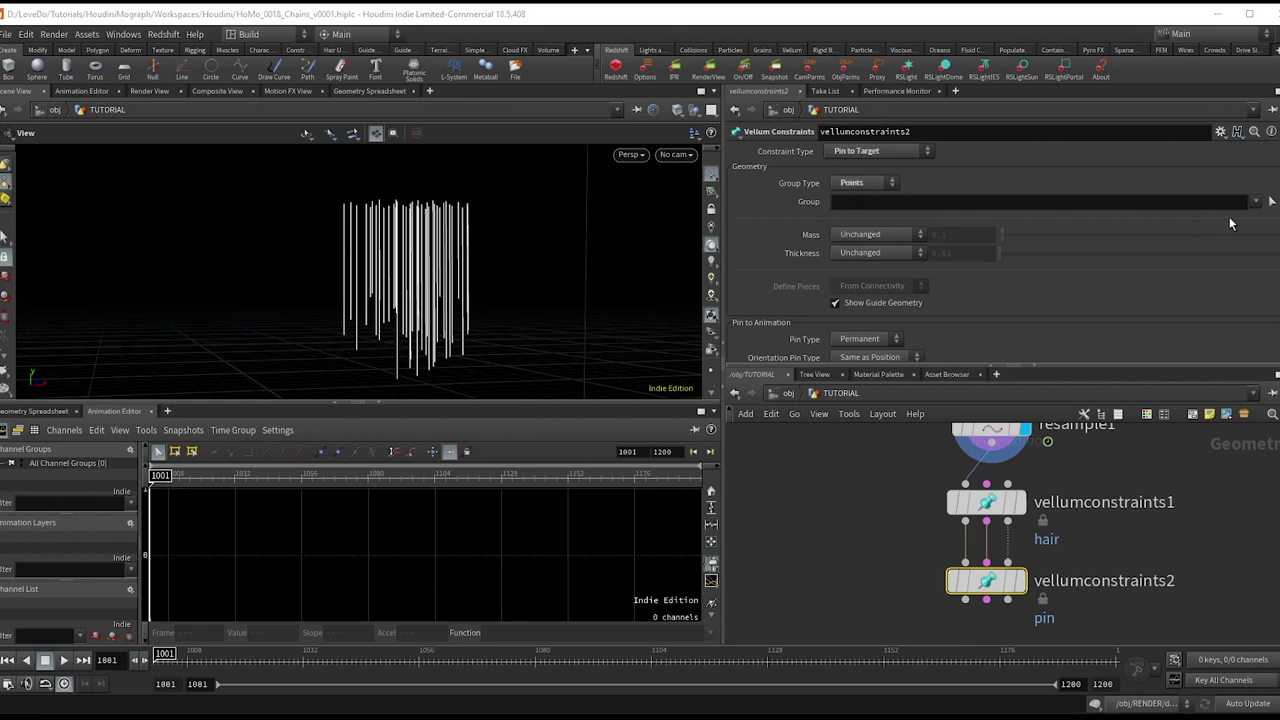
left_click(1172, 208)
key("Return")
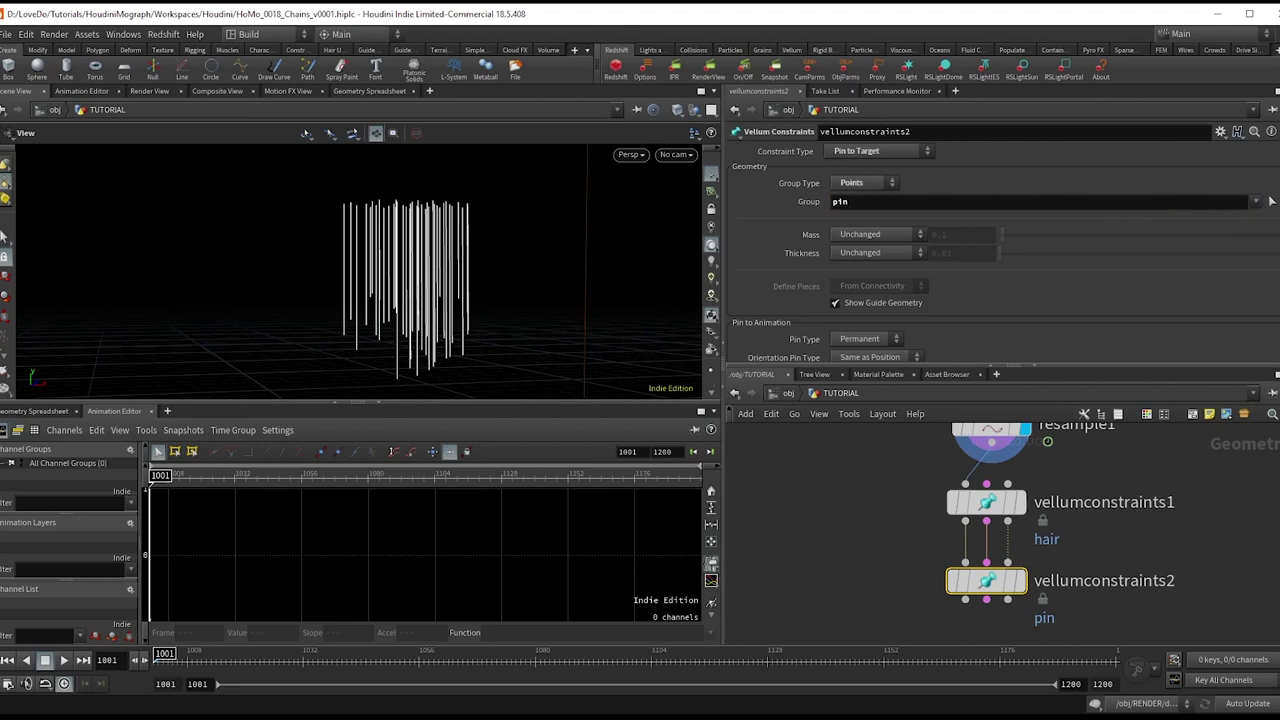
Check the Pin Type options, leaving it Permanent, with Match Animation on
scroll(1056, 603, "down", 5)
mouse_move(988, 470)
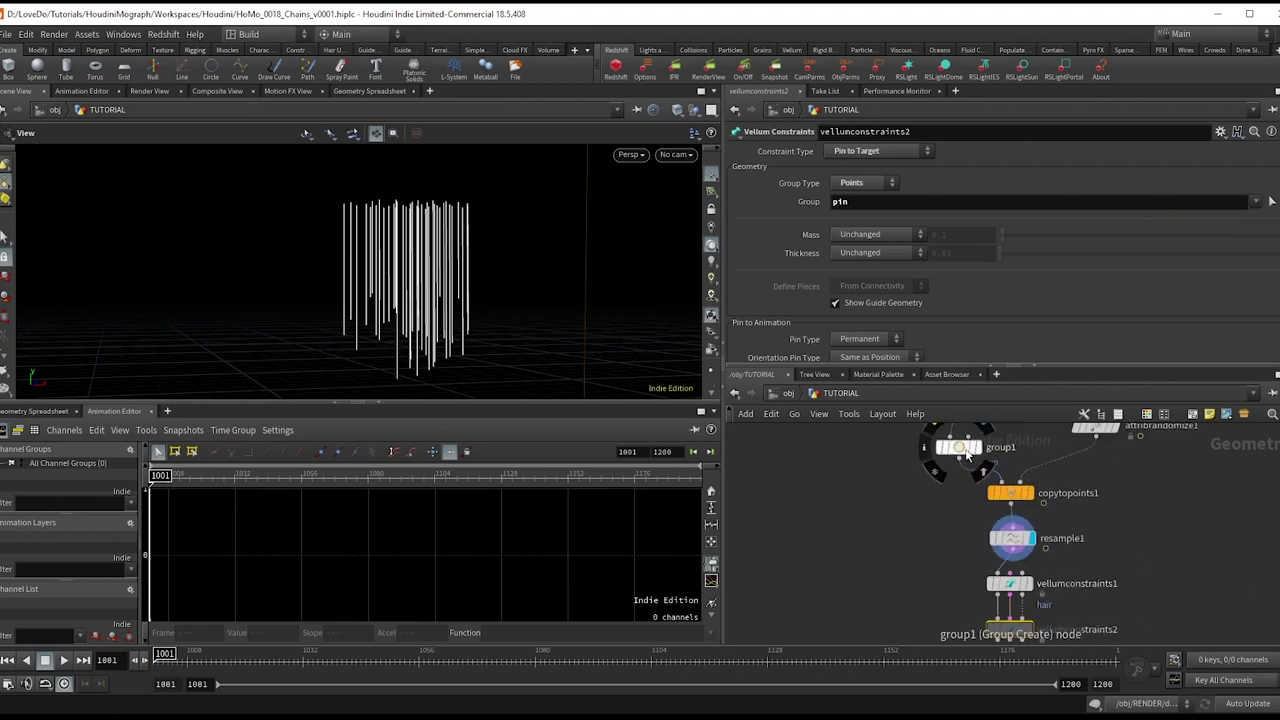
scroll(855, 330, "down", 3)
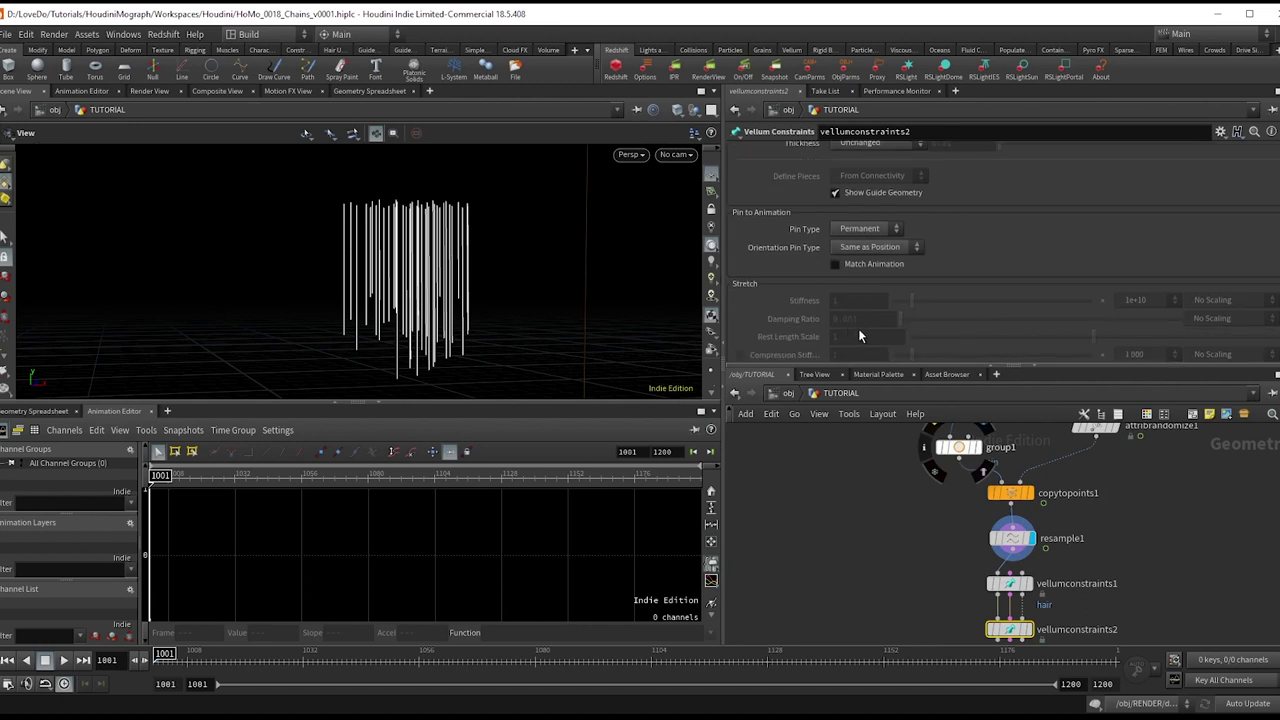
left_click(859, 229)
scroll(1053, 541, "up", 4)
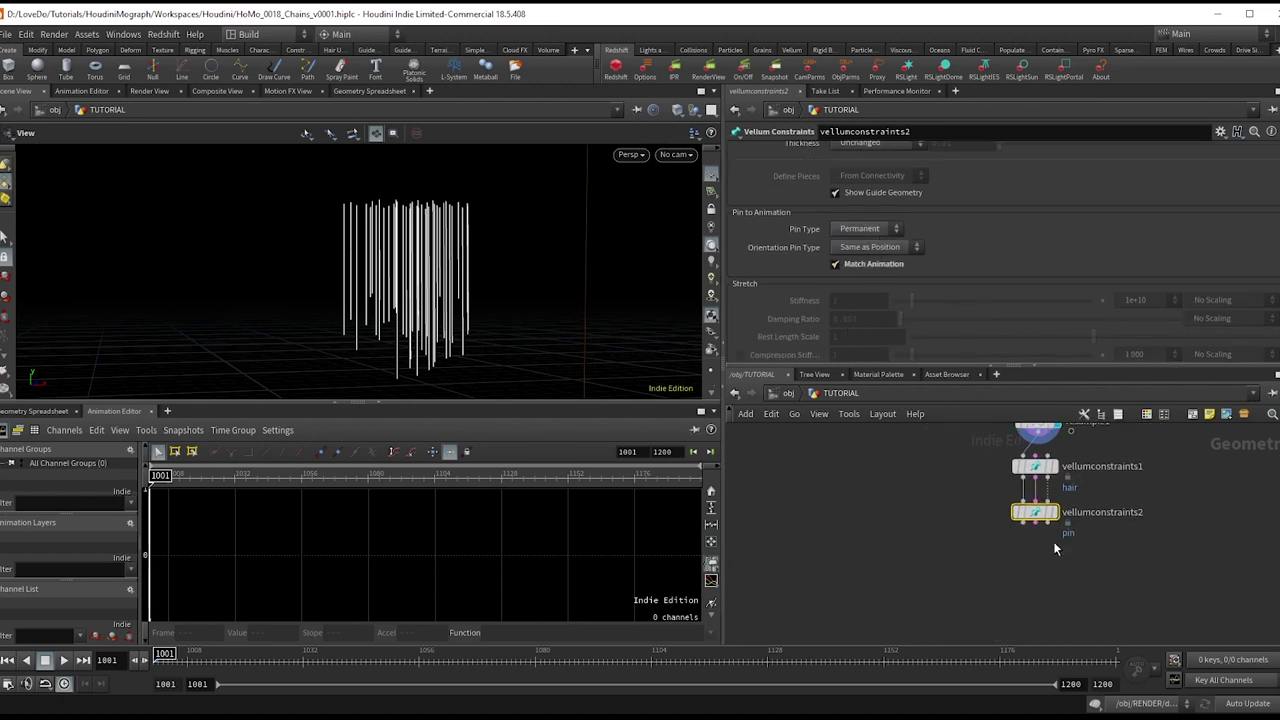
Add a Null after vellumconstraints2 and name it GEO
key("Tab")
type("null")
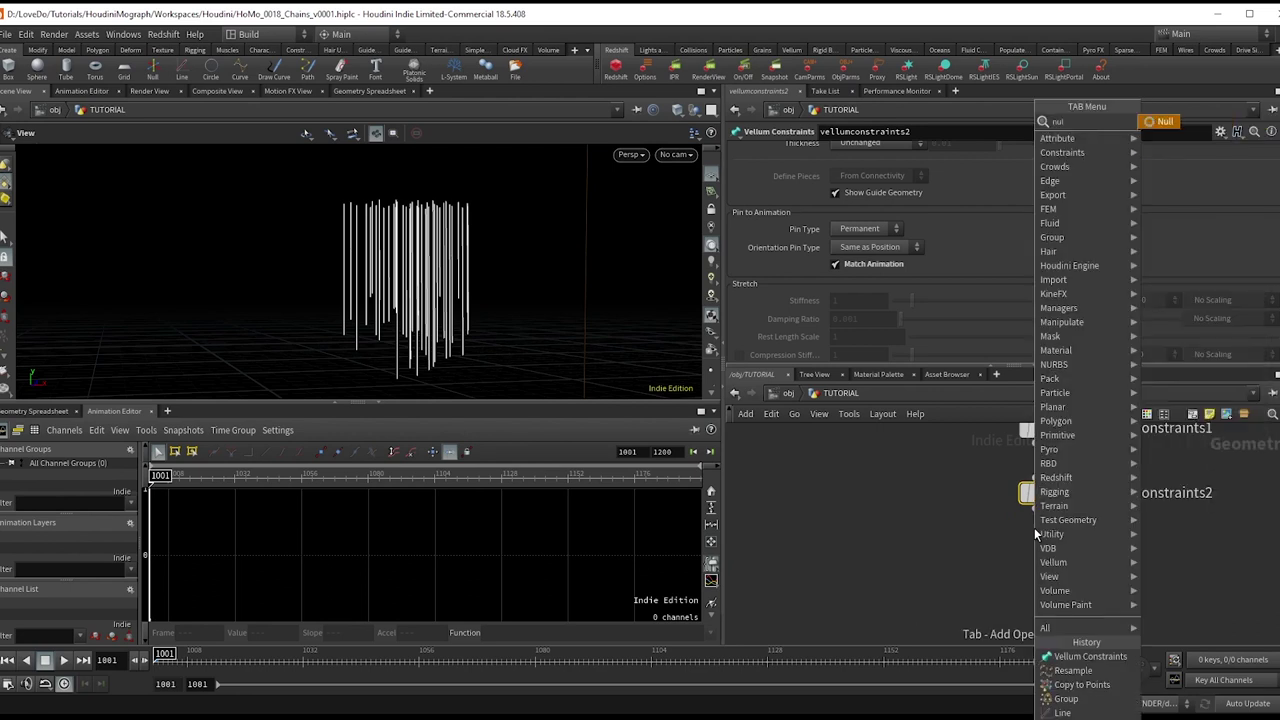
key("Return")
double_click(1077, 568)
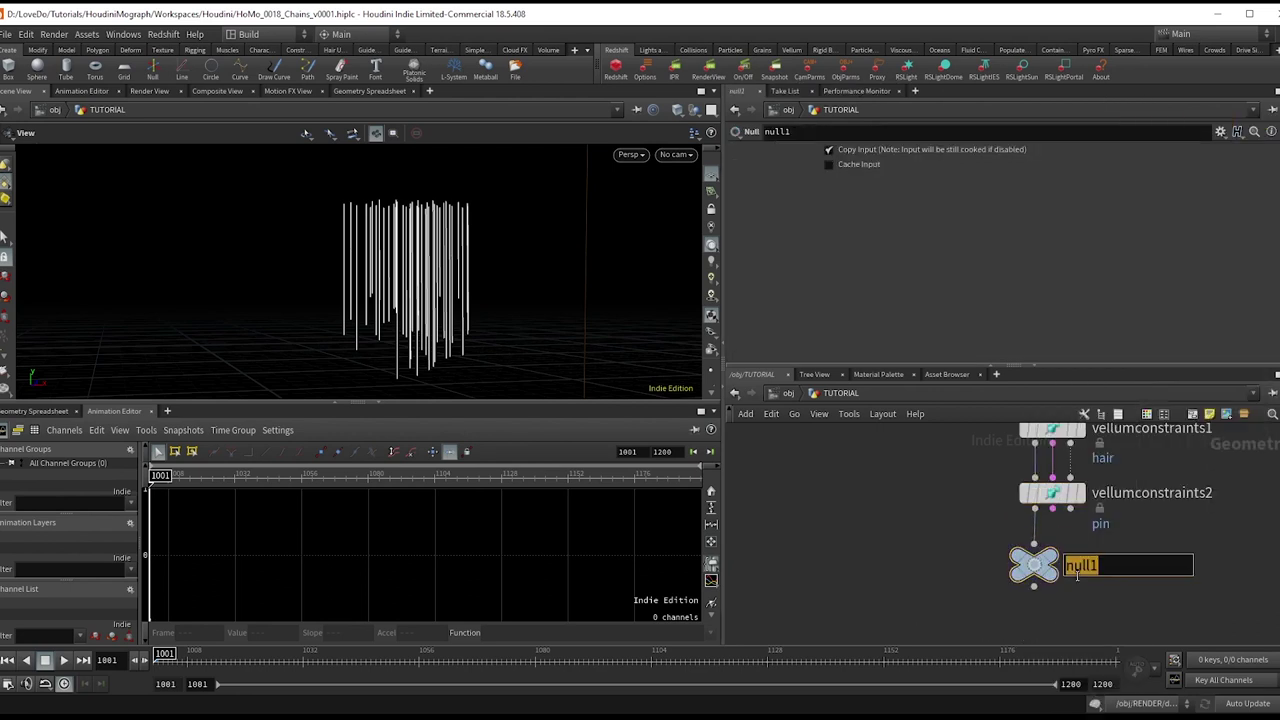
type("GEO")
key("Return")
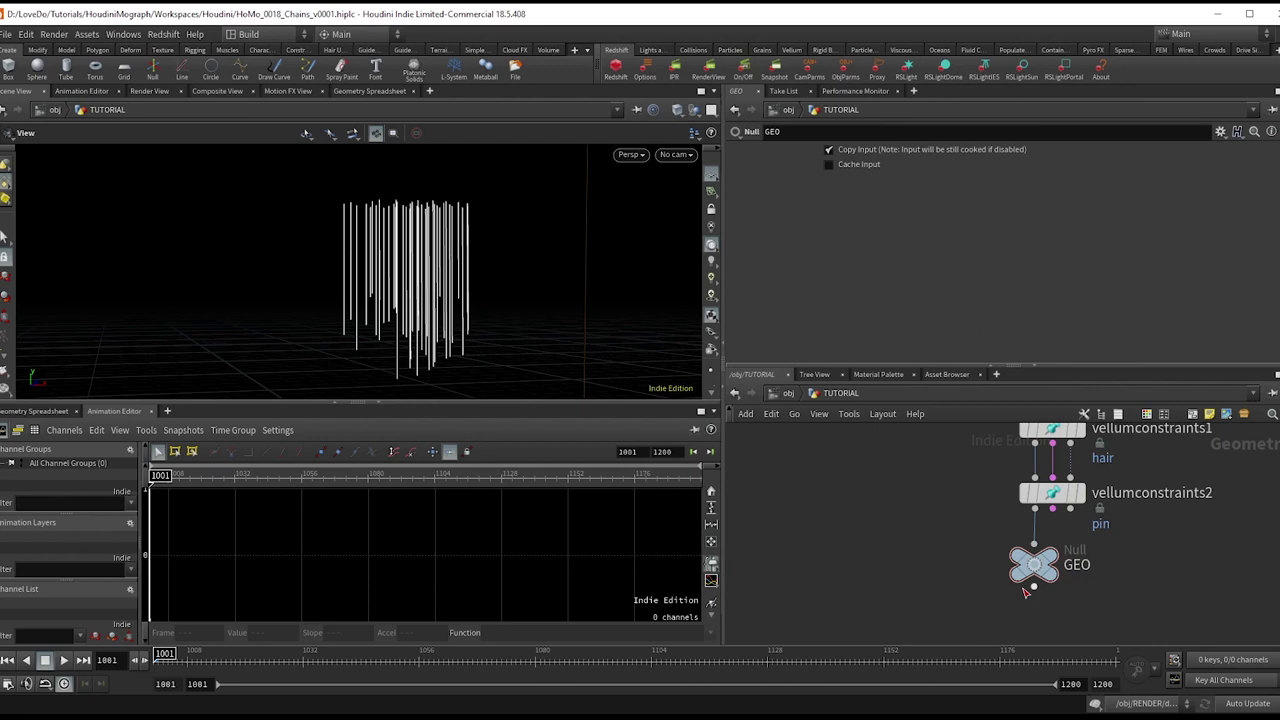
Duplicate the null onto the constraint output and name it CON
left_click_drag(1080, 573, 1109, 572, "alt")
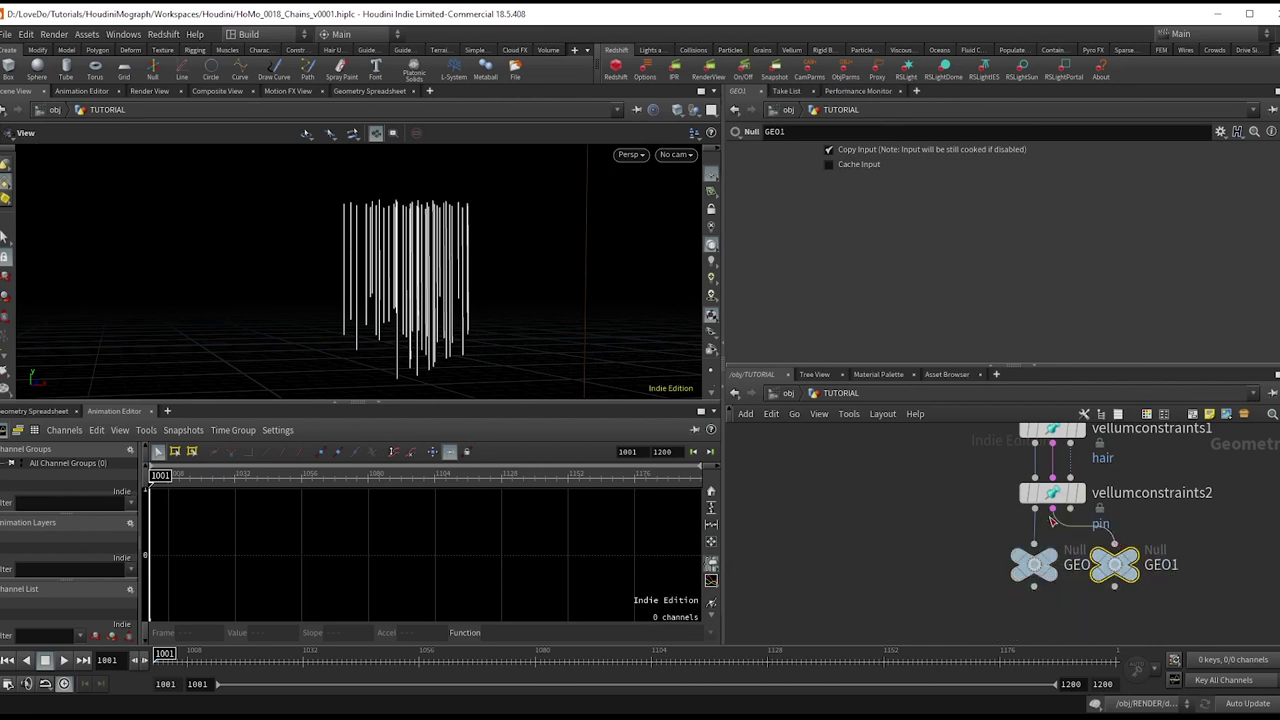
double_click(1161, 566)
type("CON")
key("Return")
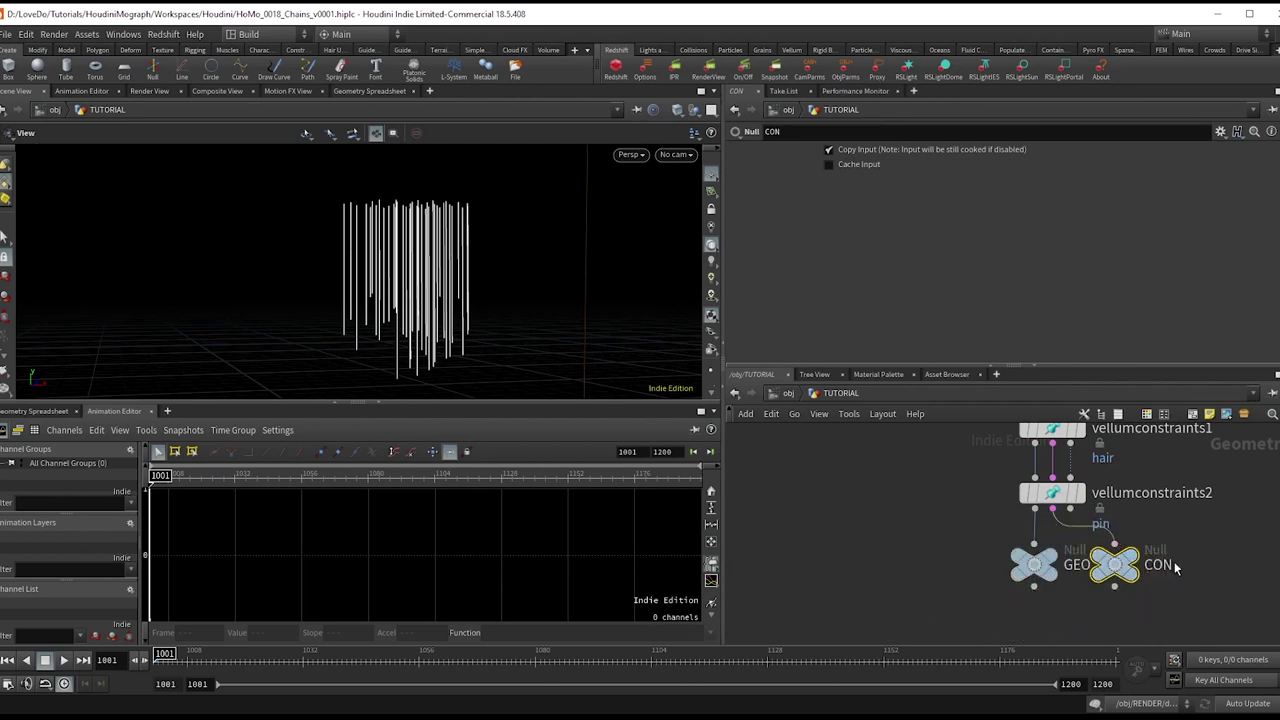
scroll(1101, 512, "down", 3)
scroll(1072, 562, "up", 3)
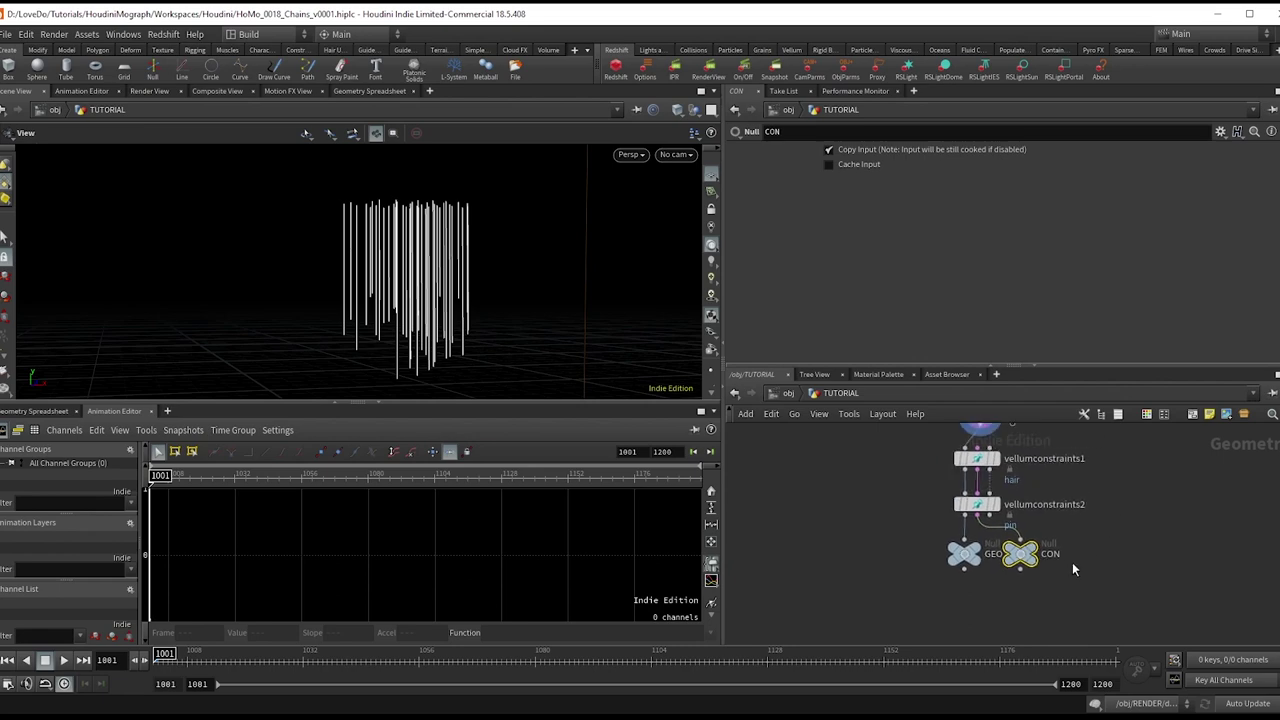
Create a DOP Network, go inside, and add a Vellum Object node
key("Tab")
type("dop")
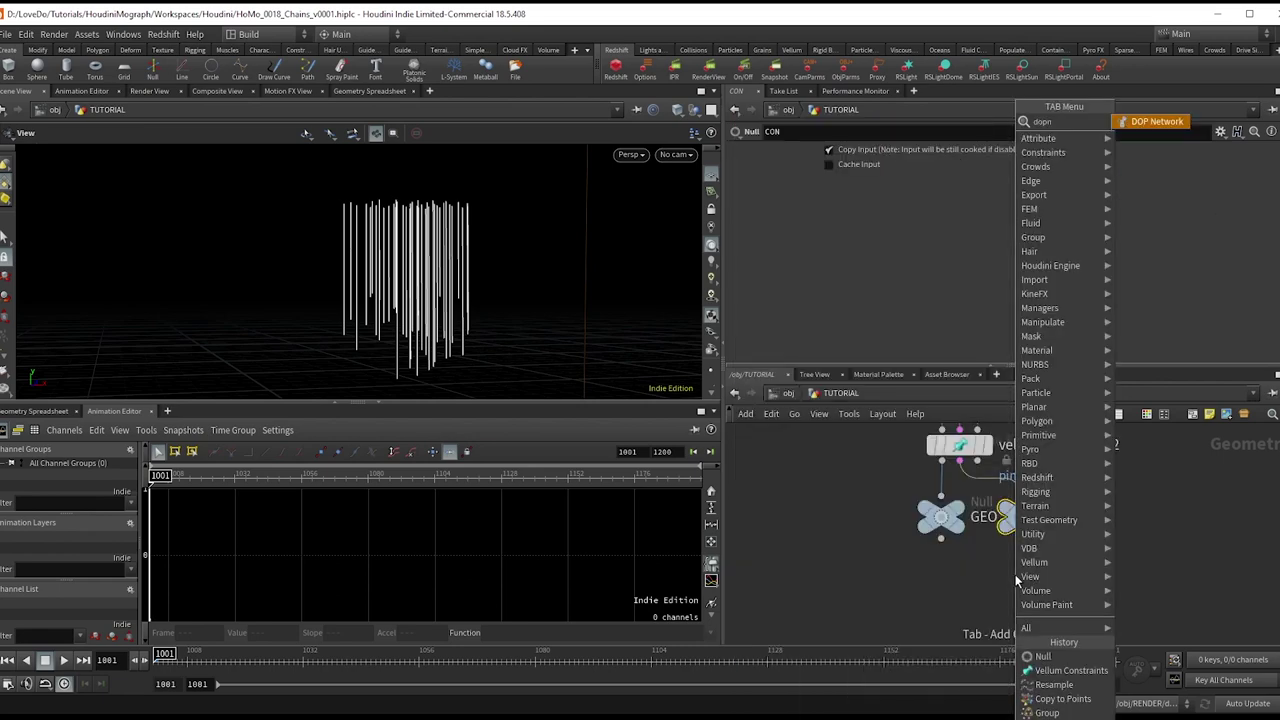
key("Return")
double_click(1018, 577)
key("Tab")
type("vellumo")
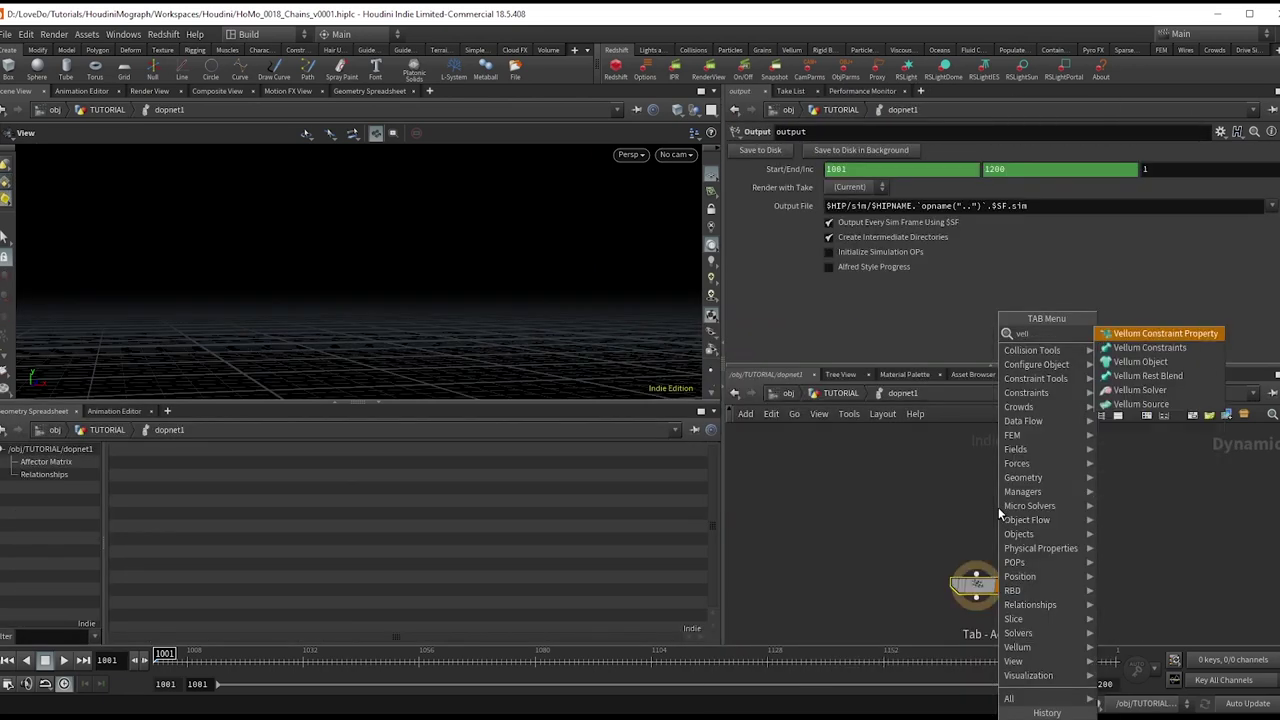
key("Return")
left_click(998, 507)
Add a Vellum Source node beside vellumobject1
key("Tab")
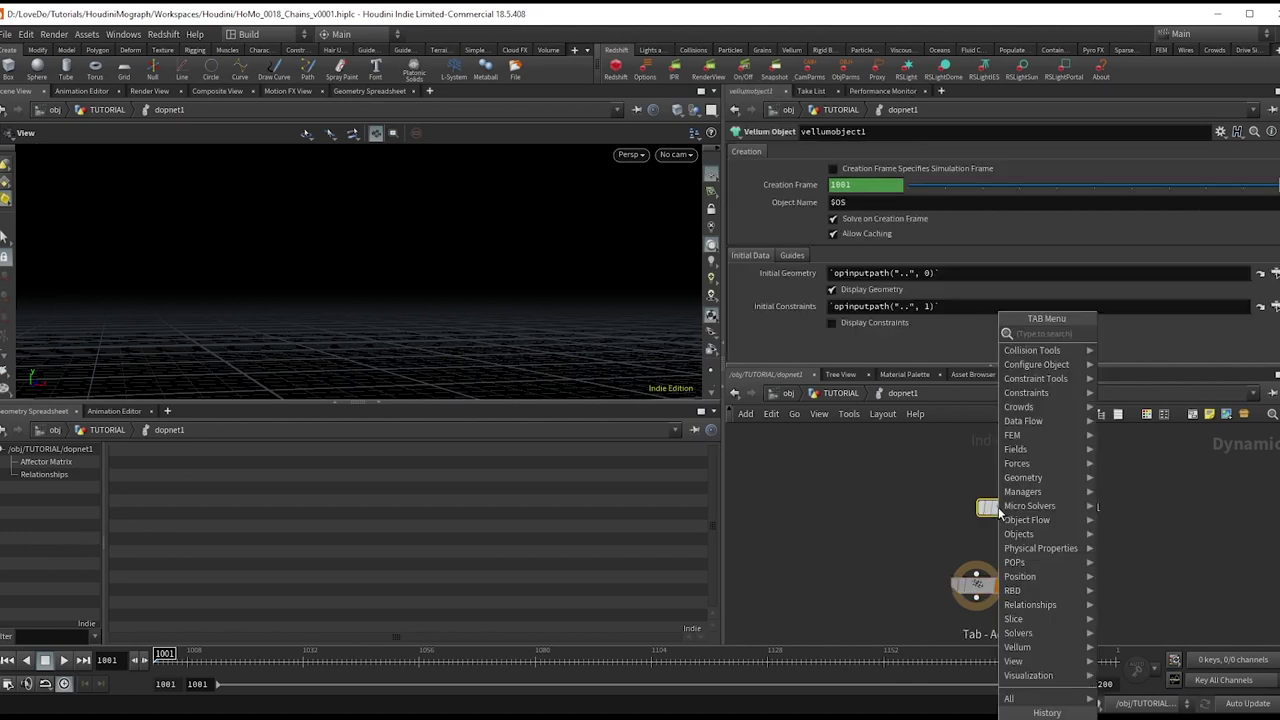
type("vb")
key("BackSpace")
key("BackSpace")
type("vellso")
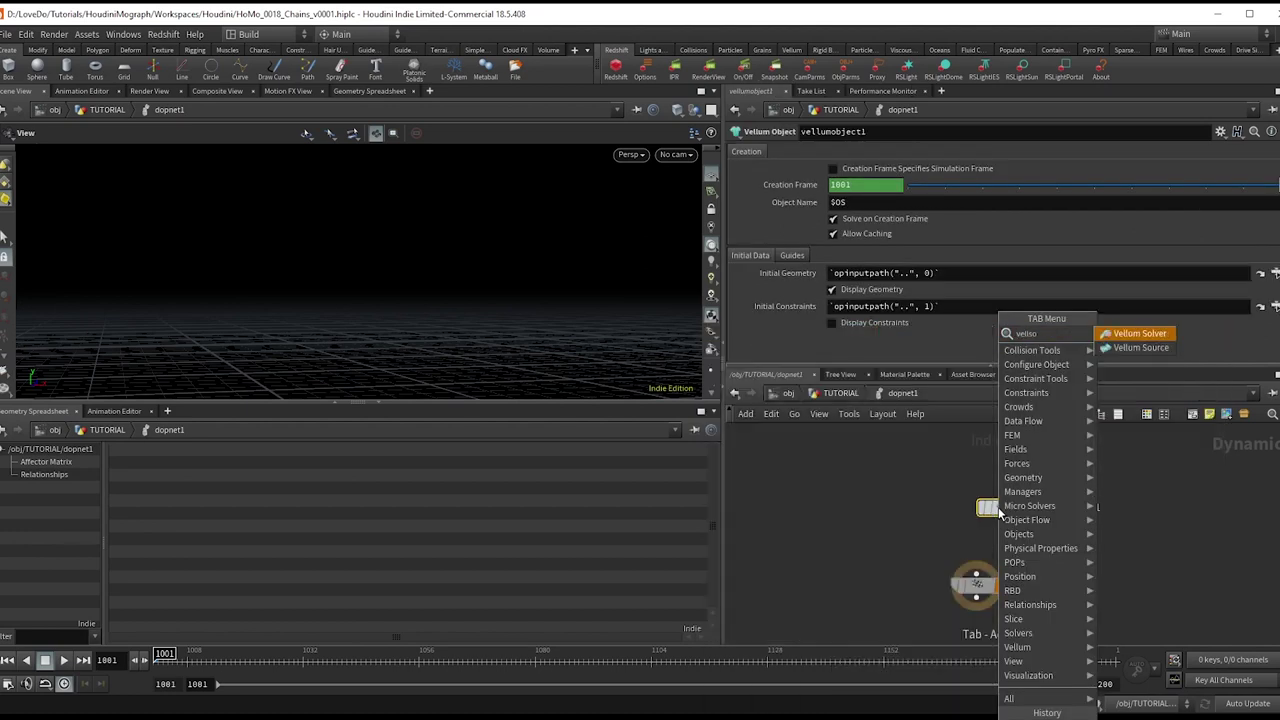
key("Down")
key("Return")
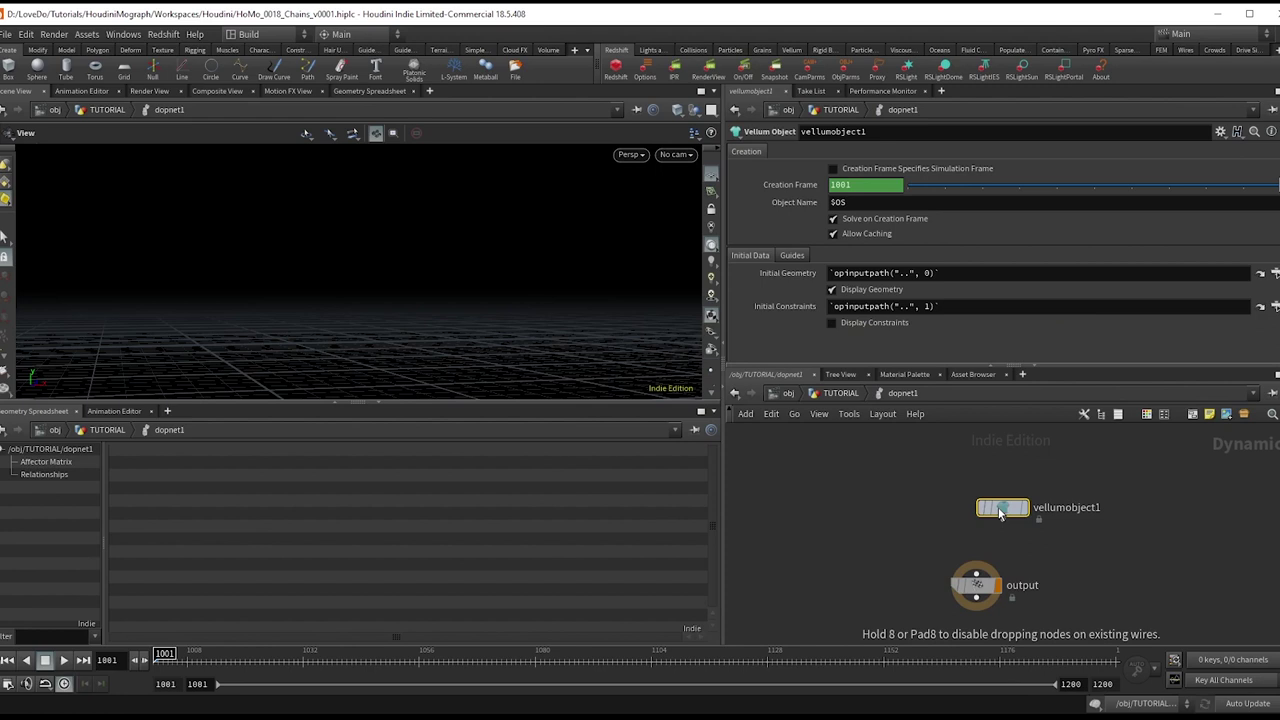
left_click(1003, 508)
left_click_drag(1020, 517, 960, 499)
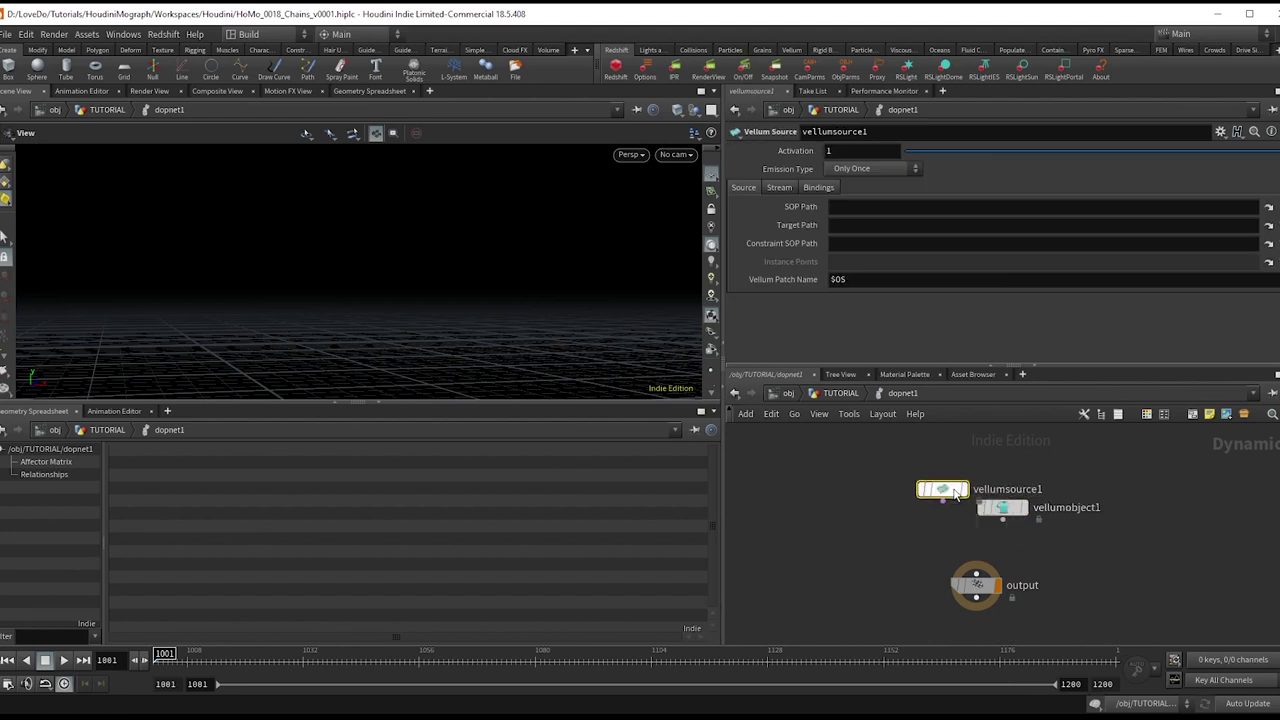
Add a Vellum Solver below vellumobject1 and vellumsource1
key("Tab")
type("vells")
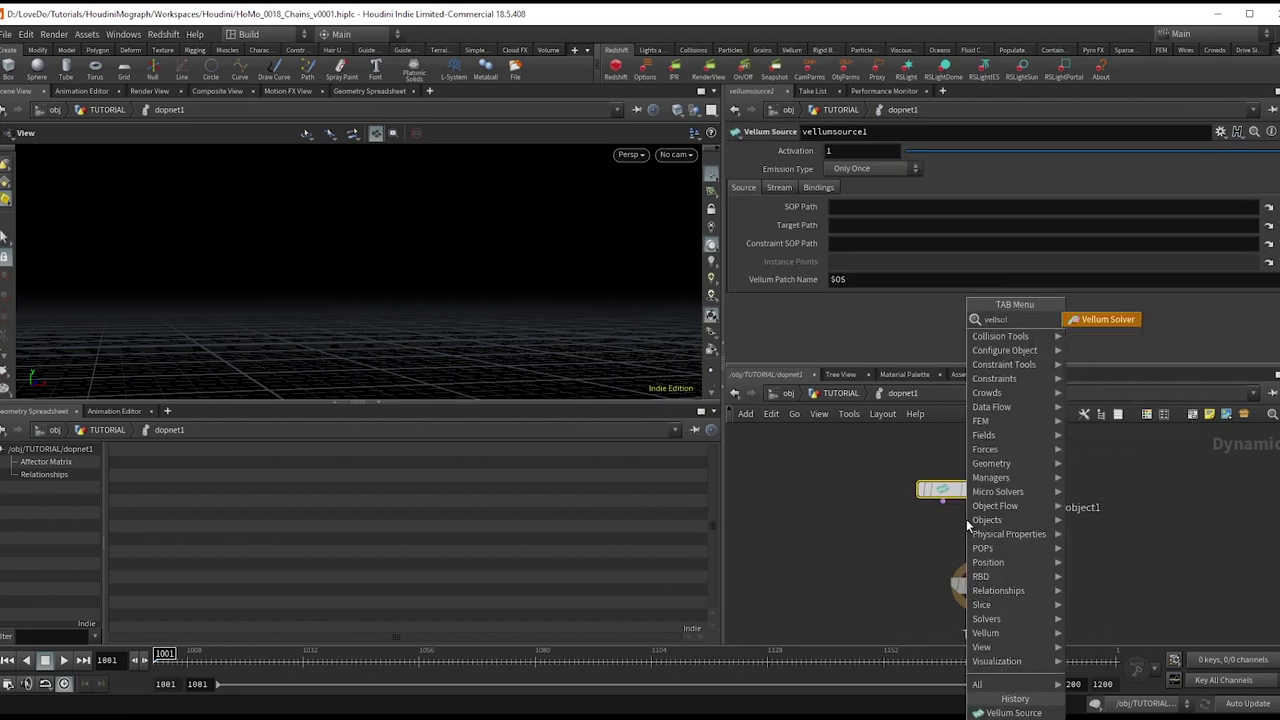
type("ol")
key("Return")
left_click(966, 519)
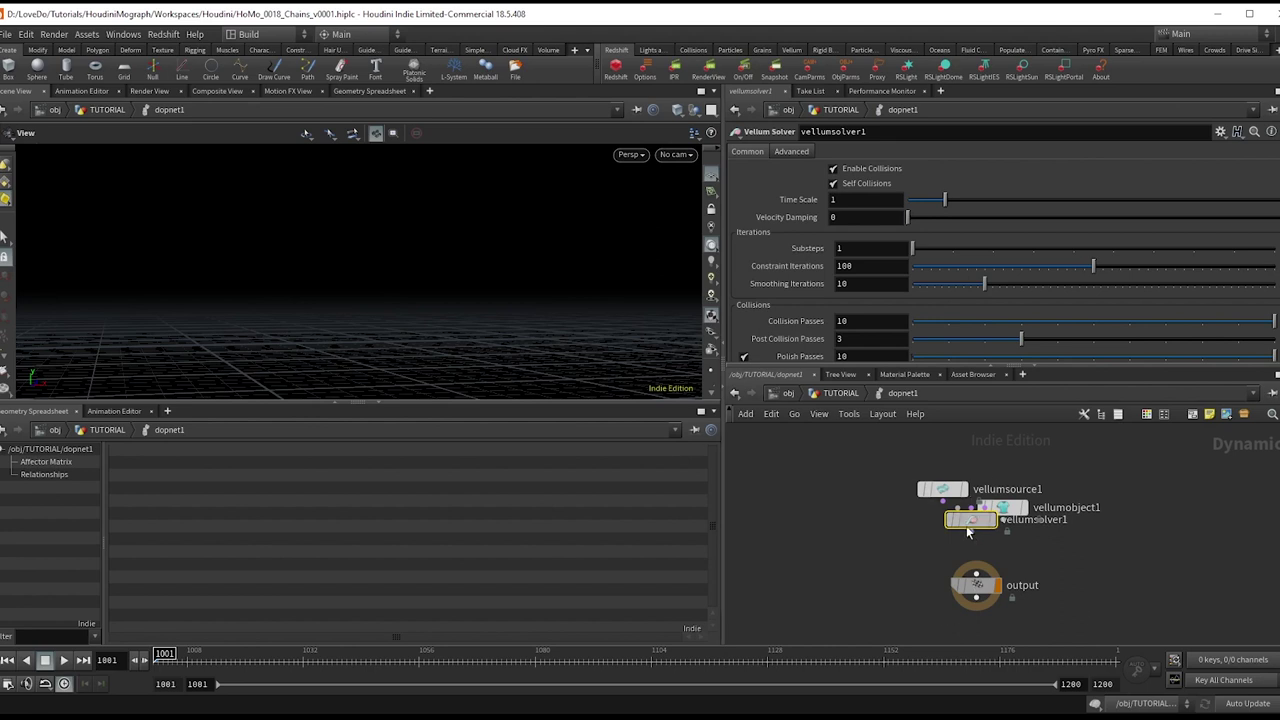
left_click_drag(966, 525, 1046, 477)
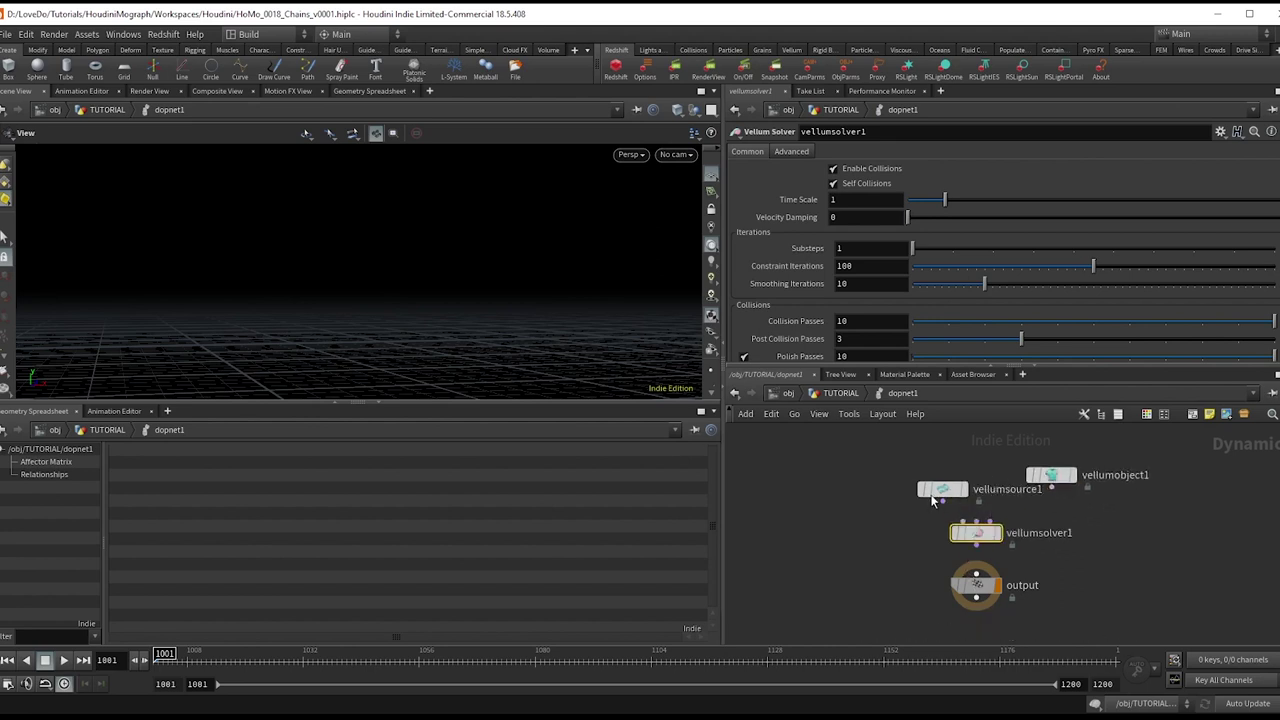
left_click_drag(931, 500, 915, 480)
left_click_drag(1046, 476, 1102, 470)
Wire vellumsource1 and vellumobject1 into the solver's inputs
left_click(1088, 484)
left_click(975, 520)
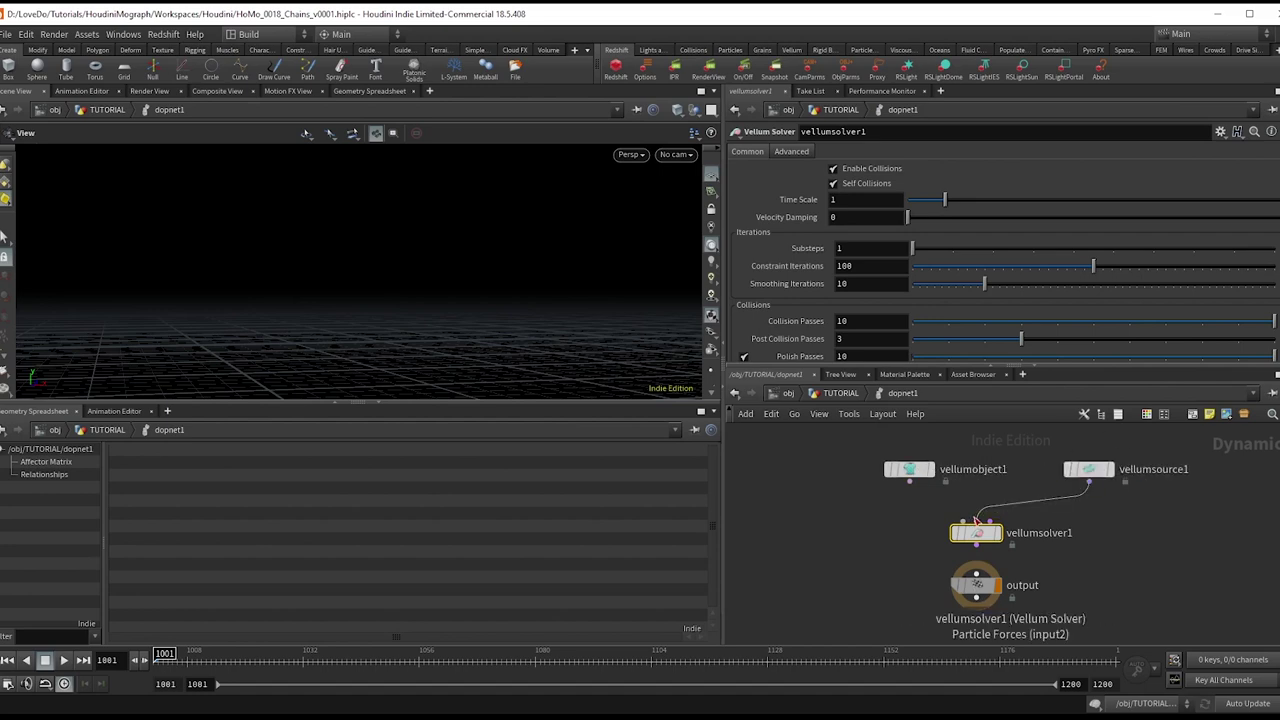
left_click(909, 482)
left_click(962, 521)
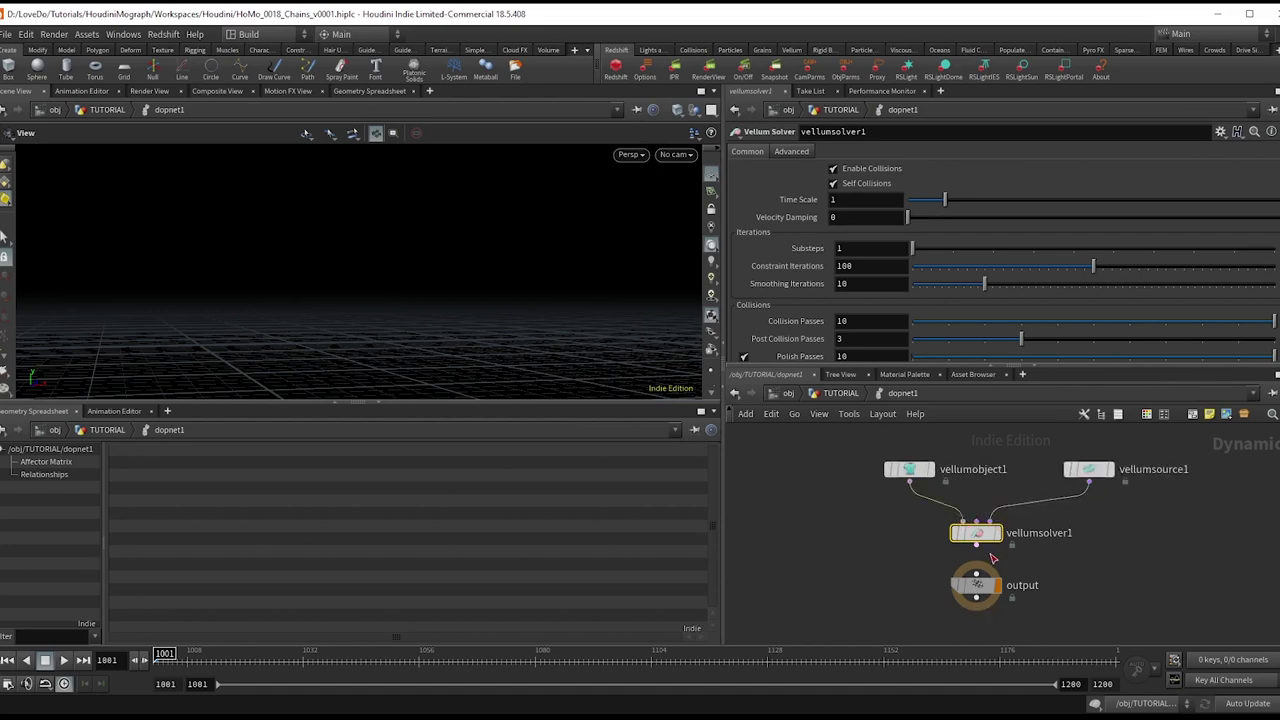
left_click(976, 546)
left_click(1036, 576)
key("Escape")
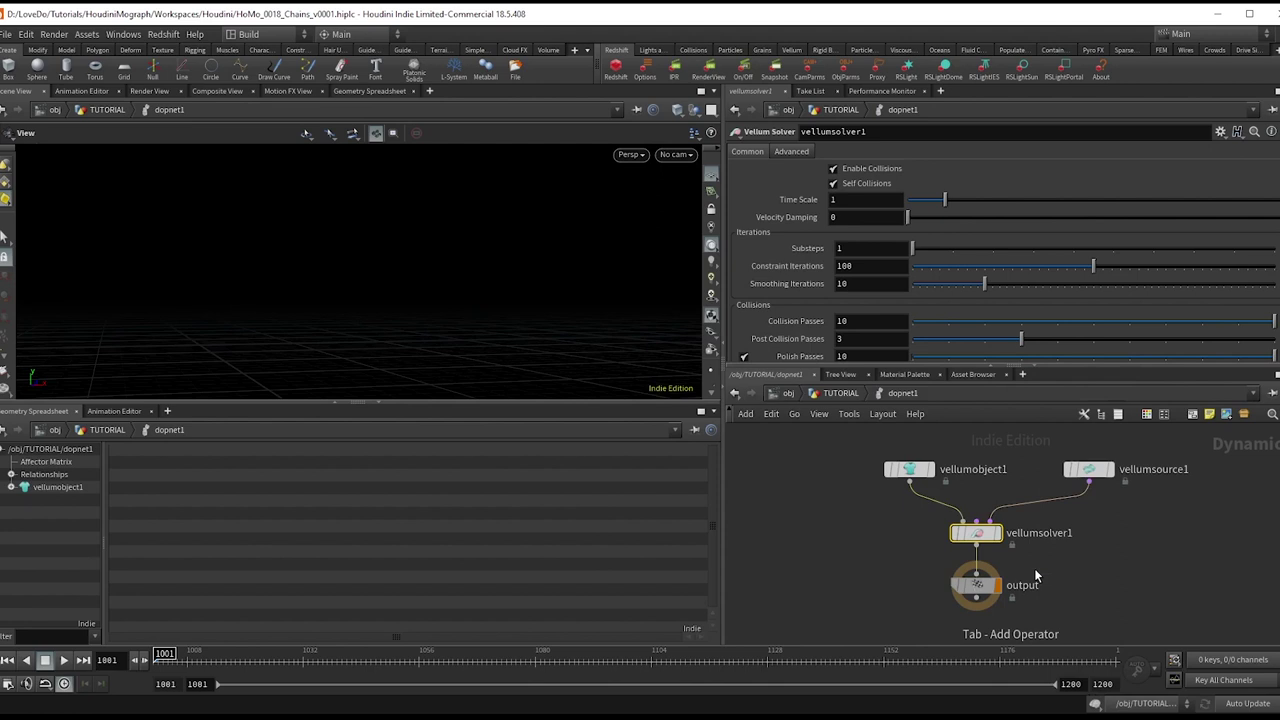
Insert Gravity before the output and set vellumsource1's paths to ../../GEO and ../../CON
left_click(1036, 576)
left_click(1088, 469)
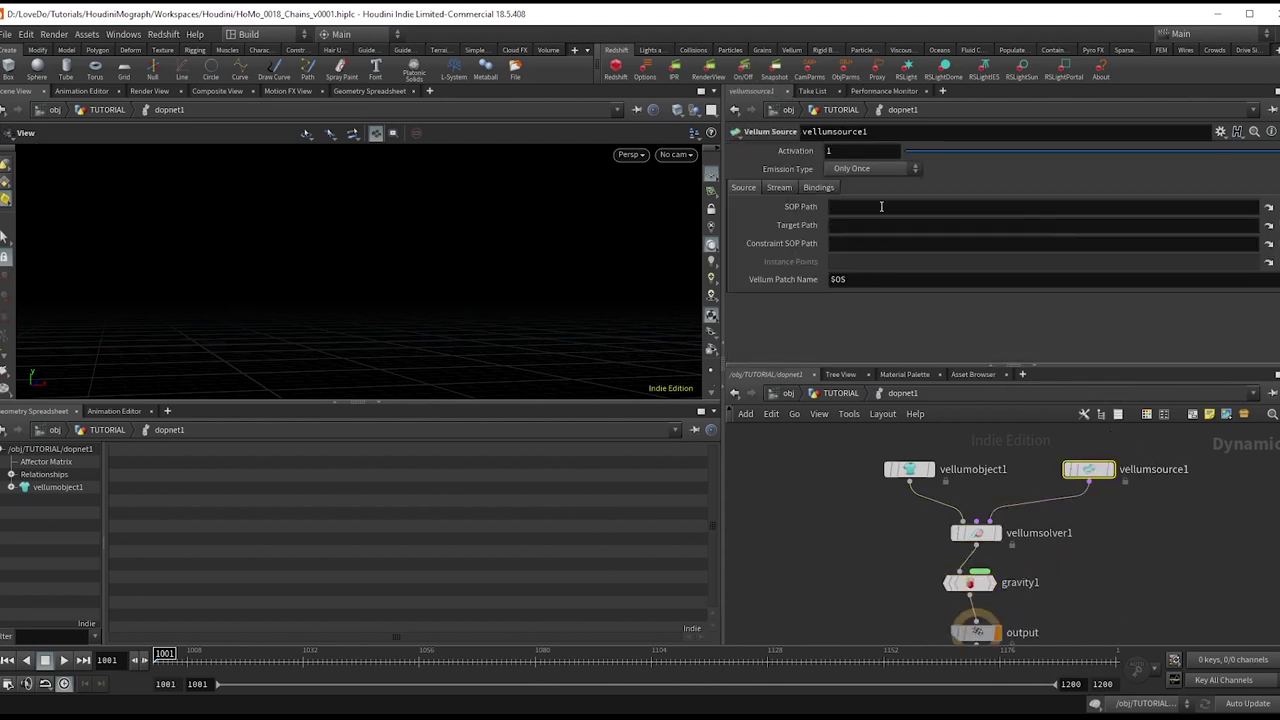
left_click(880, 206)
type("../../GEO")
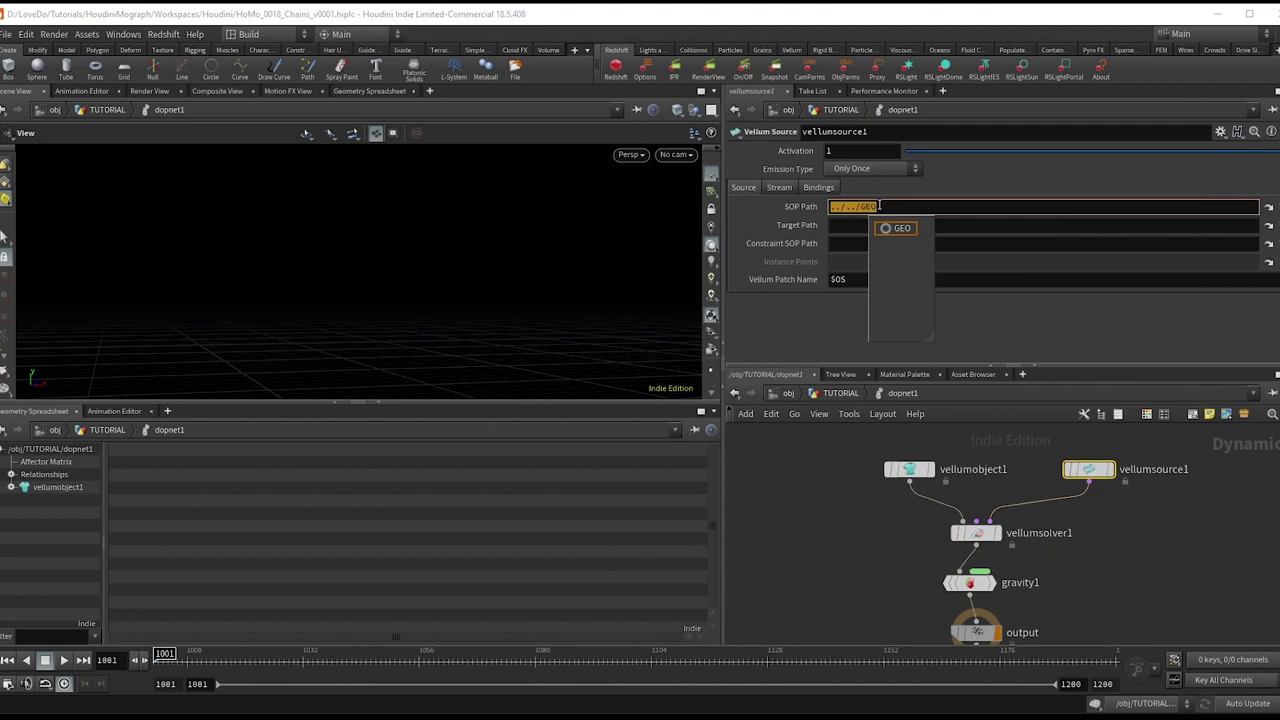
key("Tab")
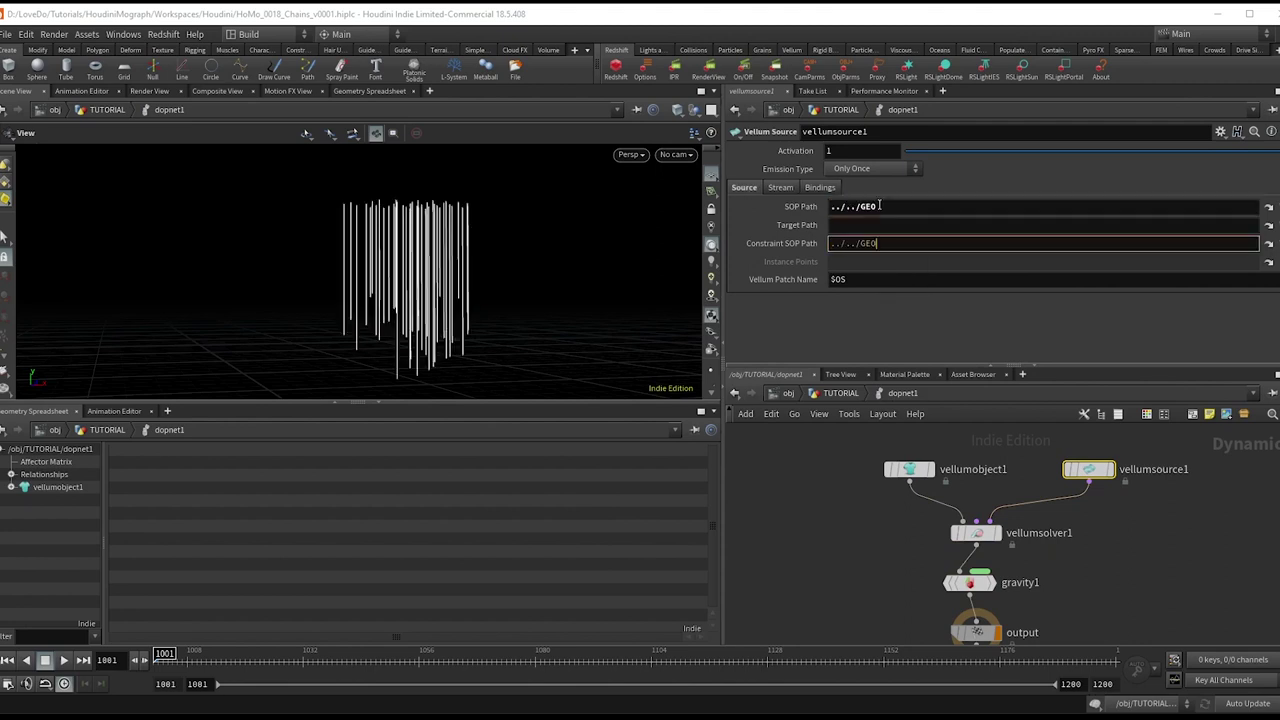
type("../../")
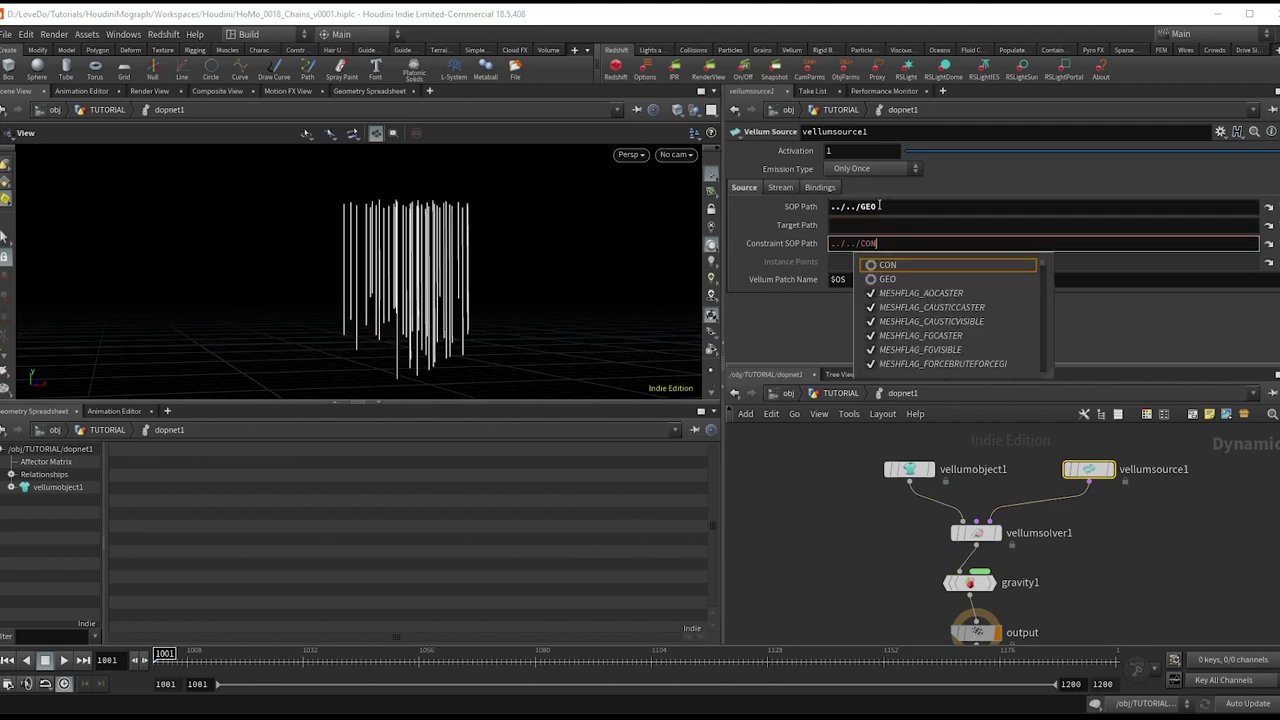
key("Return")
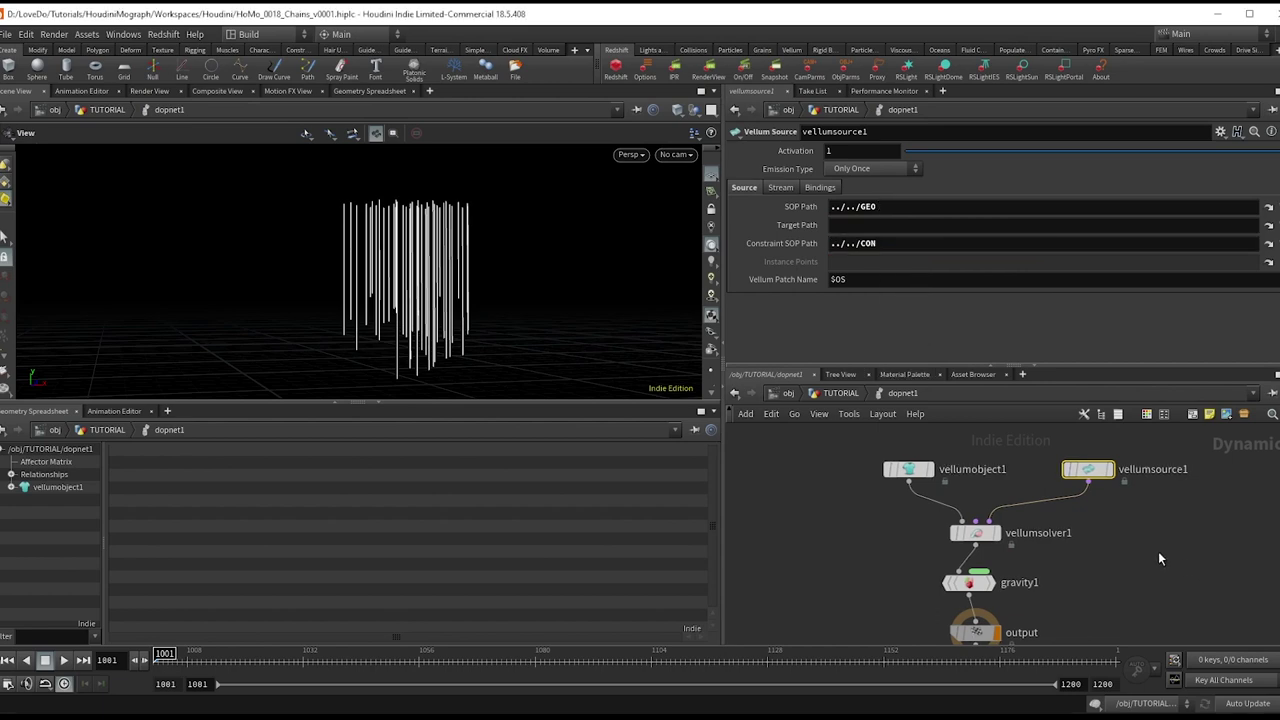
key("Tab")
Insert a POP Wind between vellumsource1 and the solver with noise amplitude about 1.5
key("Return")
left_click(1158, 548)
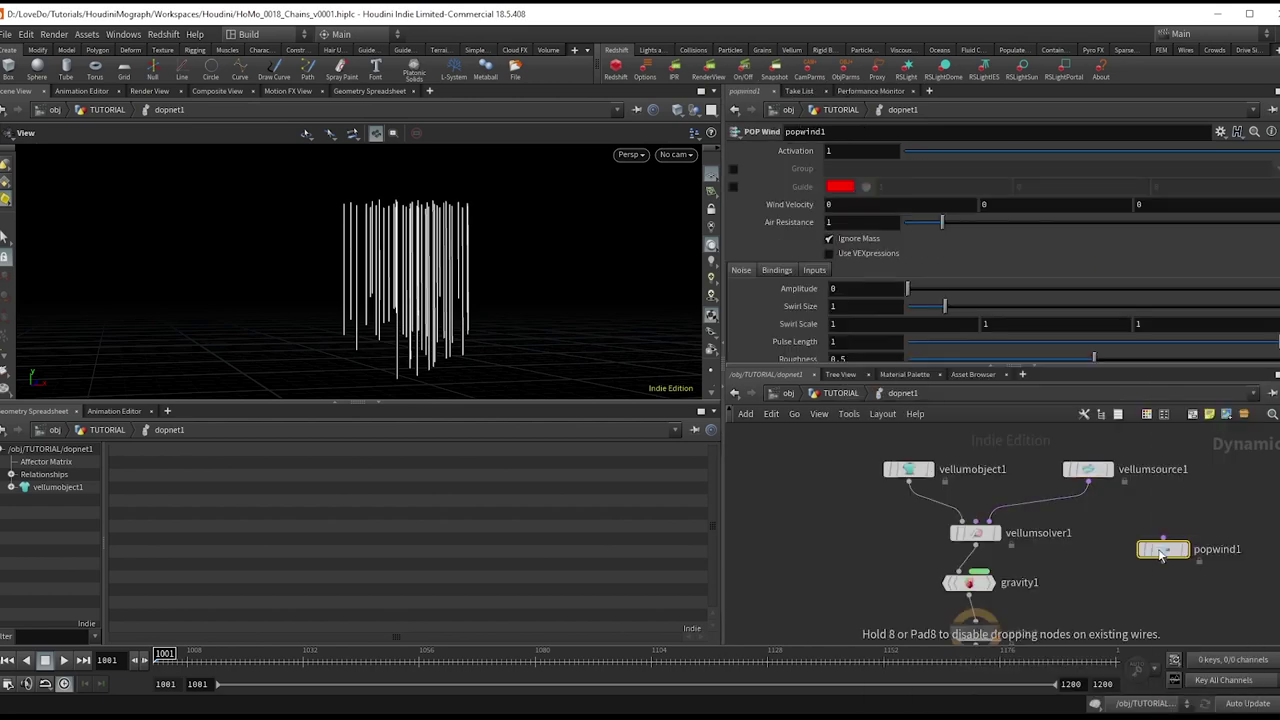
left_click_drag(1158, 548, 1069, 519)
left_click_drag(907, 288, 950, 290)
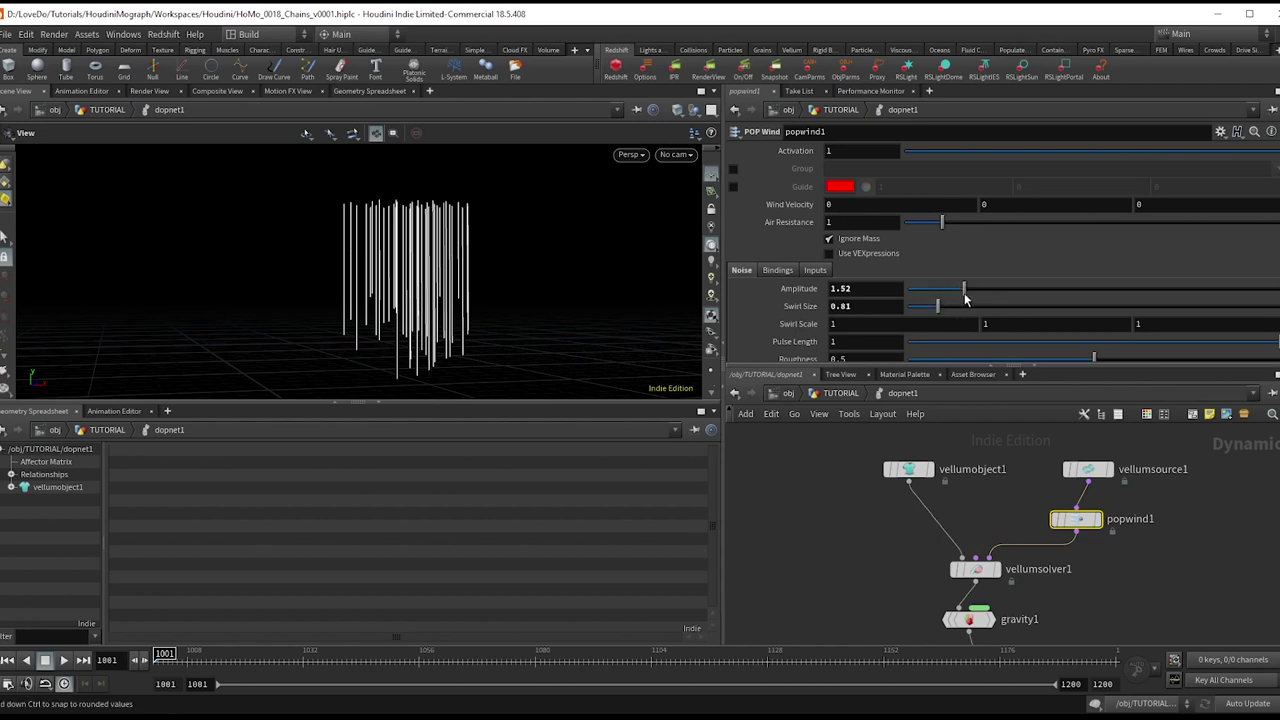
scroll(1119, 548, "down", 3)
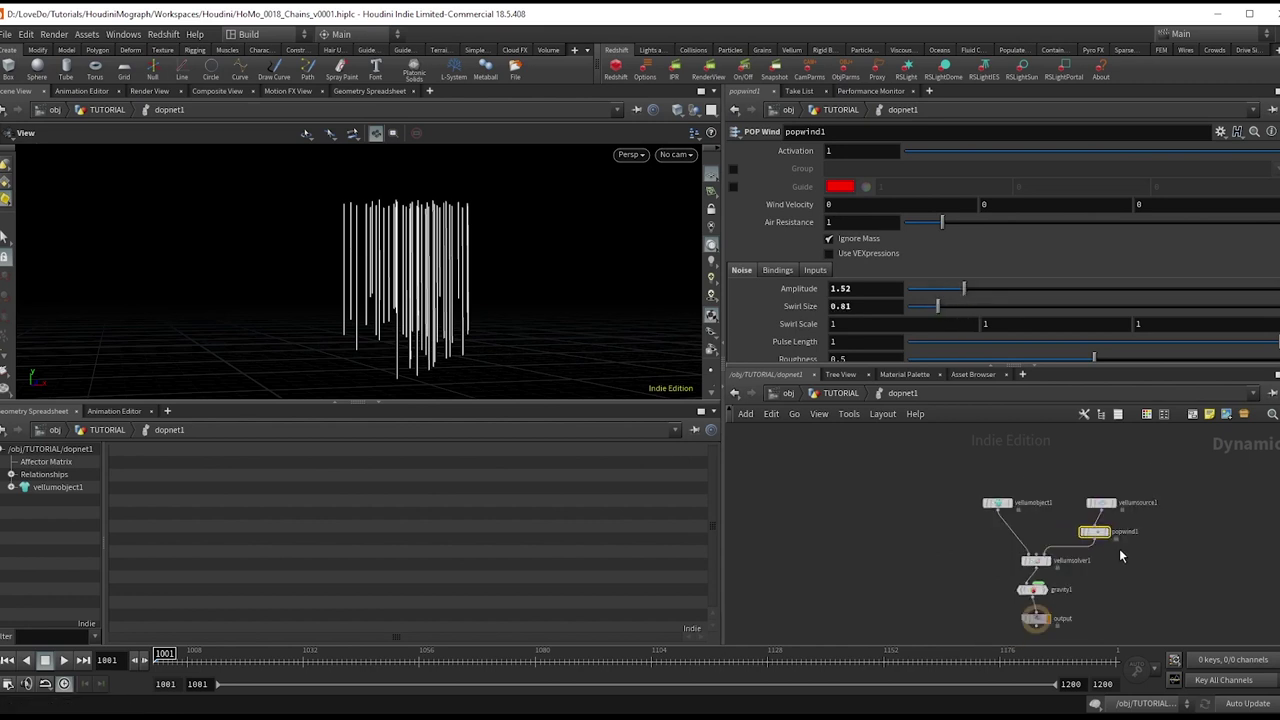
Play the simulation to watch the strands blow, then stop playback
left_click(64, 660)
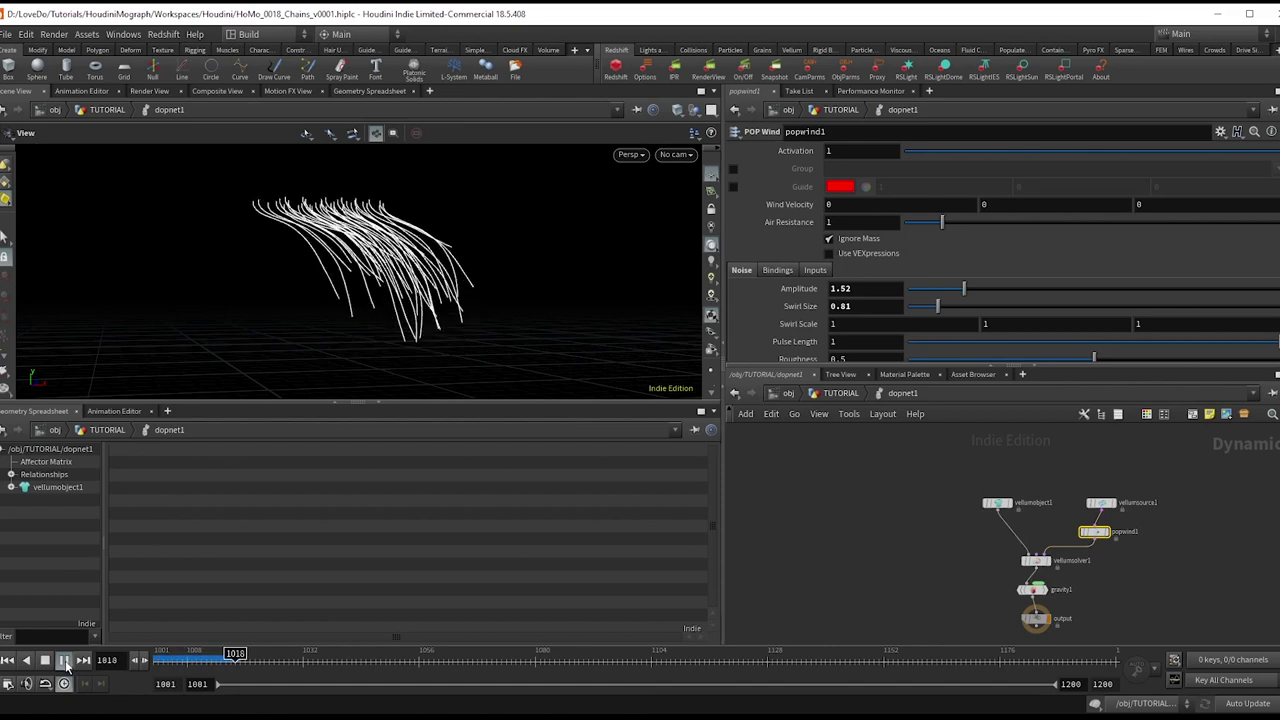
left_click_drag(355, 327, 420, 330)
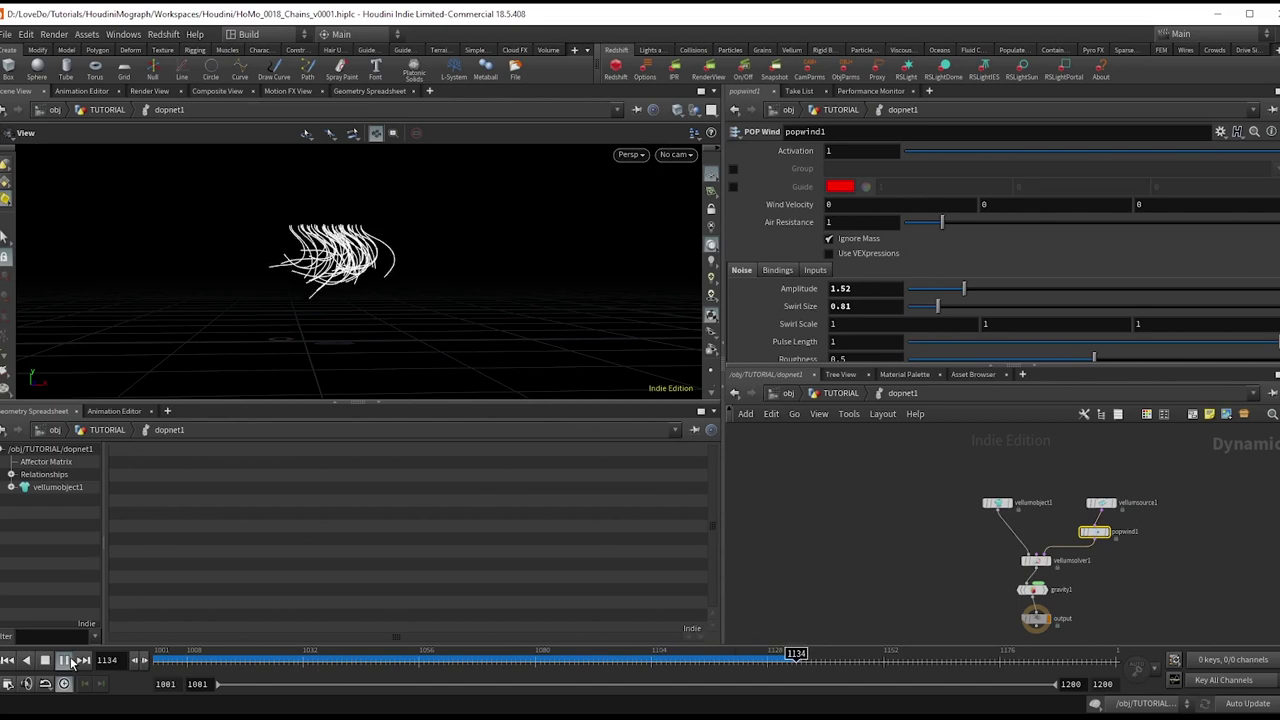
left_click(66, 661)
In the TUTORIAL network, add a sphere with radius 0.6, 1, 3.2
left_click(829, 393)
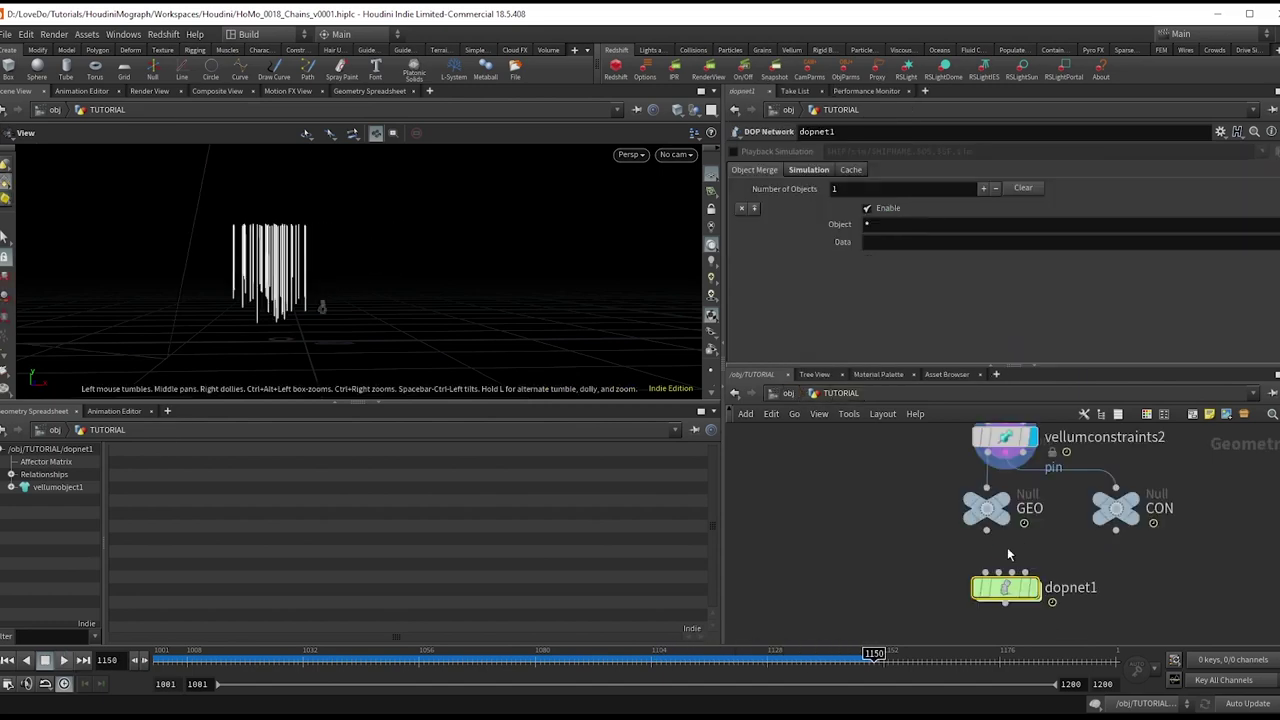
key("Tab")
type("sp")
key("Return")
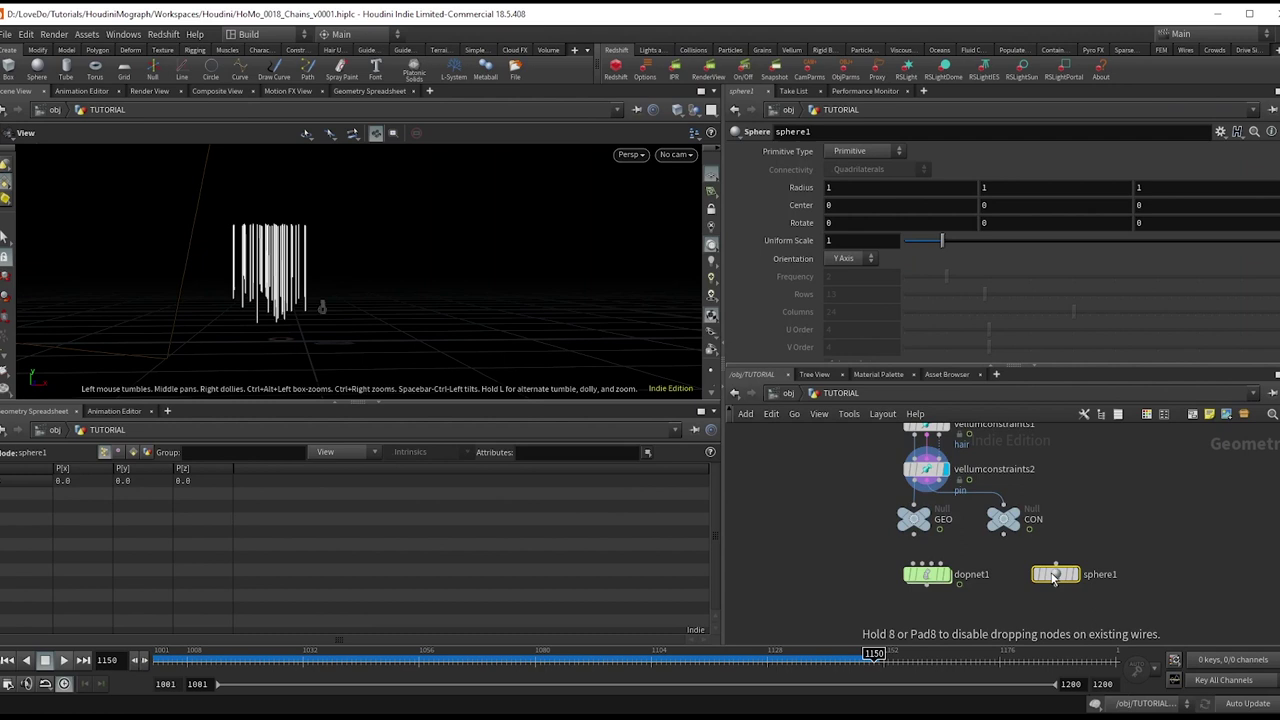
left_click(1053, 578)
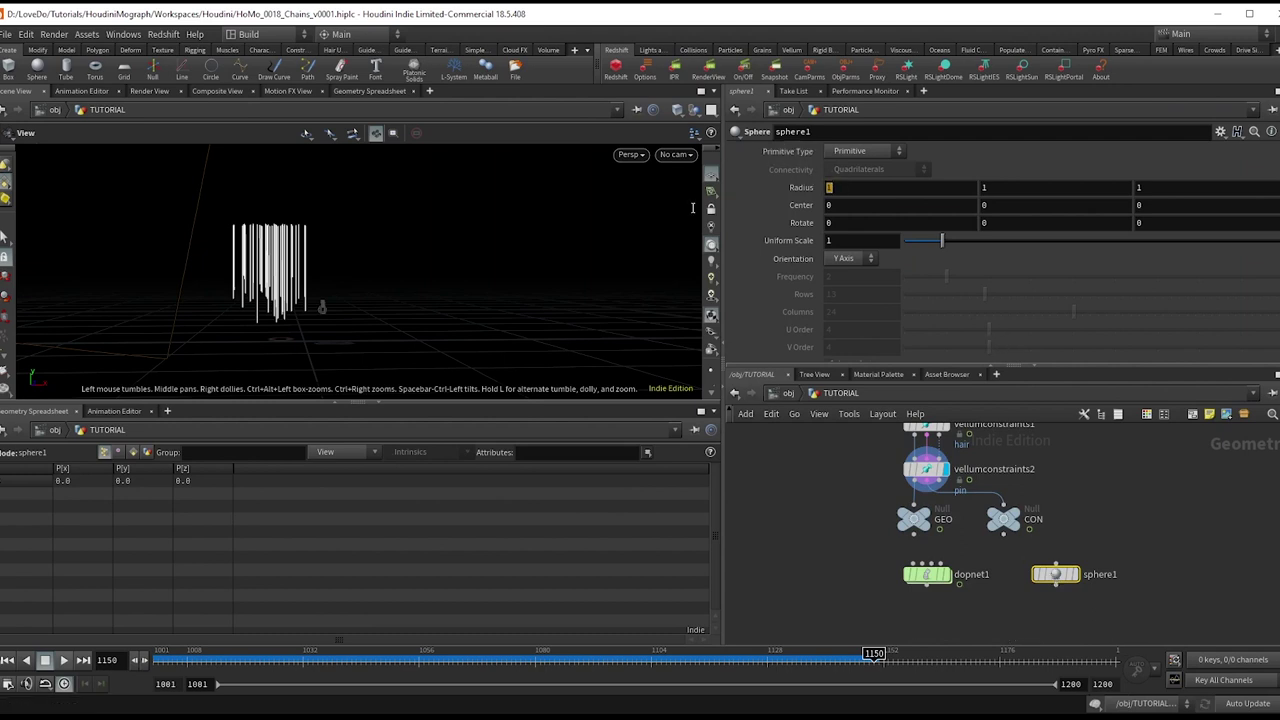
type(".6")
key("Tab")
key("Tab")
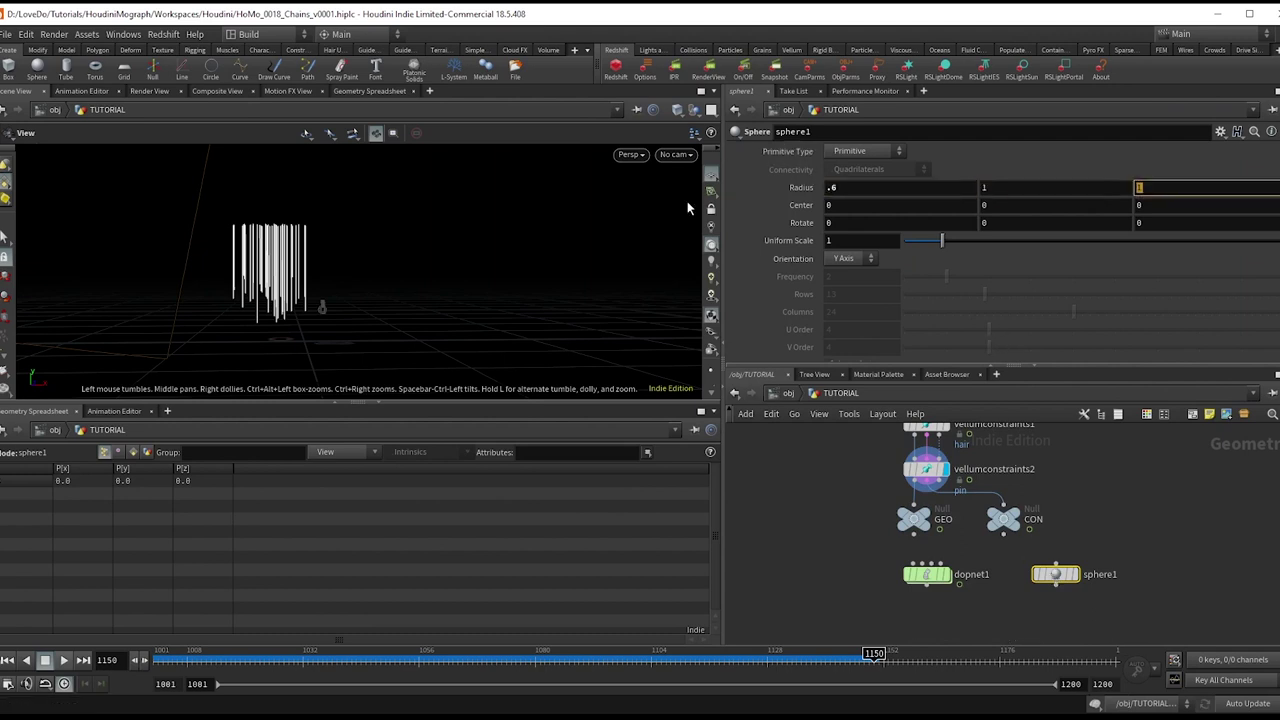
type("3.2")
key("Return")
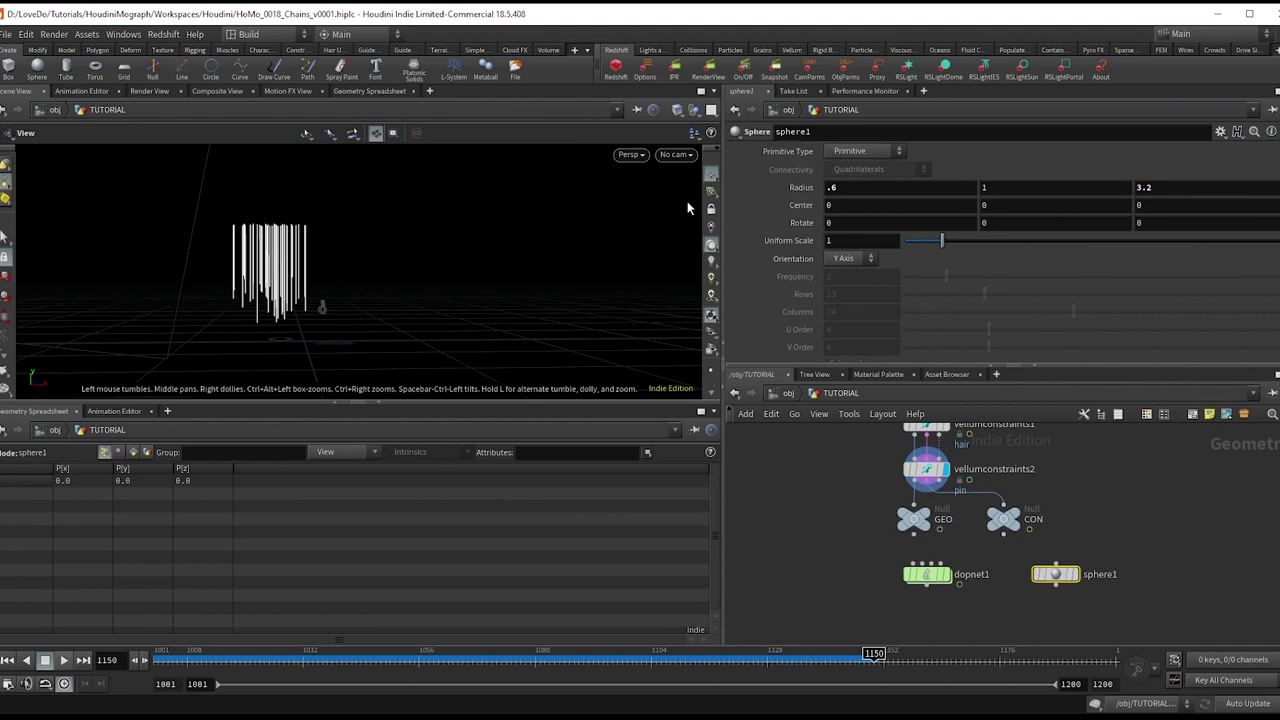
Display the sphere and set its centre Y to 2.5
scroll(1042, 585, "up", 2)
left_click(1085, 569)
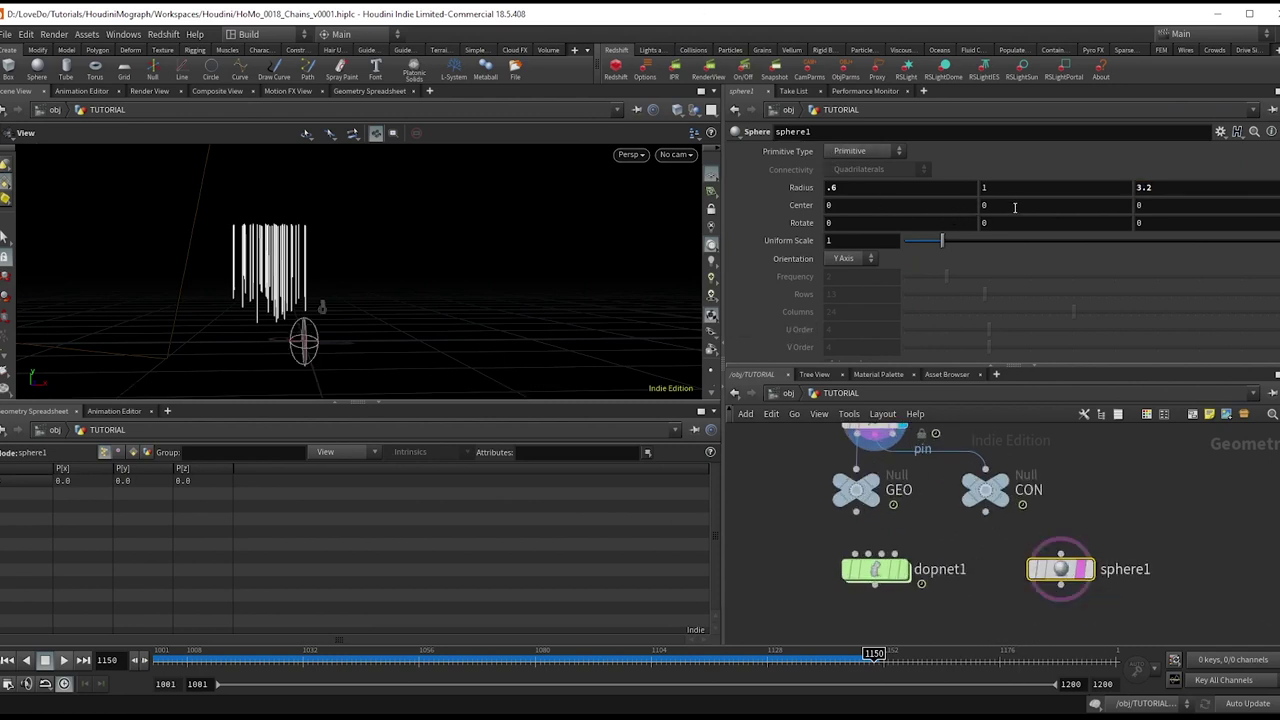
type("2.5")
key("Return")
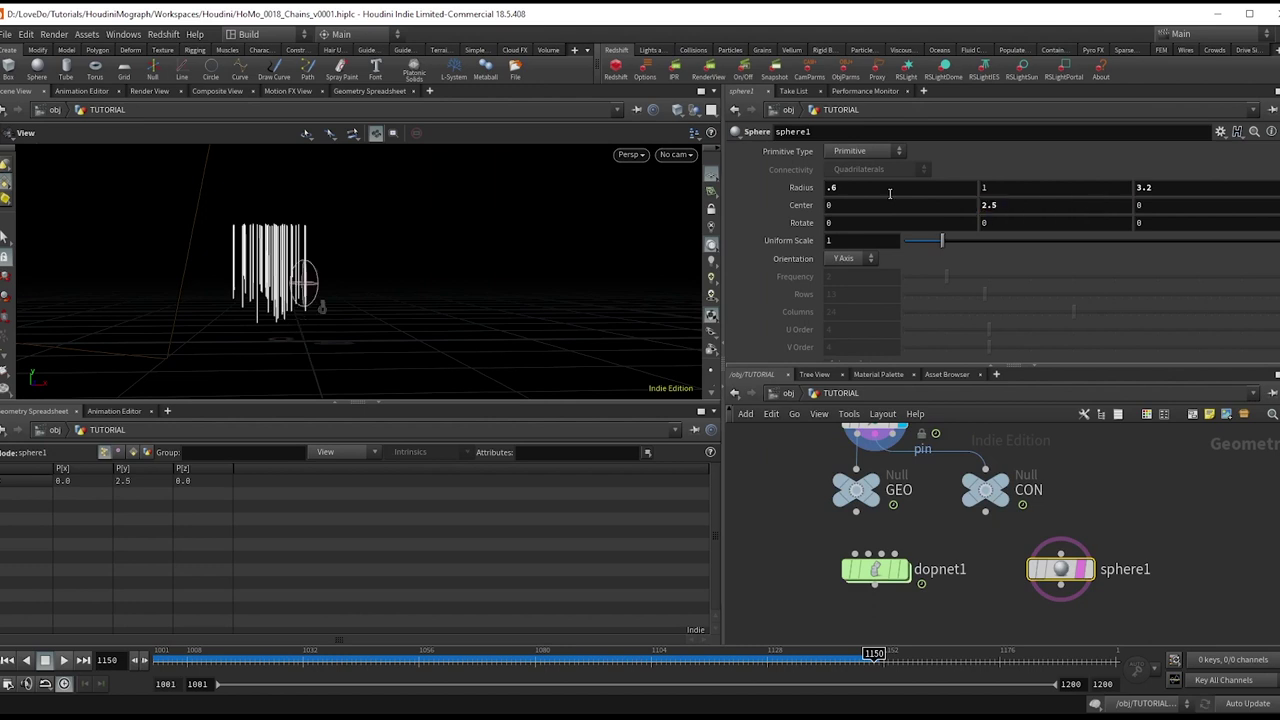
Wire a Null below sphere1 and name it COLLIDE
left_click(1061, 598)
middle_click_drag(1061, 598, 1045, 520)
key("Tab")
type("nu")
key("Return")
left_click(1045, 540)
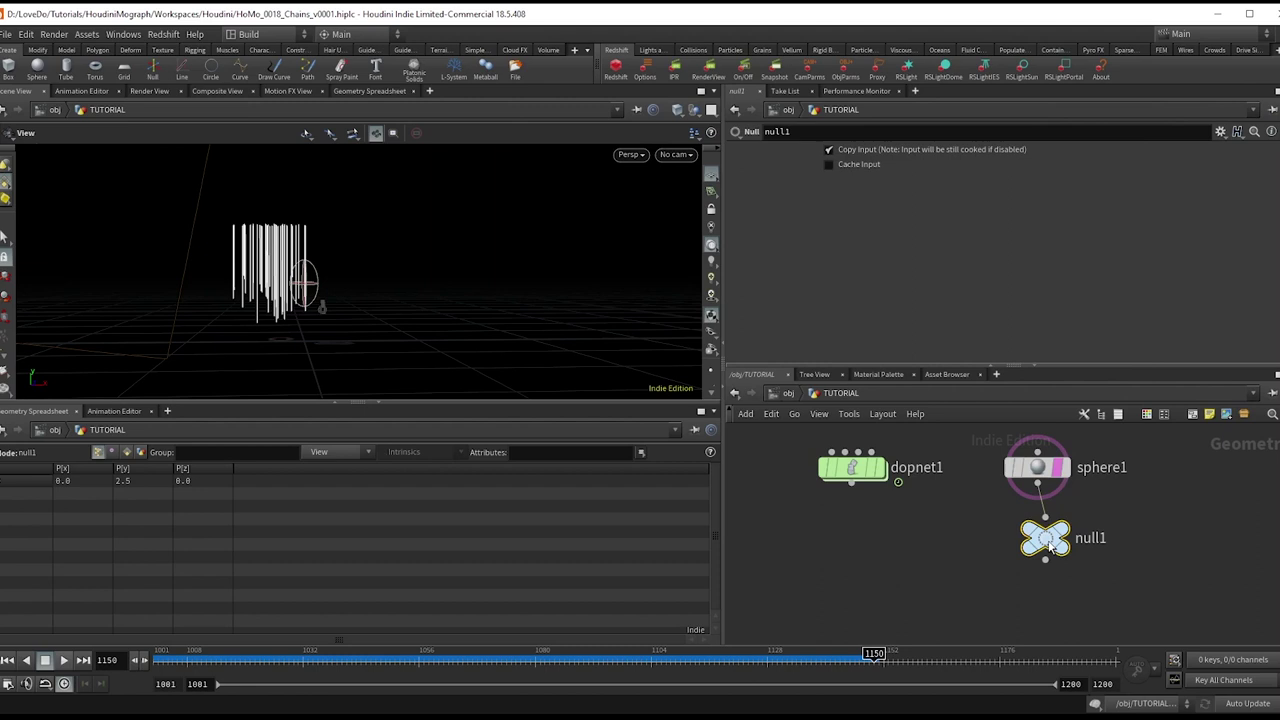
double_click(1093, 539)
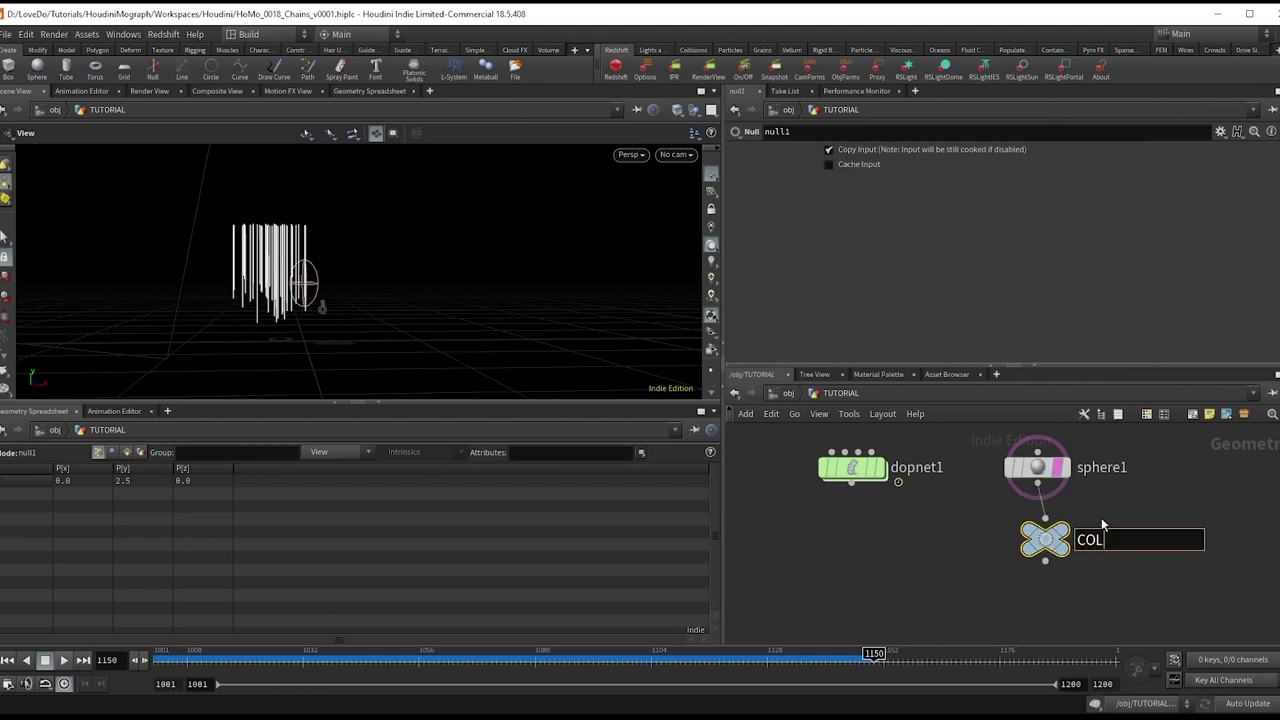
type("COLLIDE")
key("Return")
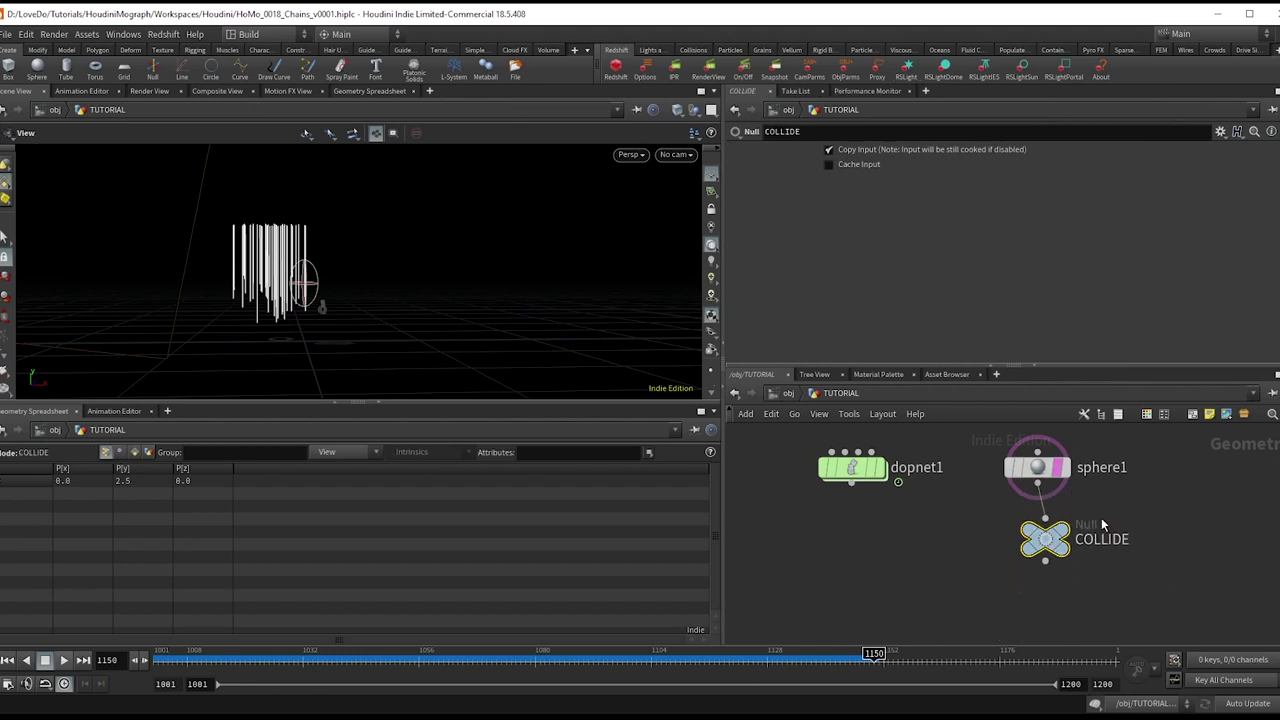
Inside dopnet1, add a Static Object with SOP Path ../../COLLIDE
double_click(848, 470)
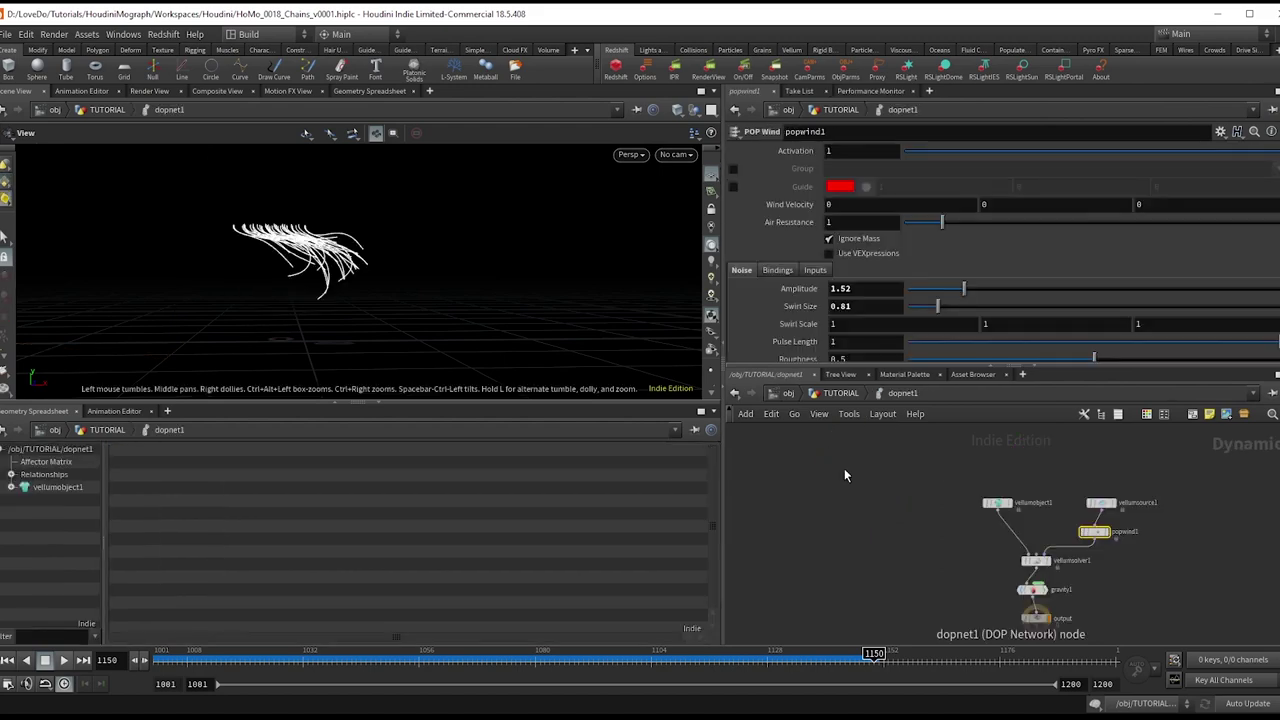
key("Tab")
type("stat")
key("Return")
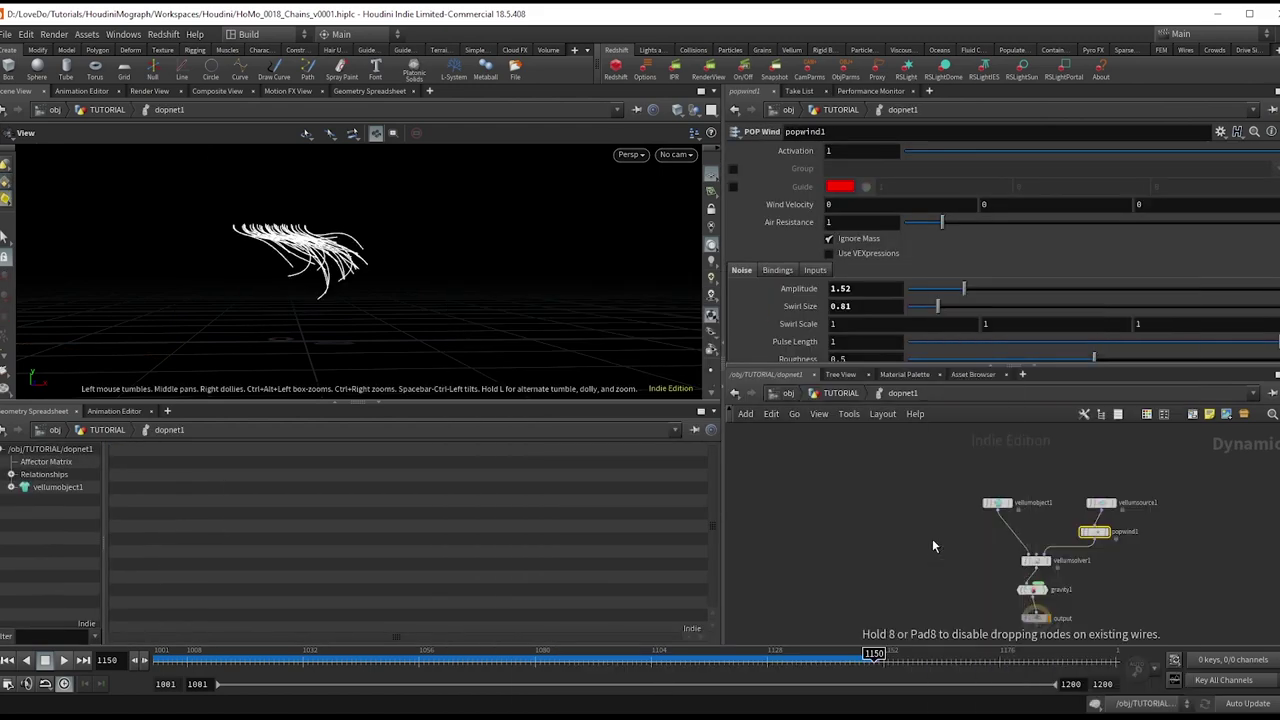
left_click(932, 538)
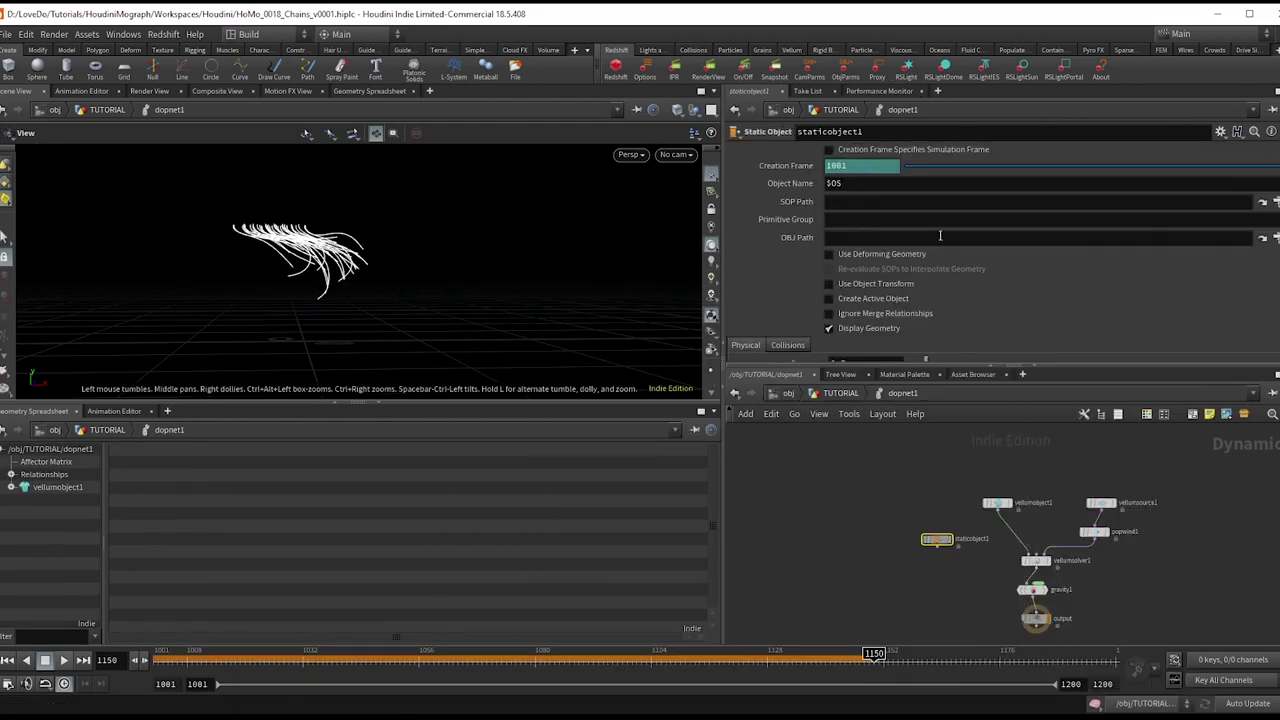
left_click(958, 201)
type("../..")
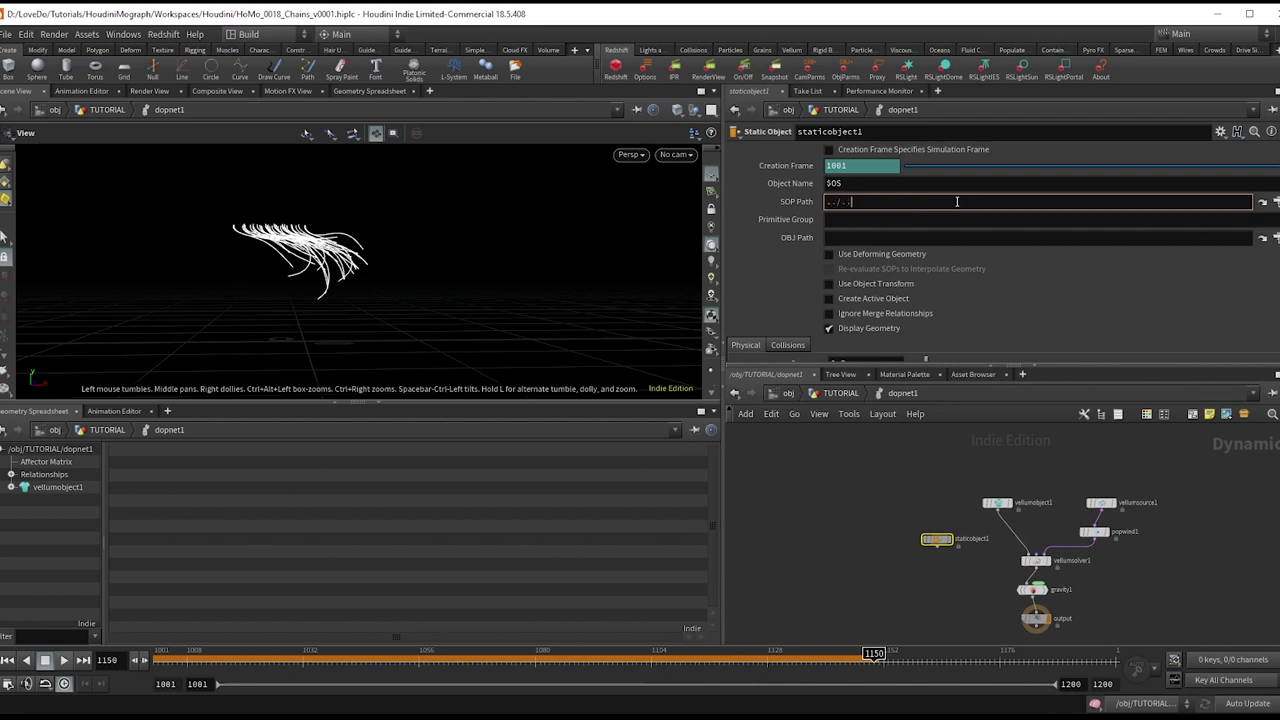
type("/")
key("Return")
Merge staticobject1 first with gravity1 before the output, rewind, and return to TUTORIAL
key("Return")
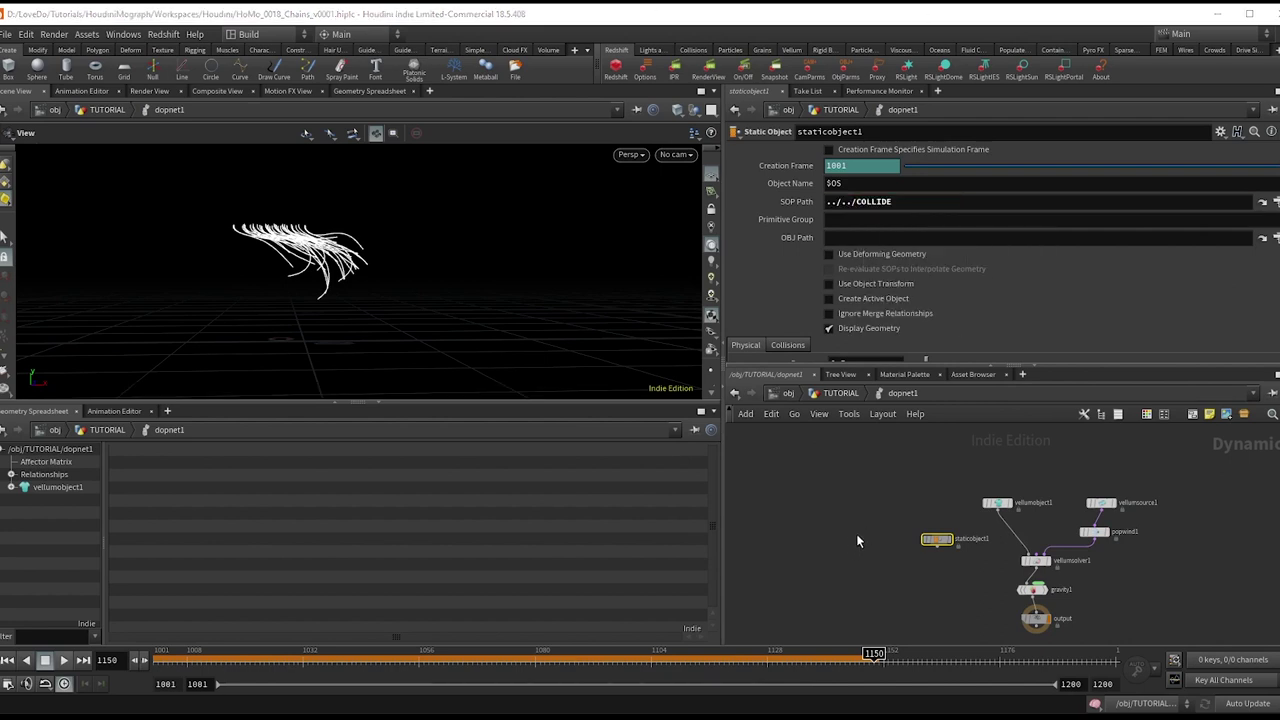
key("Tab")
type("merge")
key("Return")
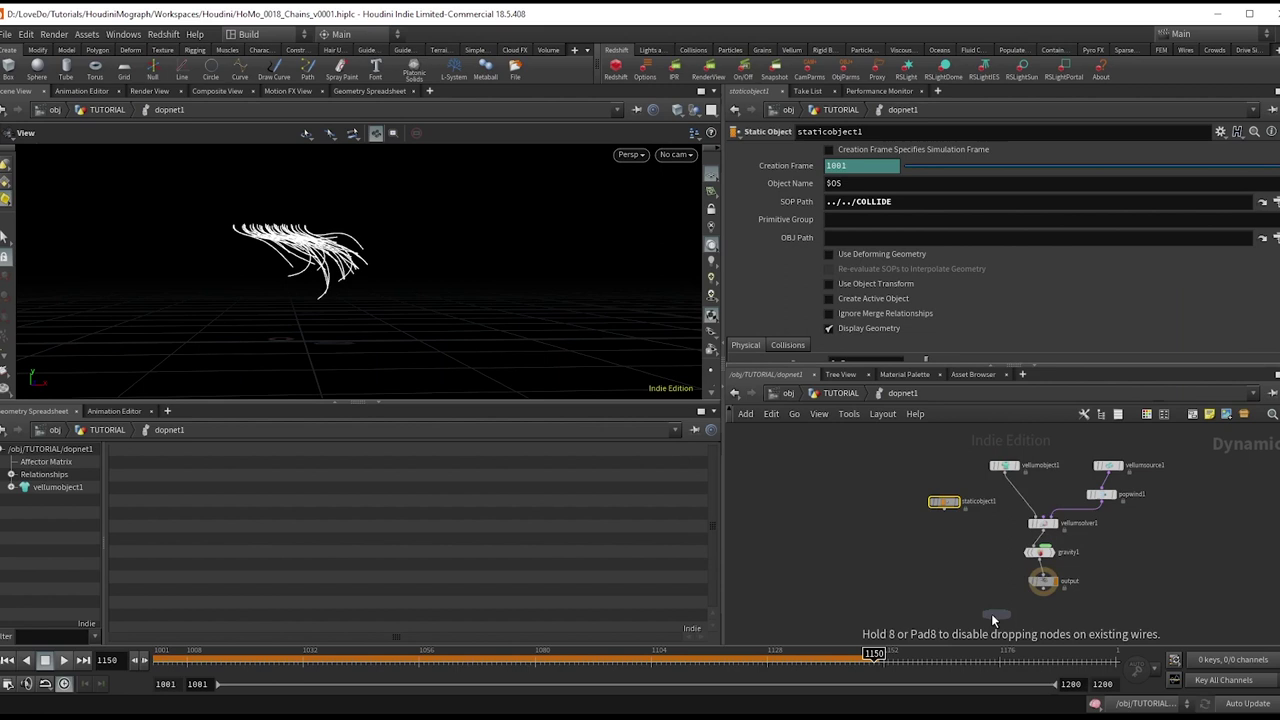
left_click(991, 613)
left_click_drag(991, 613, 1040, 577)
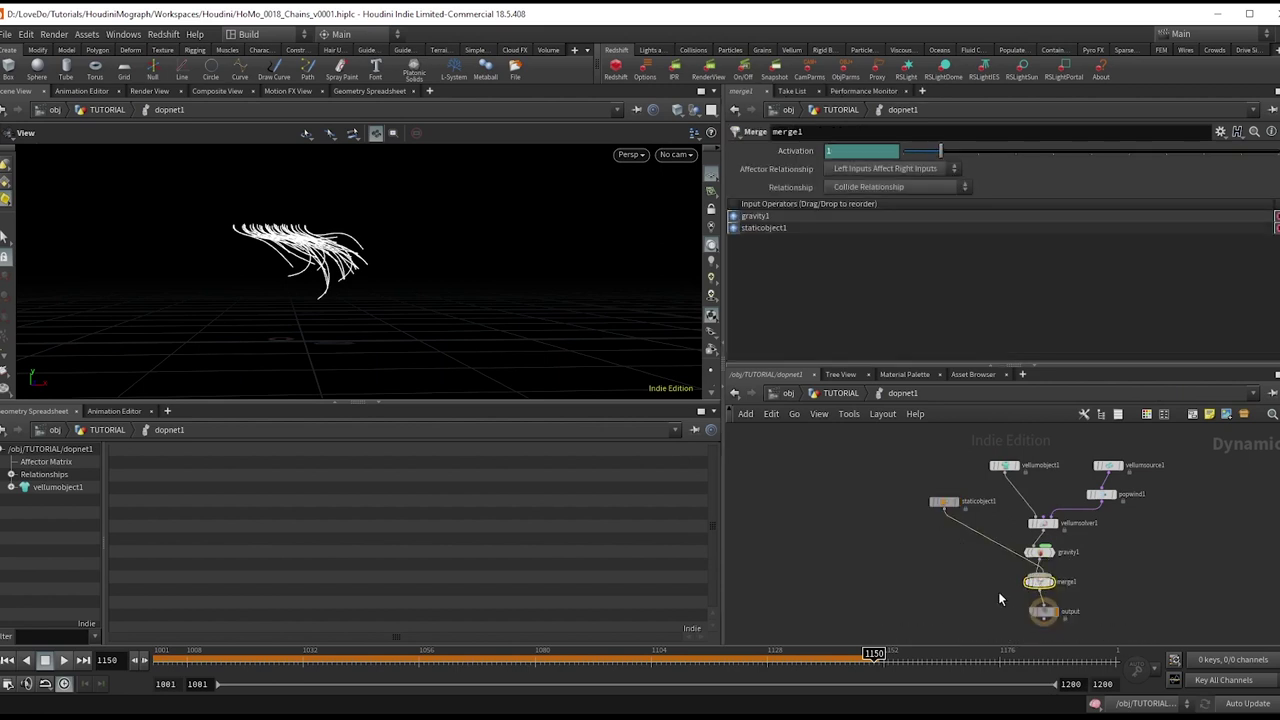
key("shift+r")
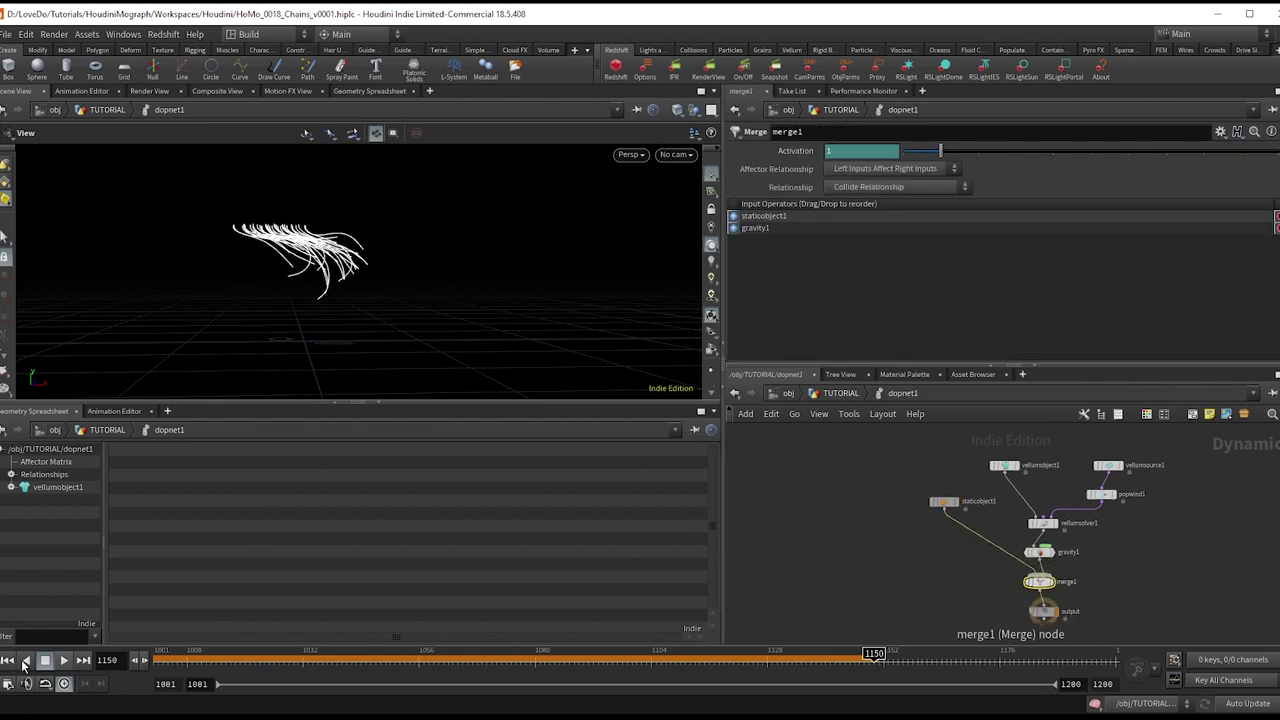
left_click(6, 661)
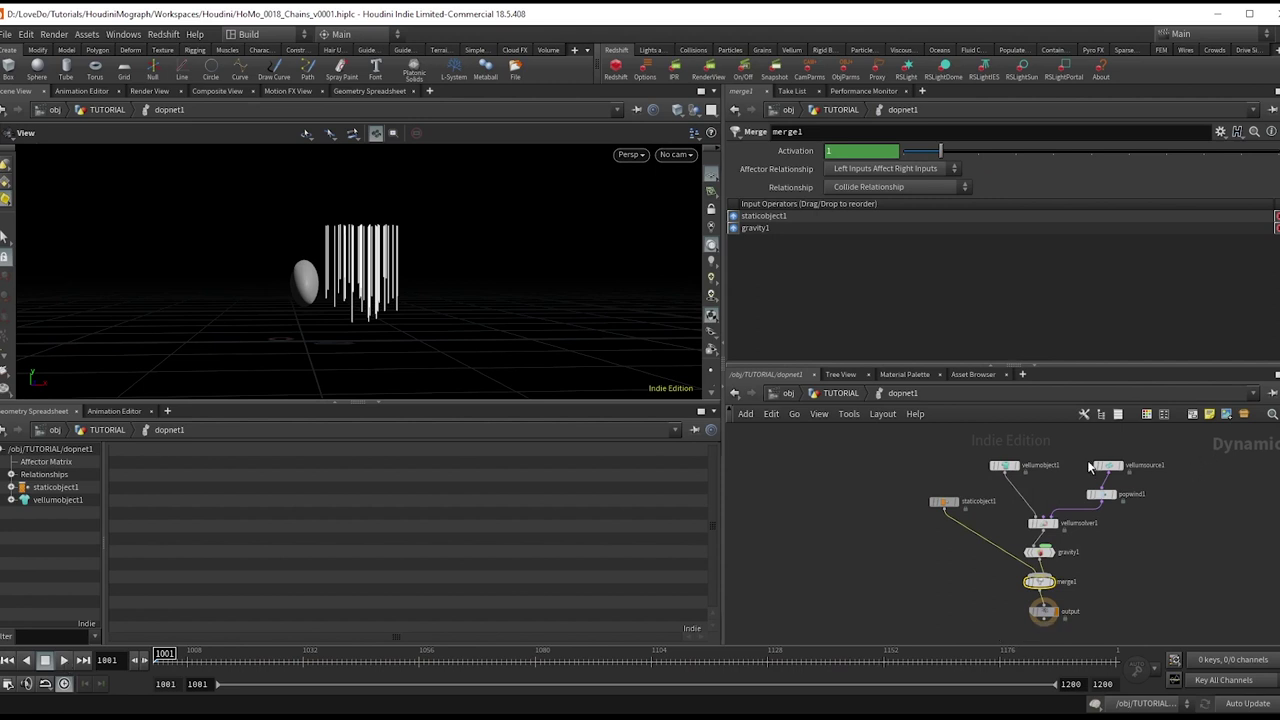
double_click(1038, 465)
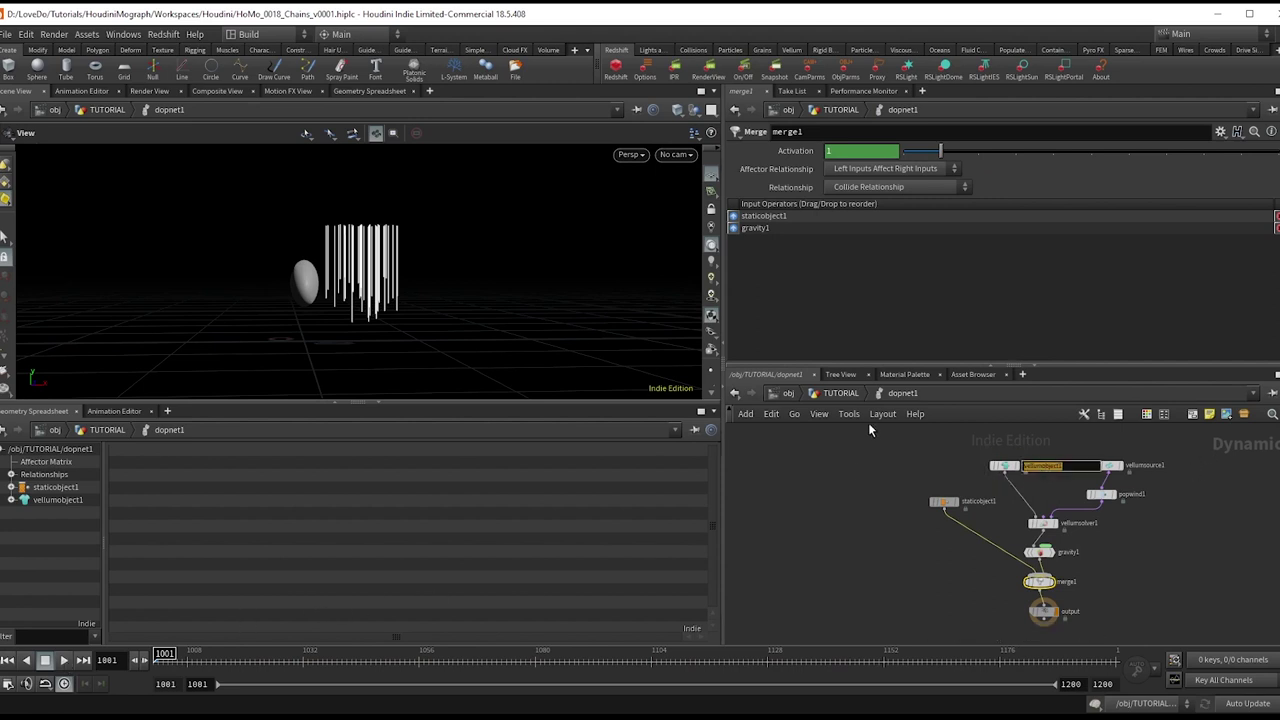
left_click(842, 393)
Display dopnet1 and restrict its output object to vellumobject1
left_click(879, 467)
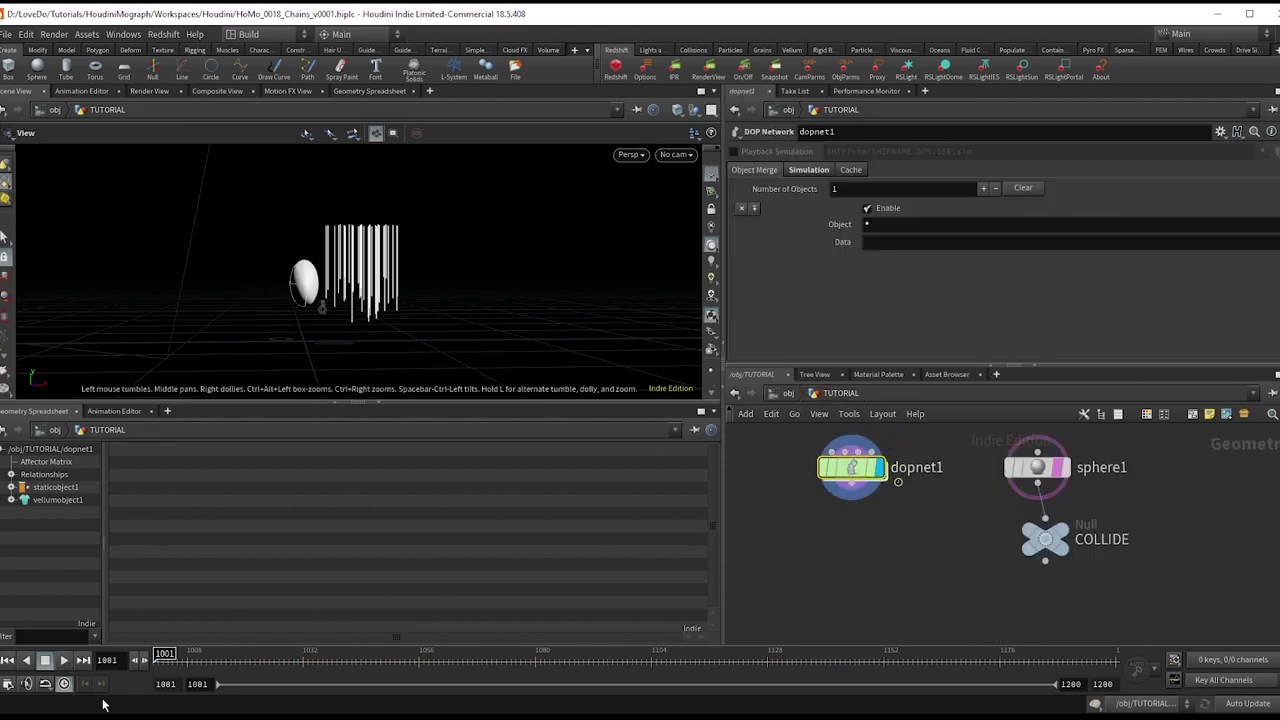
left_click(438, 657)
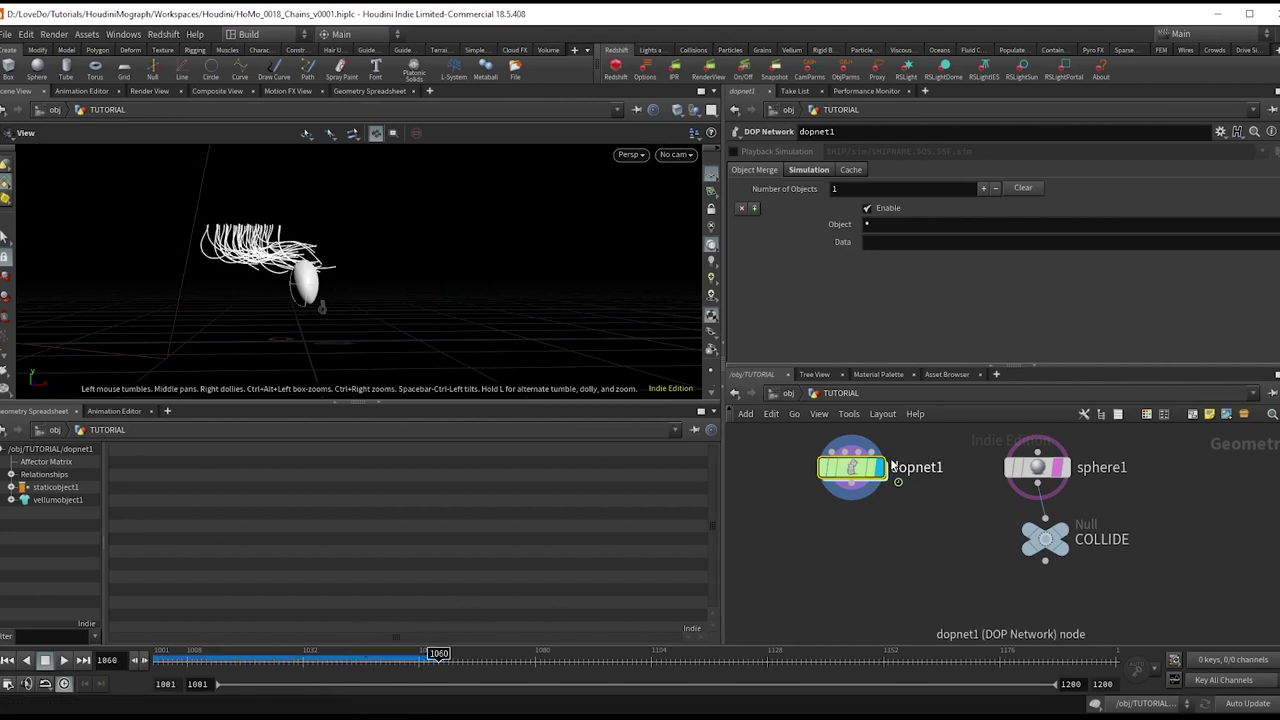
left_click(880, 224)
type("vellumobject1")
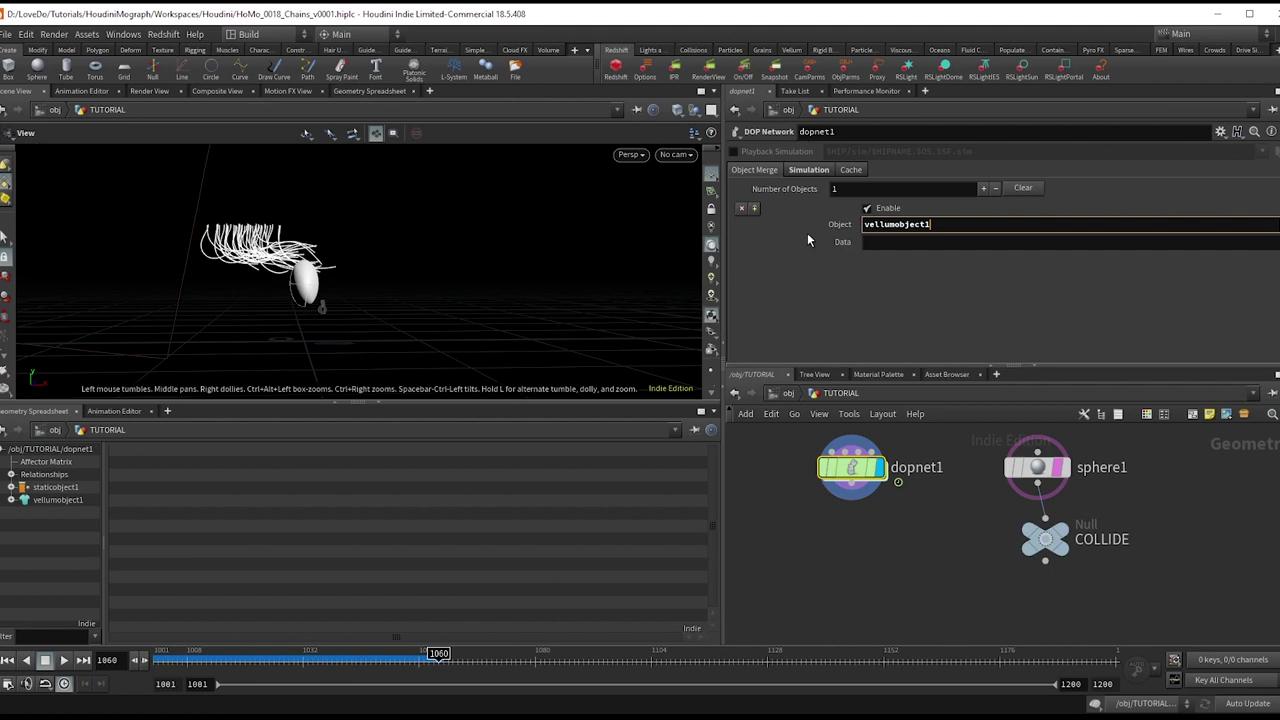
key("Return")
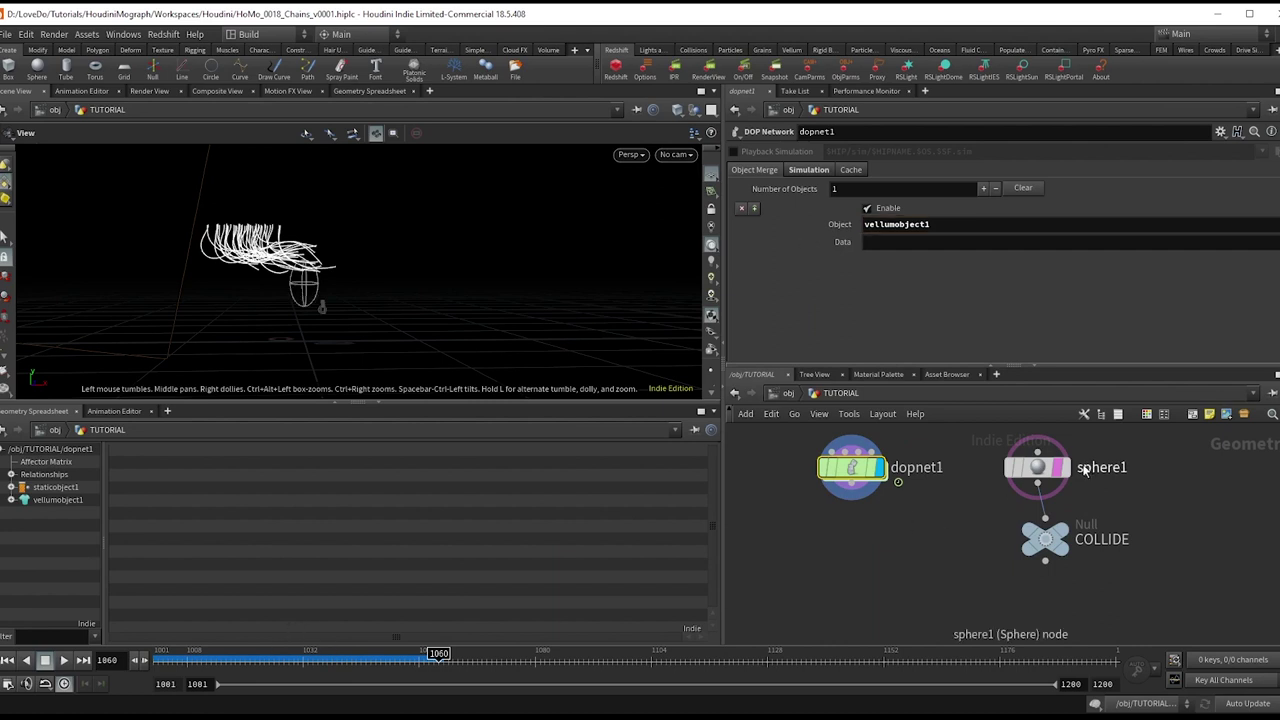
Turn off sphere1's template flag and play the hair sim to frame 1101
left_click(1012, 488)
left_click(64, 660)
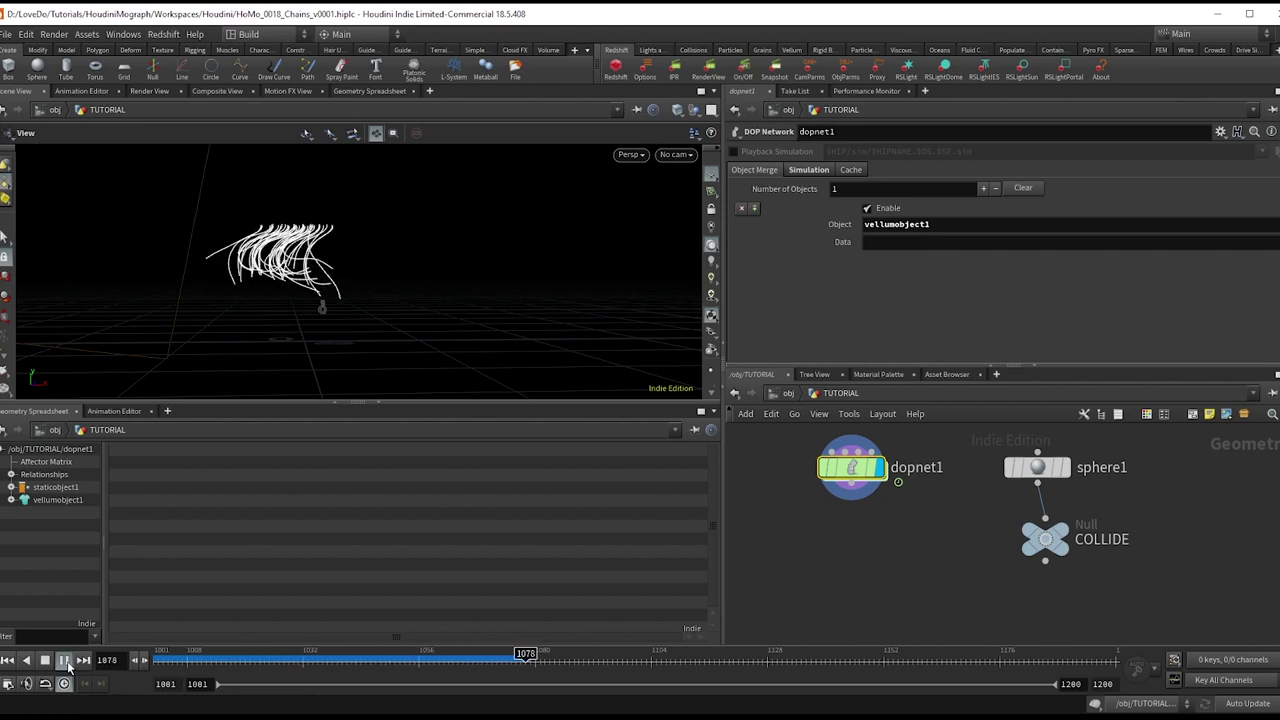
left_click(64, 660)
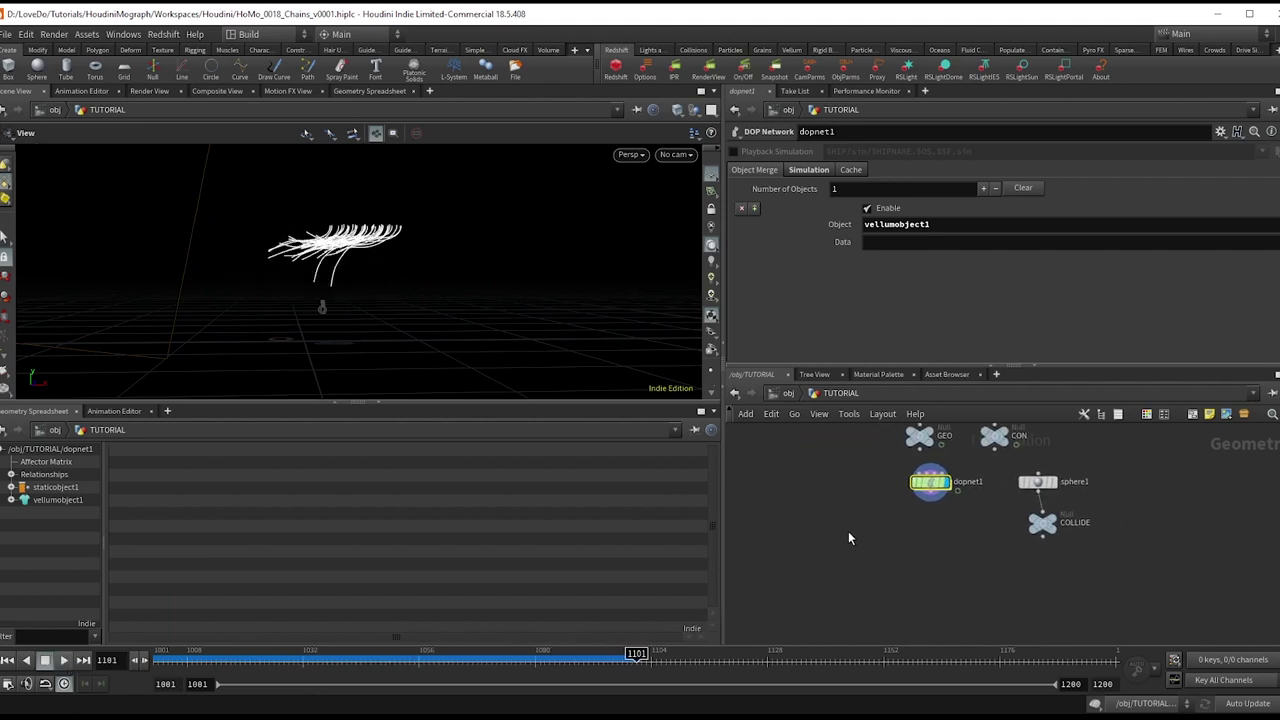
Add an Attribute Delete after dopnet1 that removes pscale, and display it
left_click(957, 502)
key("Tab")
type("attr")
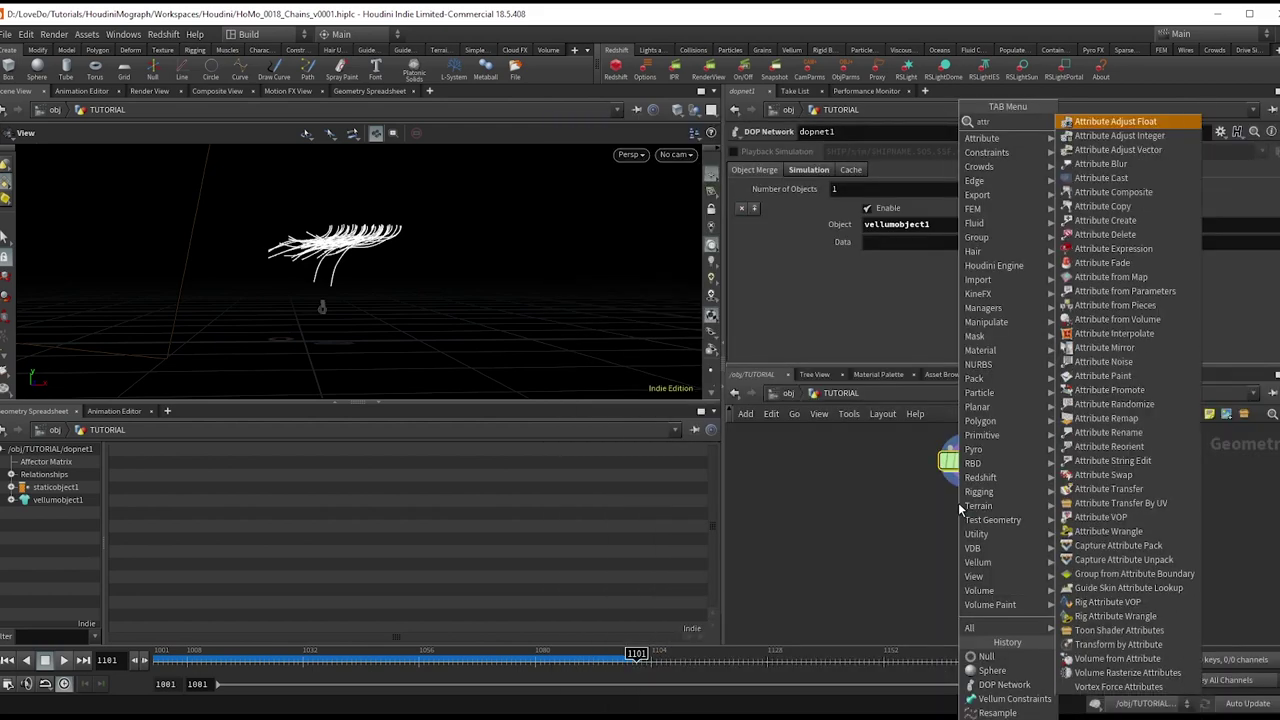
type("de")
key("Return")
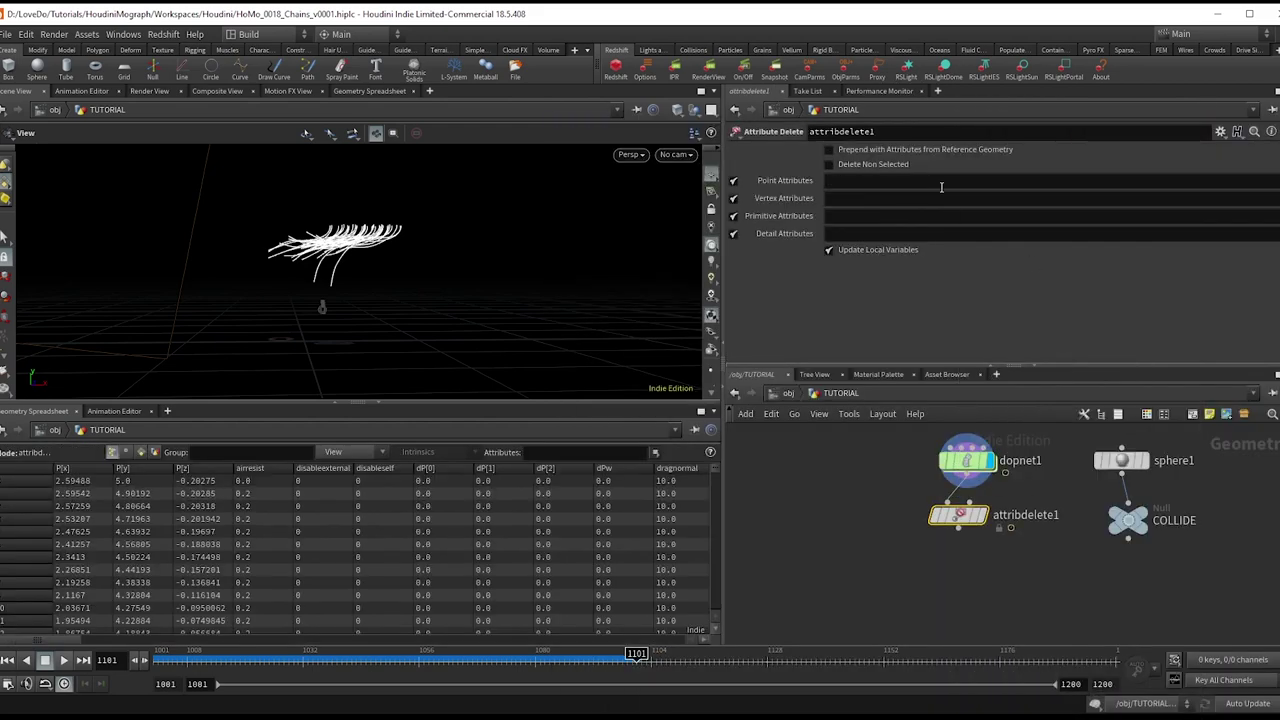
left_click(941, 181)
type("pscale")
key("Return")
left_click(986, 523)
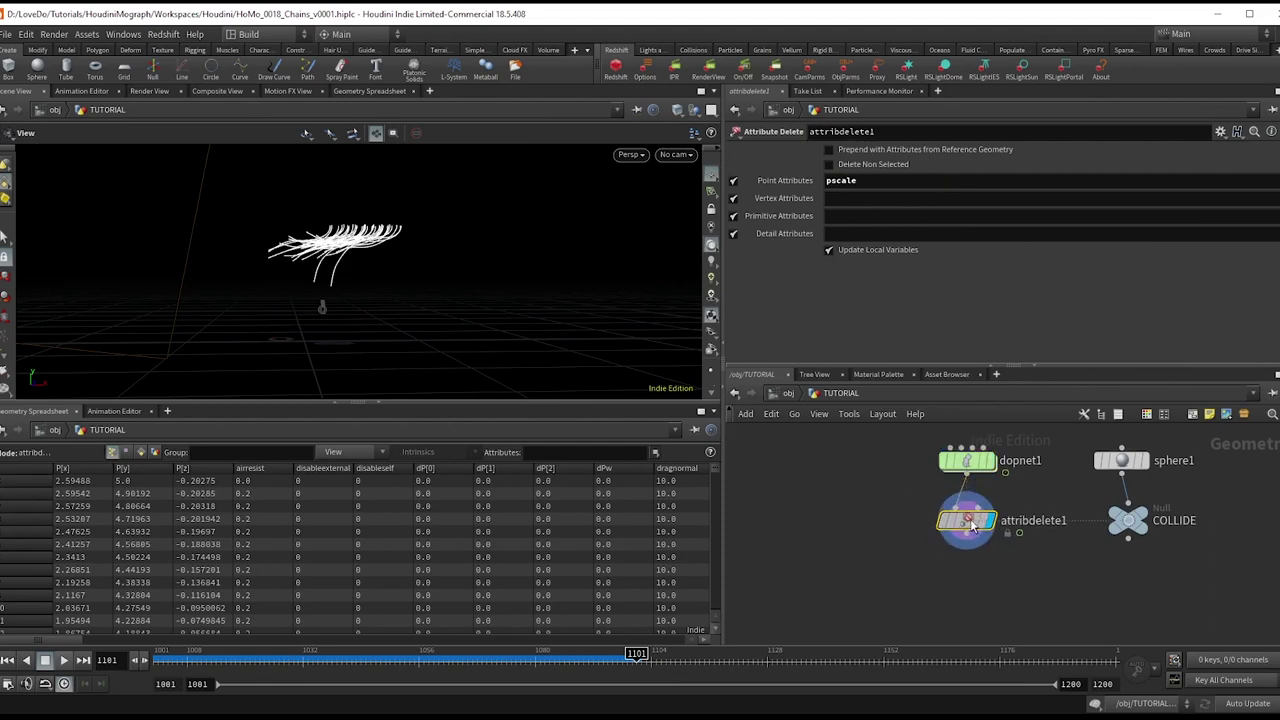
Add a new circle node and display it in the viewport
middle_click_drag(805, 510, 910, 514)
key("Tab")
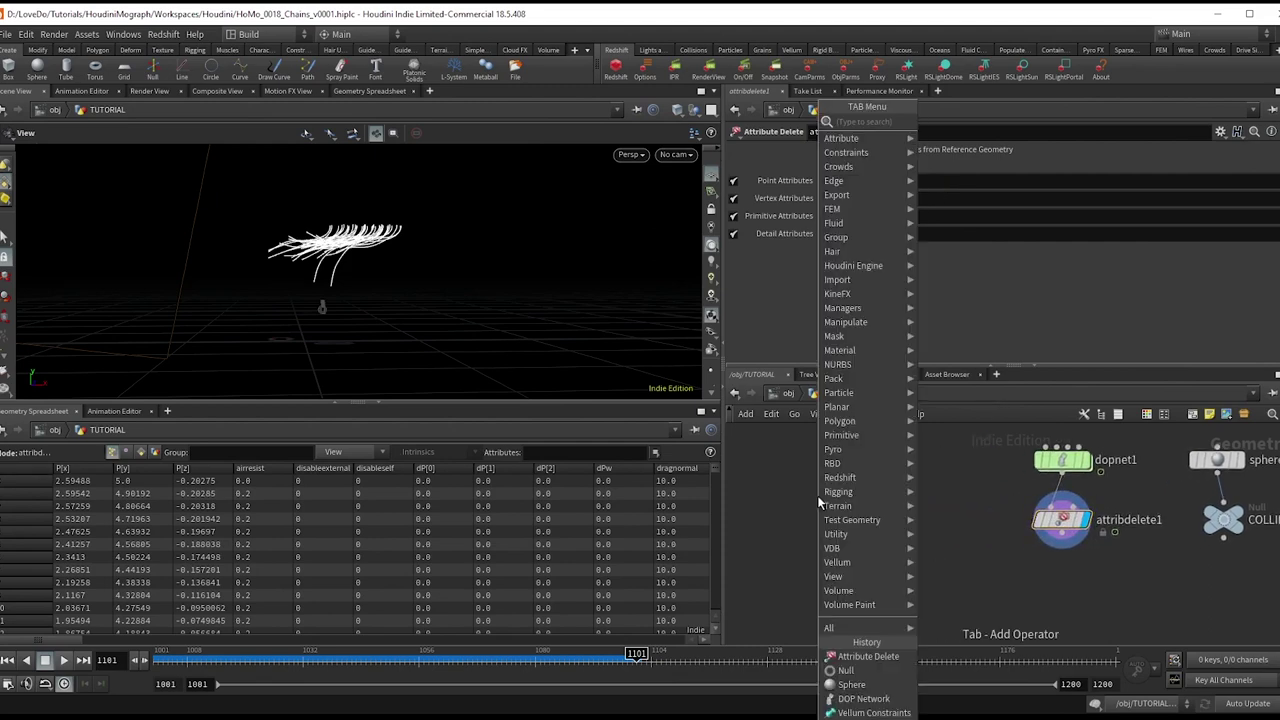
type("circle")
key("Return")
left_click(822, 497)
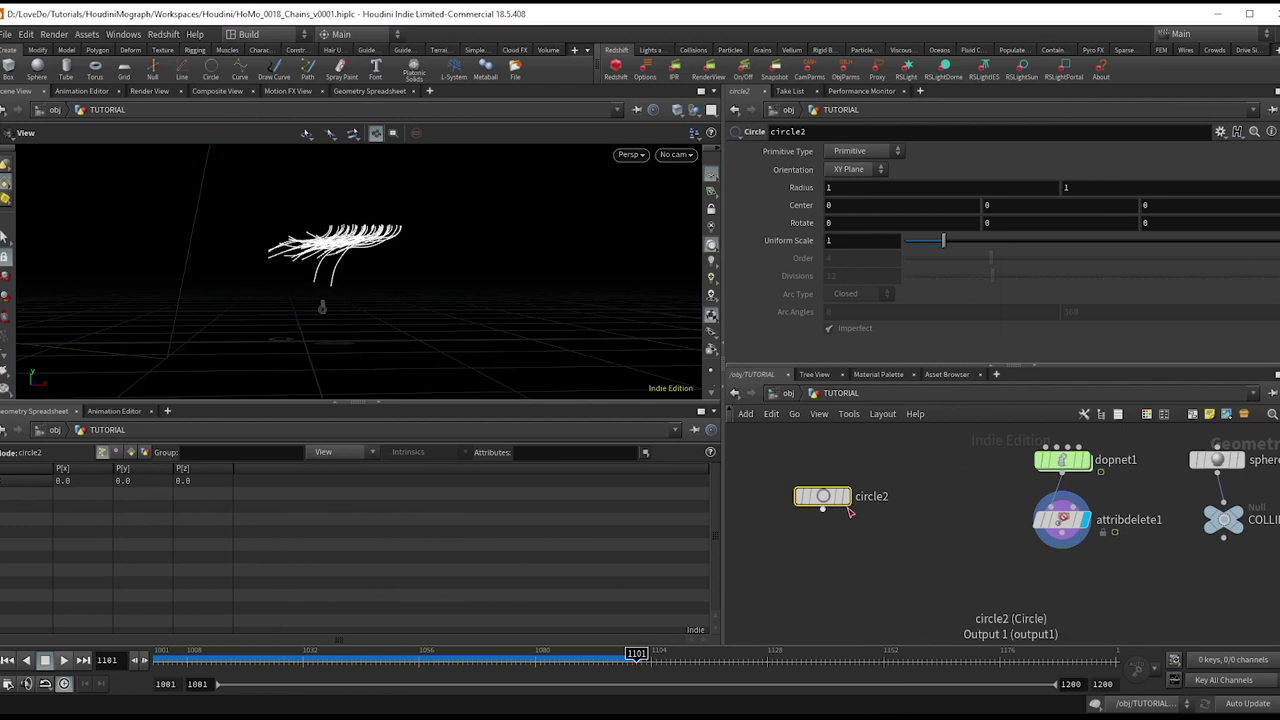
left_click(845, 496)
Make the circle a polygon open arc with 4 divisions, forming a diamond
left_click(850, 151)
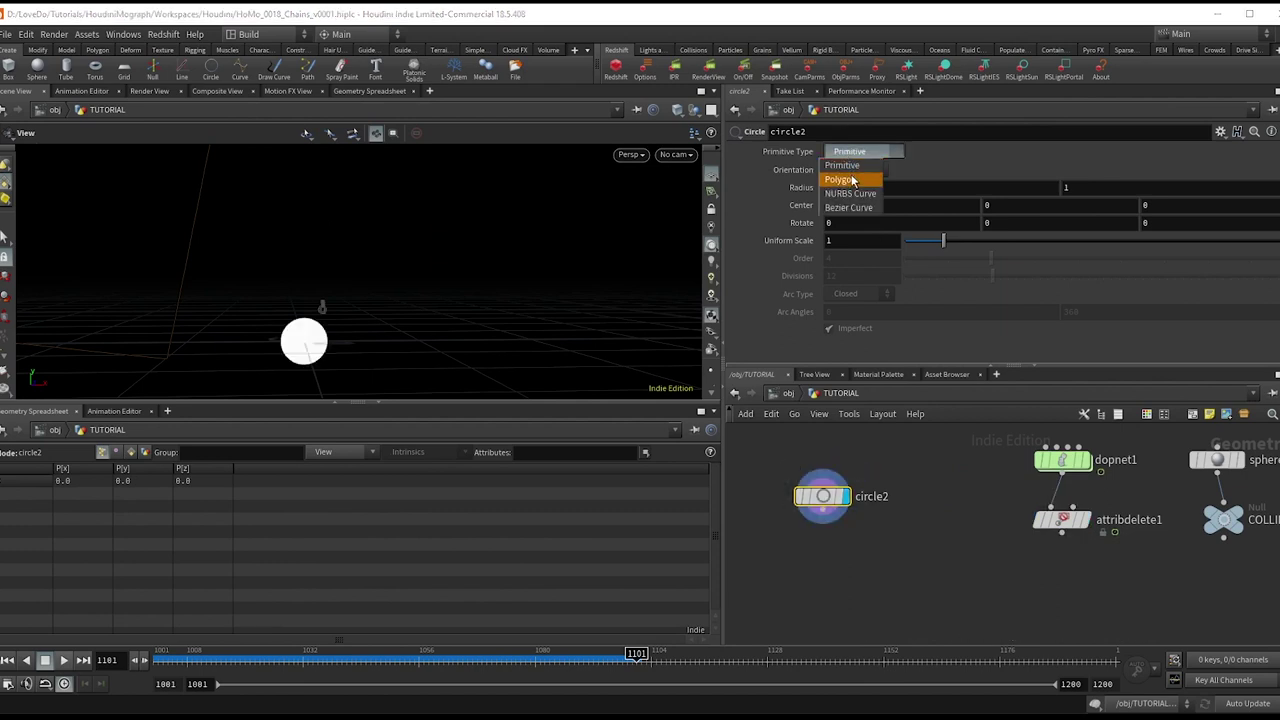
left_click(842, 179)
left_click(850, 293)
left_click(845, 327)
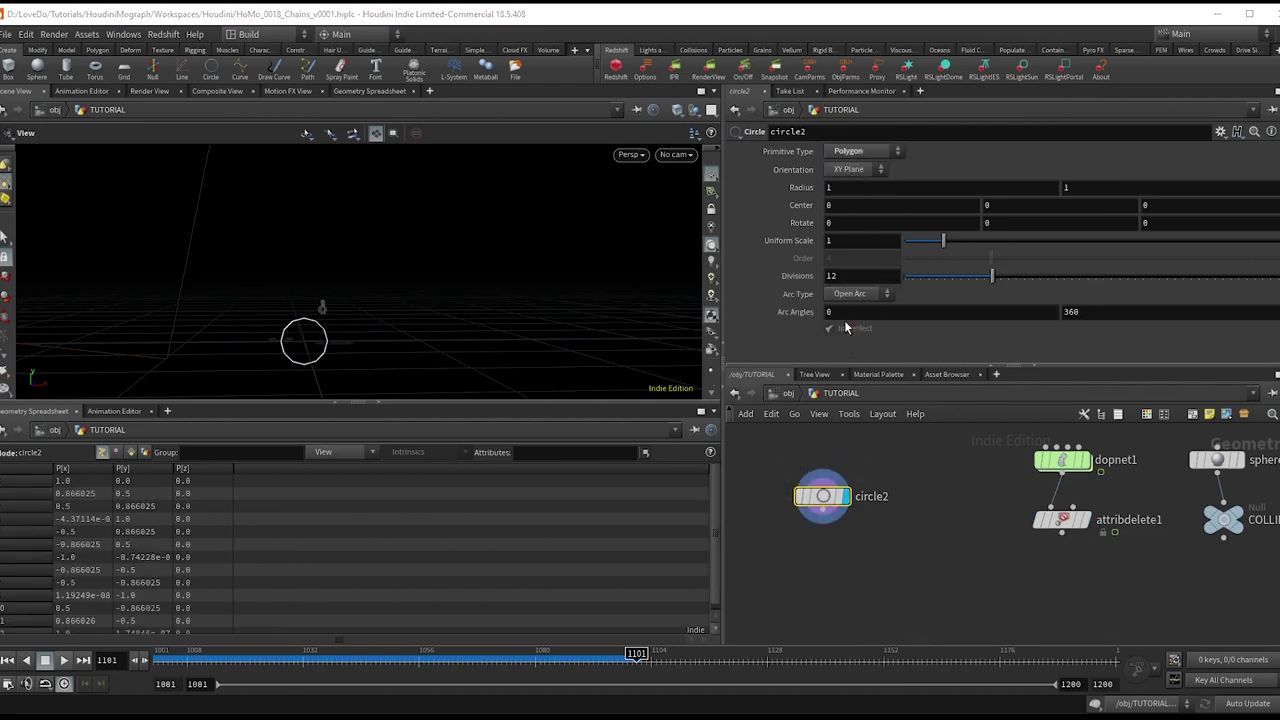
double_click(864, 278)
type("4")
key("Return")
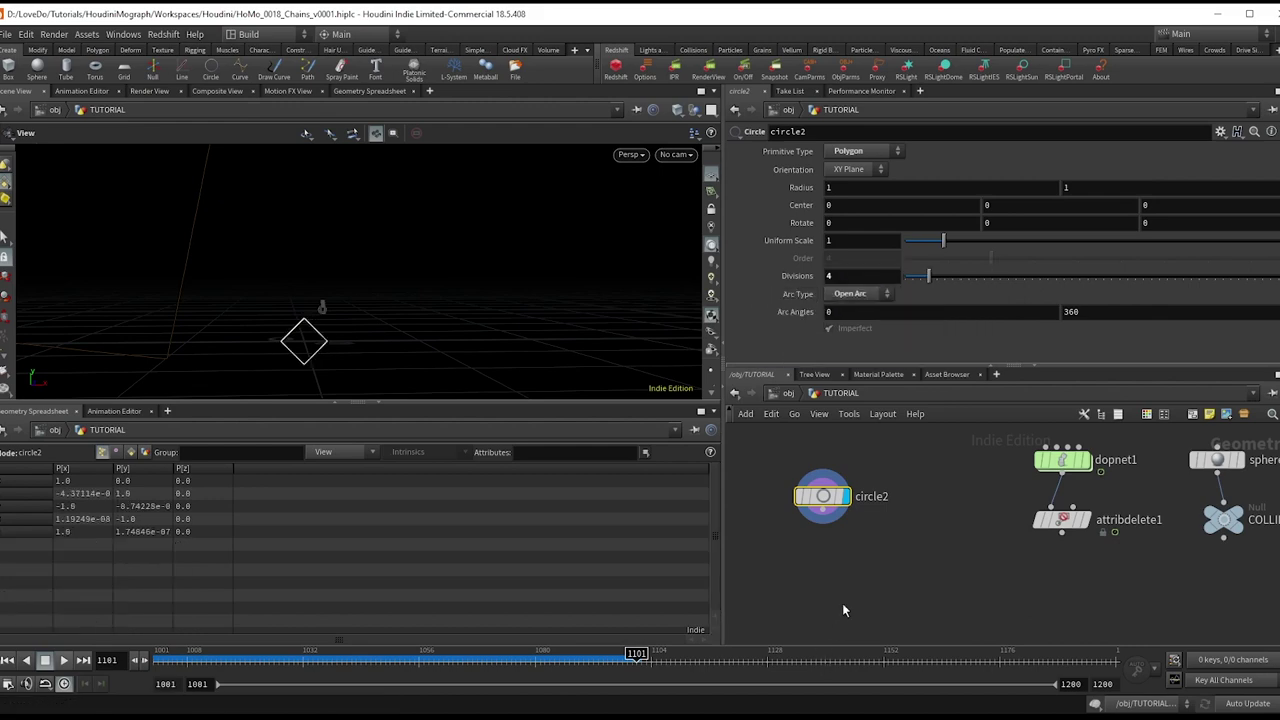
middle_click_drag(829, 525, 855, 515)
scroll(852, 512, "up", 2)
Add a transform after the circle rotating it 45° in Z into a square
key("Tab")
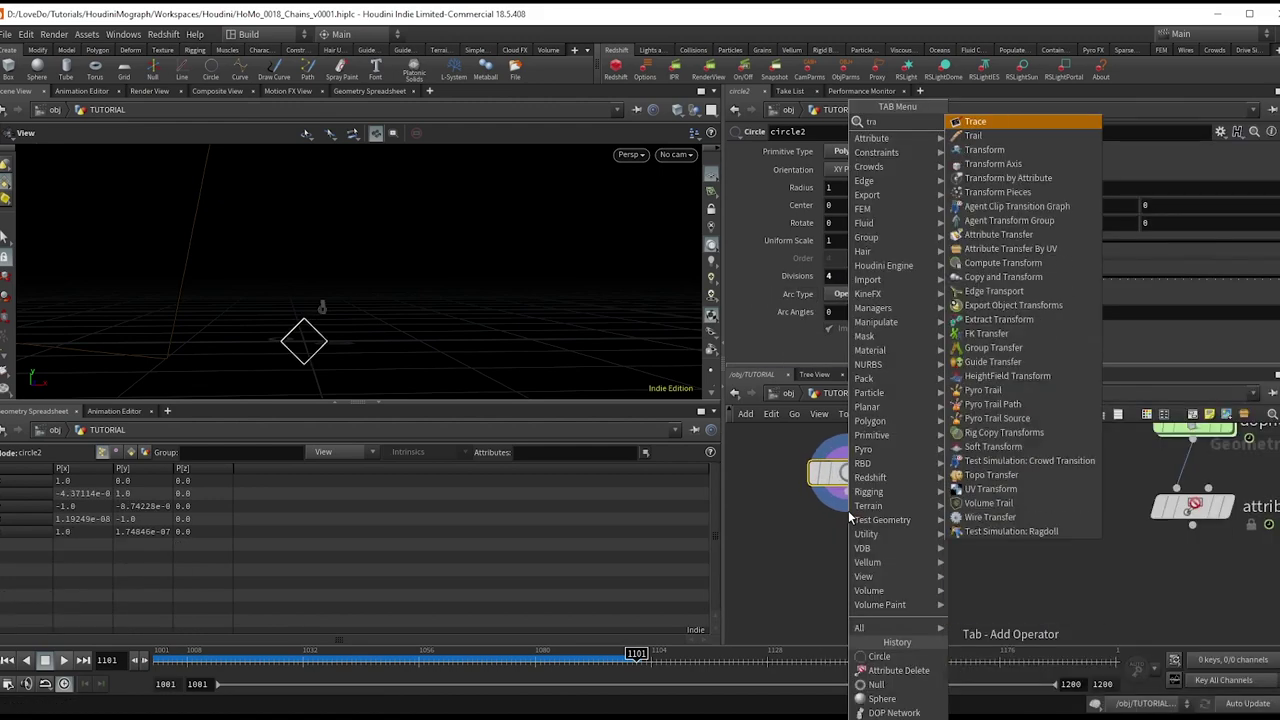
key("Escape")
left_click(848, 512)
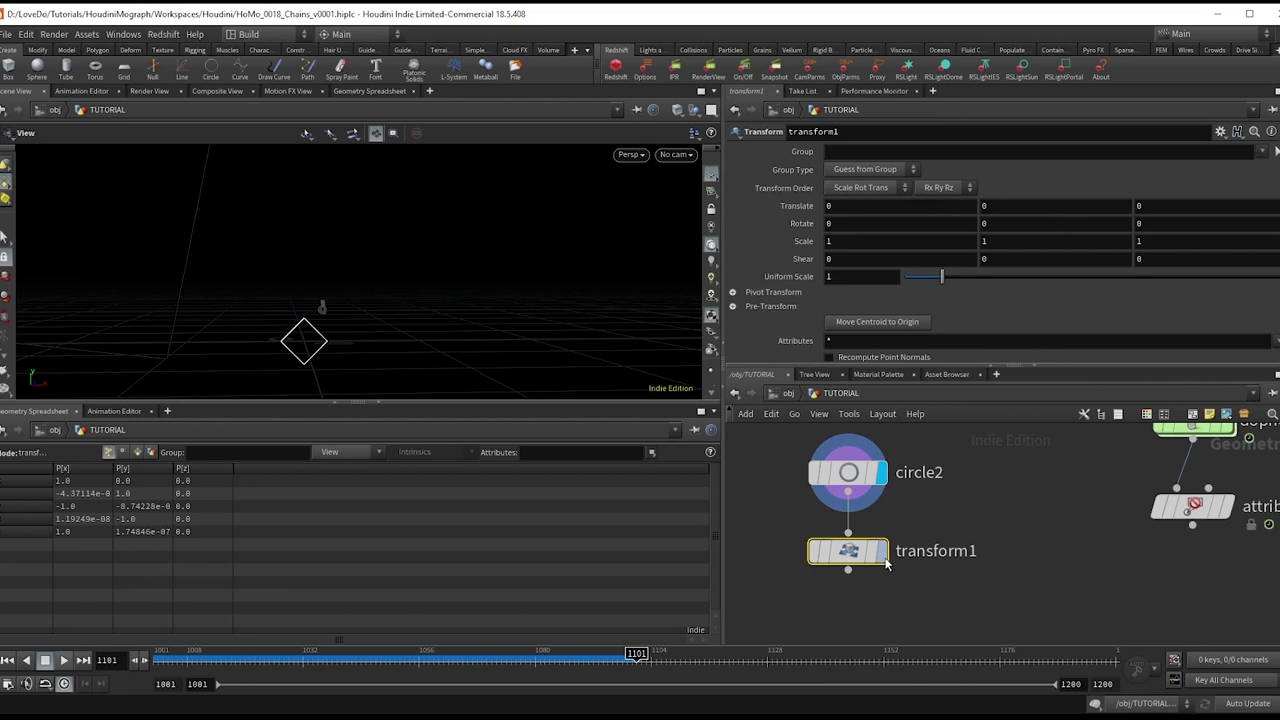
left_click(883, 558)
left_click(1150, 222)
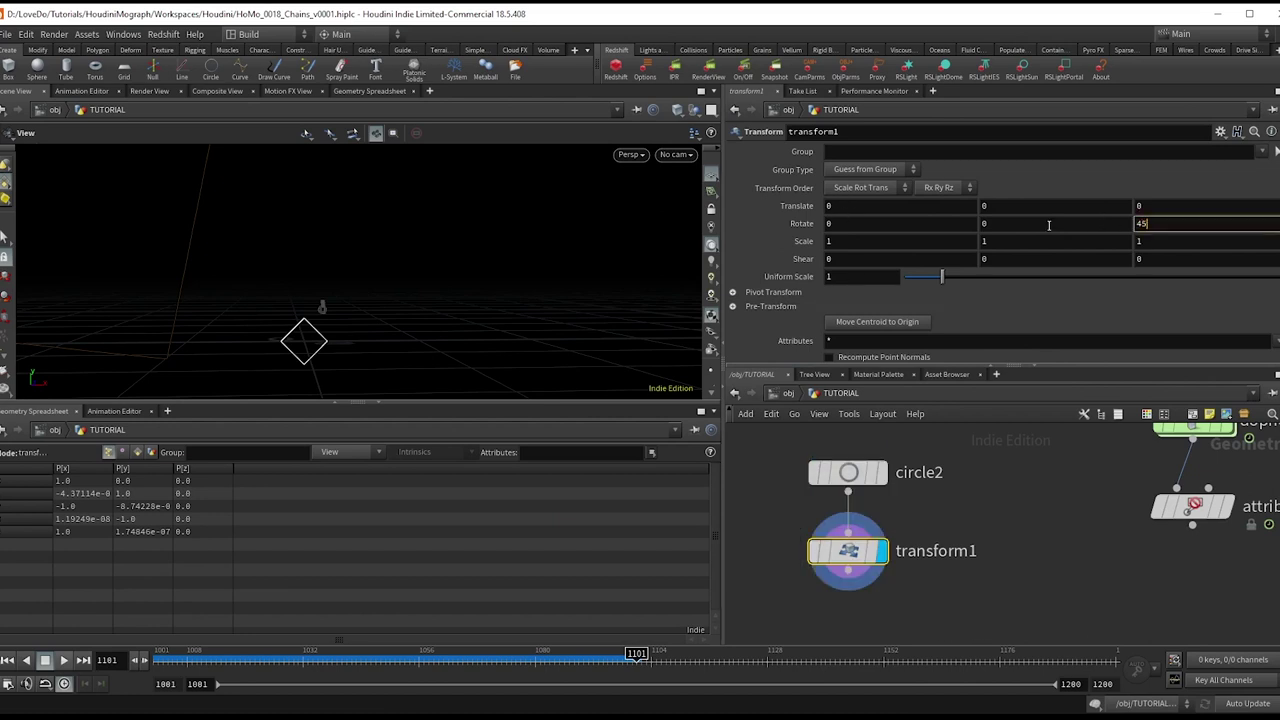
key("Return")
middle_click_drag(878, 585, 898, 535)
Add a second transform with X scale 0.6 and frame the tall rectangle
left_click(877, 541)
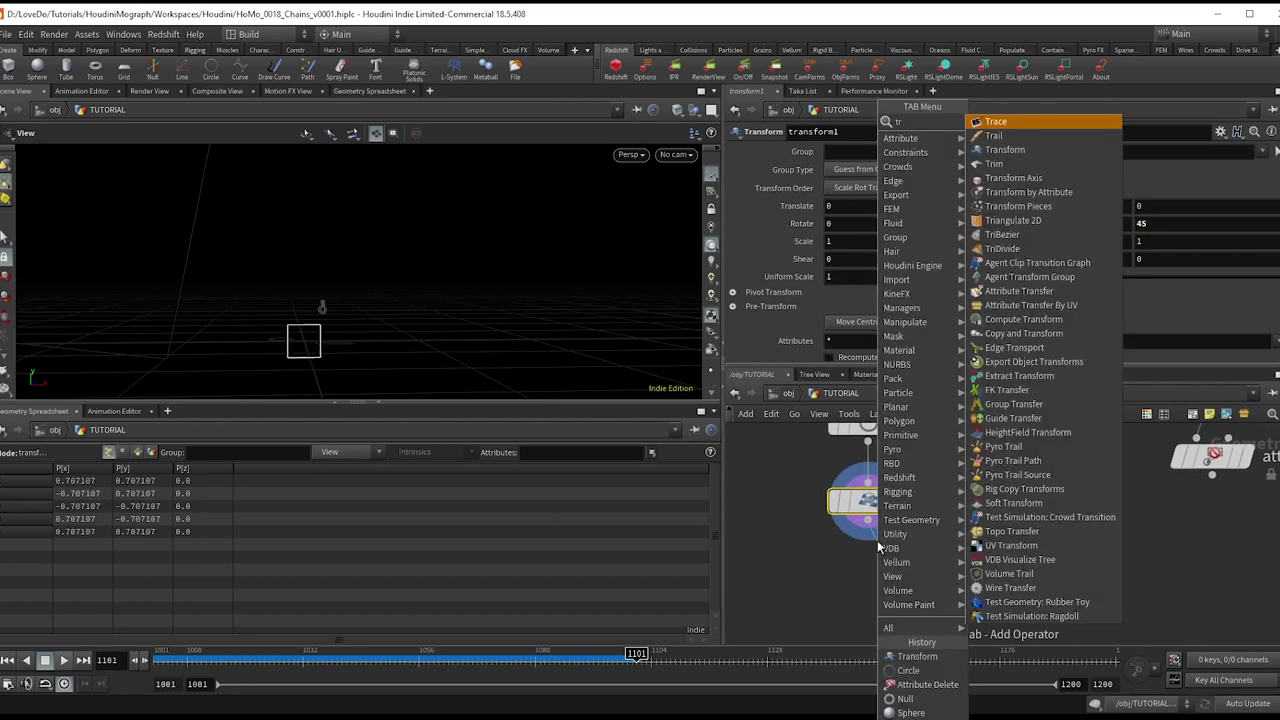
left_click(897, 578)
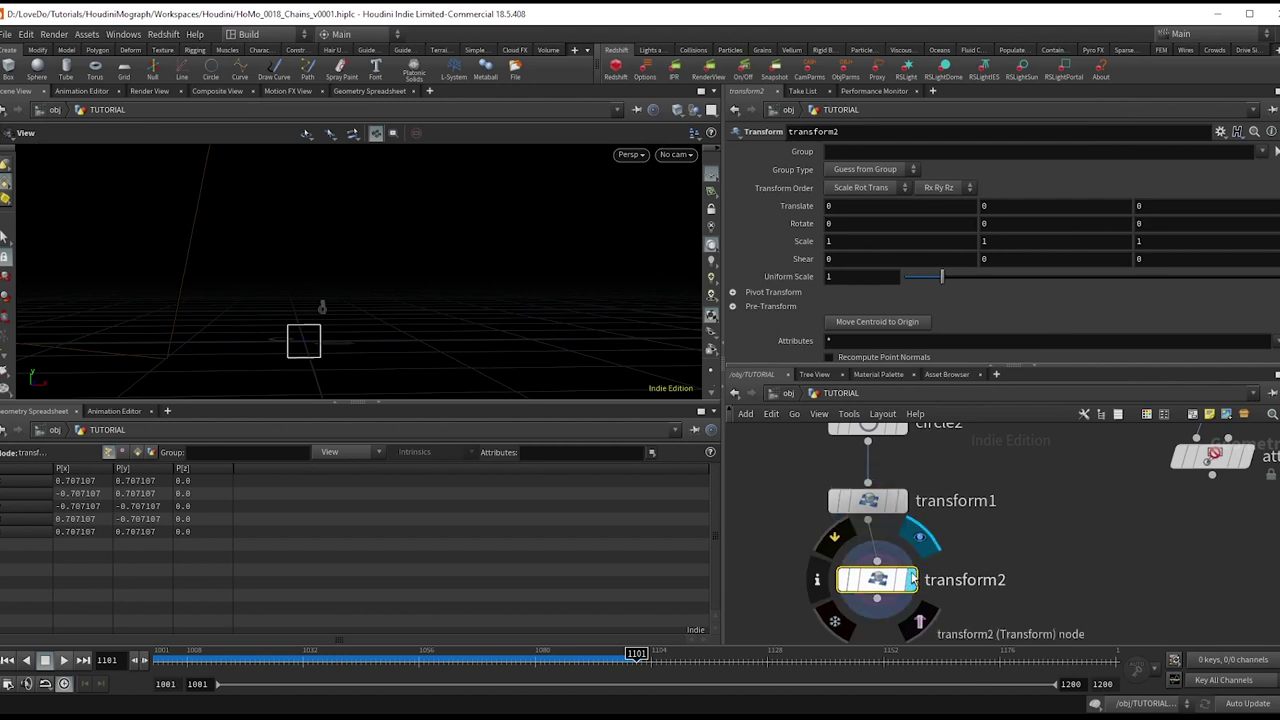
left_click(845, 241)
type(".6")
key("Return")
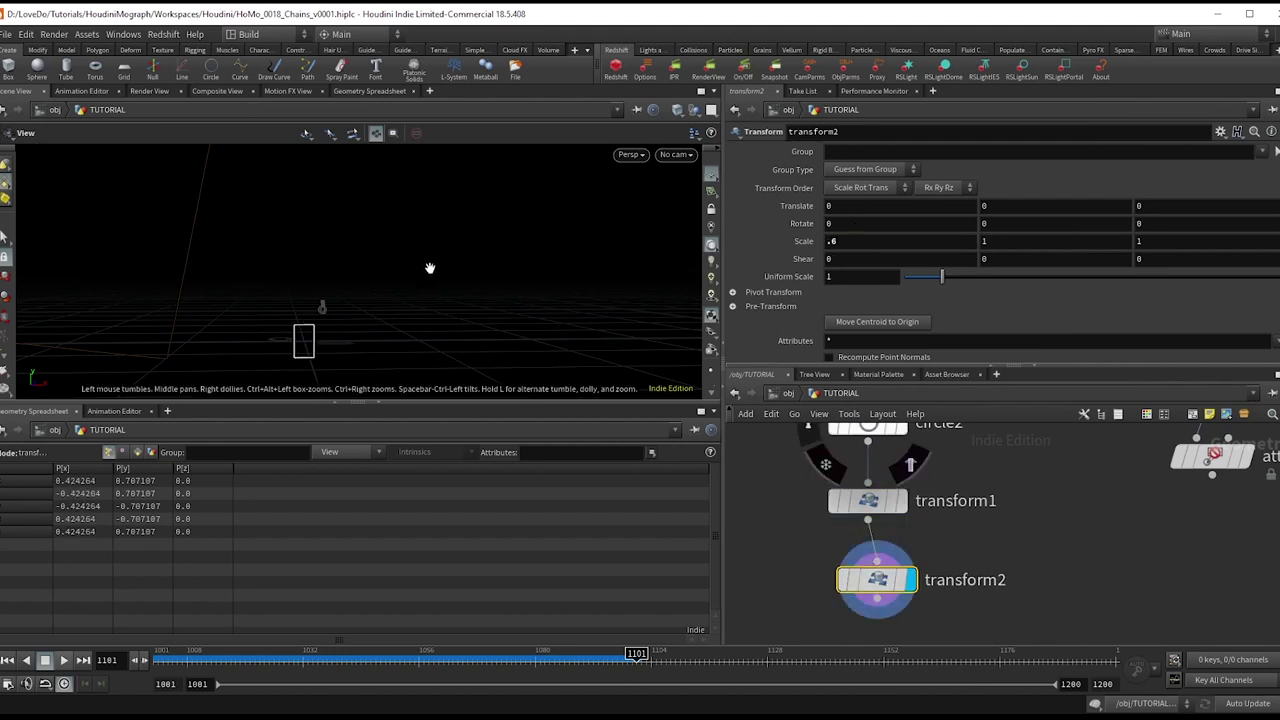
key("h")
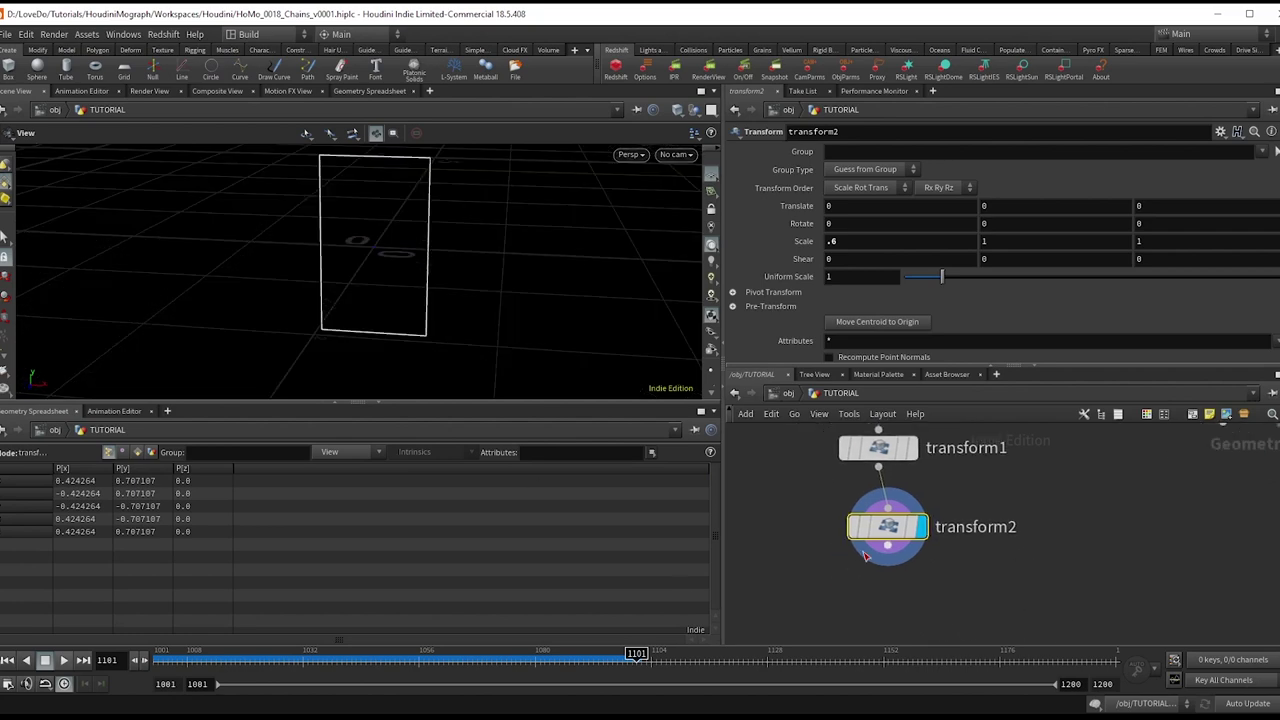
key("Tab")
Add resample2 with segment length 0.6 and Resample by Polygon Edge enabled
type("res")
key("Return")
left_click(870, 605)
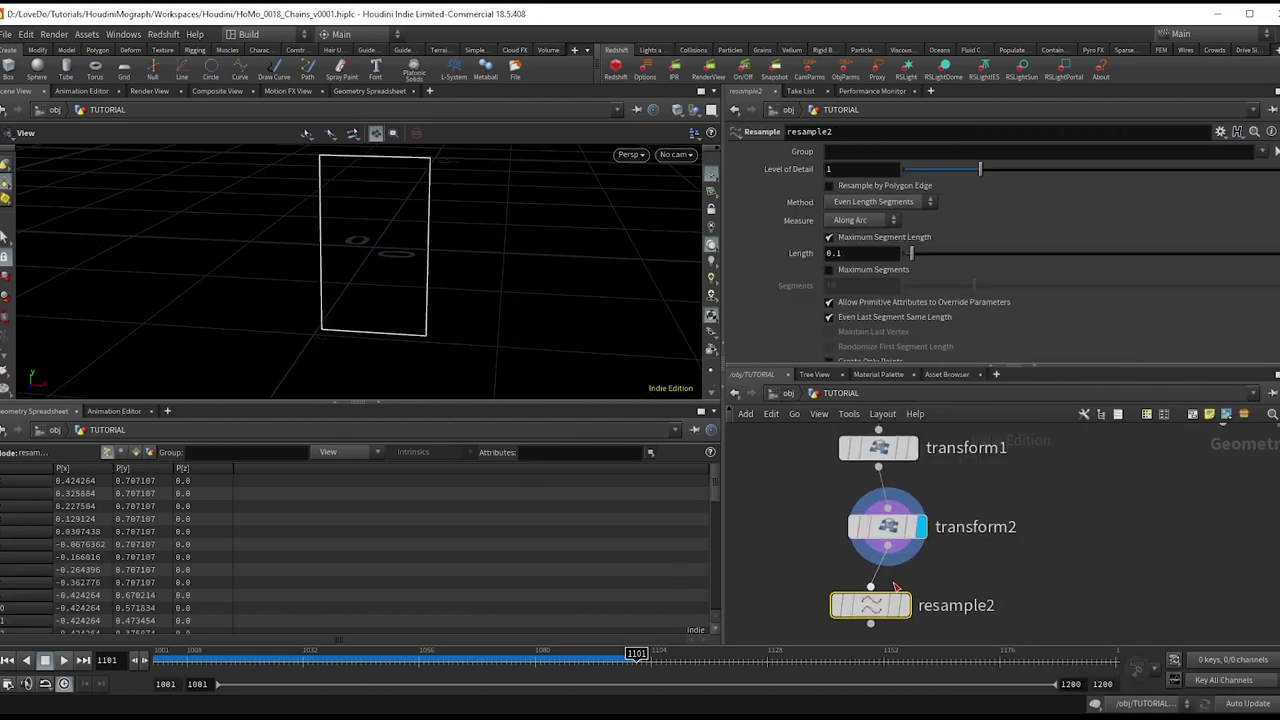
left_click(861, 252)
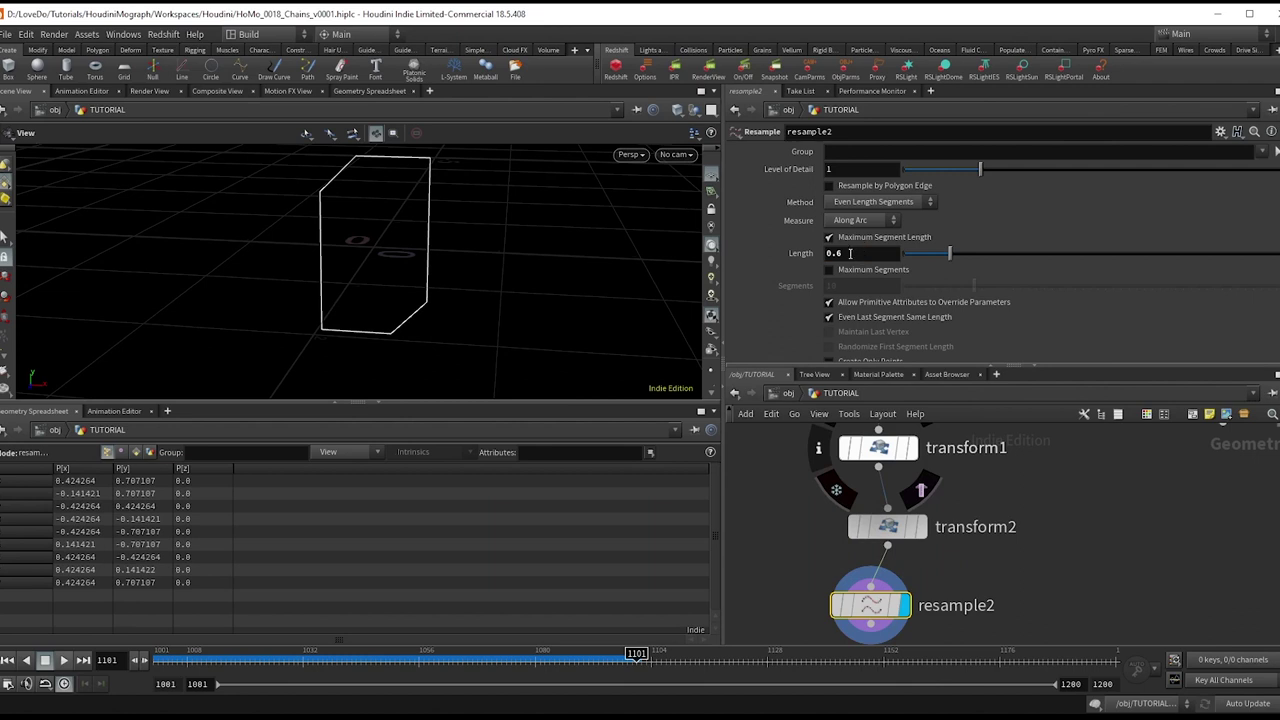
scroll(855, 286, "down", 1)
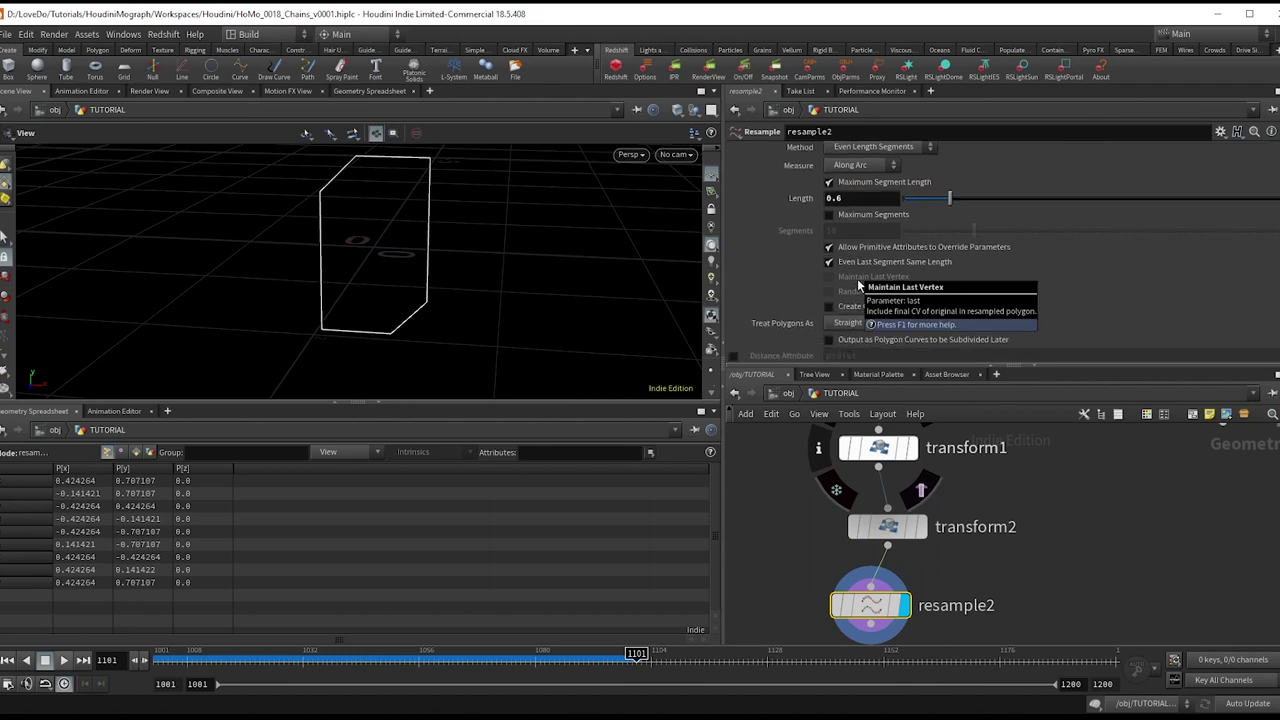
scroll(996, 260, "up", 1)
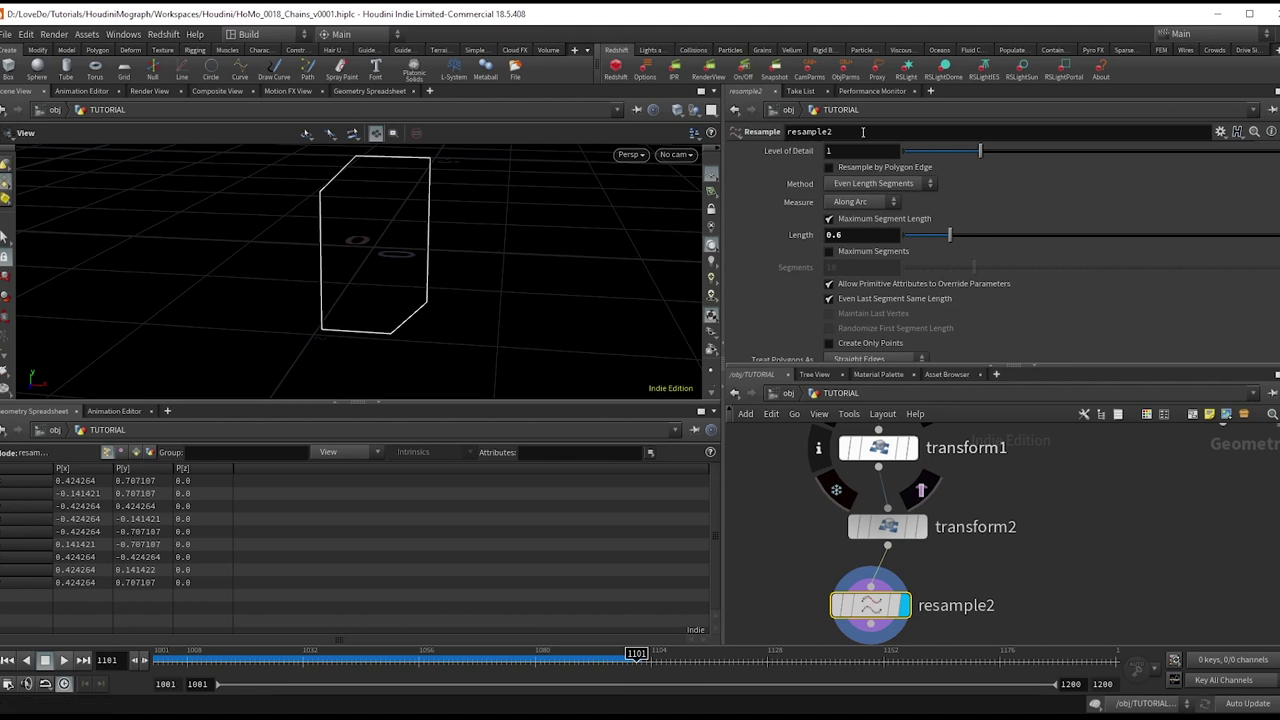
left_click(829, 167)
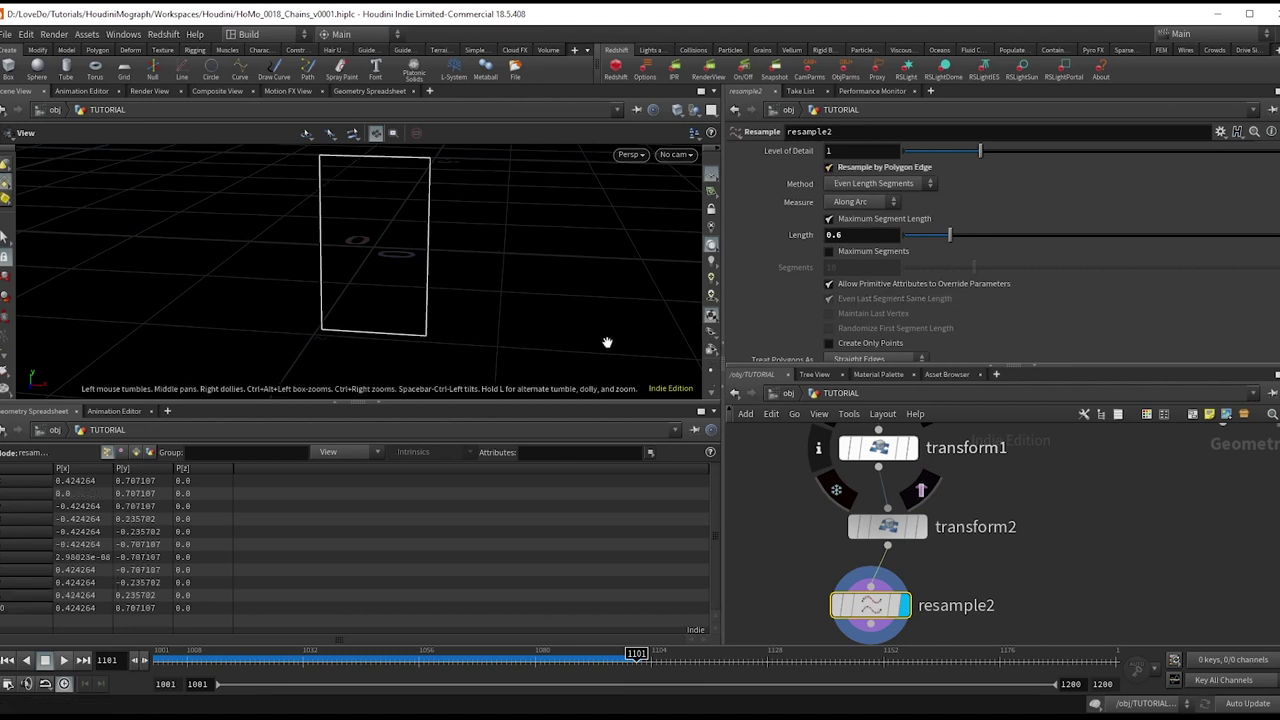
Add a fuse node below the resample
left_click_drag(414, 266, 414, 240)
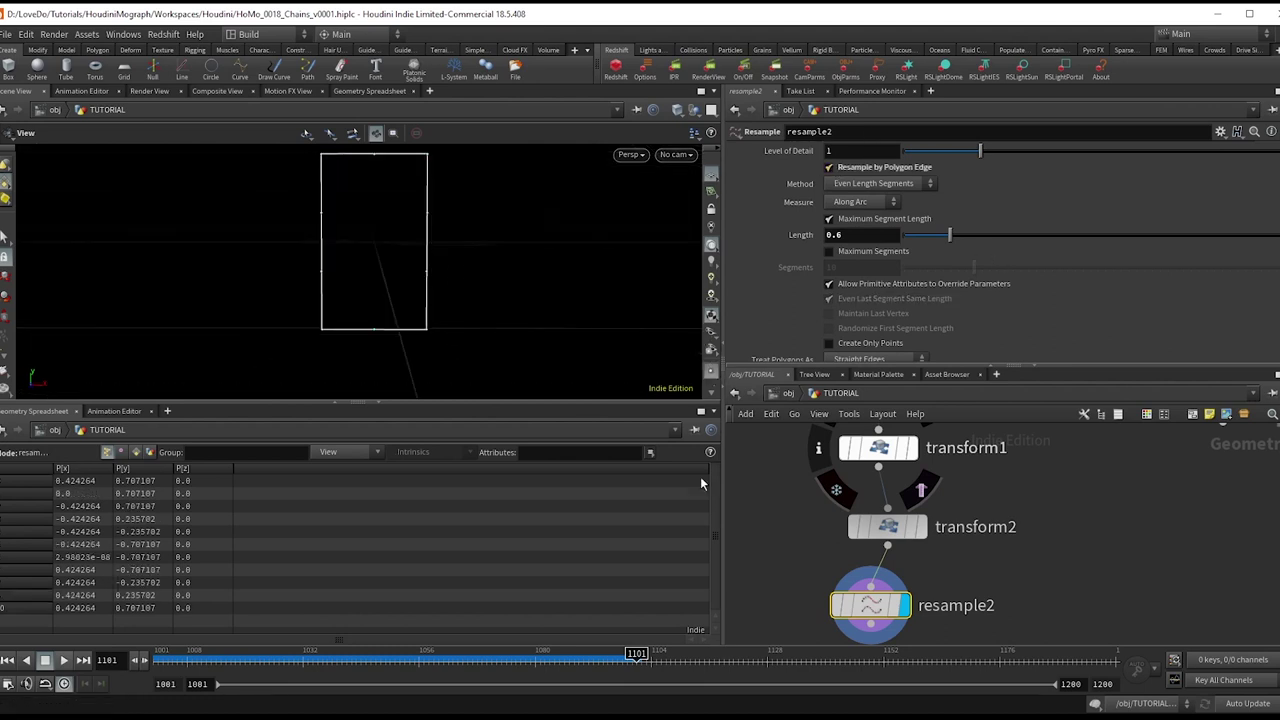
middle_click_drag(1003, 607, 1029, 505)
key("Tab")
type("fuse")
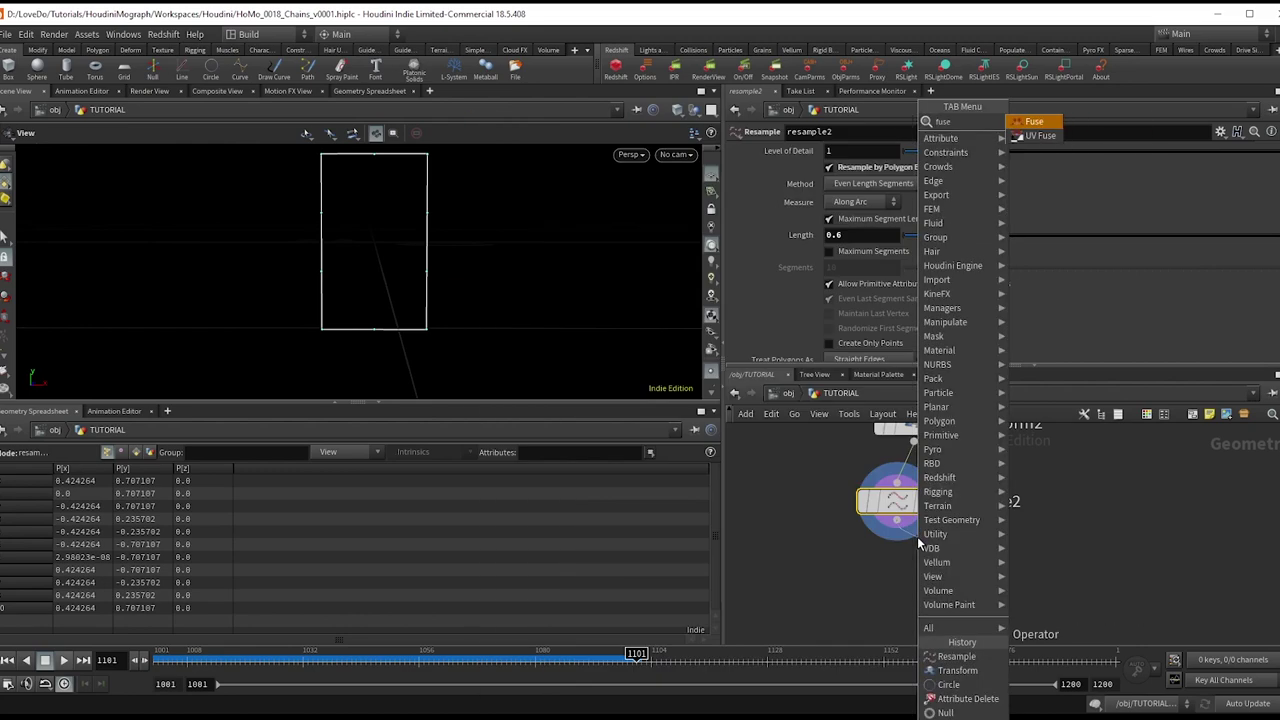
key("Return")
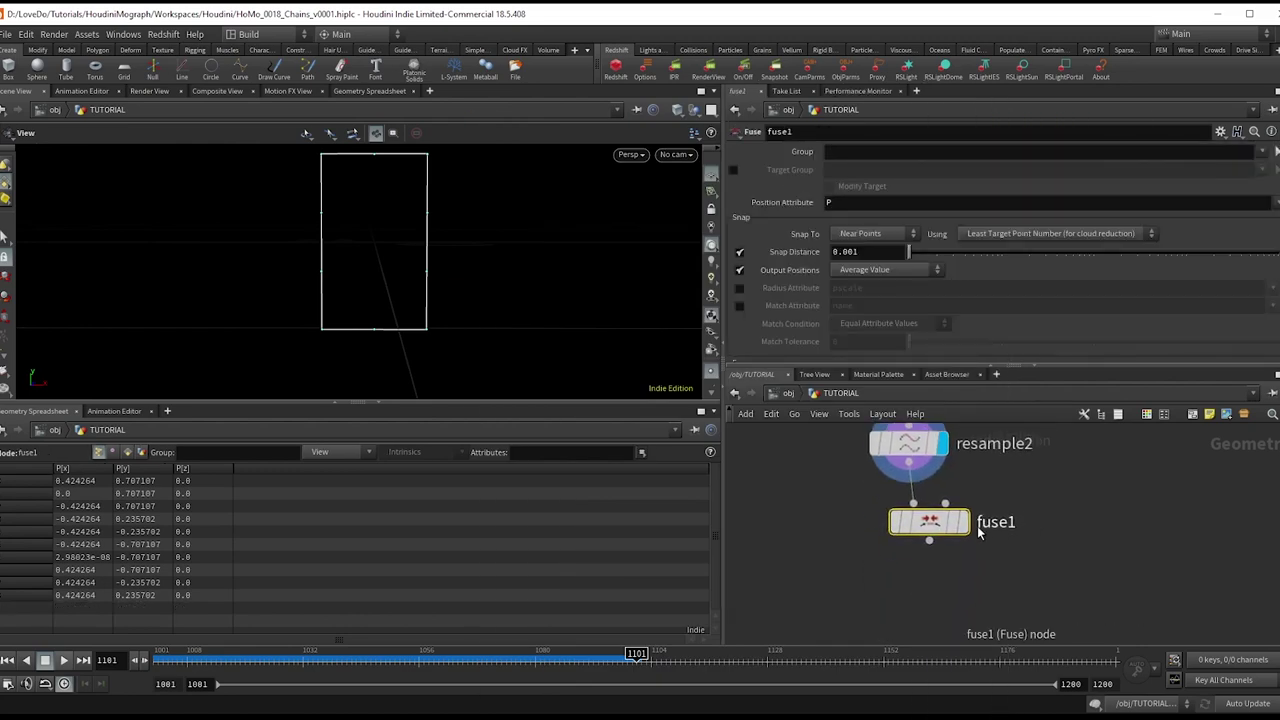
left_click(929, 540)
Add resample3 treating polygons as subdivision curves to round the corners
key("Tab")
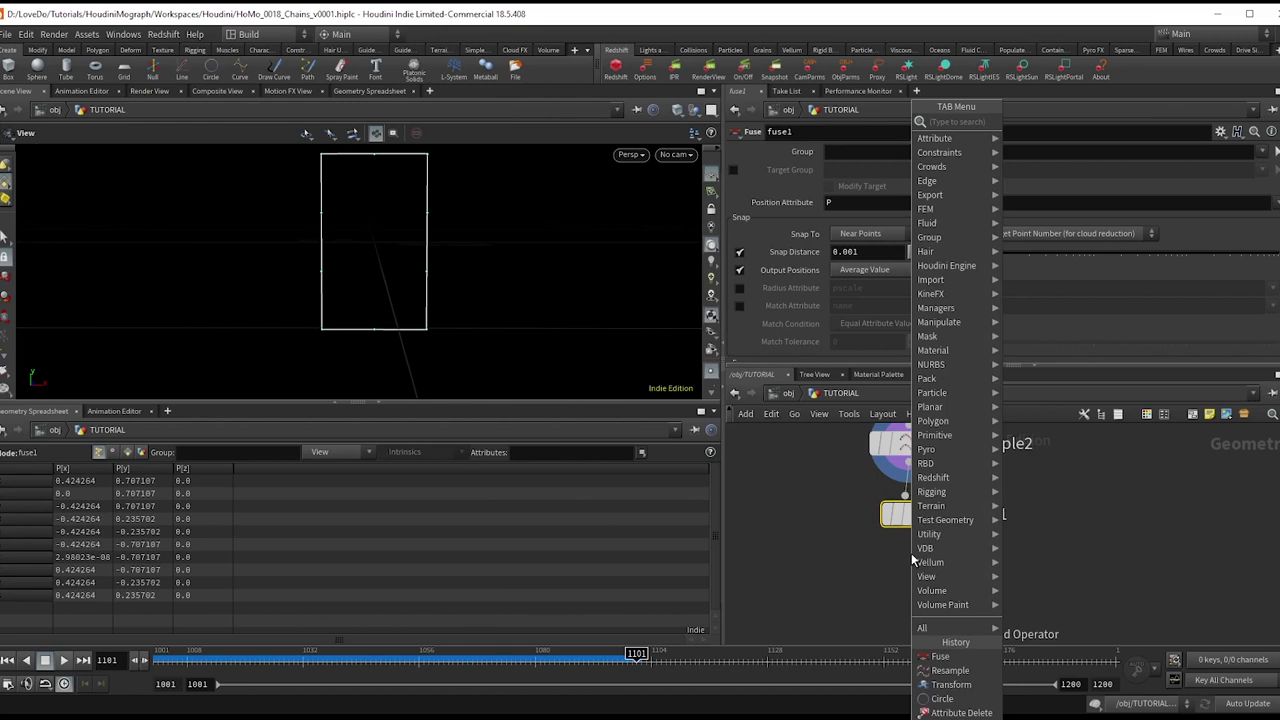
type("resa")
key("Return")
left_click(925, 605)
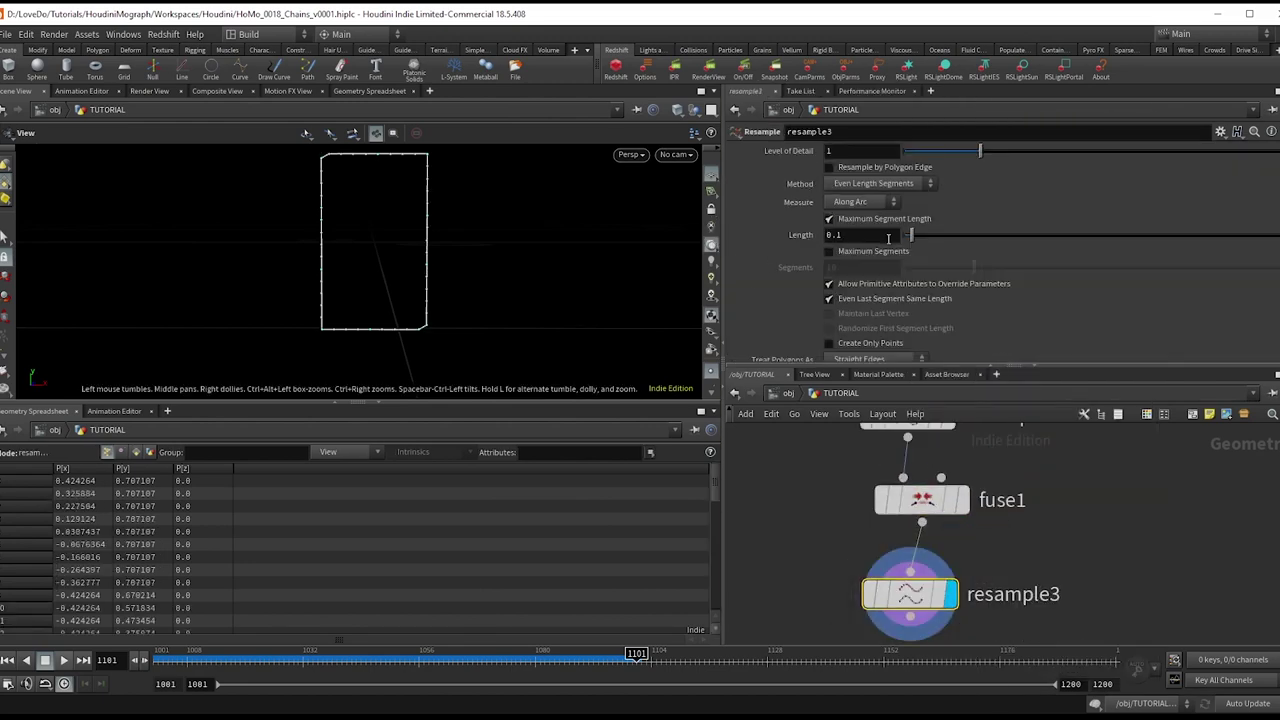
scroll(882, 264, "down", 2)
left_click(867, 322)
left_click(868, 338)
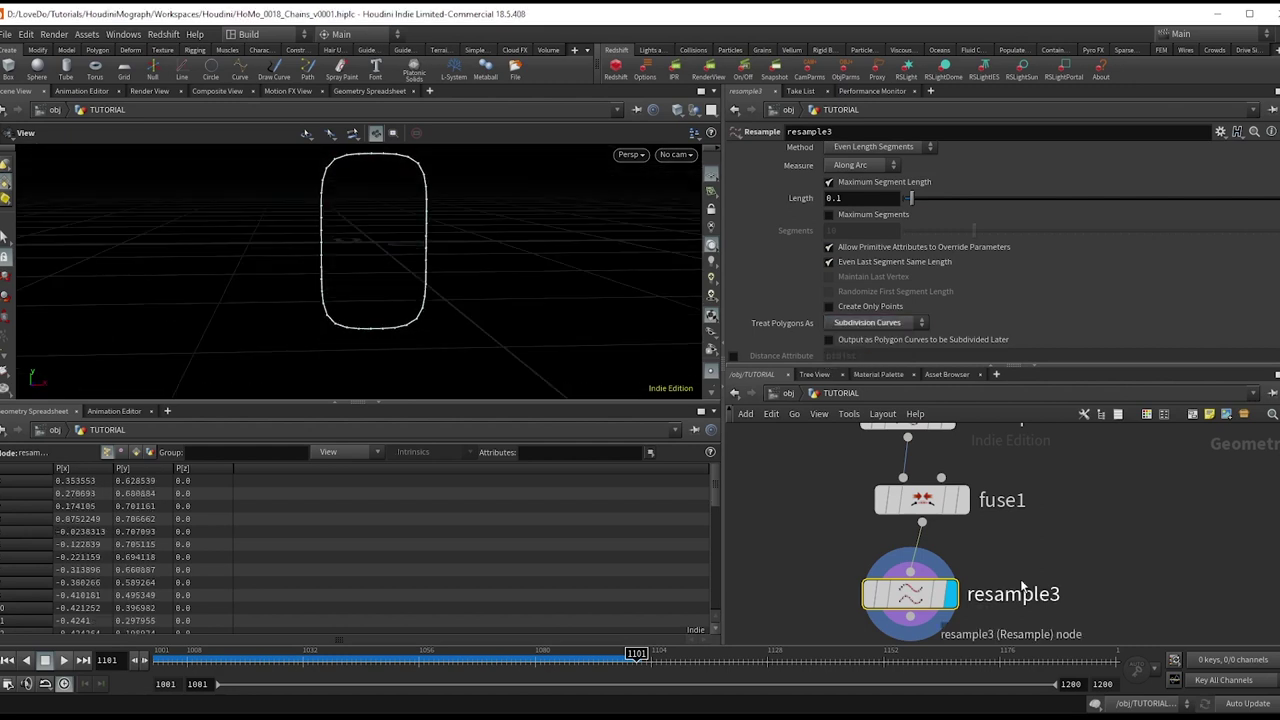
scroll(1022, 588, "down", 2)
Add a second fuse below resample3 and display fuse2
left_click(943, 572)
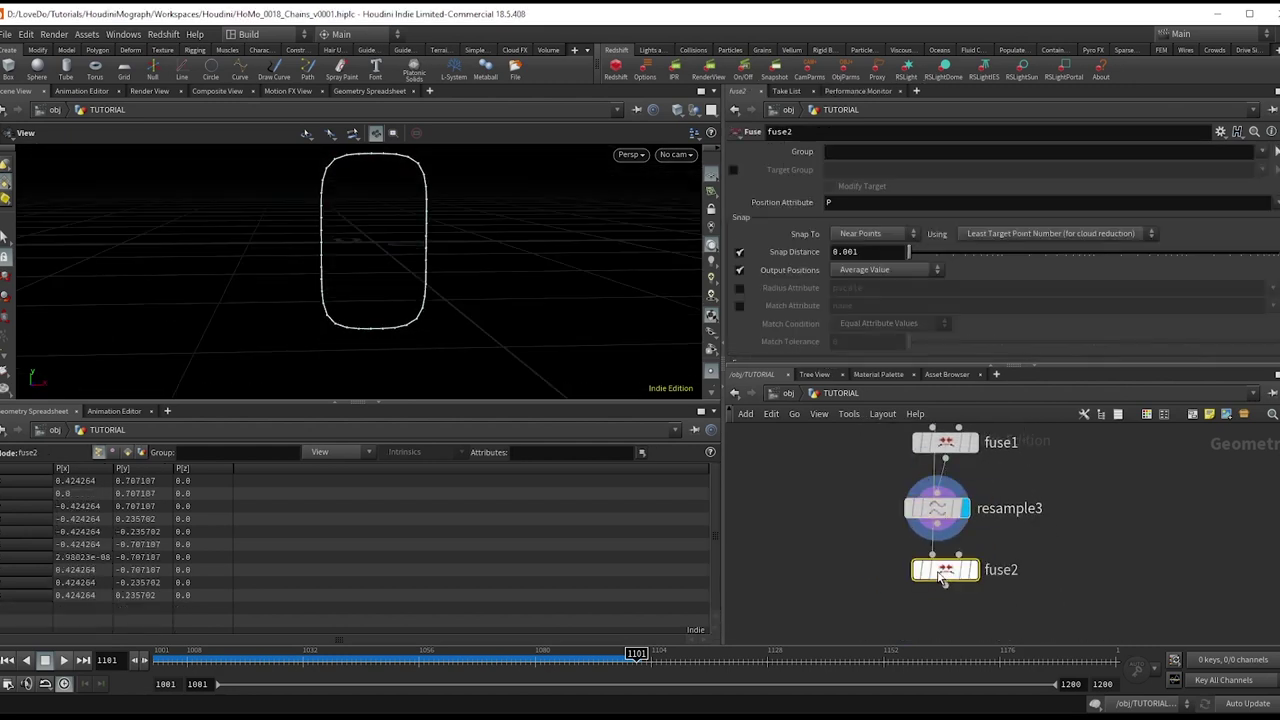
scroll(942, 578, "up", 2)
left_click(998, 571)
scroll(1000, 540, "up", 2)
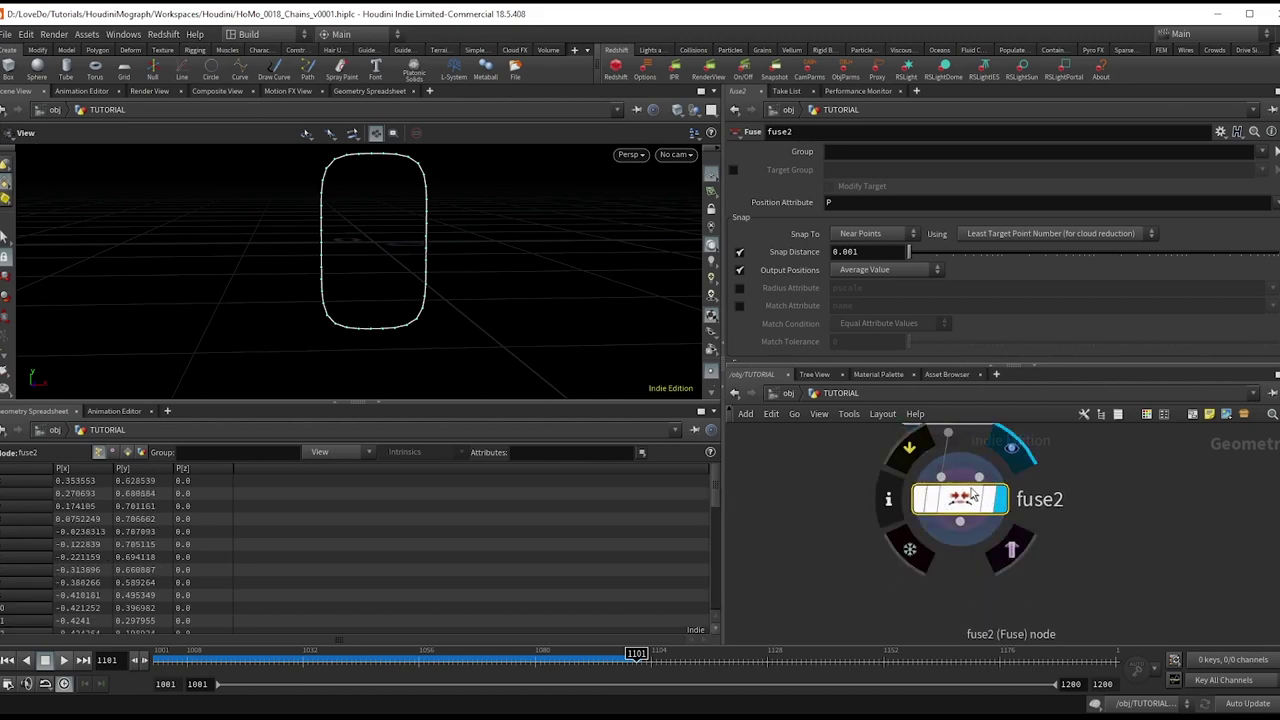
left_click(948, 513)
Add a PolyWire with 0.2 wire radius to turn the loop into a solid link
left_click(964, 530)
type("pol")
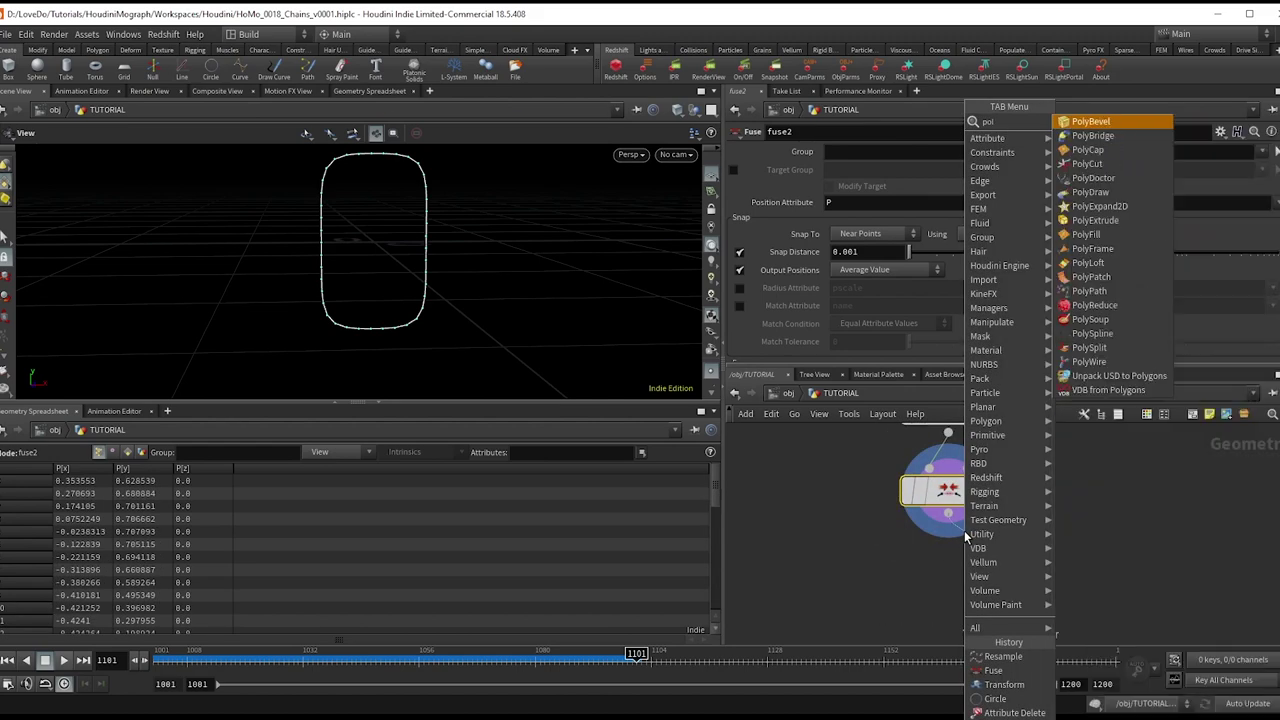
type("ywi")
key("Return")
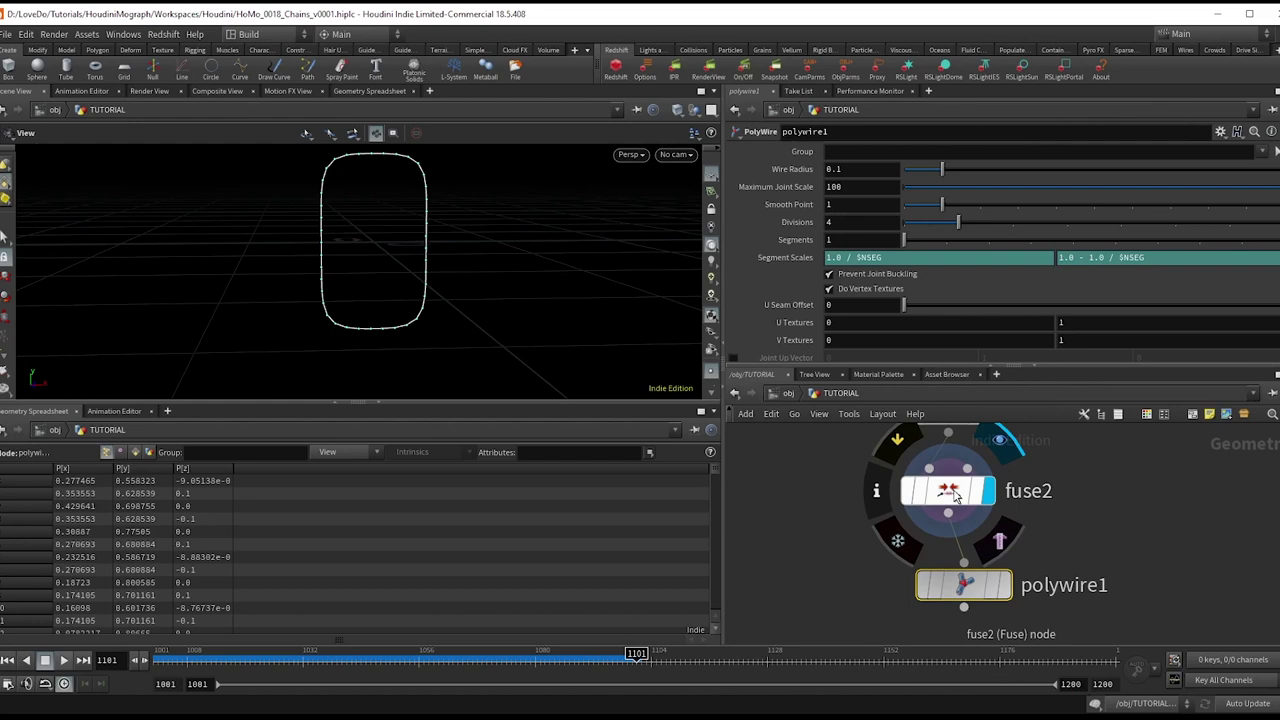
left_click(1003, 585)
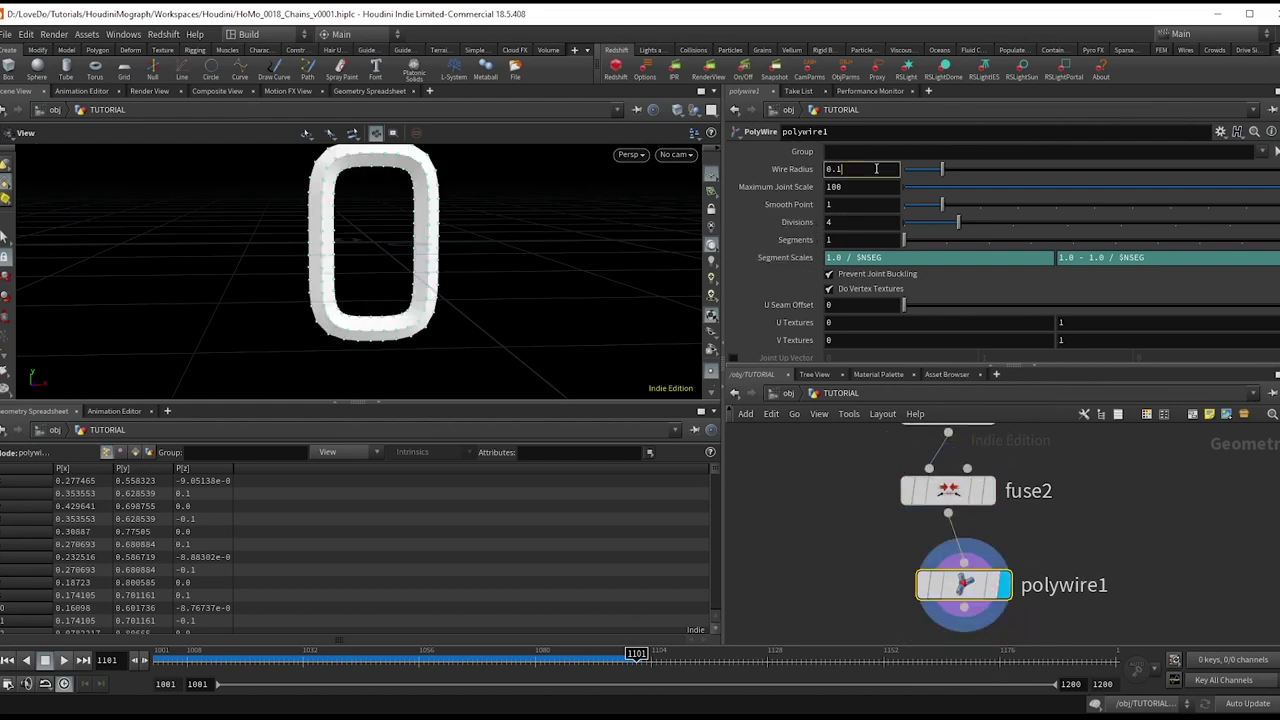
key("BackSpace")
type("2")
key("Return")
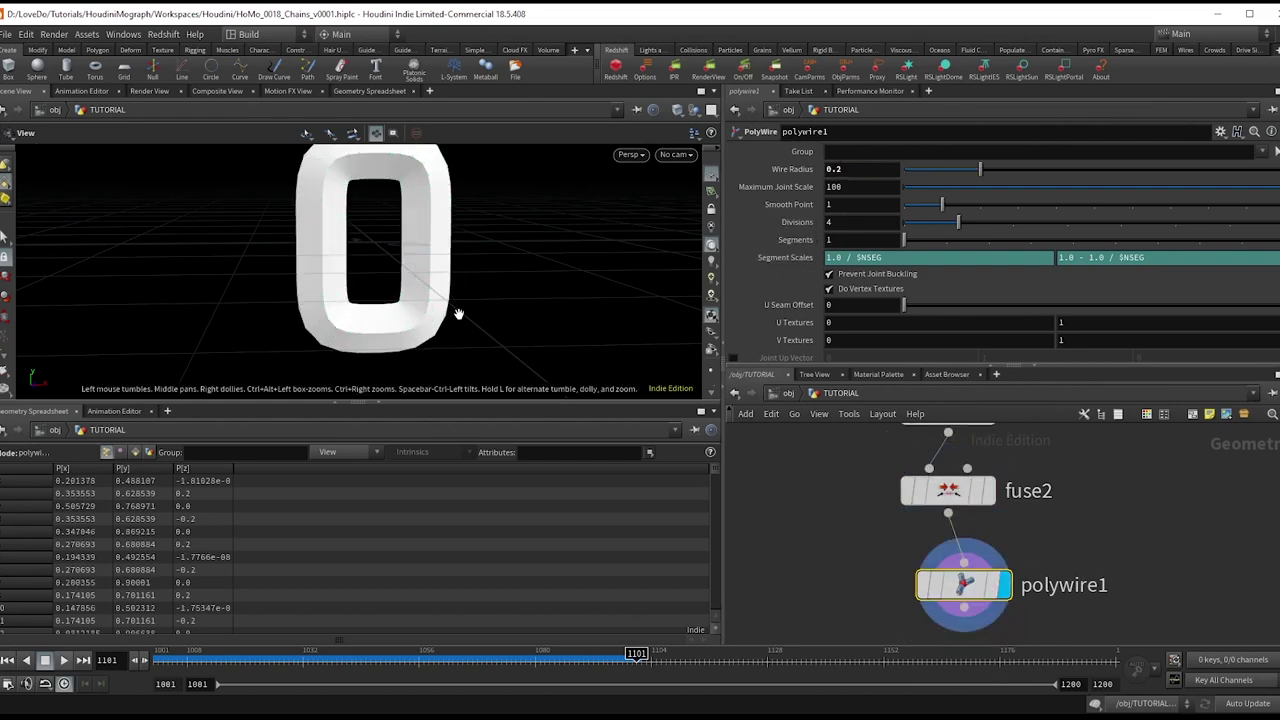
left_click_drag(457, 314, 886, 541)
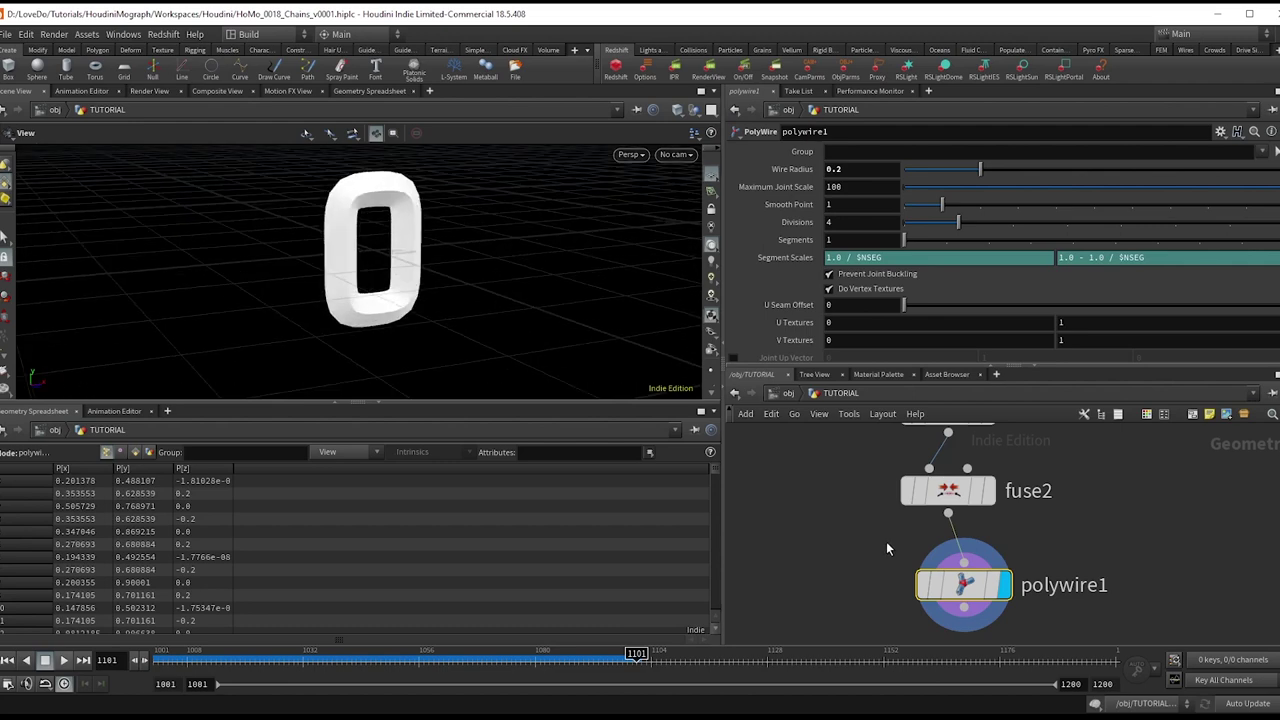
scroll(886, 541, "down", 5)
scroll(898, 541, "up", 3)
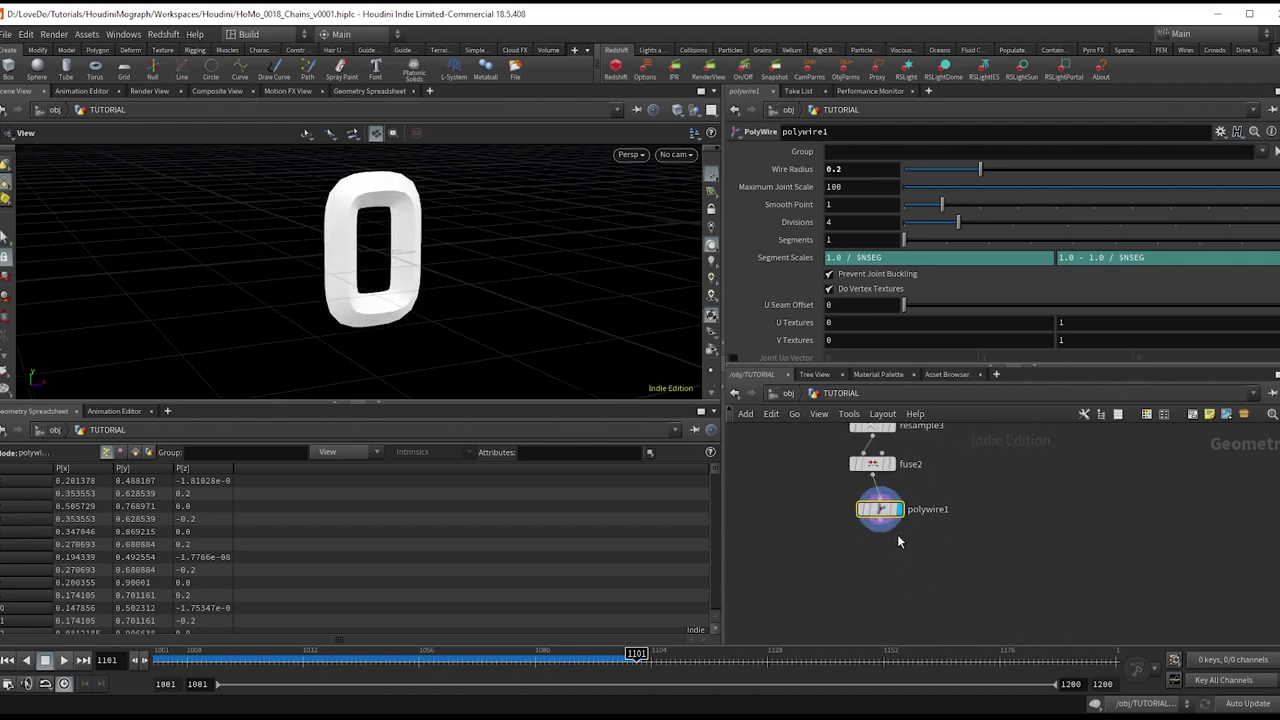
Add transform3 below polywire1, display it, and rotate it 90° around X
left_click(881, 530)
key("Tab")
type("transform")
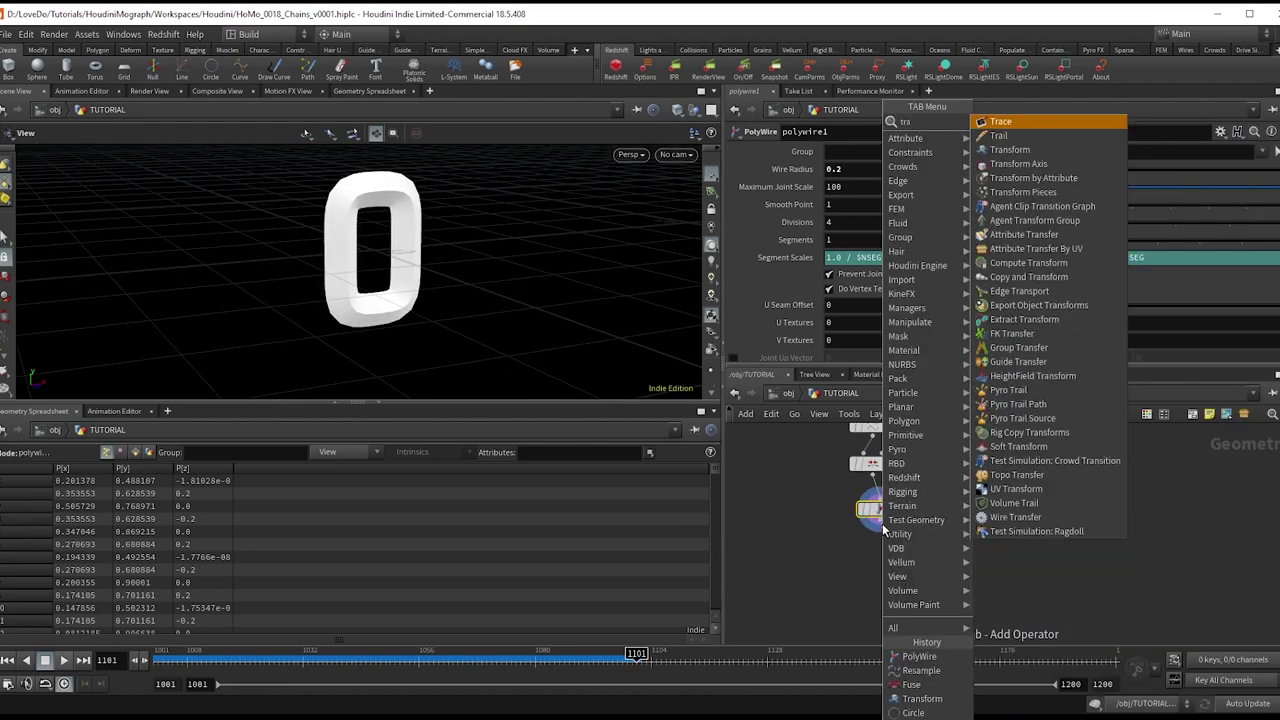
key("Return")
scroll(884, 532, "up", 2)
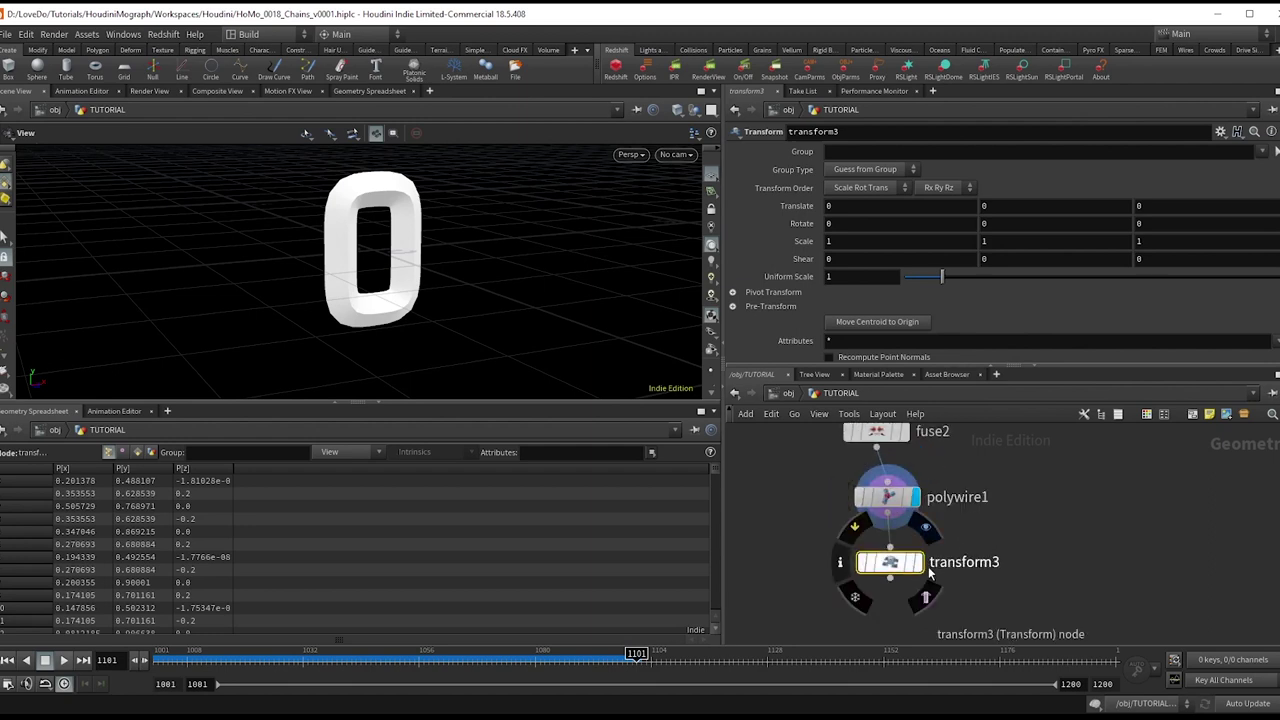
left_click(918, 562)
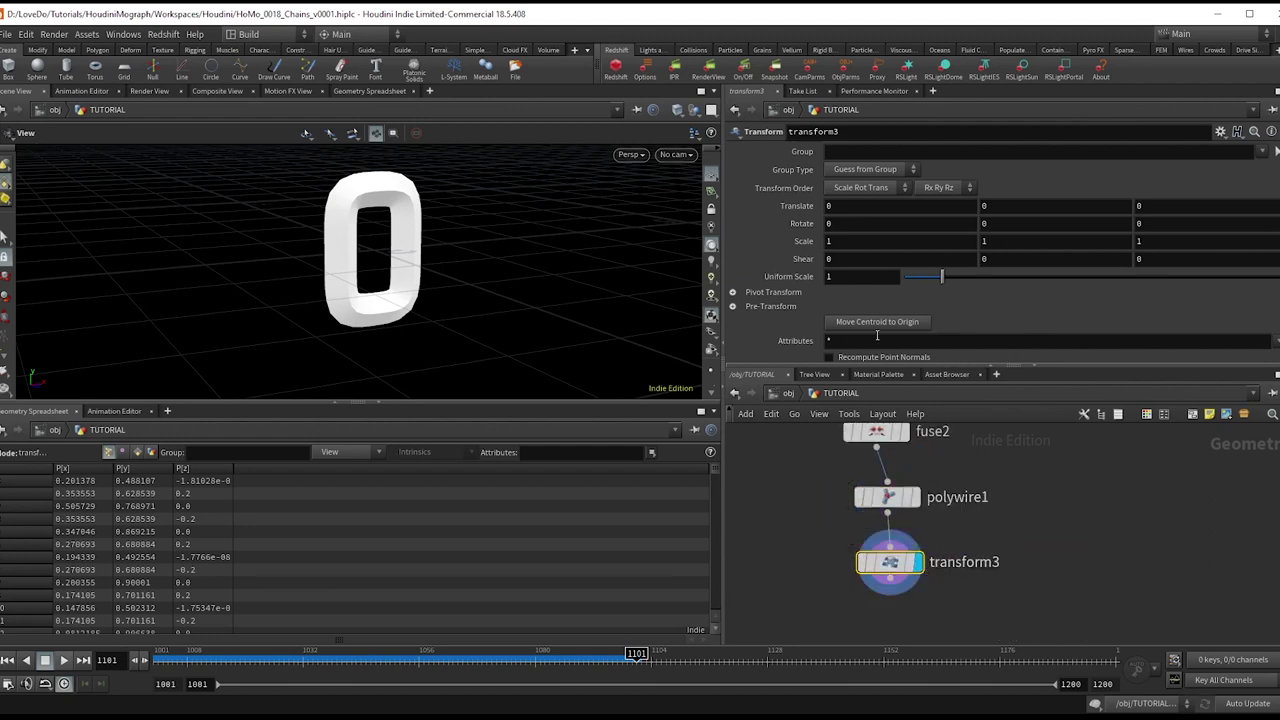
left_click(868, 224)
type("90")
key("Return")
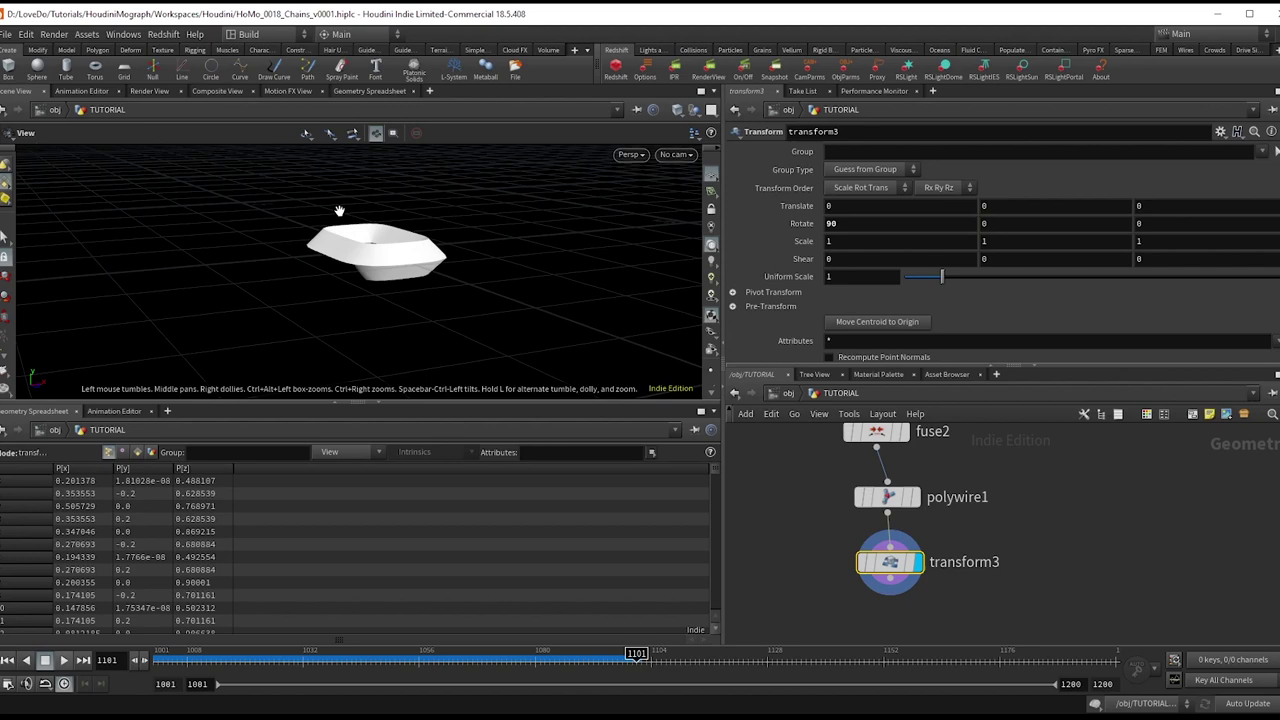
Shrink the link to a uniform scale of 0.1
left_click_drag(600, 230, 600, 290)
scroll(902, 570, "down", 3)
scroll(902, 568, "up", 3)
left_click(860, 277)
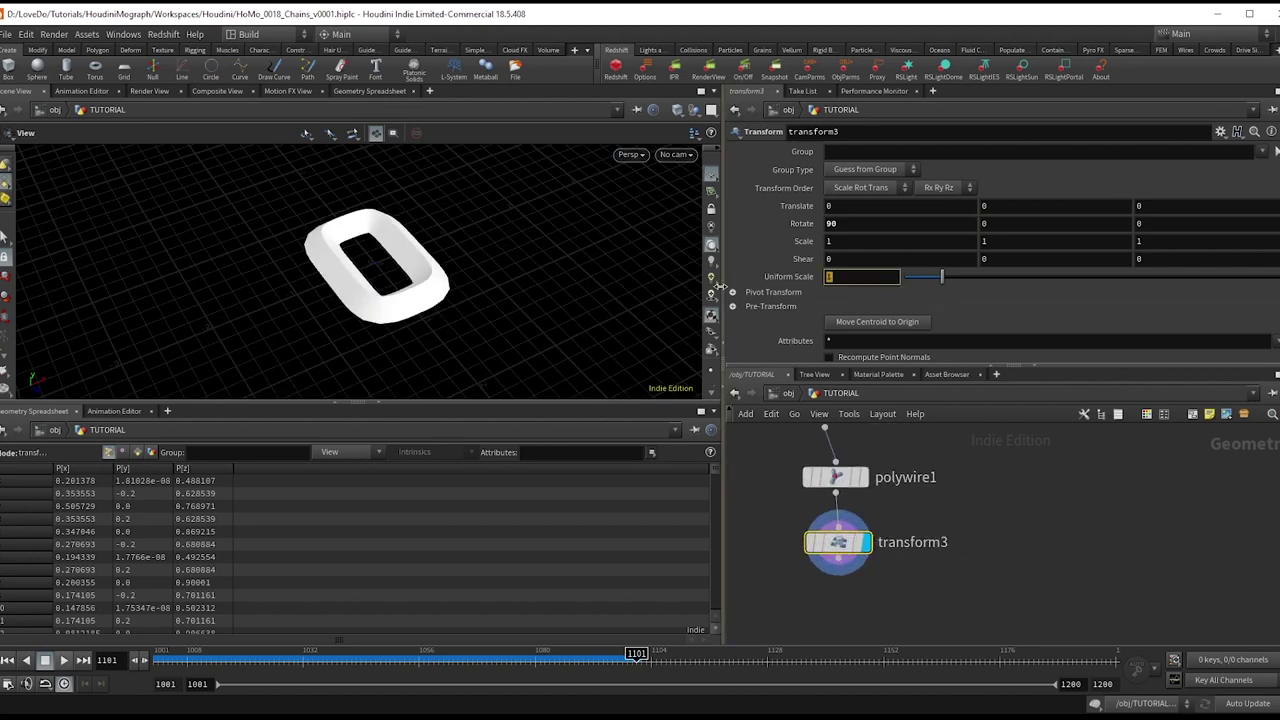
type(".1")
key("Return")
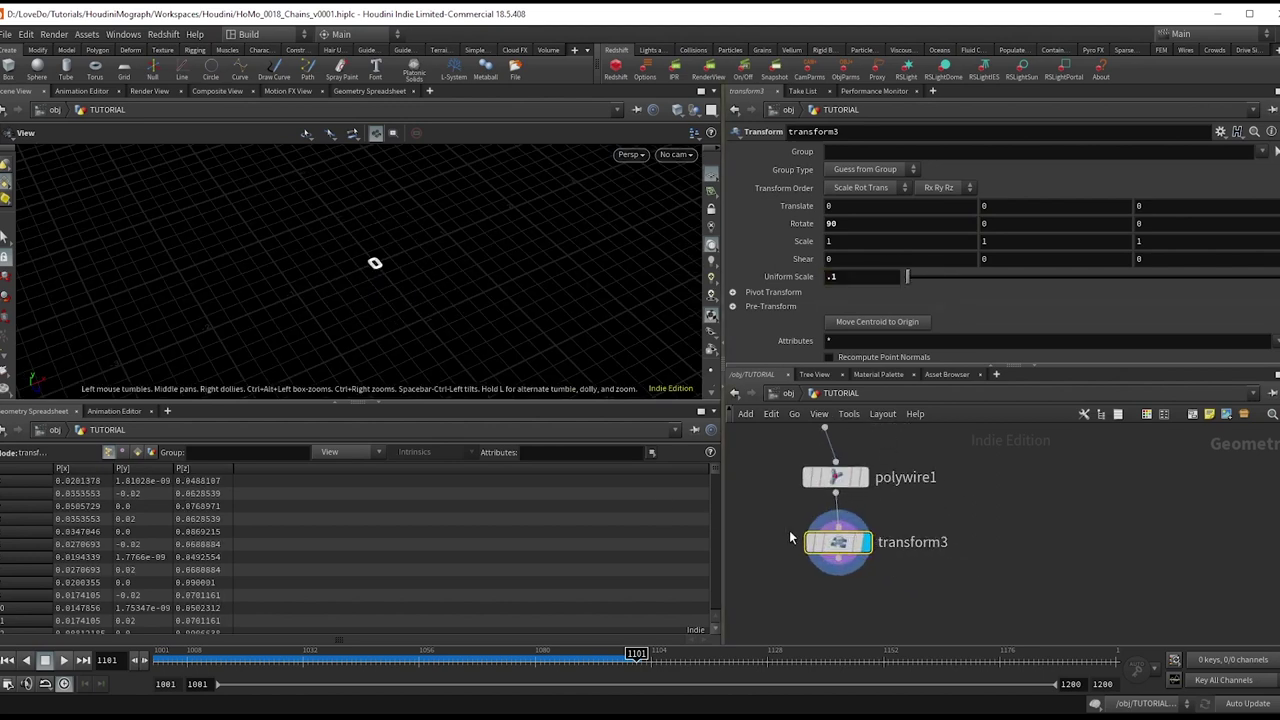
scroll(837, 547, "down", 3)
Add pack1 below transform3 to pack the link
left_click(838, 578)
left_click(882, 576)
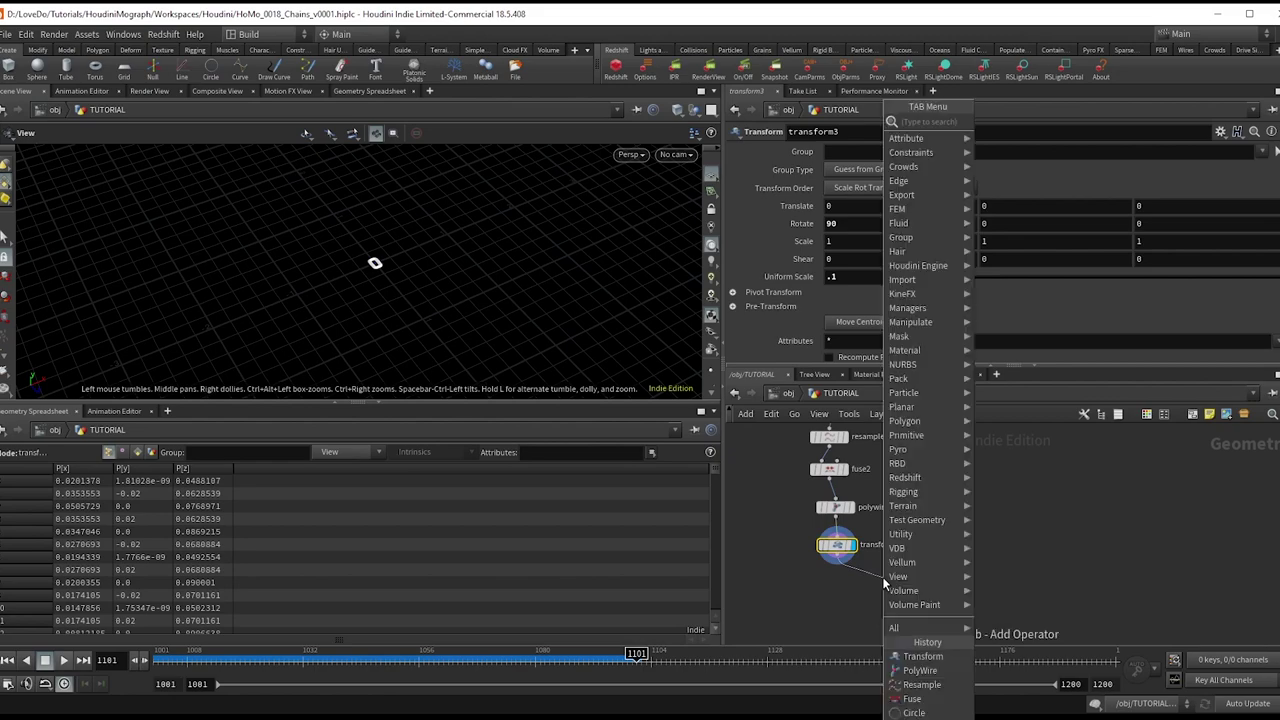
type("pack")
key("Return")
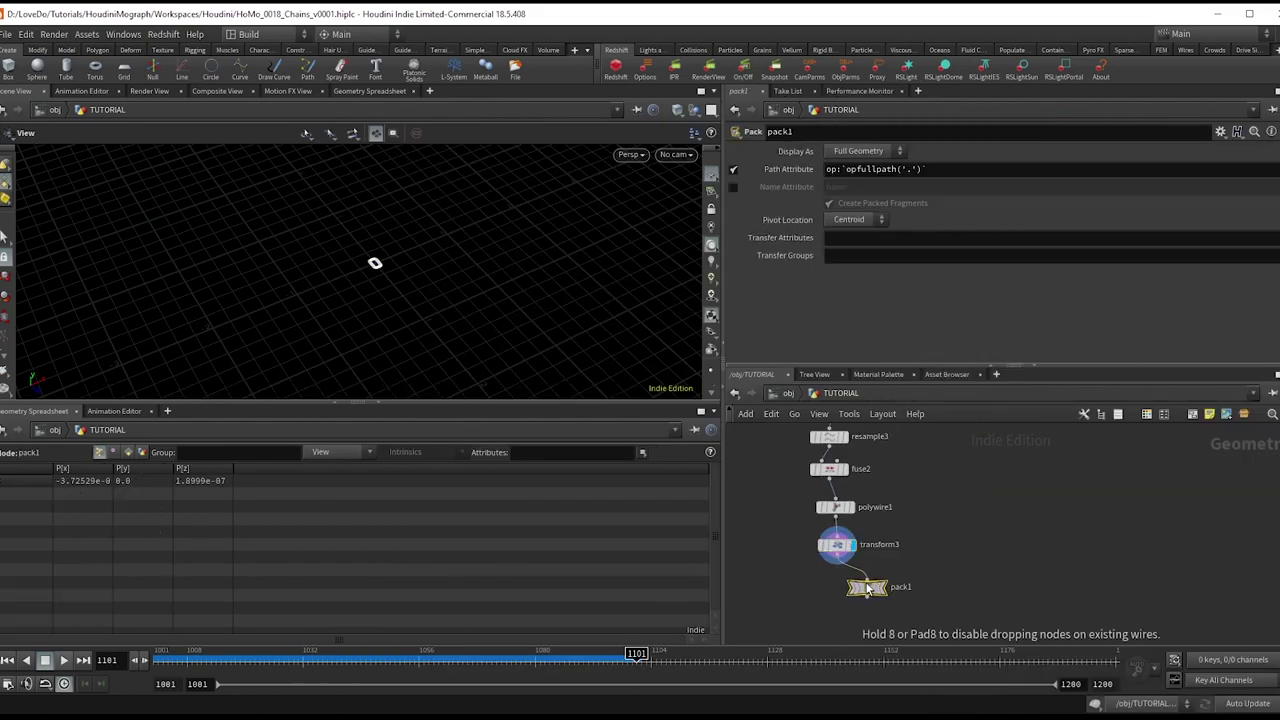
left_click(834, 586)
Add Copy to Points and wire the attribwrangle strand points into its target input
key("Tab")
type("copy to points")
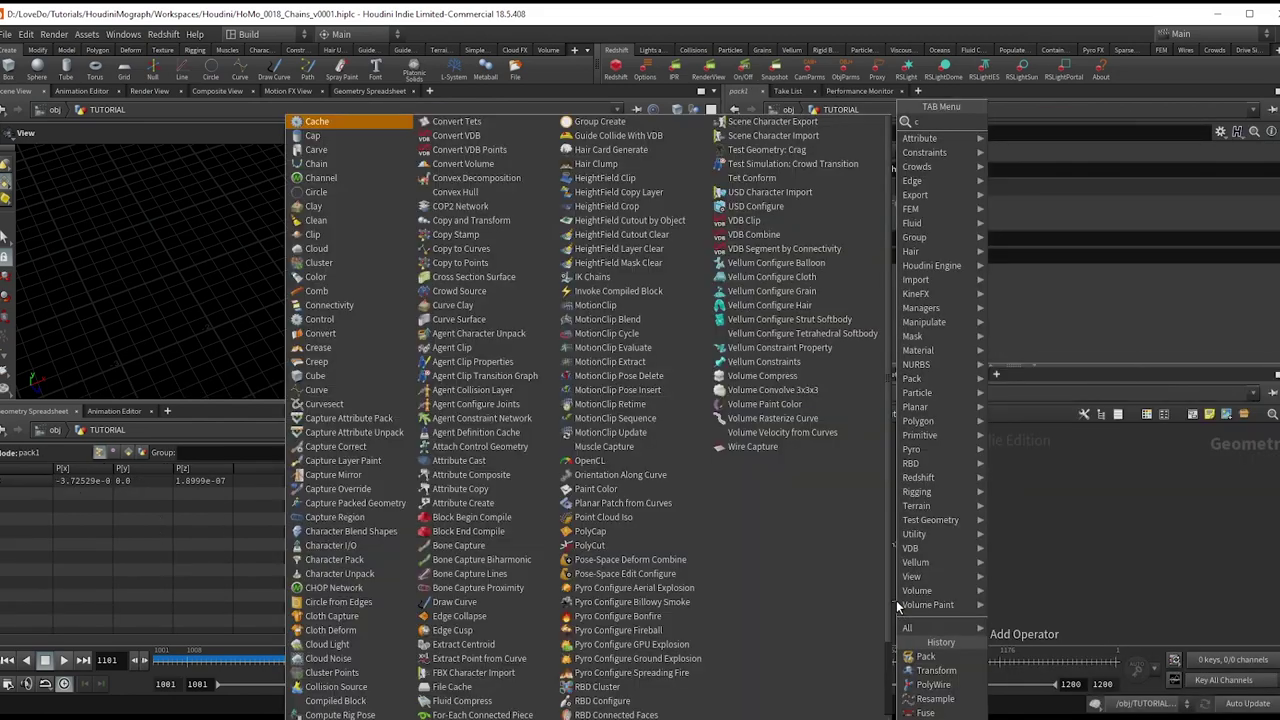
key("Return")
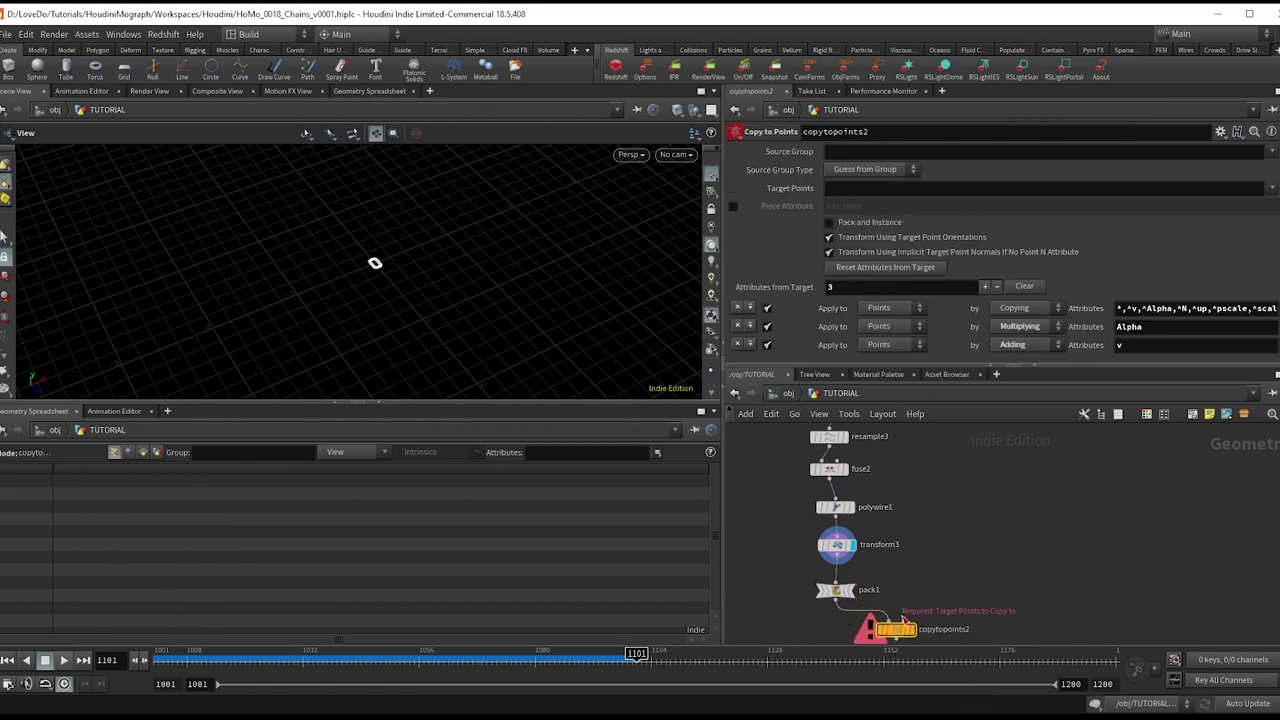
scroll(924, 625, "down", 3)
left_click(910, 642)
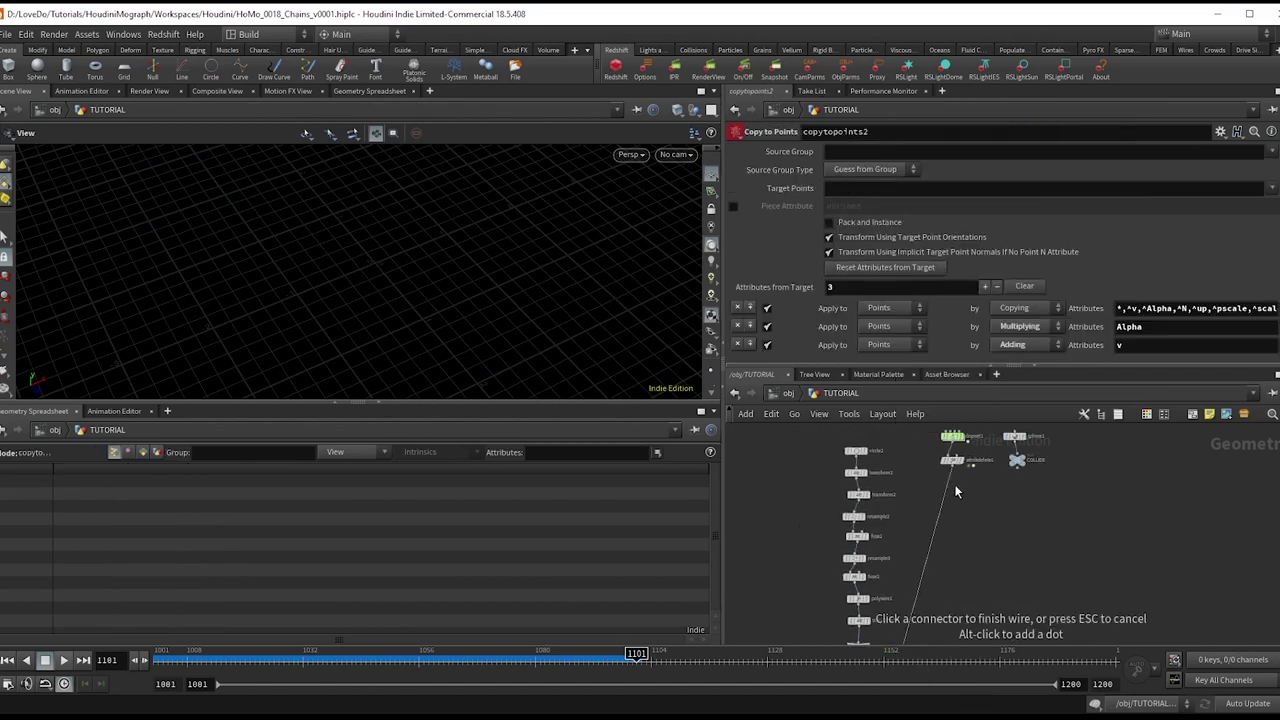
left_click(950, 465)
Frame the chains and scrub the timeline to watch them move
key("g")
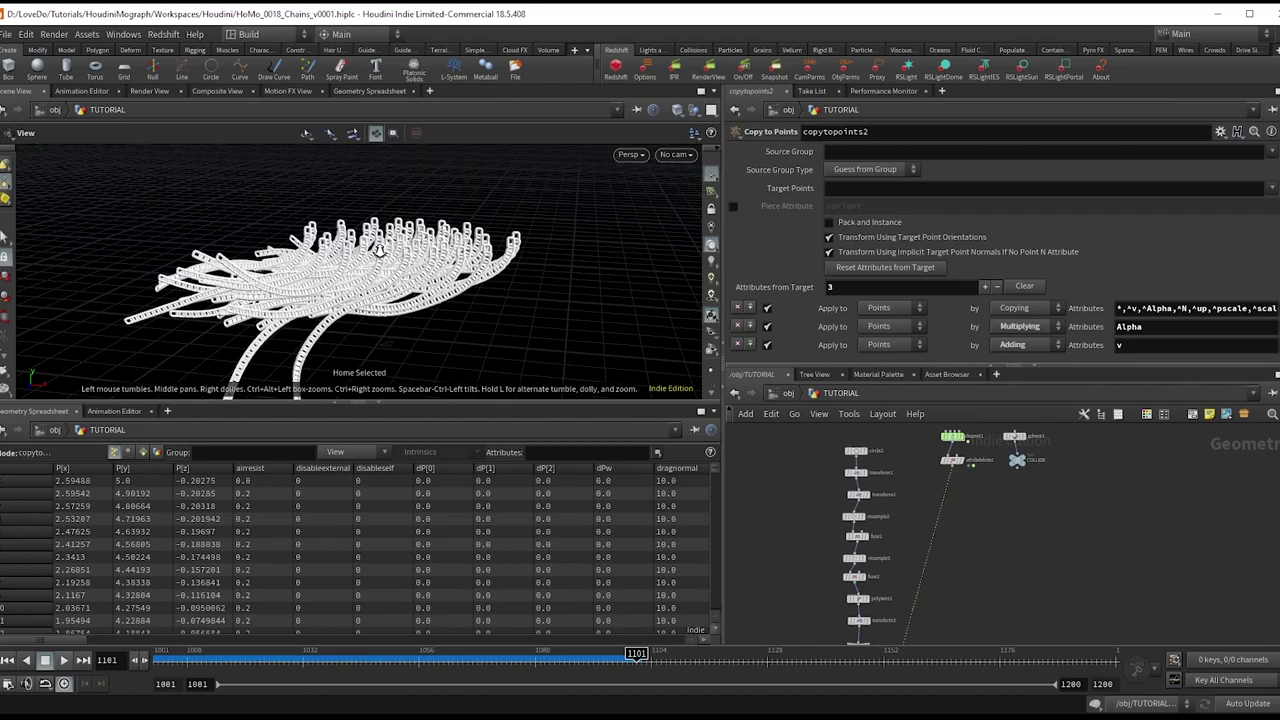
mouse_move(323, 298)
left_mouse_down()
mouse_move(223, 277)
mouse_move(343, 286)
left_mouse_up()
left_click_drag(433, 671, 646, 668)
left_click_drag(380, 260, 300, 265)
scroll(946, 531, "up", 5)
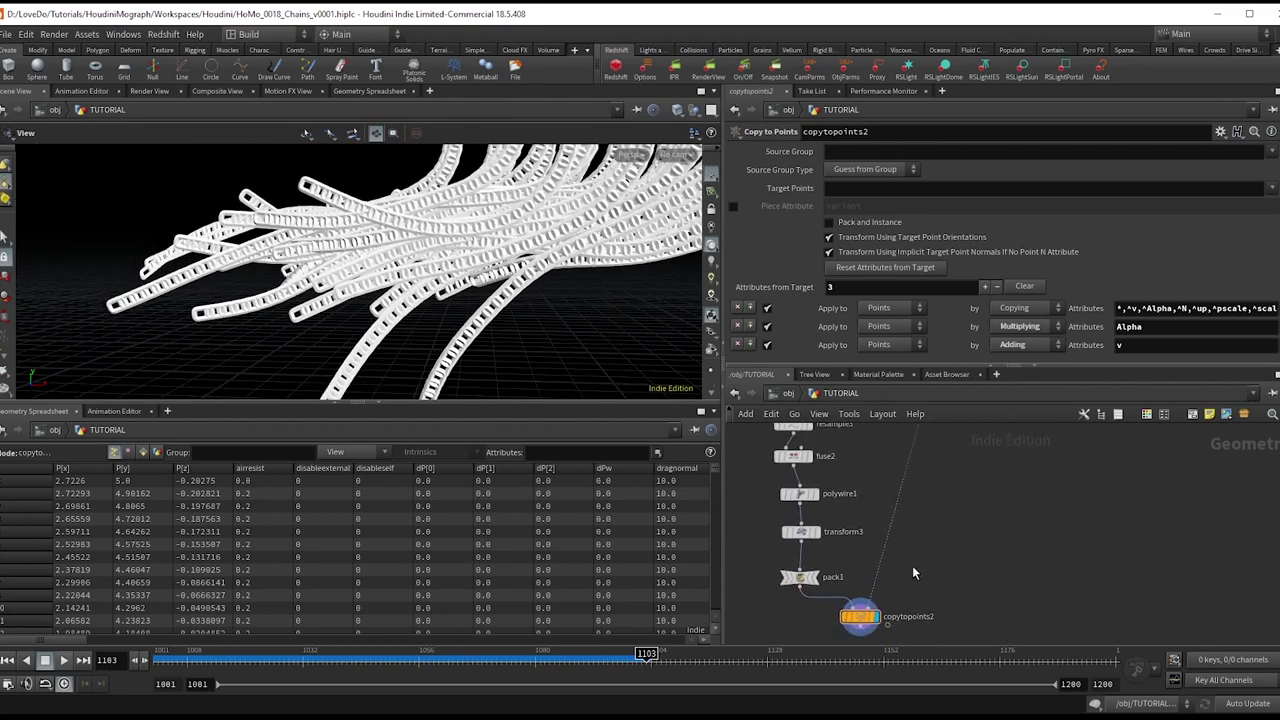
scroll(912, 565, "down", 4)
Enable copytopoints2's Piece Attribute using the variant attribute
left_click_drag(895, 588, 957, 597)
scroll(944, 595, "up", 2)
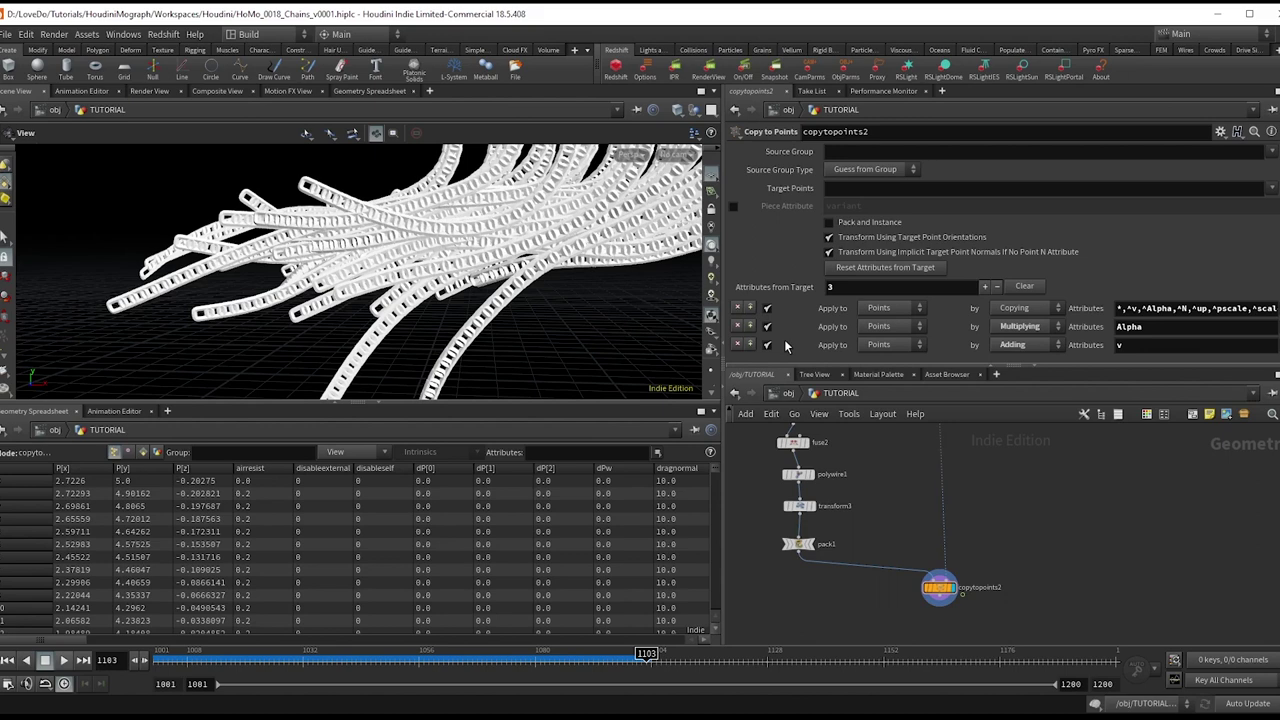
left_click(734, 207)
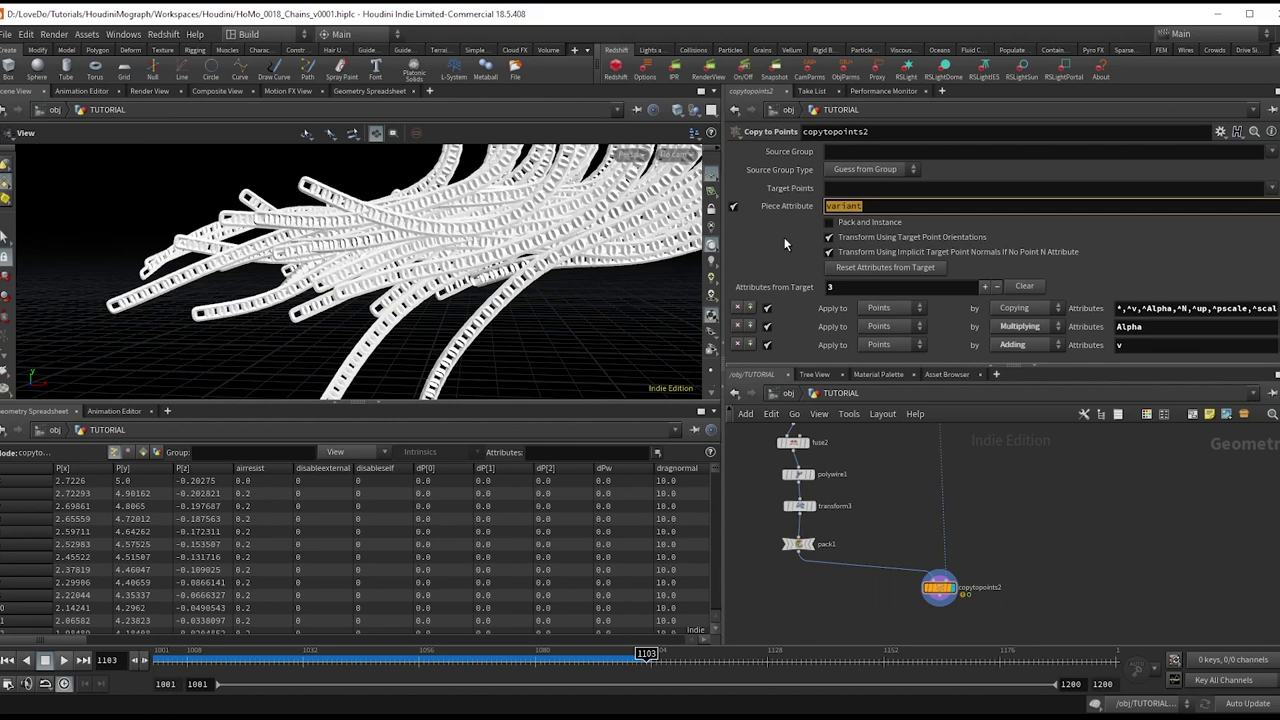
key("Return")
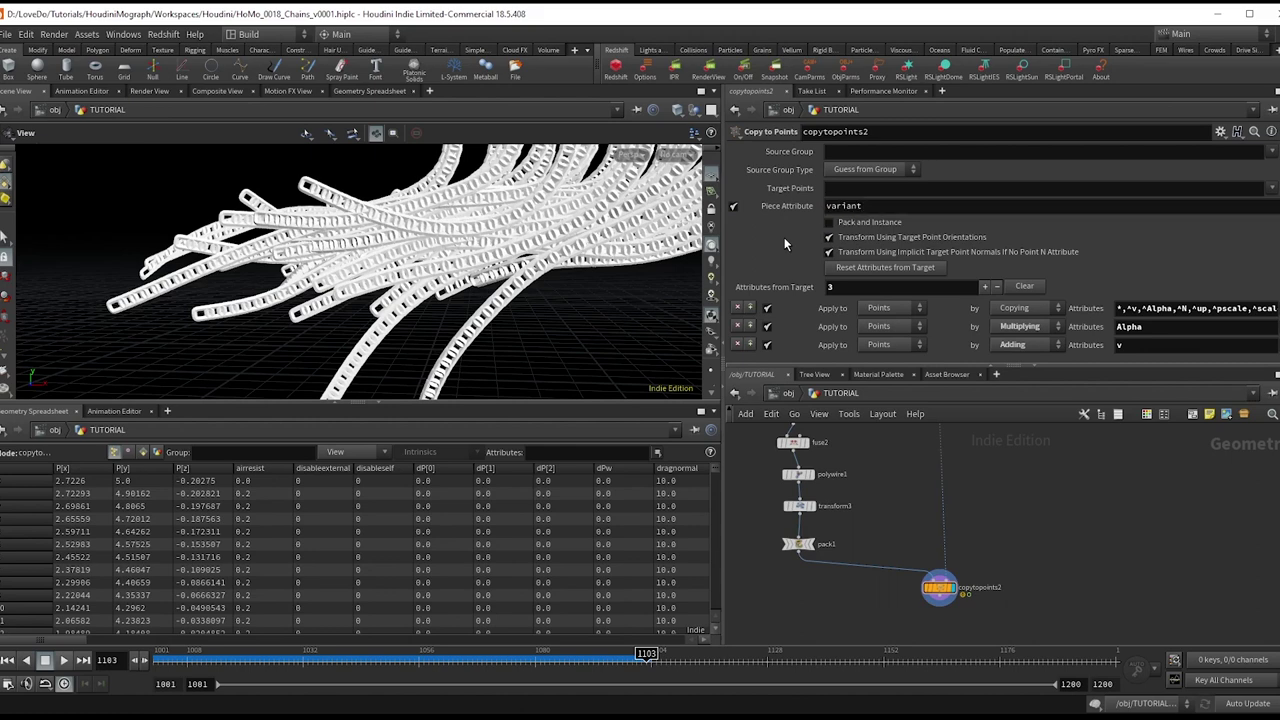
scroll(974, 520, "up", 1)
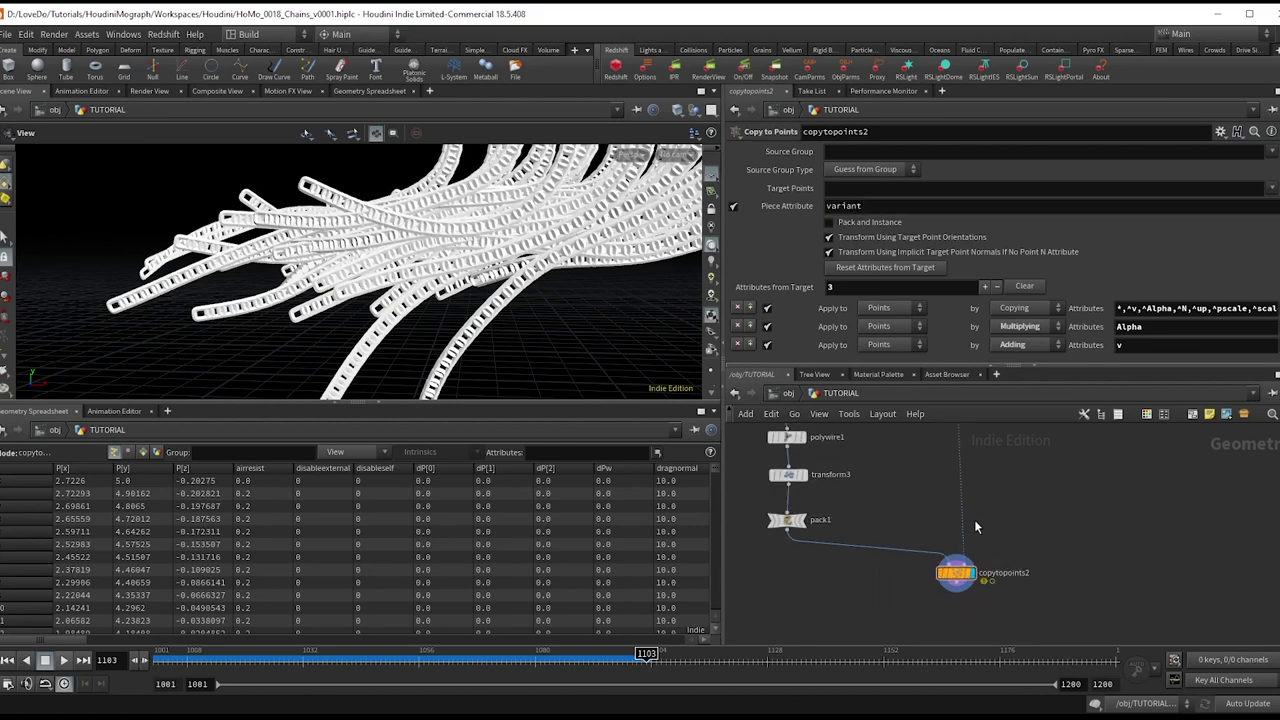
scroll(974, 519, "up", 1)
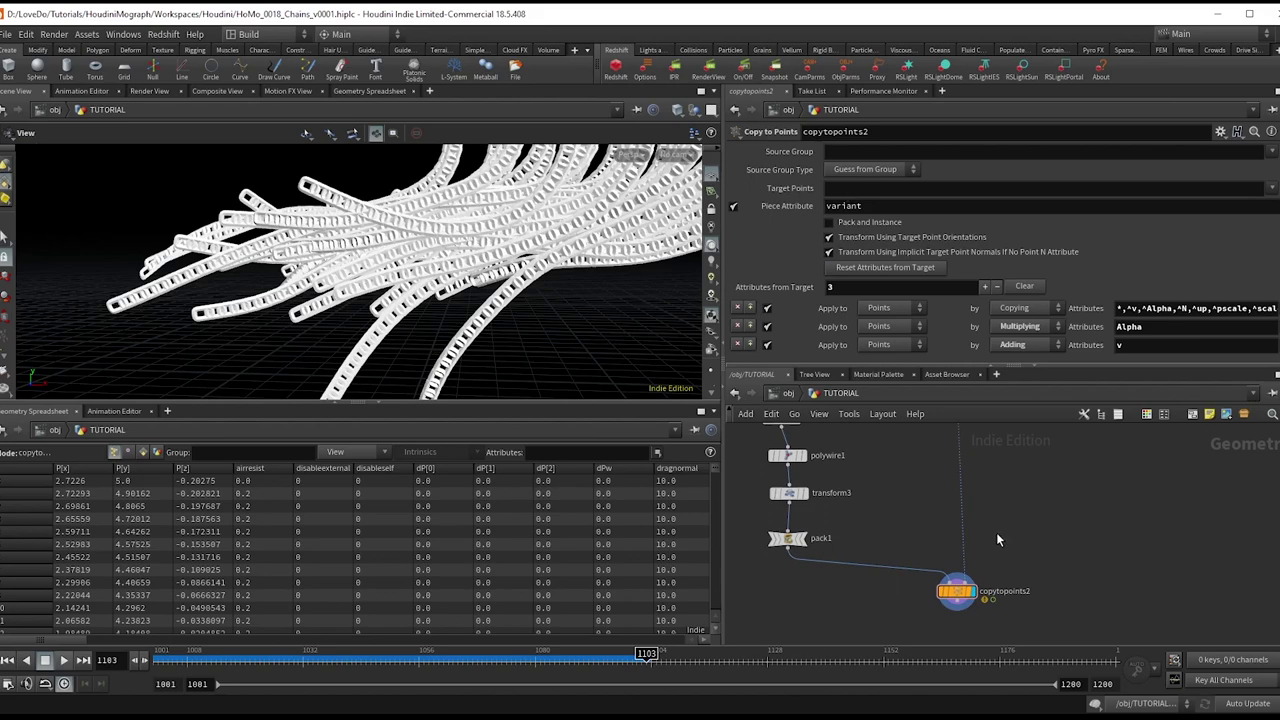
Add an Attribute VOP, pointvop1, onto the strand wire feeding the copy targets
key("Tab")
type("point")
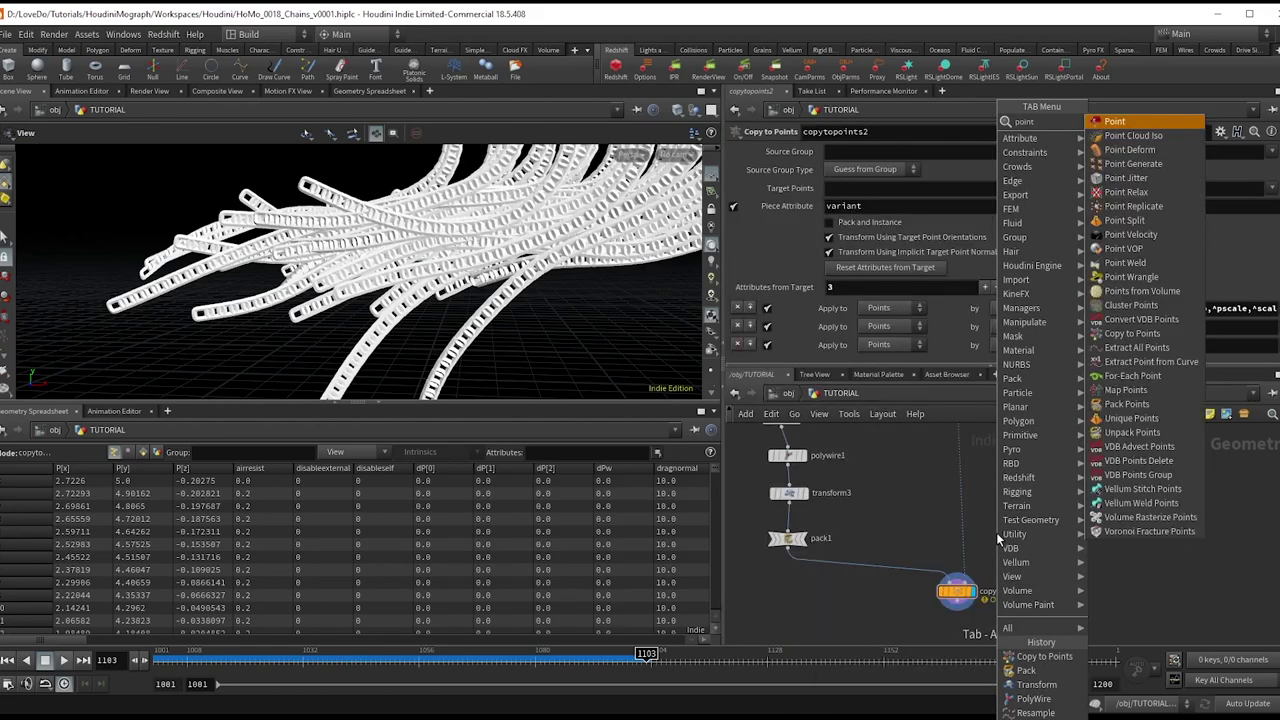
type(" vop")
key("Return")
left_click(996, 532)
Insert pointvop1 ahead of copytopoints2 and compute the point number modulo 2 inside it
left_click_drag(998, 539, 955, 556)
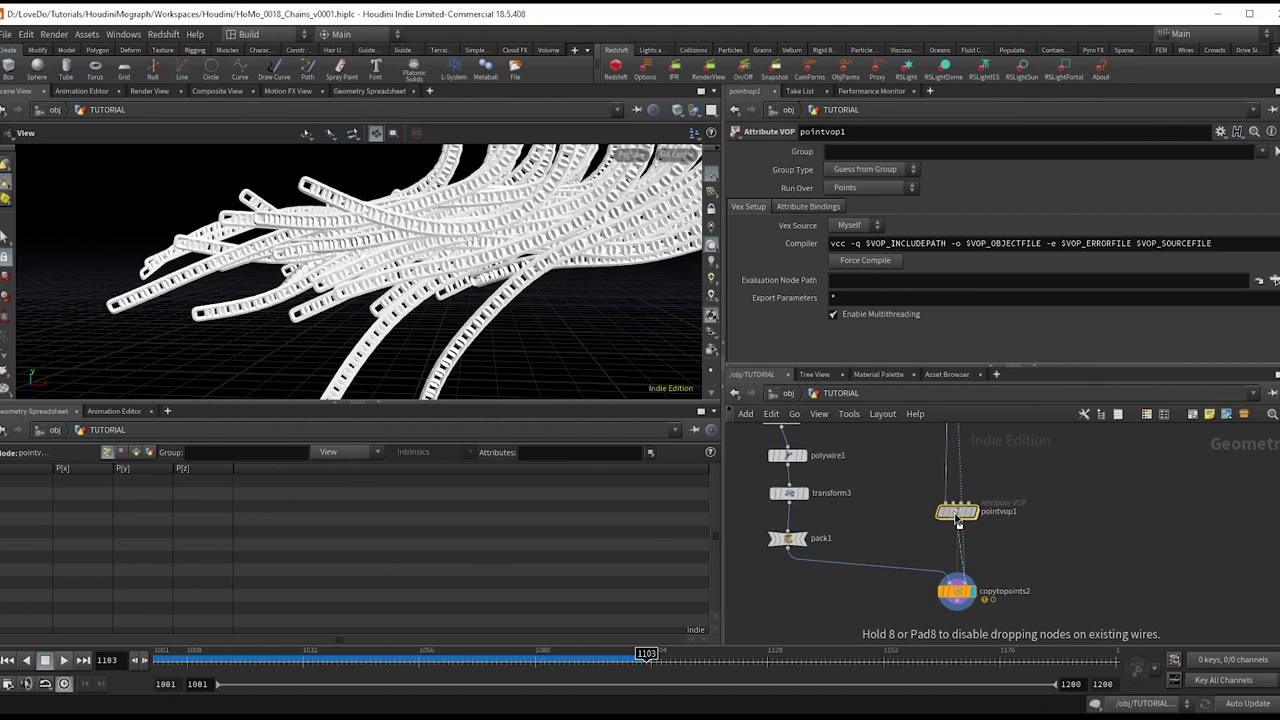
double_click(972, 544)
scroll(986, 590, "up", 3)
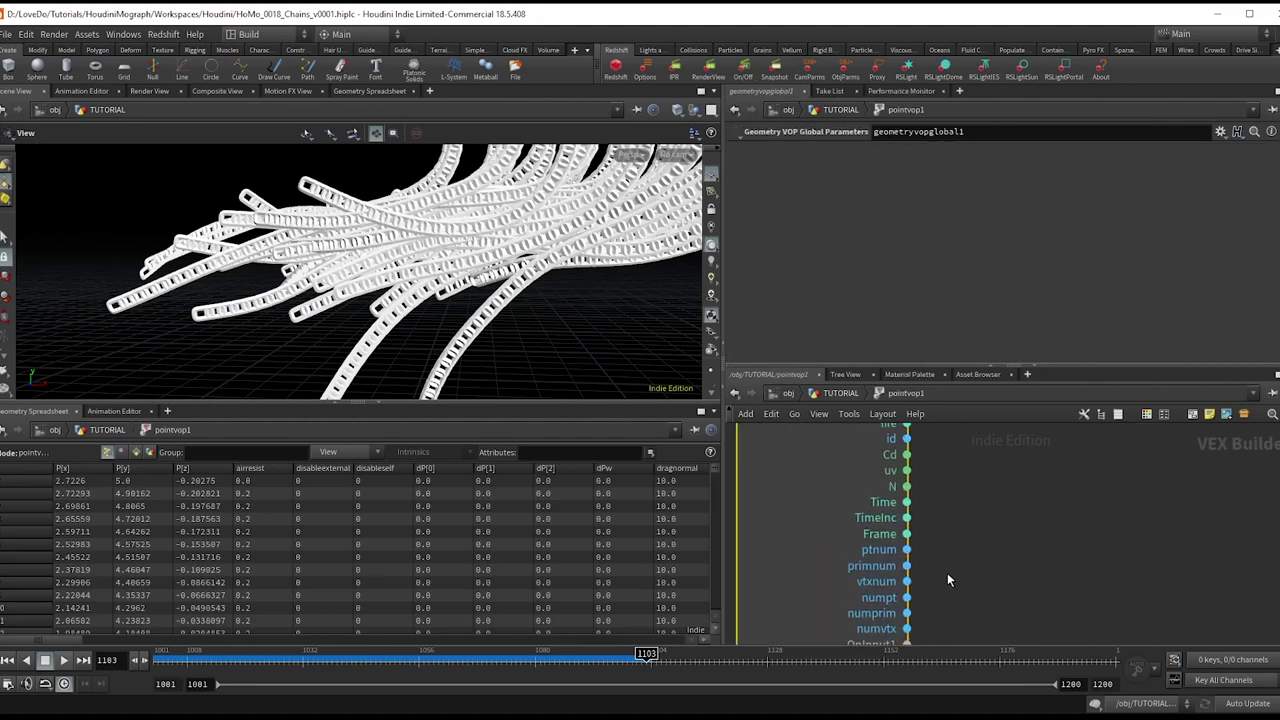
scroll(907, 553, "down", 2)
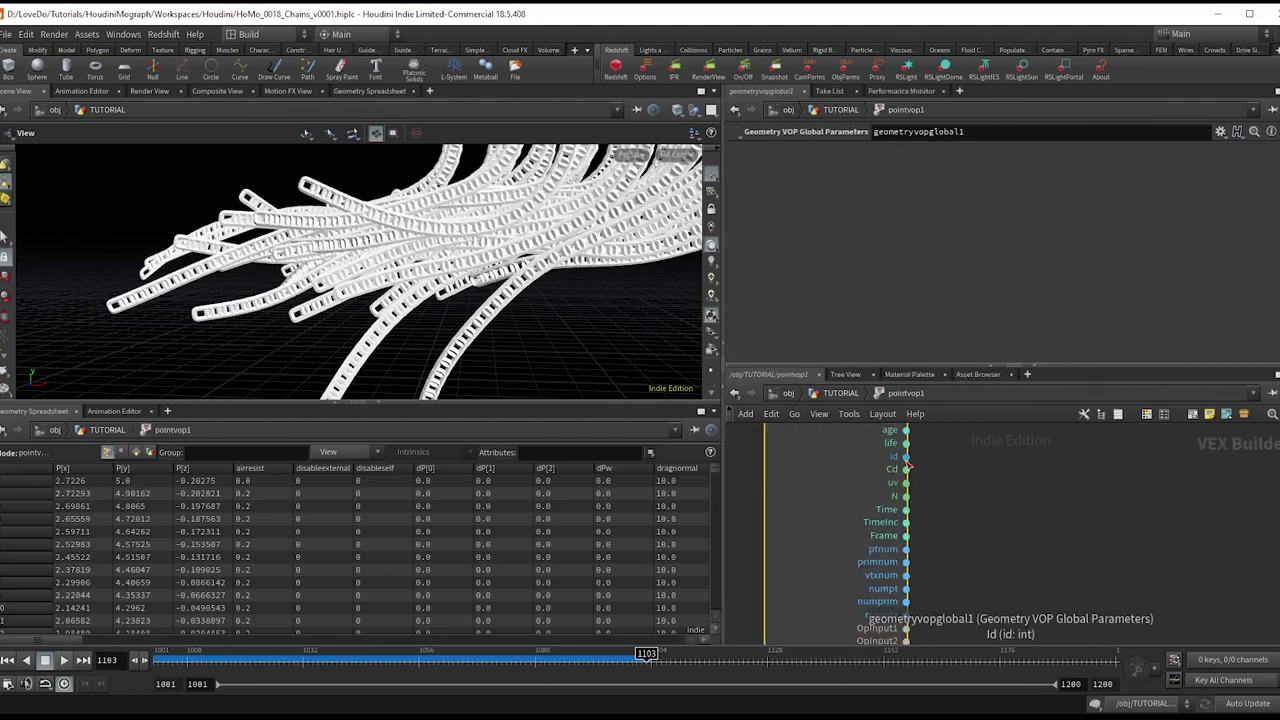
left_click(906, 548)
key("Tab")
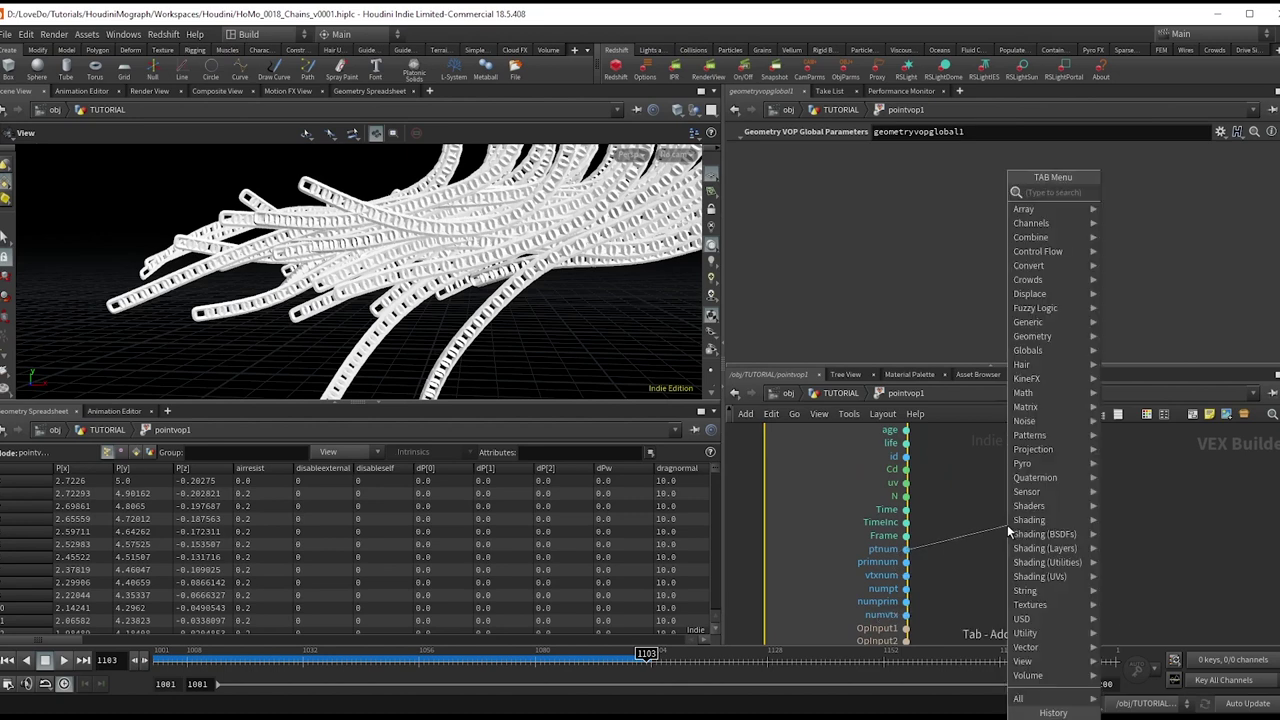
type("modul")
key("Return")
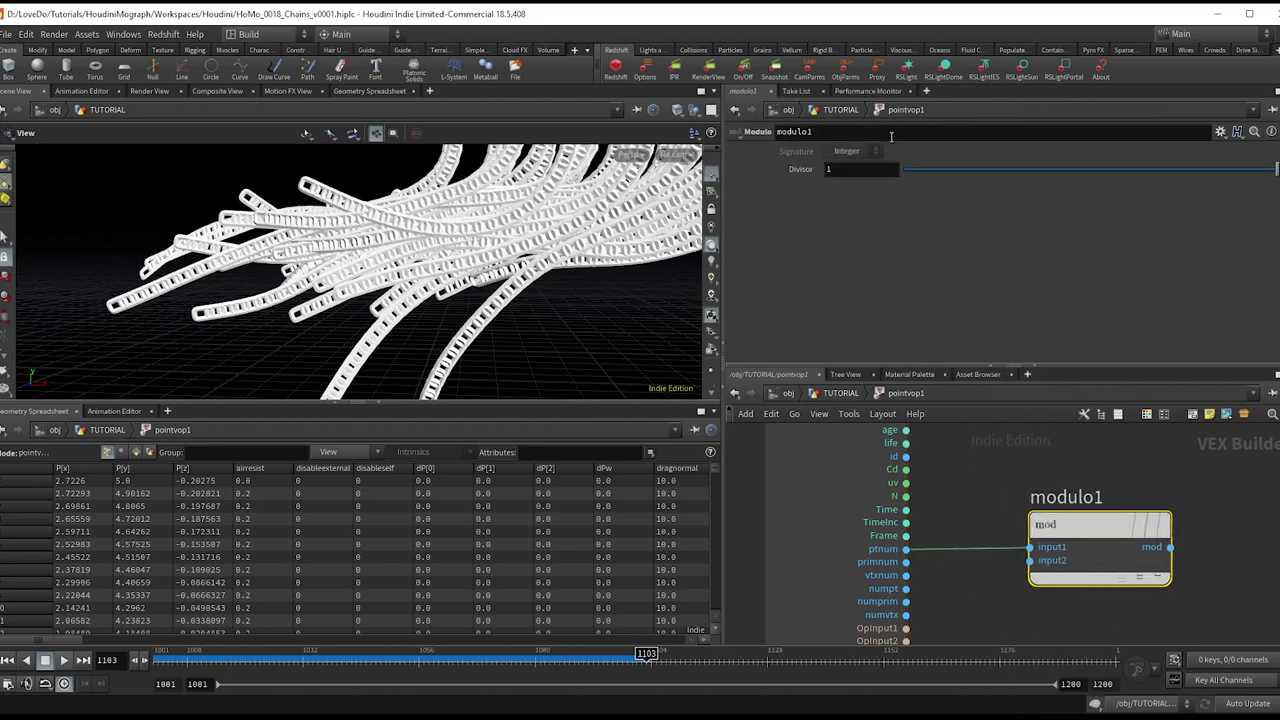
type("2")
key("Return")
Export the modulo result through a Bind Export named 'variant'
scroll(1118, 488, "down", 3)
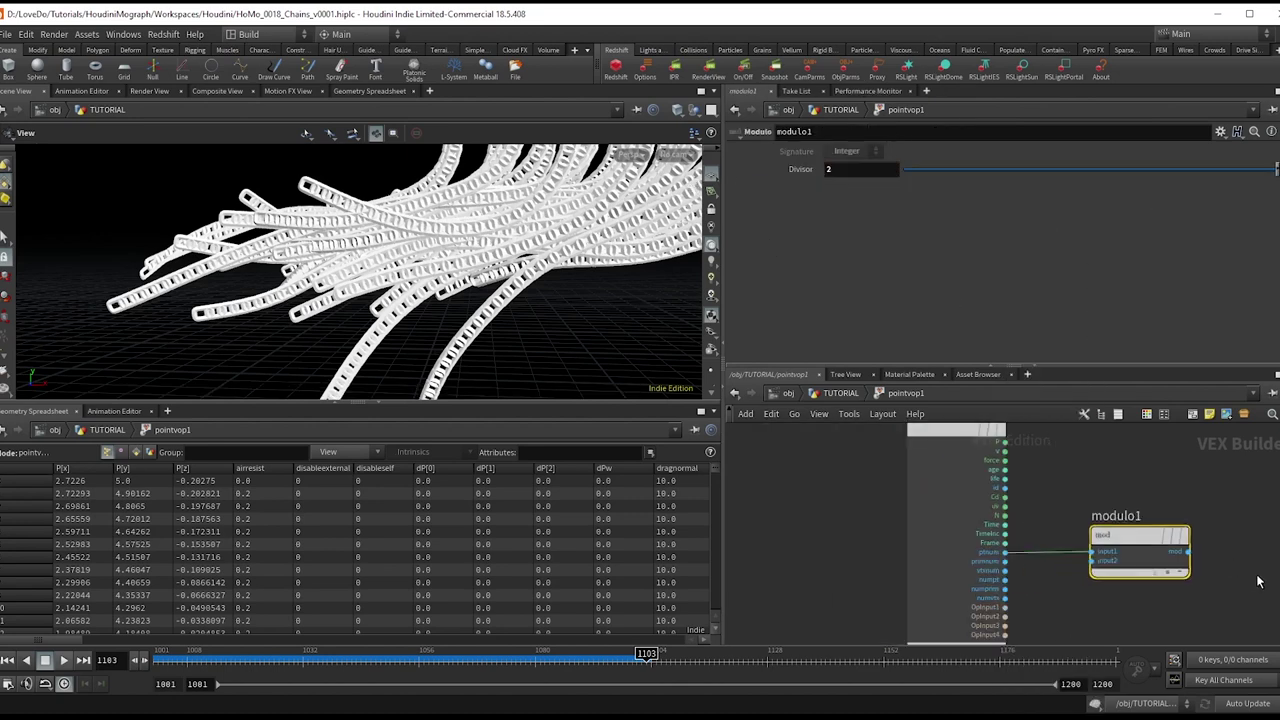
scroll(982, 538, "up", 2)
left_click_drag(951, 525, 1036, 520)
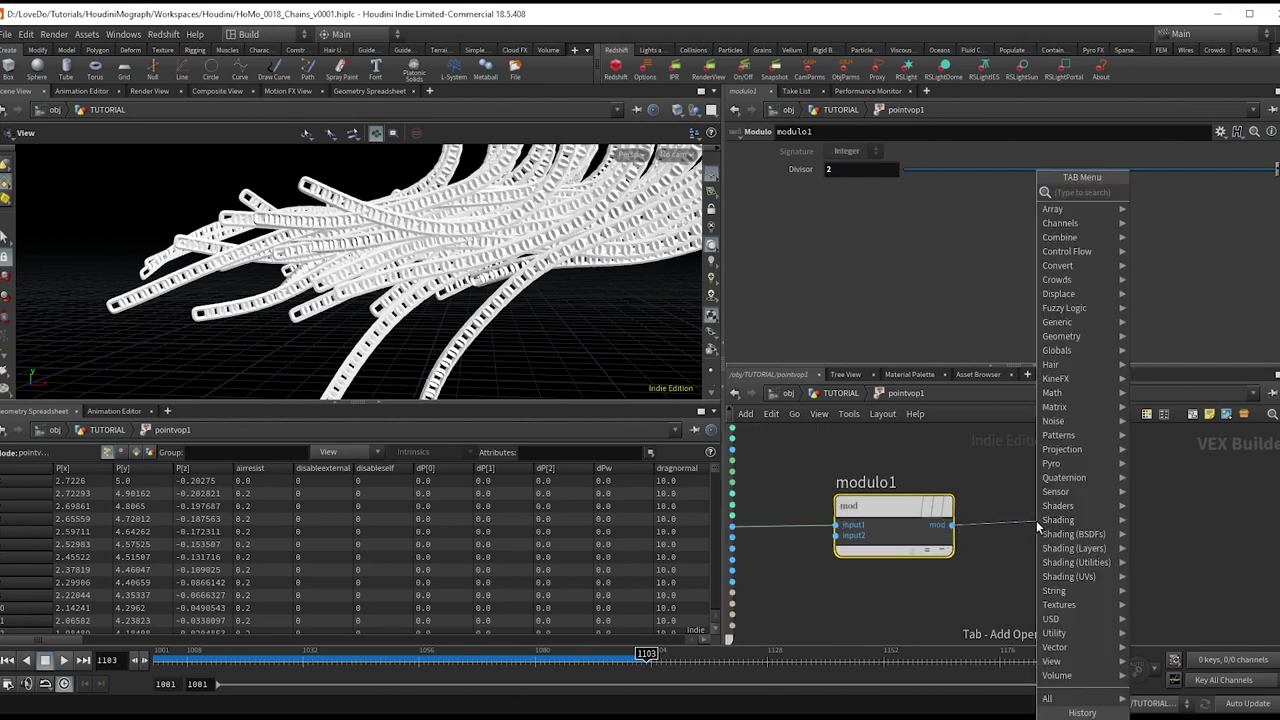
type("binde")
key("Return")
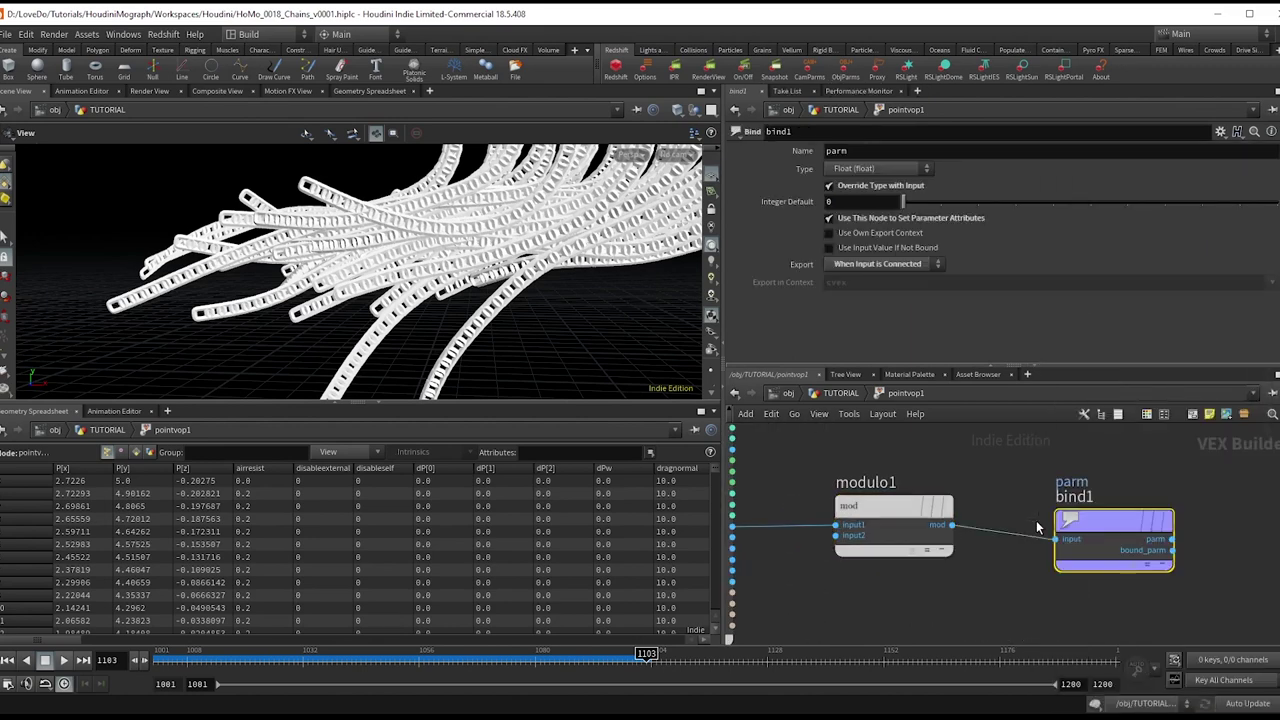
left_click_drag(1131, 516, 1138, 501)
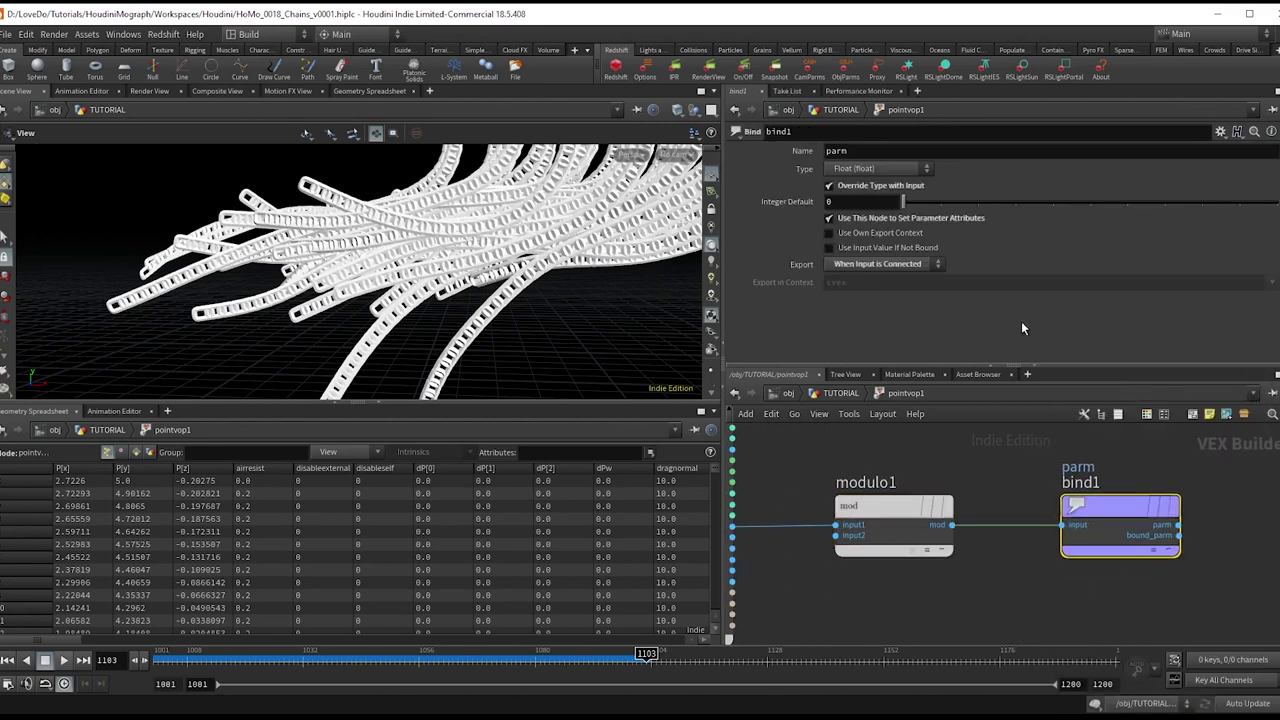
double_click(868, 150)
type("variant")
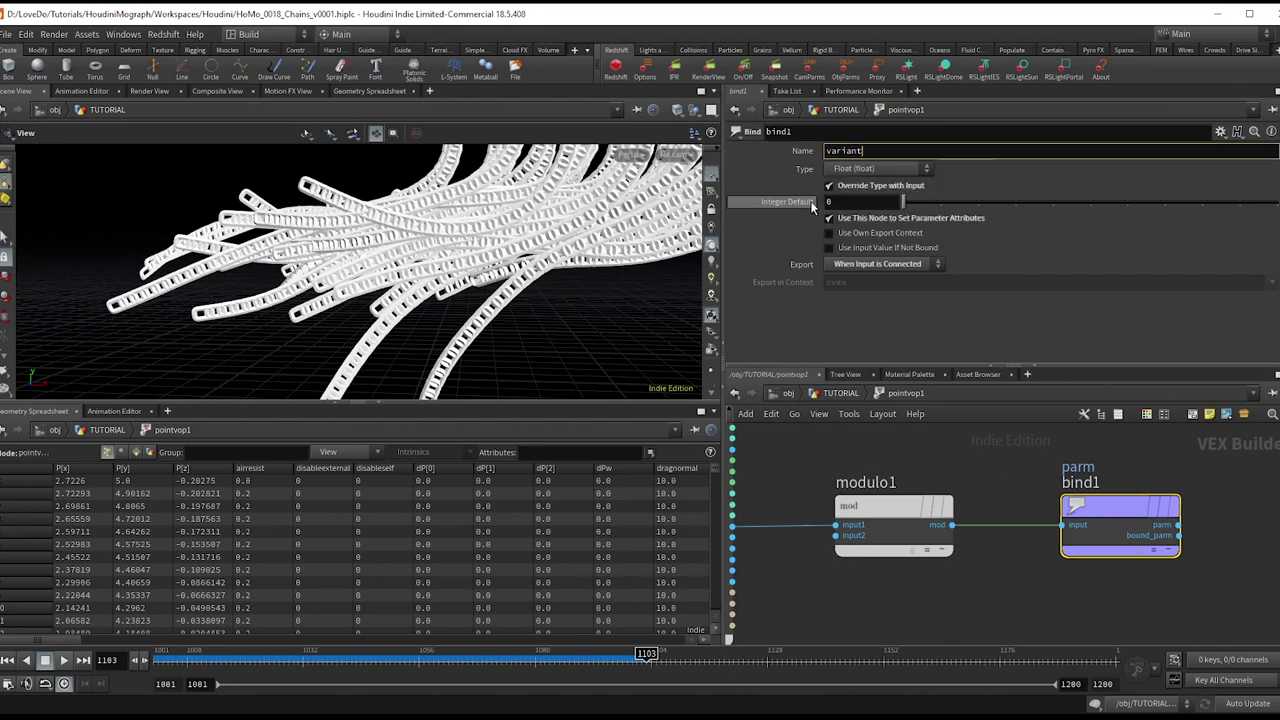
key("Return")
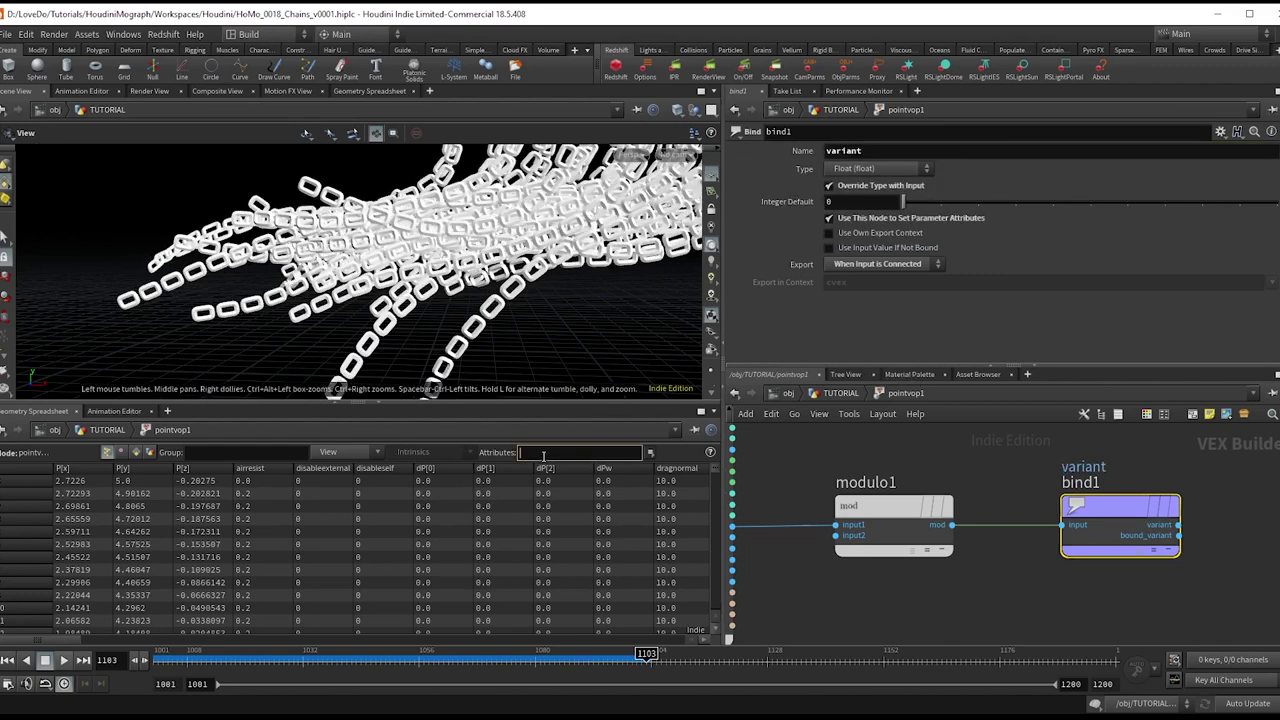
Filter the spreadsheet to the variant attribute, check the chains, and return to the geometry network
key("Return")
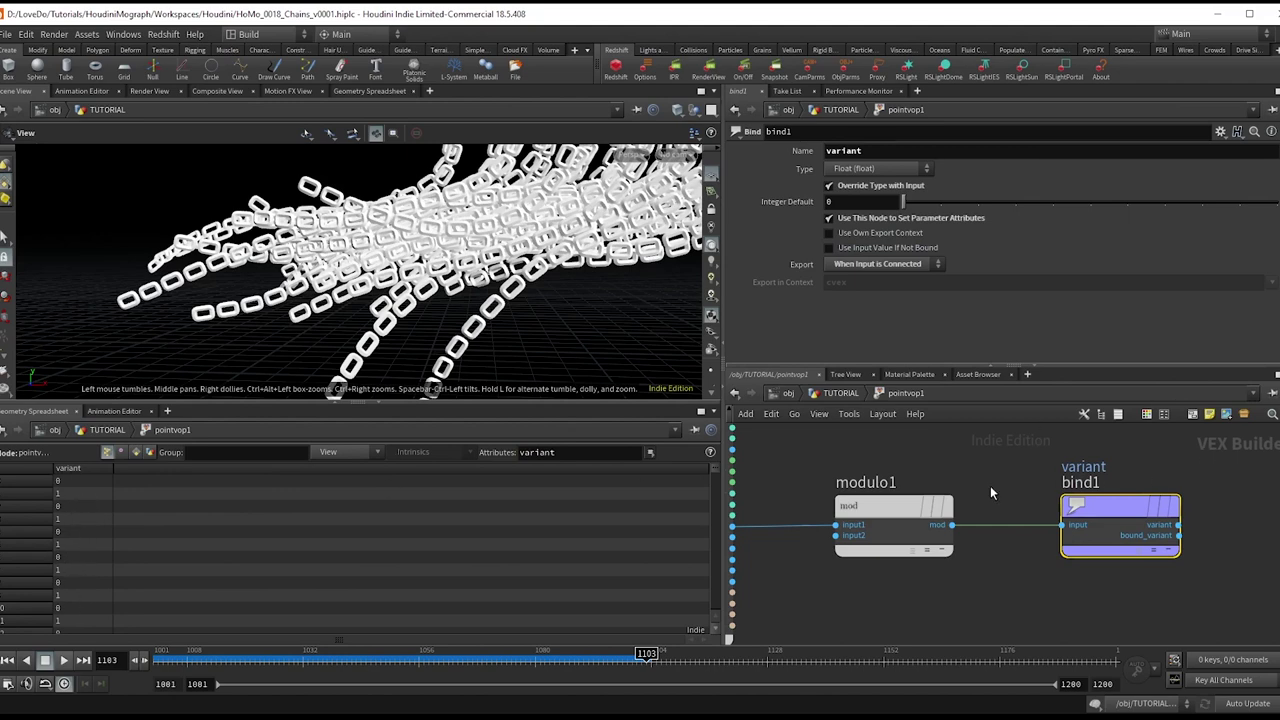
scroll(415, 254, "down", 3)
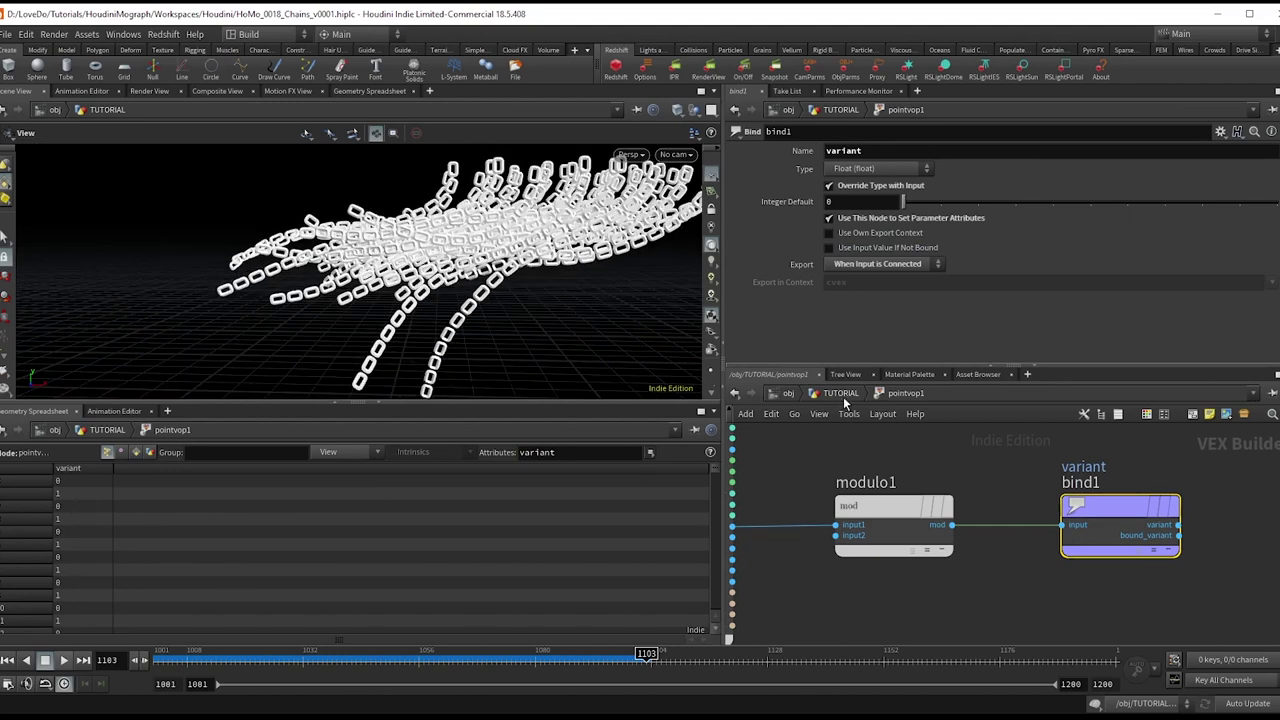
left_click_drag(398, 318, 586, 374)
key("u")
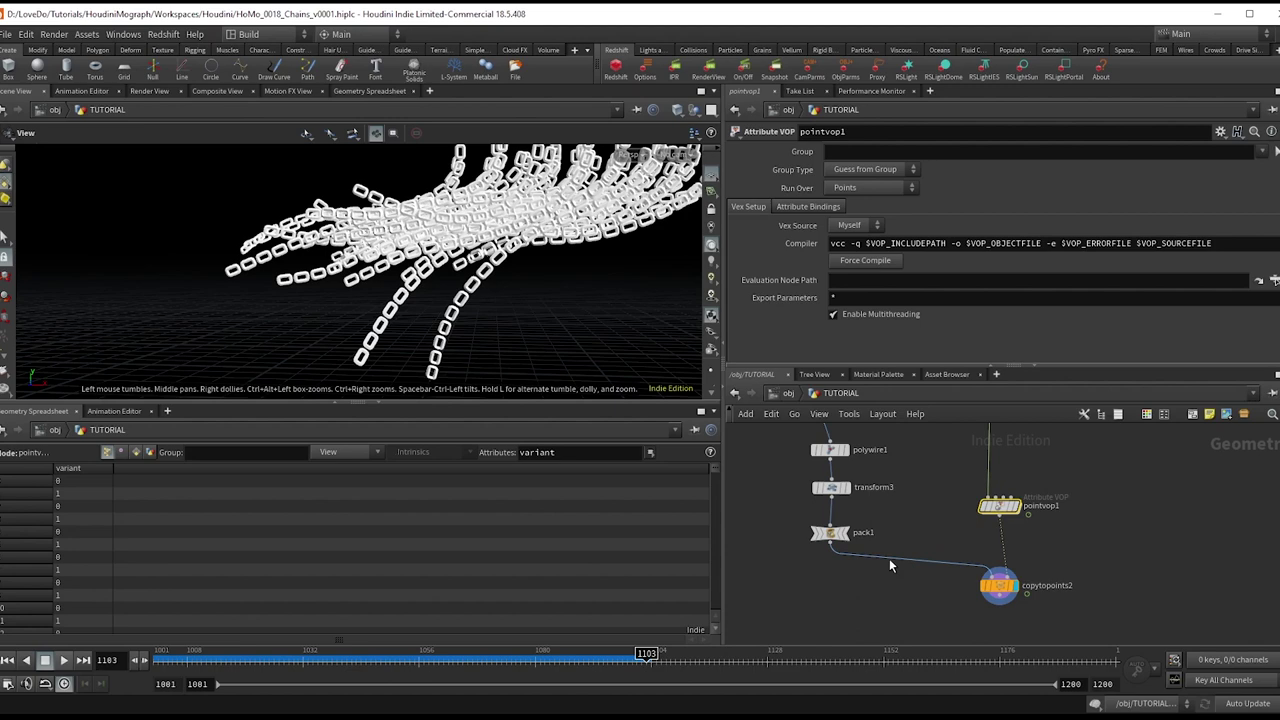
Duplicate pack1 beside it as pack2
left_click(832, 537)
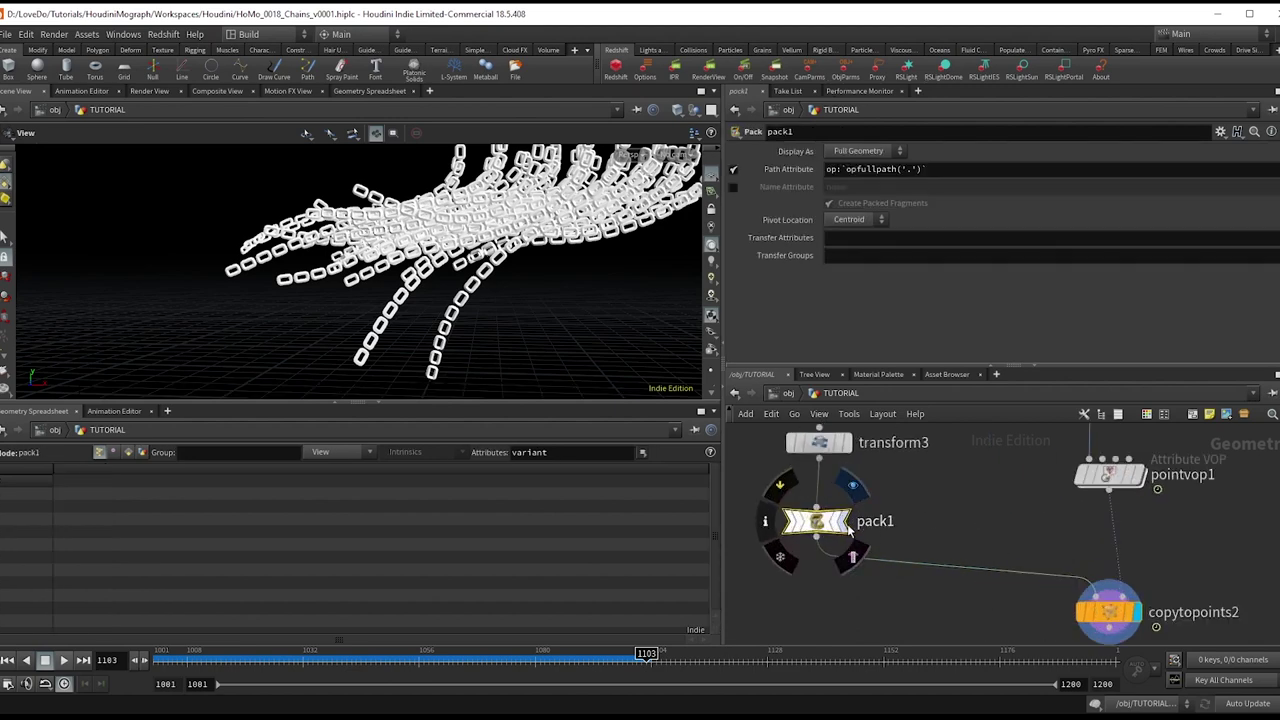
scroll(850, 556, "up", 3)
scroll(943, 504, "down", 3)
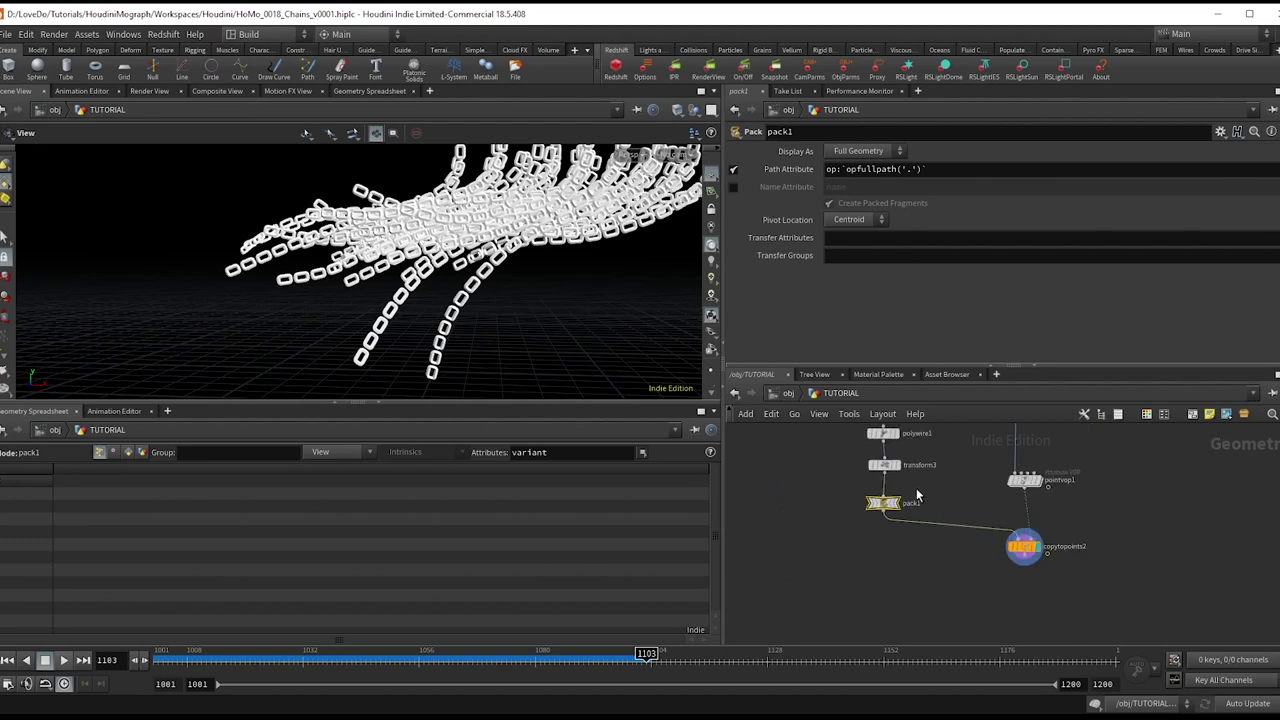
scroll(885, 533, "up", 3)
key("Tab")
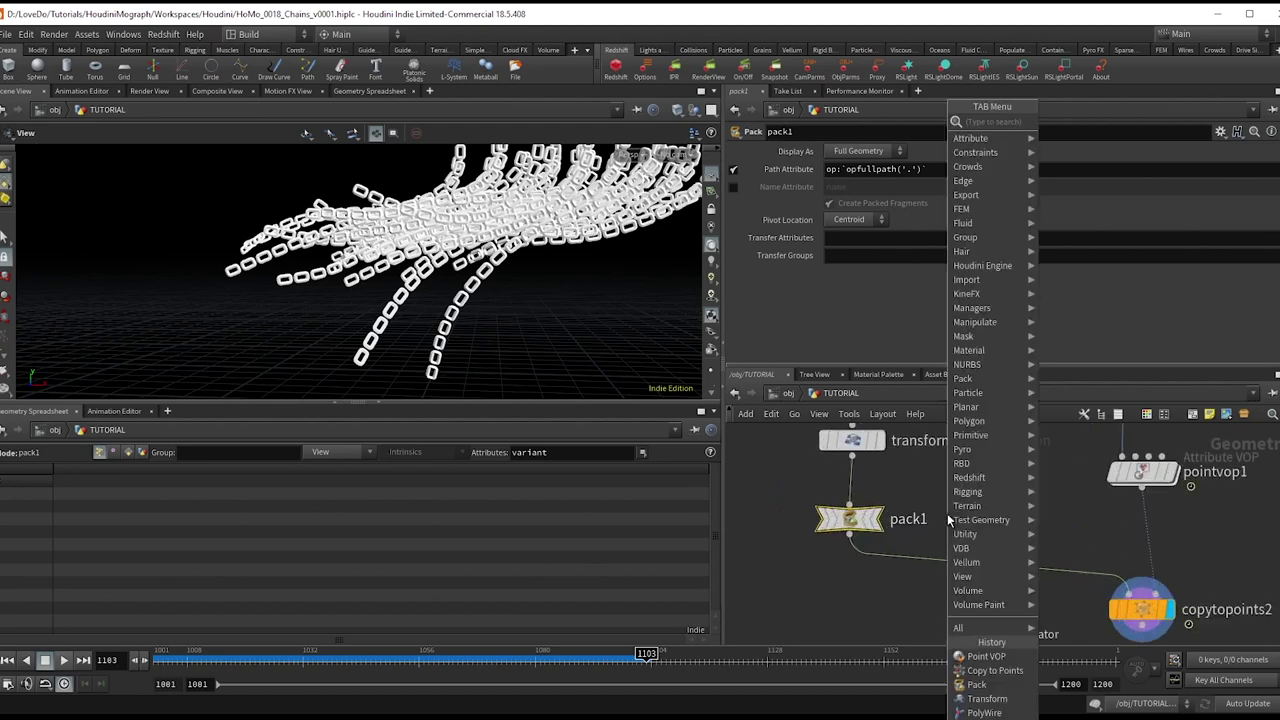
key("Escape")
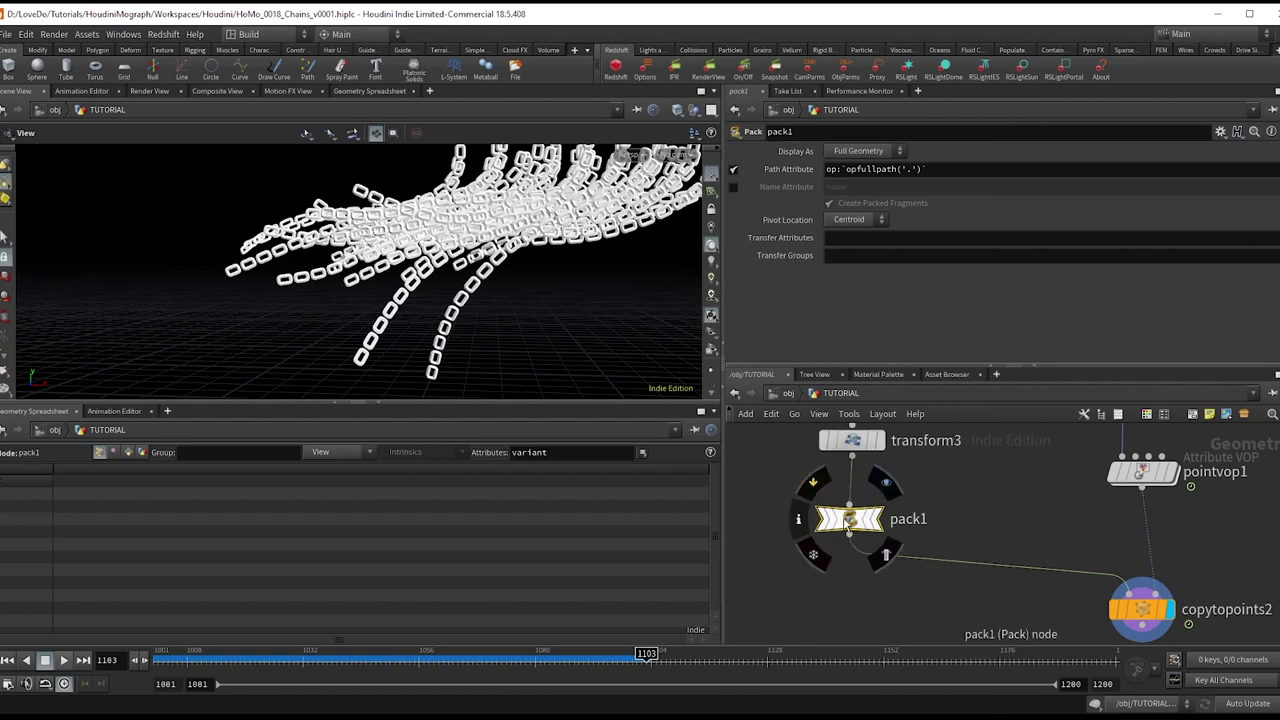
left_click_drag(850, 518, 966, 518, "alt")
Add merge1 below pack1 and wire pack2 into it
key("Tab")
type("merge")
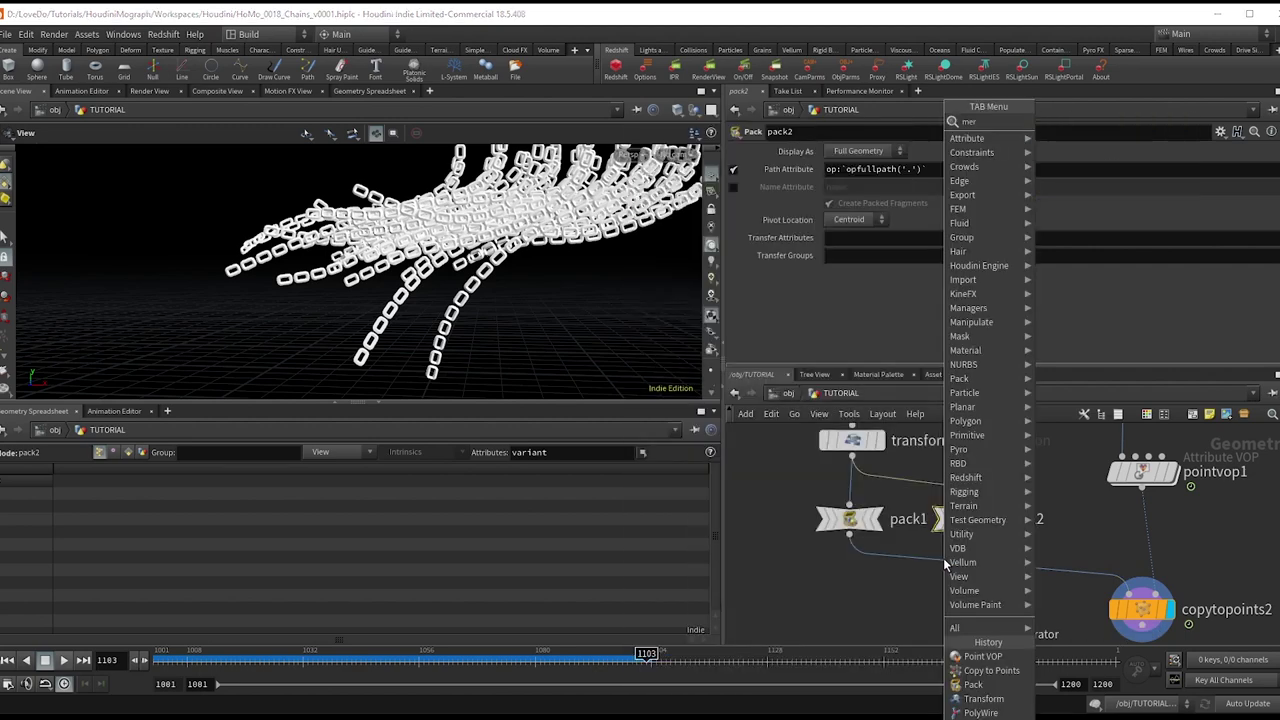
key("Return")
left_click(955, 578)
left_click(958, 569)
left_click(966, 534)
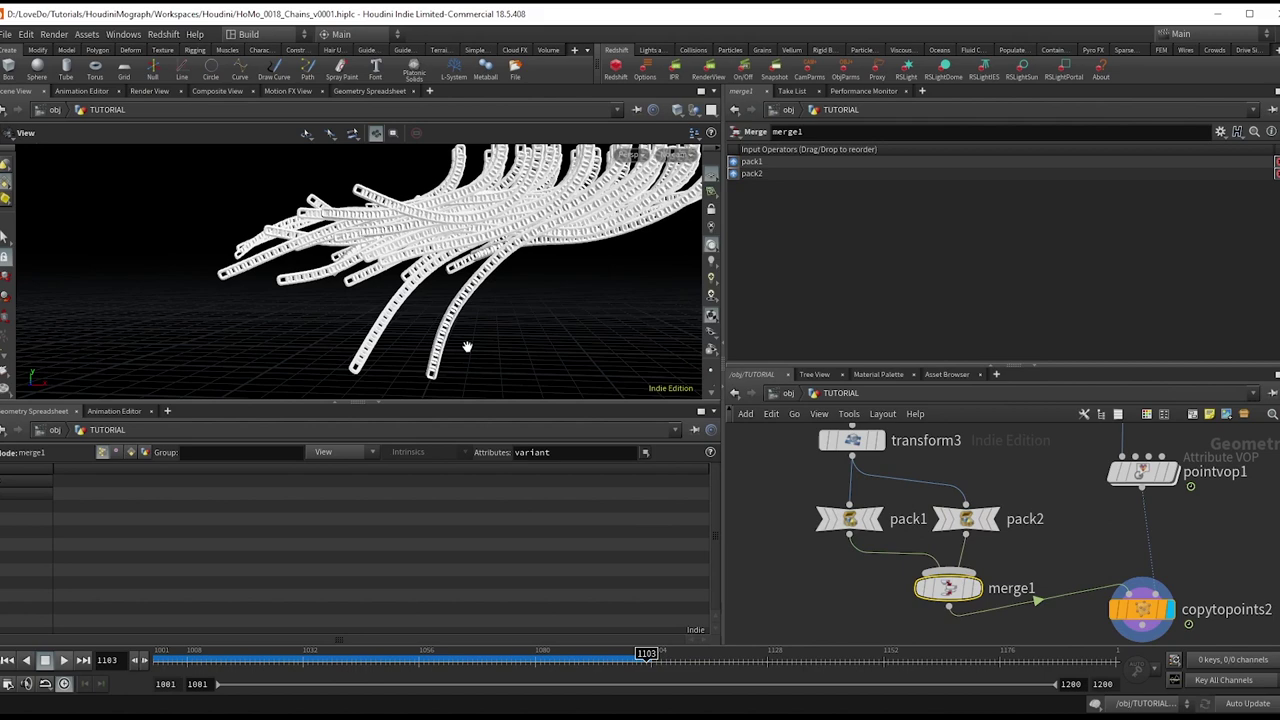
Add a new Transform node, transform4, above pack2
key("Tab")
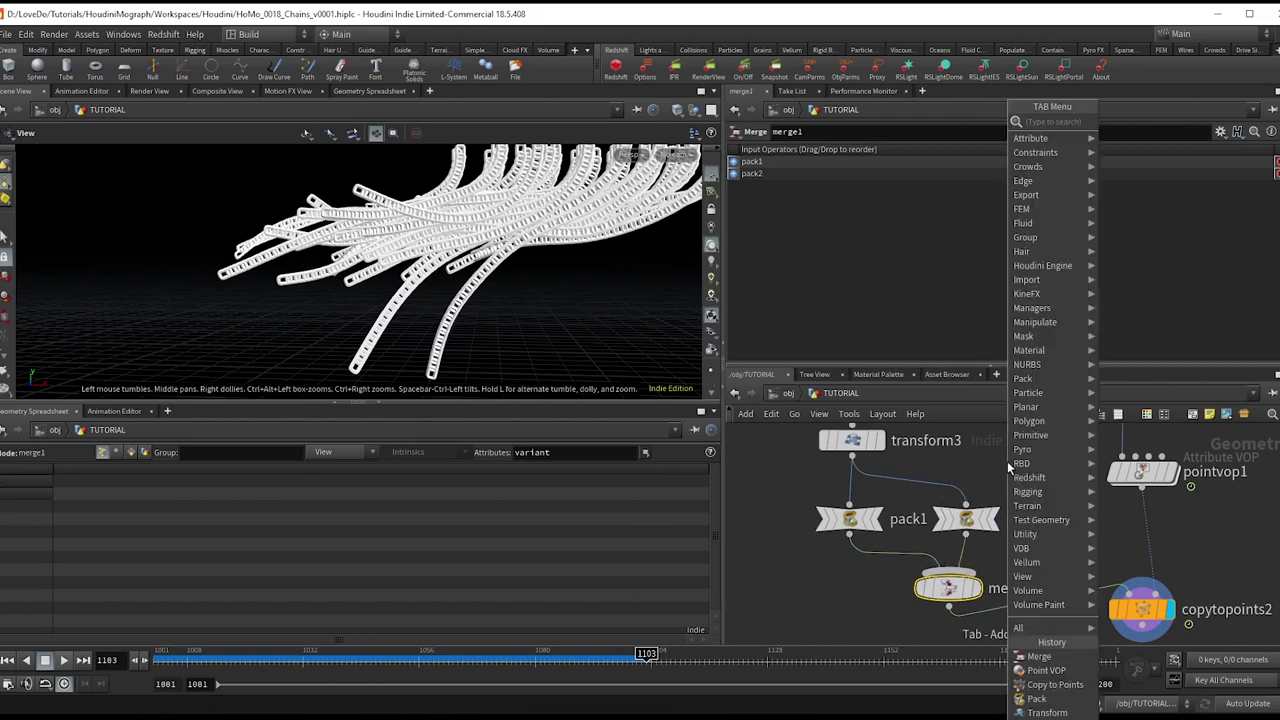
type("transform")
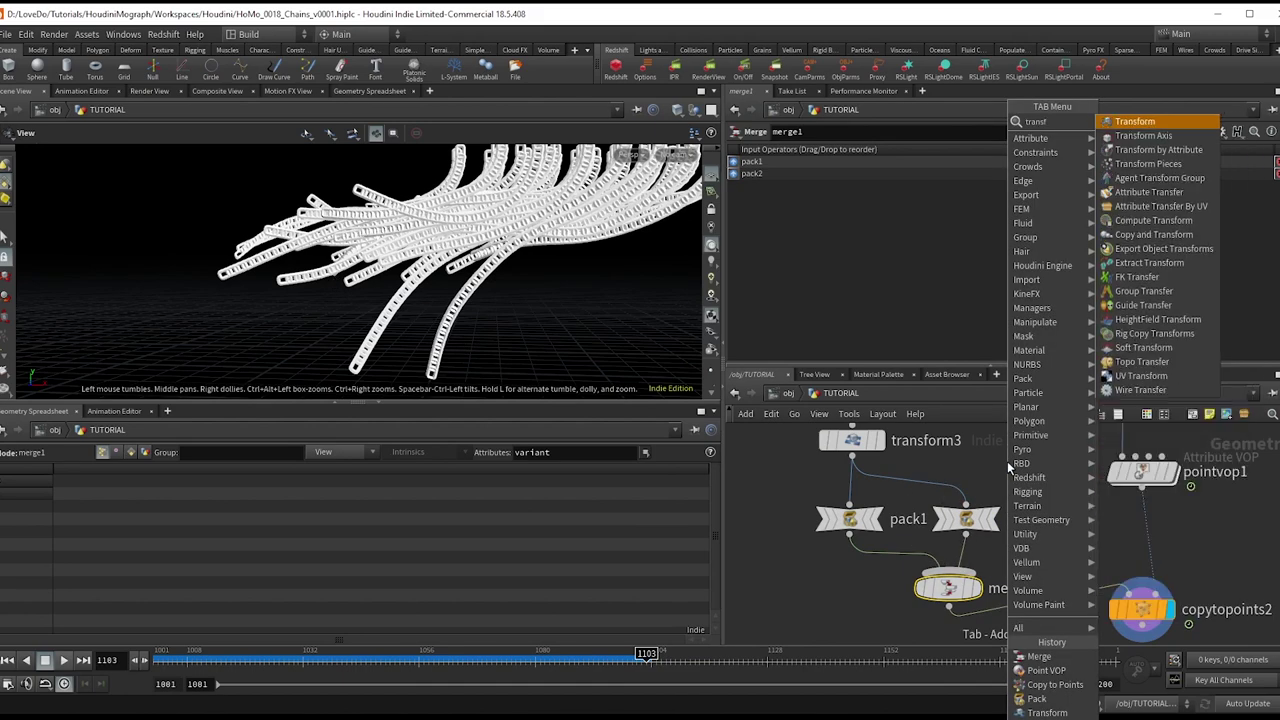
key("Return")
left_click(979, 488)
Wire transform4 between transform3 and pack2, set Rotate Z to 90, and rewind to the first frame
left_click_drag(982, 487, 957, 510)
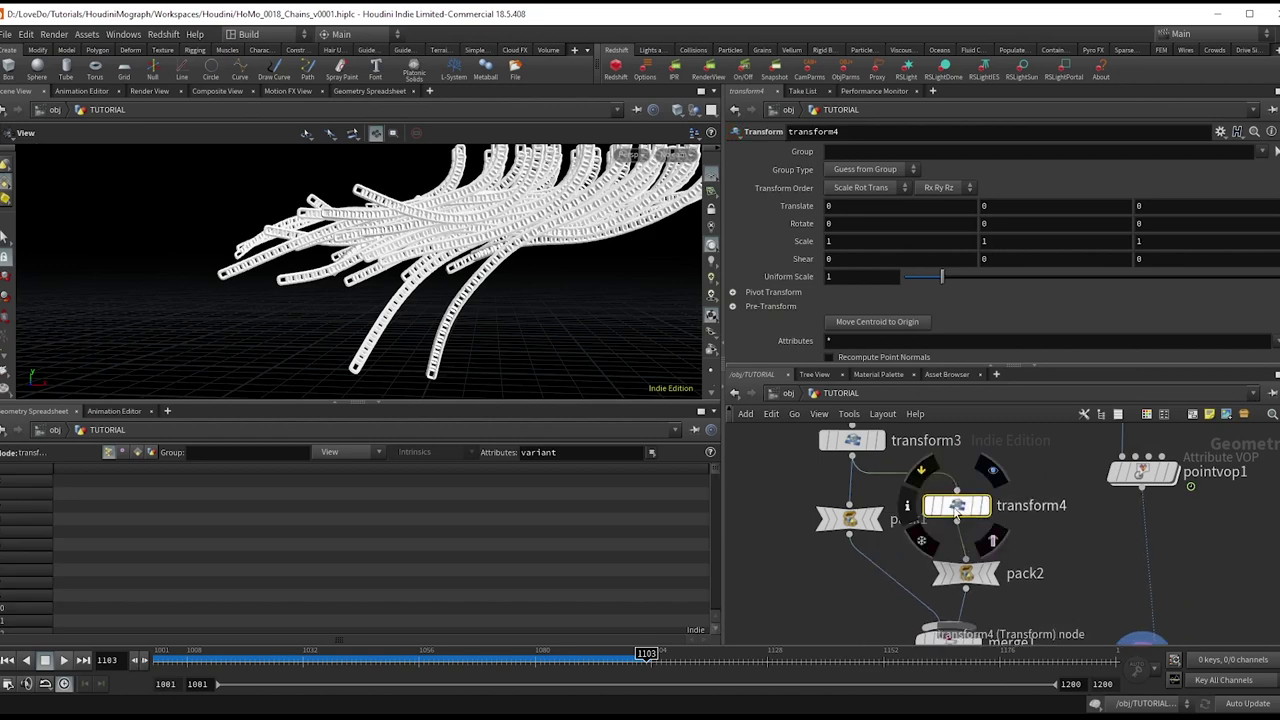
left_click_drag(408, 349, 630, 286)
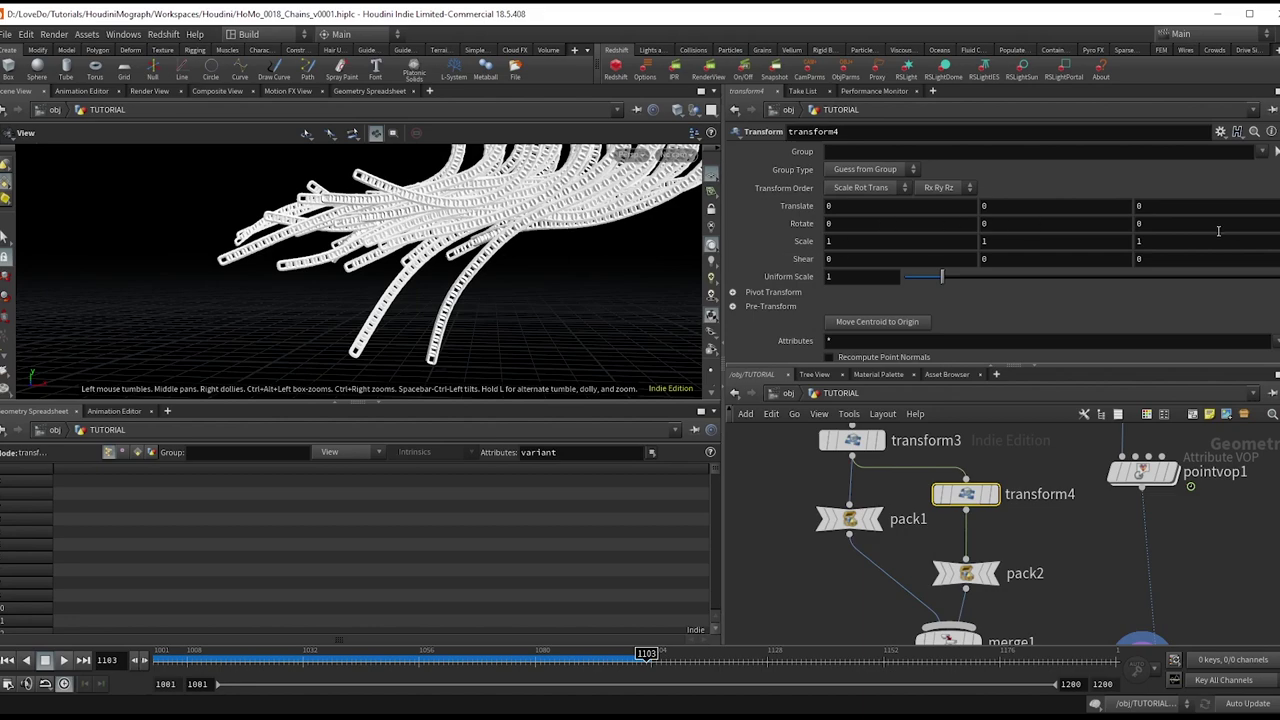
key("Return")
scroll(343, 280, "up", 6)
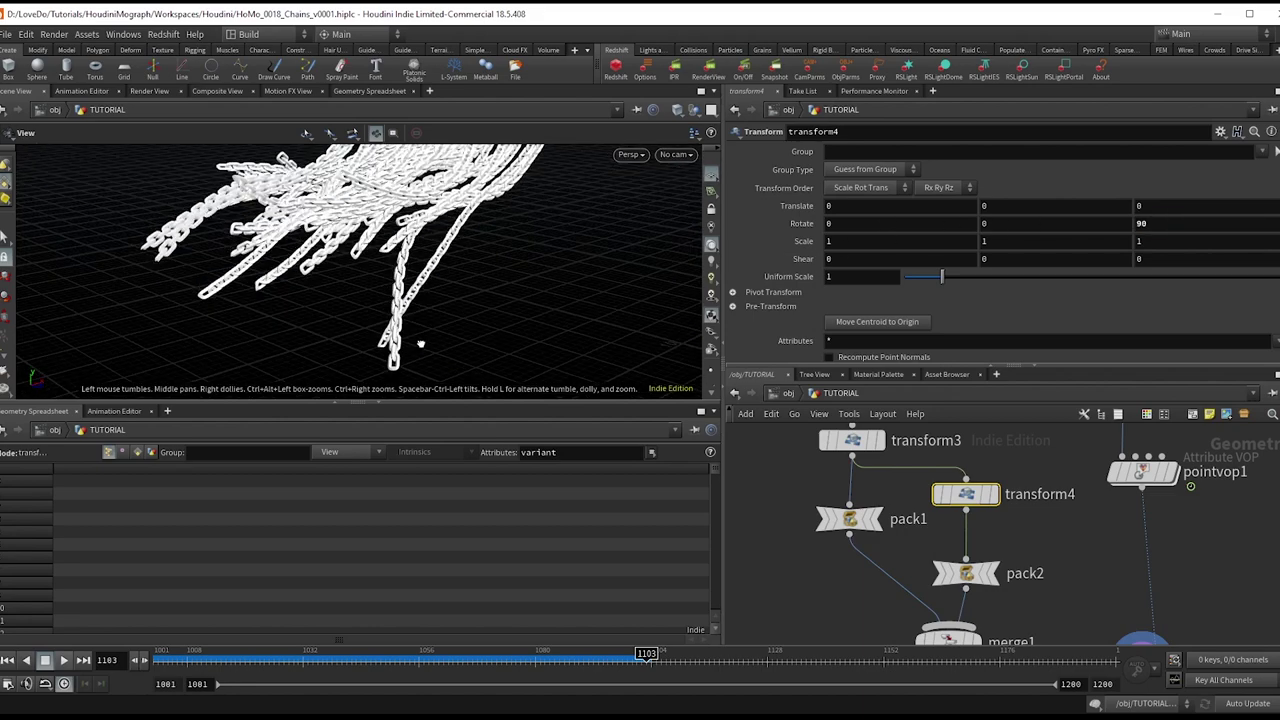
scroll(343, 280, "down", 8)
left_click_drag(380, 300, 464, 295)
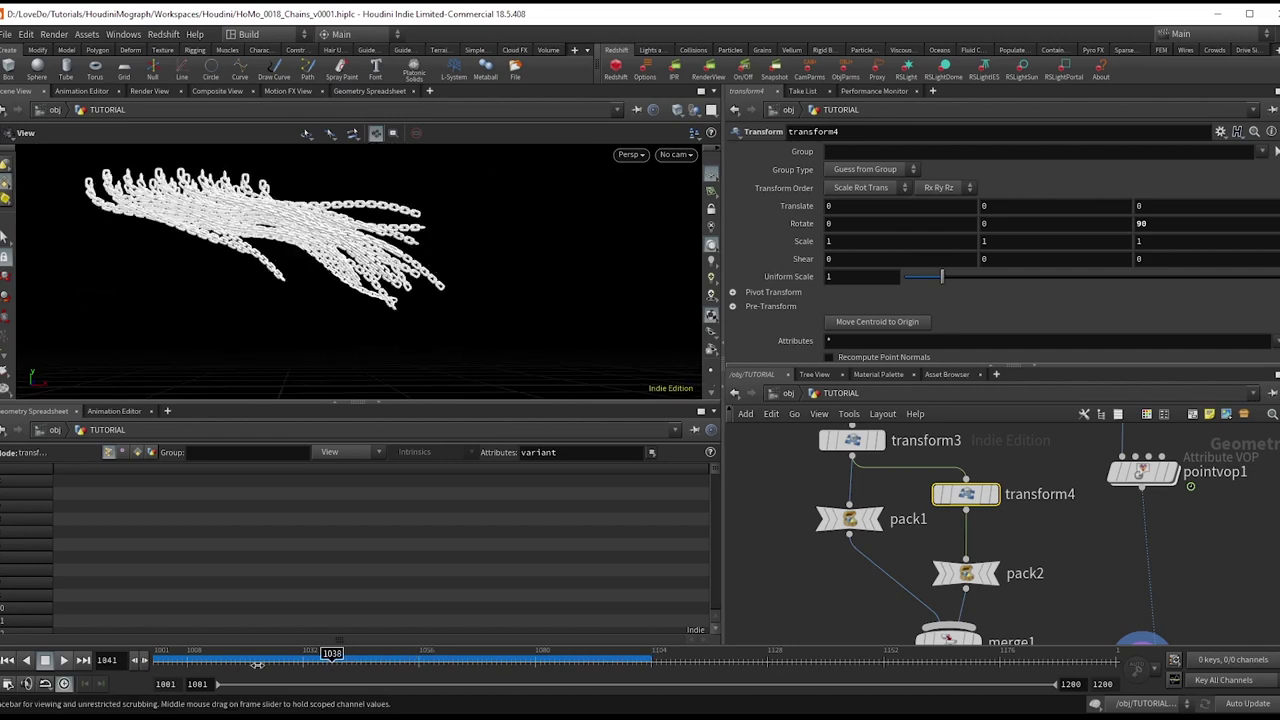
key("ctrl+Up")
Play the simulation from the first frame and orbit around the chains swaying in the wind
left_click_drag(316, 285, 290, 250)
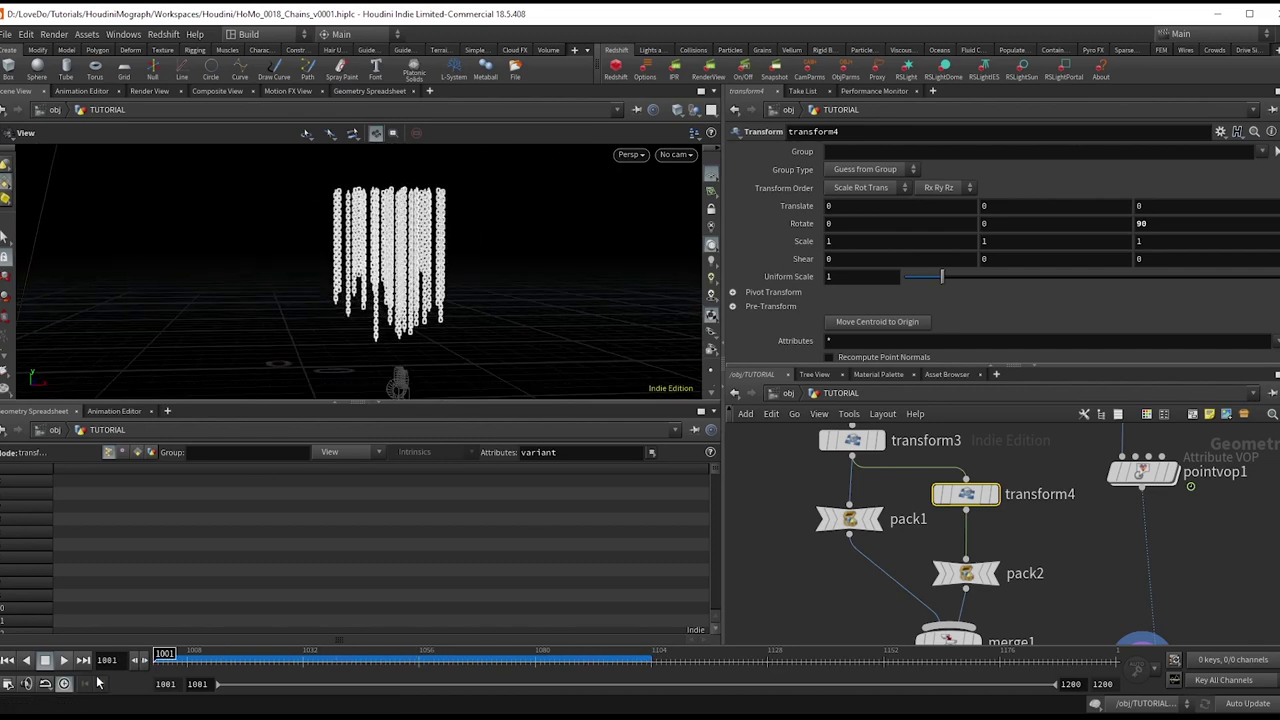
left_click(63, 663)
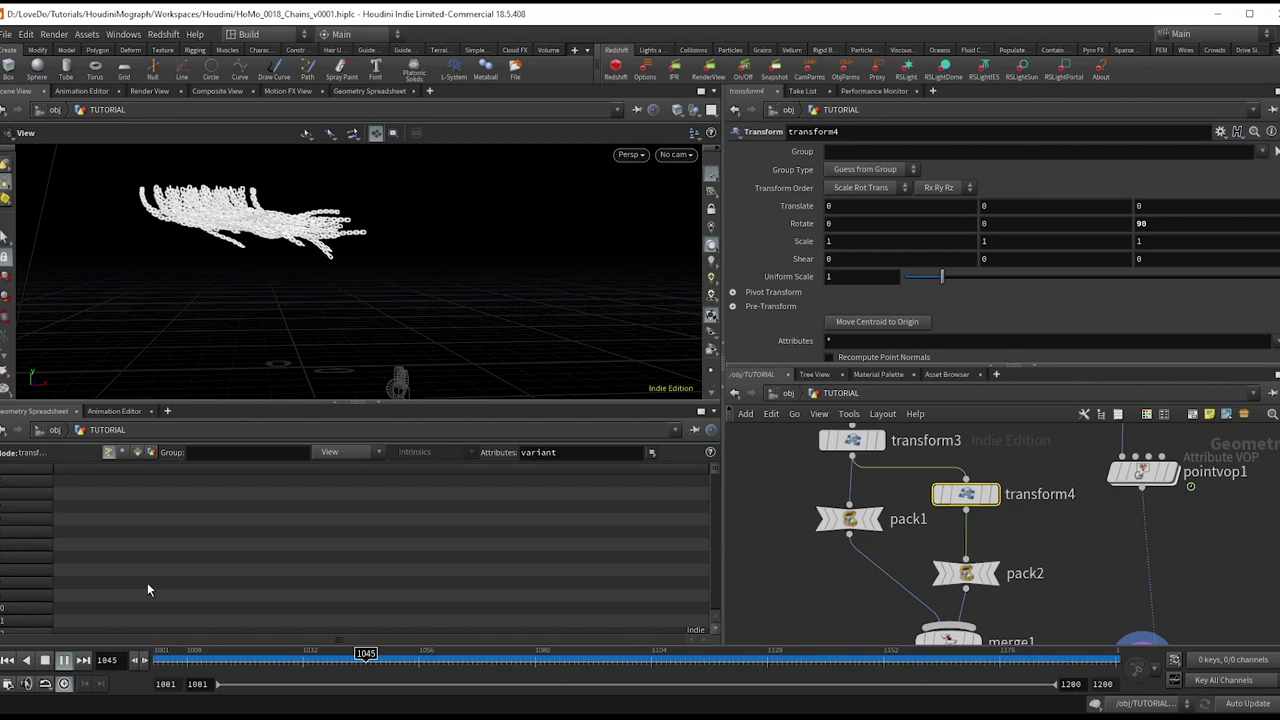
left_click_drag(480, 300, 368, 285)
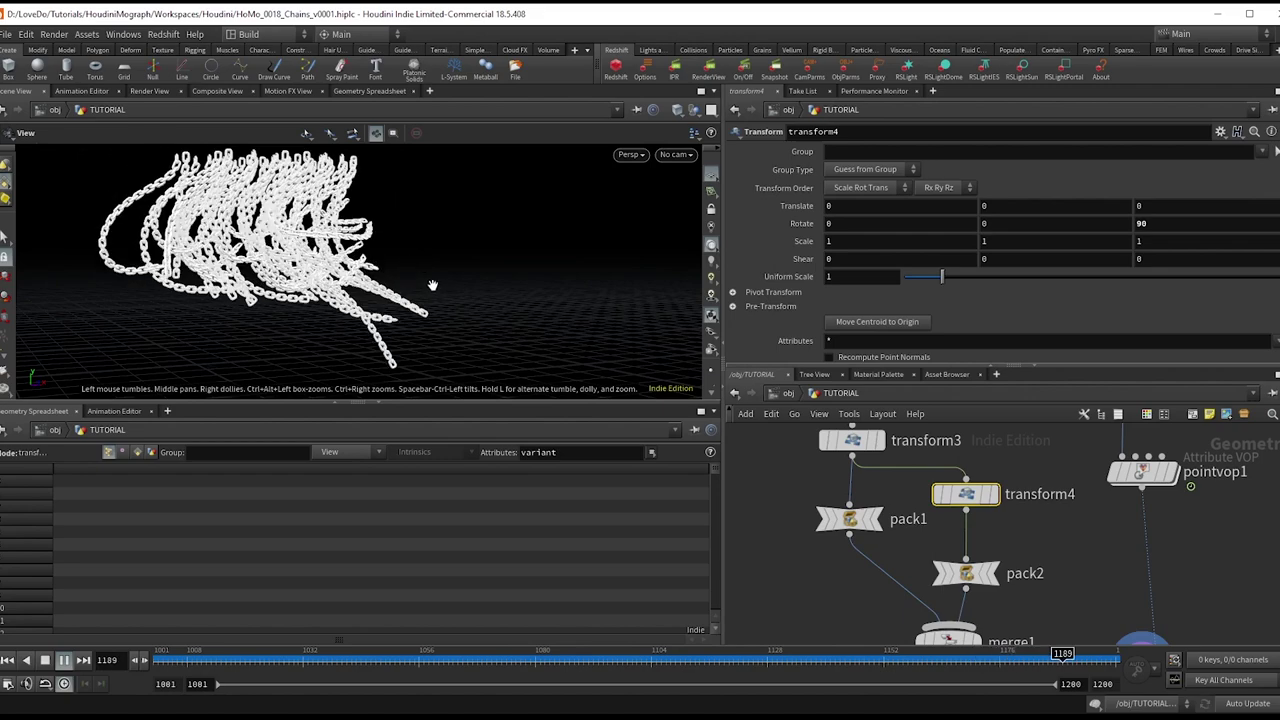